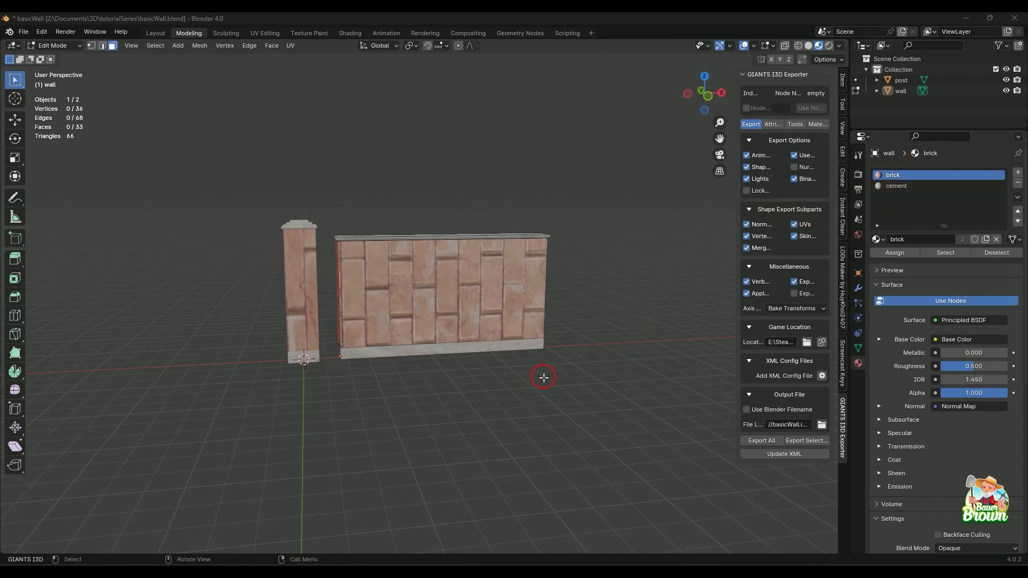
pyautogui.scroll(2, 544, 377)
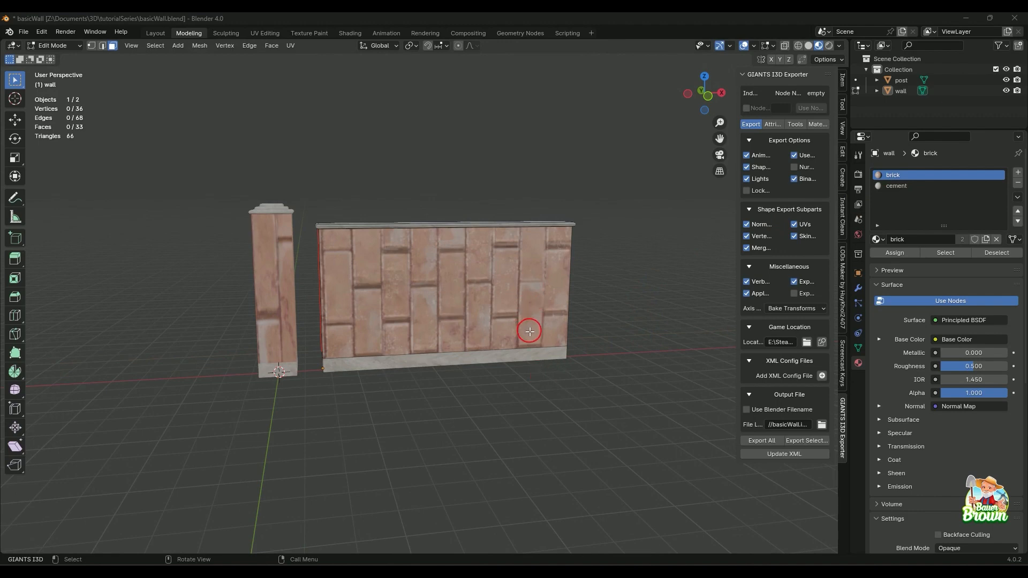
pyautogui.moveTo(528, 333); pyautogui.dragTo(513, 347, button='middle')
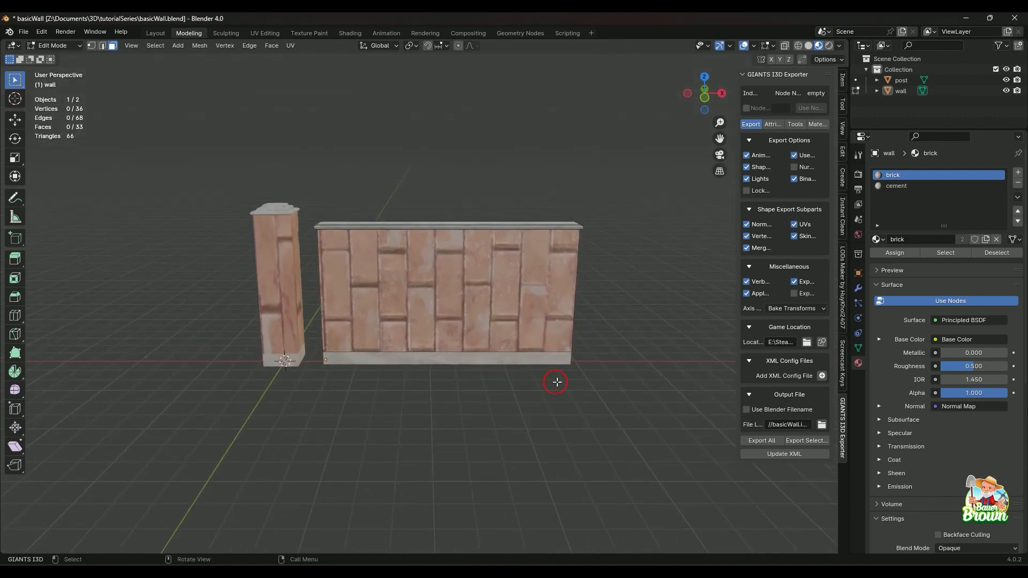
pyautogui.moveTo(416, 395); pyautogui.dragTo(442, 395, button='middle')
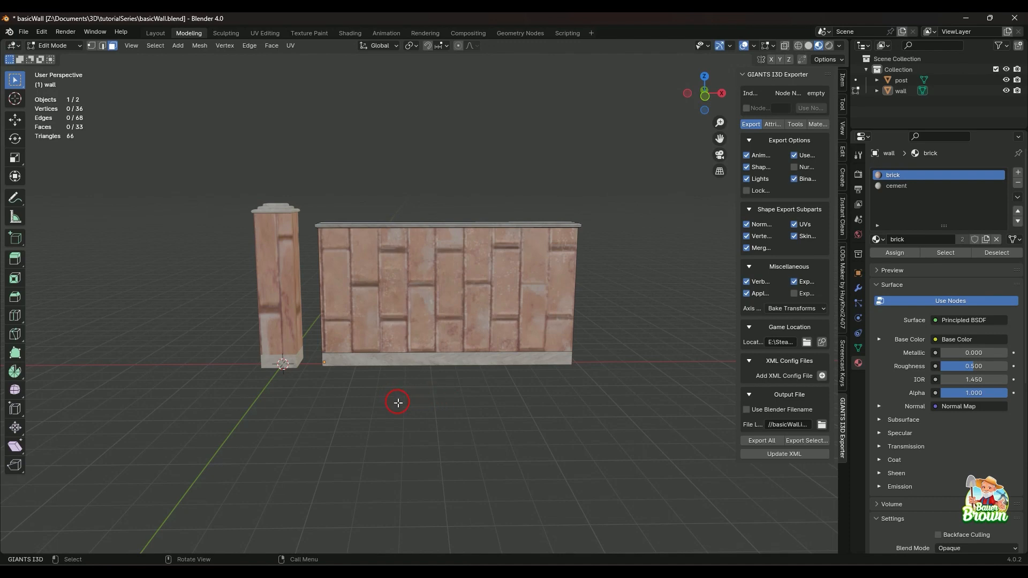
pyautogui.moveTo(381, 392); pyautogui.dragTo(468, 422, button='middle')
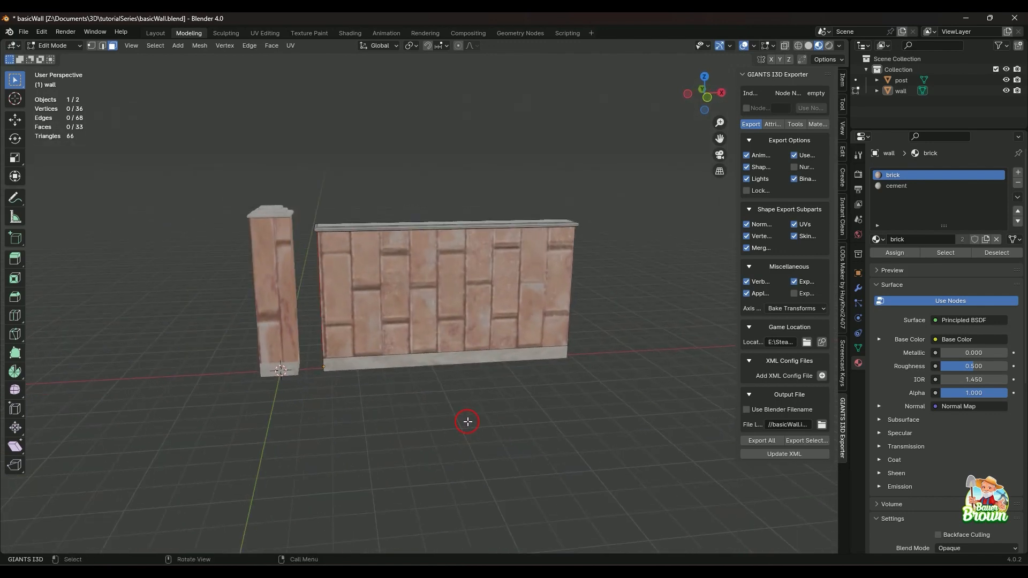
pyautogui.moveTo(538, 329); pyautogui.dragTo(514, 412, button='middle')
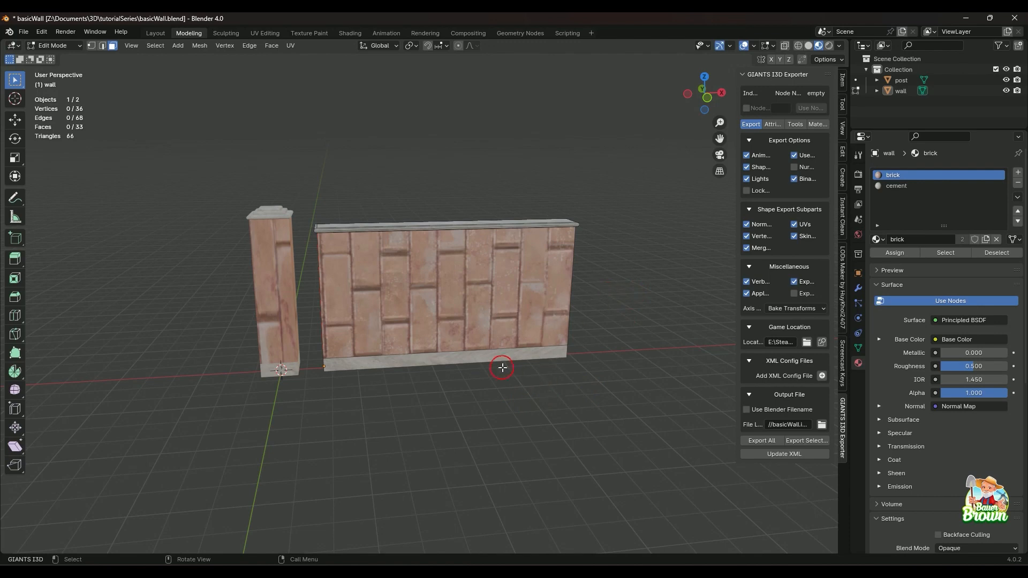
pyautogui.moveTo(499, 386); pyautogui.dragTo(489, 361, button='middle')
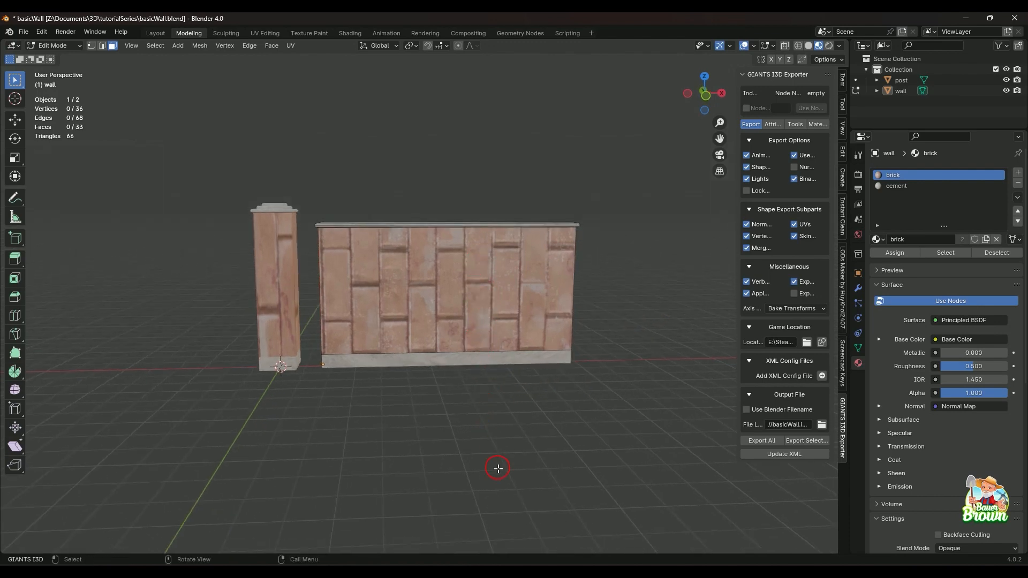
pyautogui.moveTo(495, 420); pyautogui.dragTo(488, 455, button='middle')
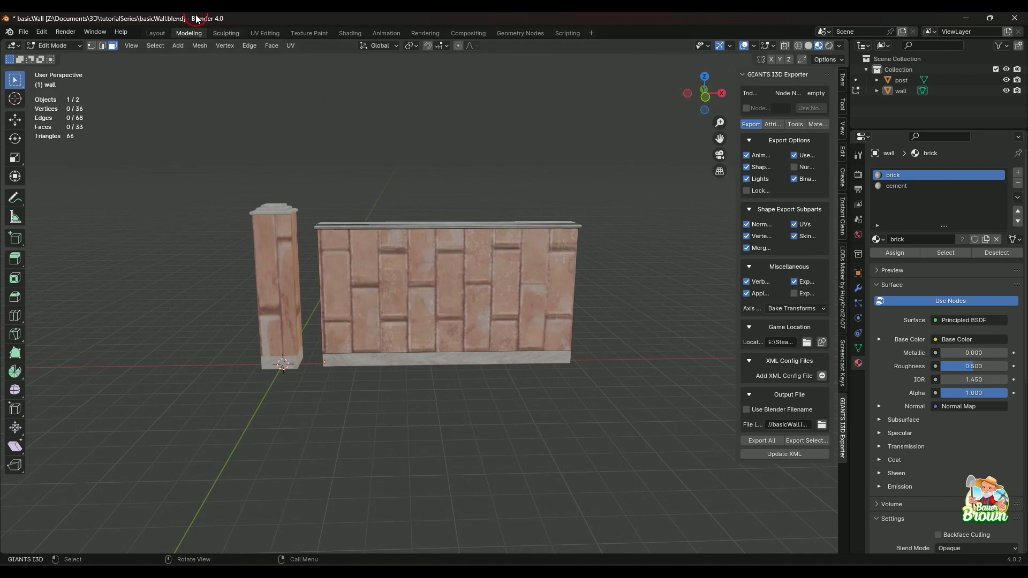
# Switch to the UV Editing workspace and display the brickWall01_diffuse.dds image as the UV background.
pyautogui.click(264, 32)
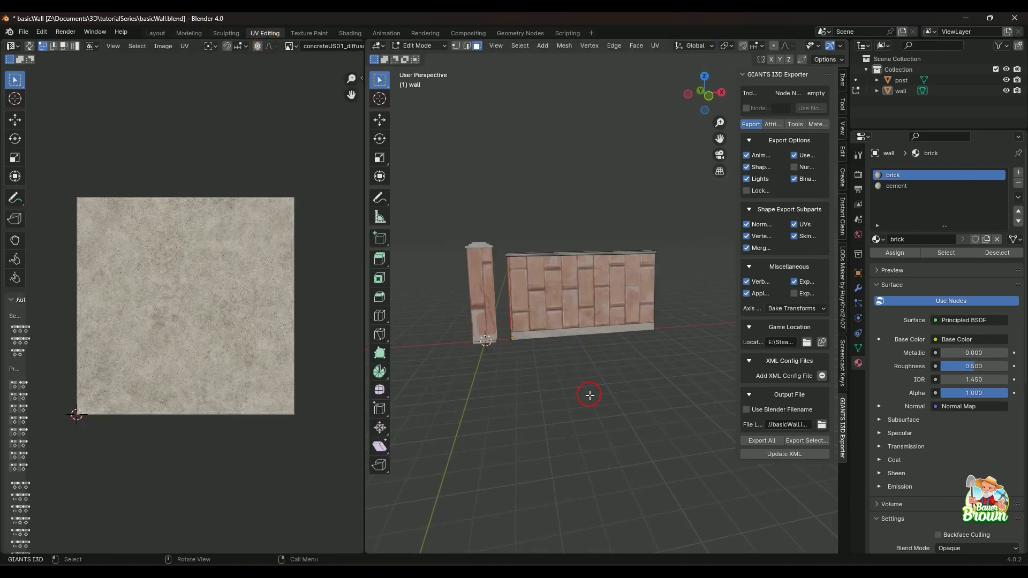
pyautogui.moveTo(576, 388); pyautogui.dragTo(530, 372, button='middle')
pyautogui.moveTo(609, 327); pyautogui.dragTo(571, 355, button='middle')
pyautogui.scroll(3, 562, 409)
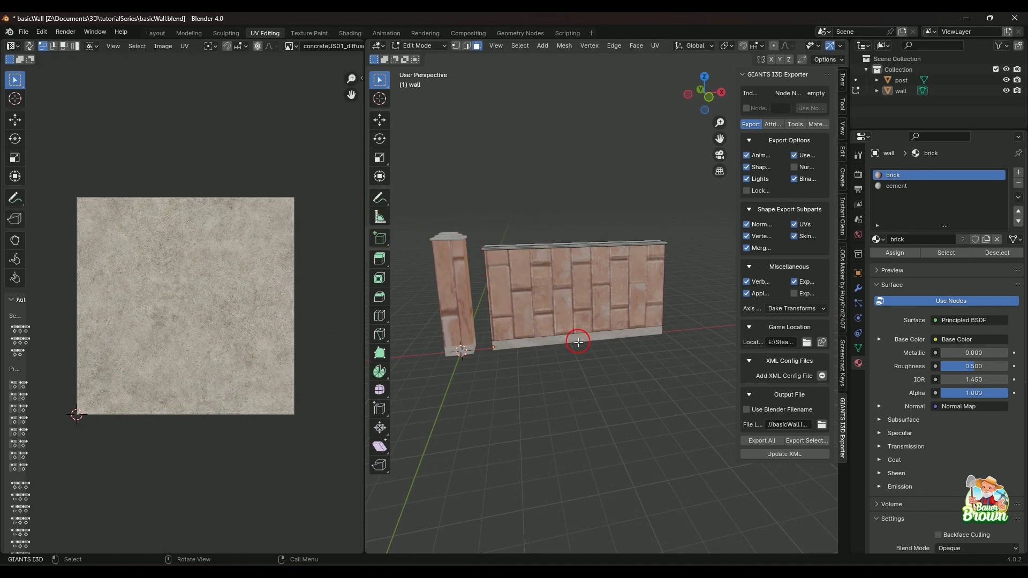
pyautogui.moveTo(578, 342); pyautogui.dragTo(568, 346, button='middle')
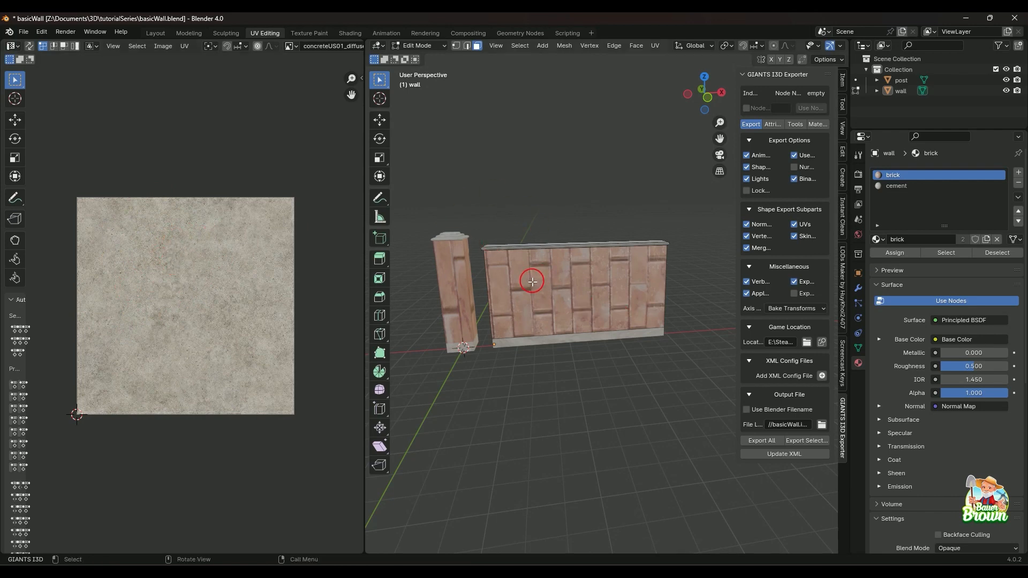
pyautogui.moveTo(532, 282); pyautogui.dragTo(500, 291, button='middle')
pyautogui.moveTo(509, 348); pyautogui.dragTo(477, 319, button='middle')
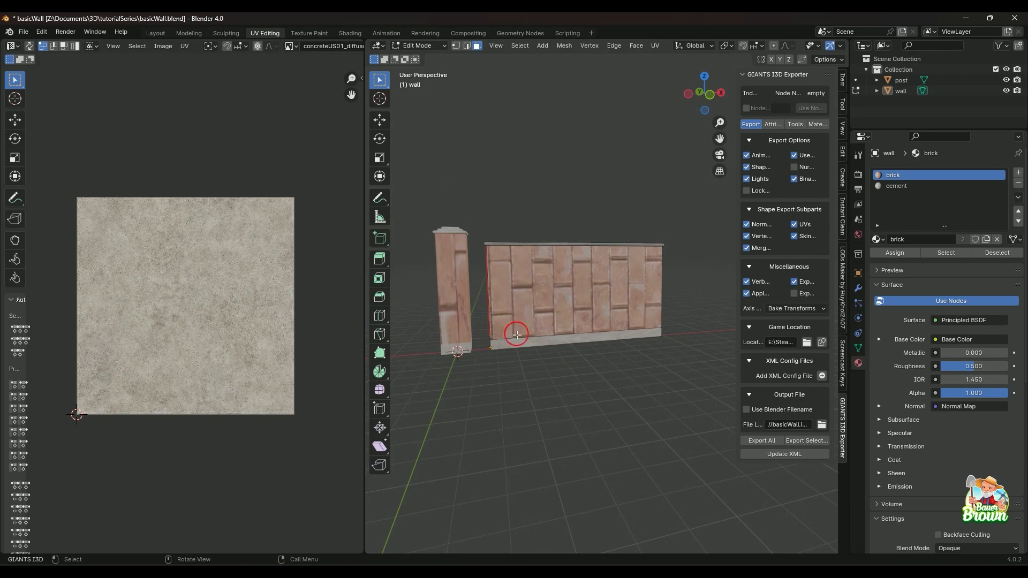
pyautogui.moveTo(517, 335); pyautogui.dragTo(583, 364, button='middle')
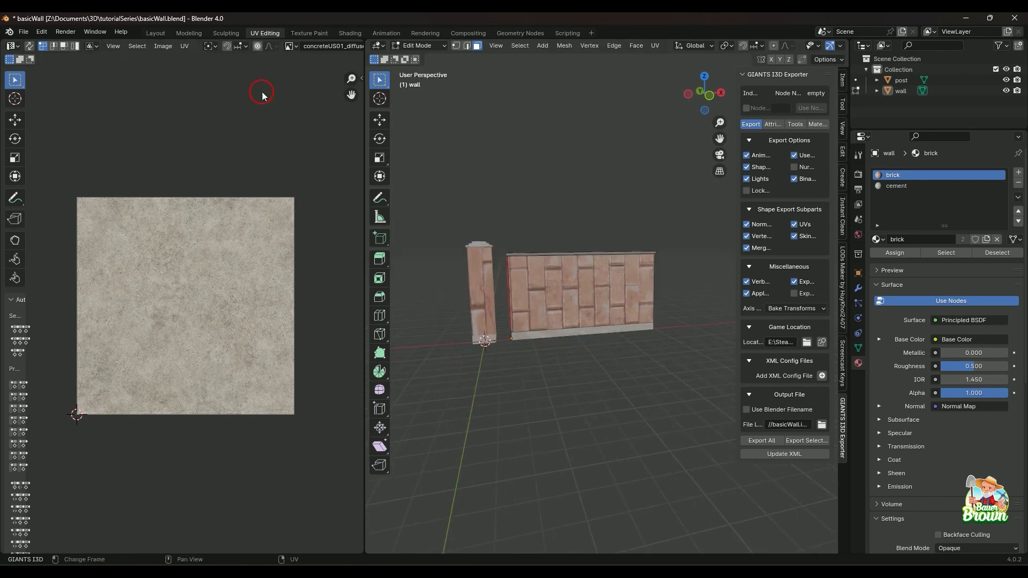
pyautogui.click(293, 47)
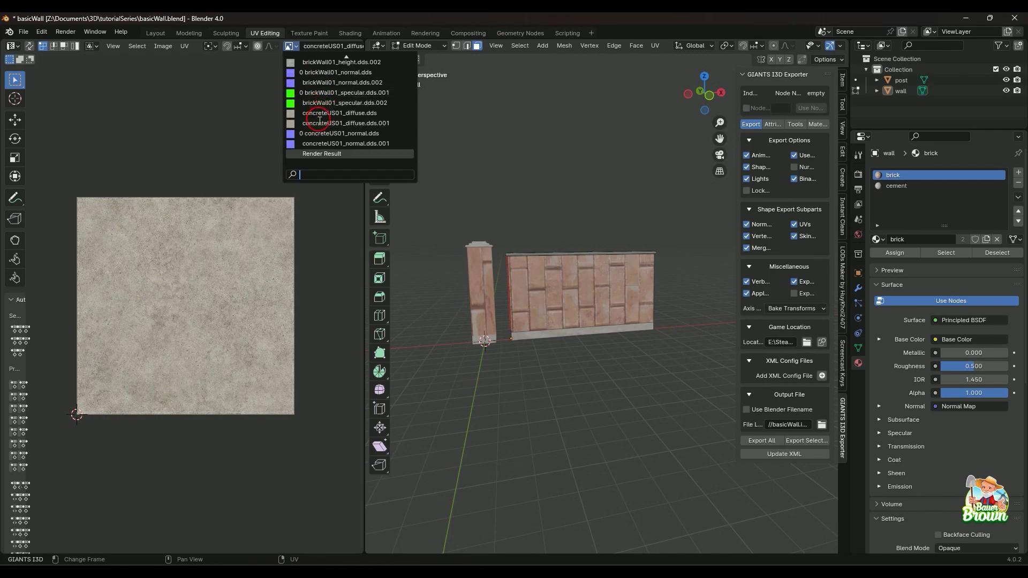
pyautogui.scroll(5, 328, 55)
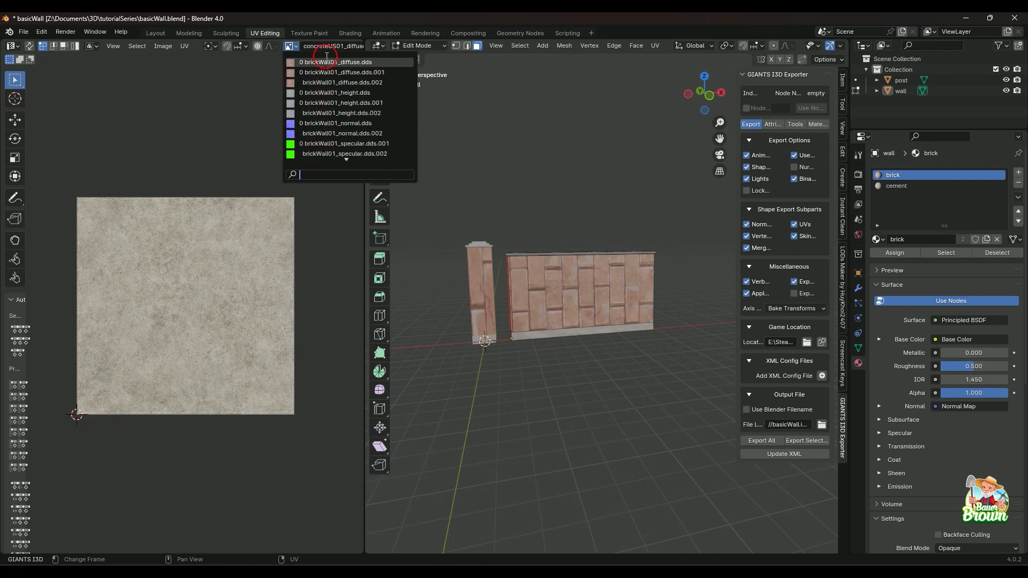
pyautogui.click(327, 64)
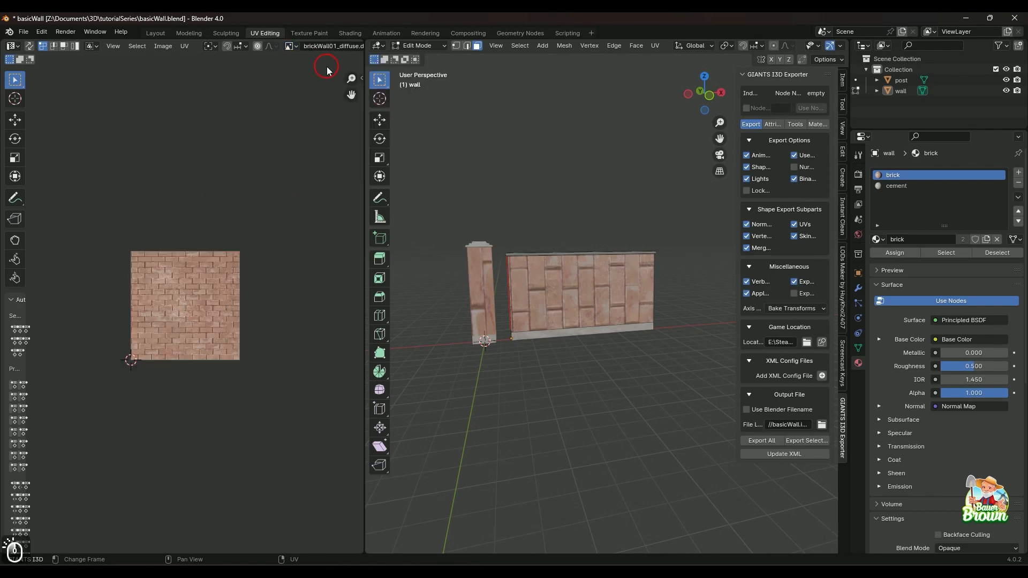
pyautogui.scroll(4, 231, 336)
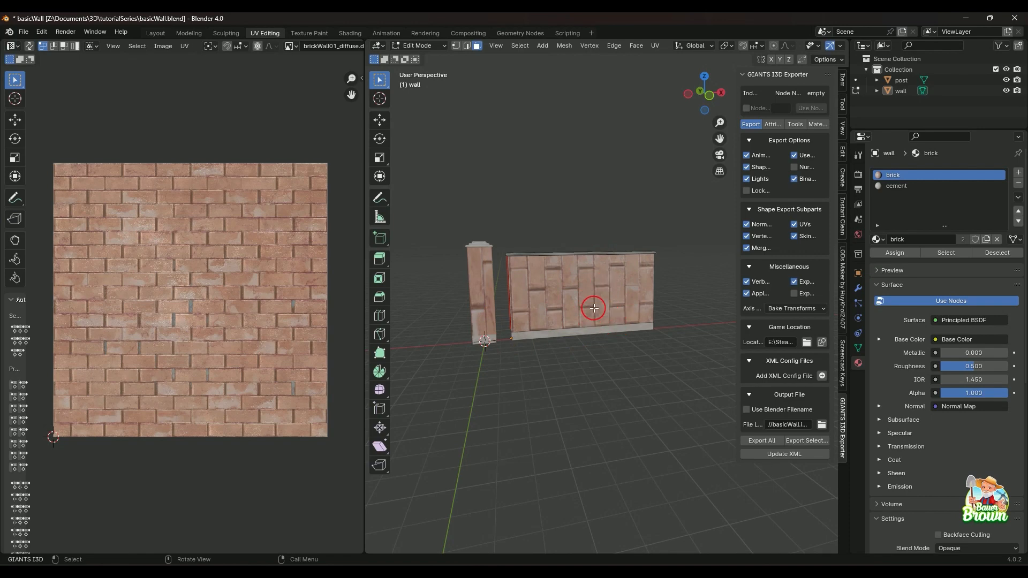
# Select the wall's large front brick face and all of its UVs.
pyautogui.click(573, 305)
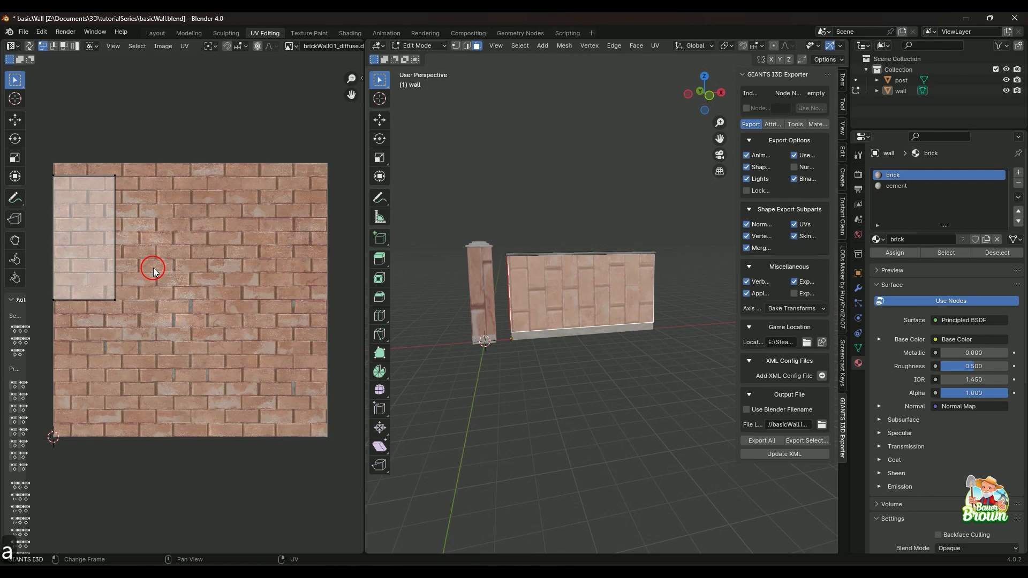
pyautogui.press('a')
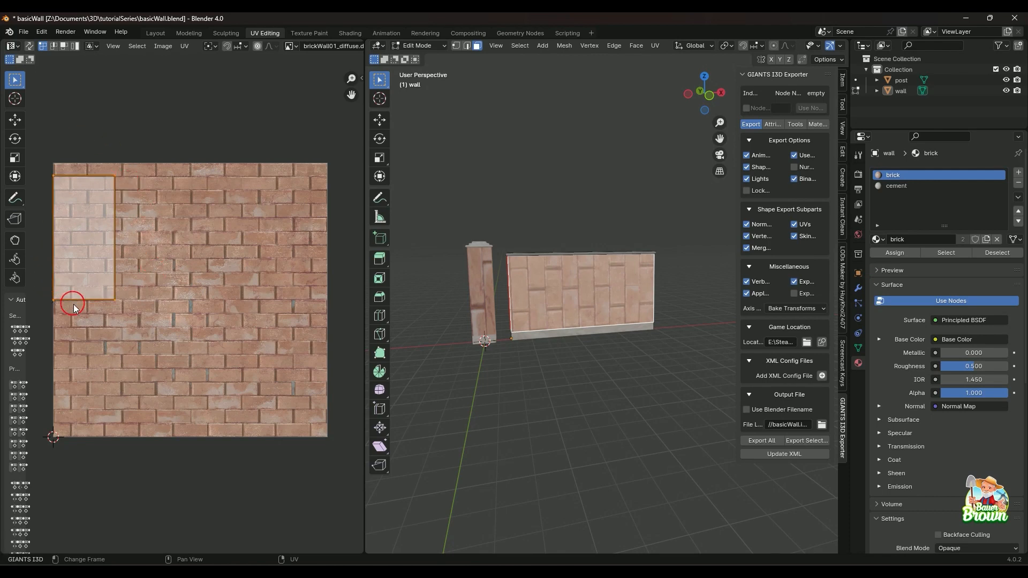
# Try face, vertex and edge UV selection on the front face's island, ending in vertex mode with nothing selected.
pyautogui.click(64, 46)
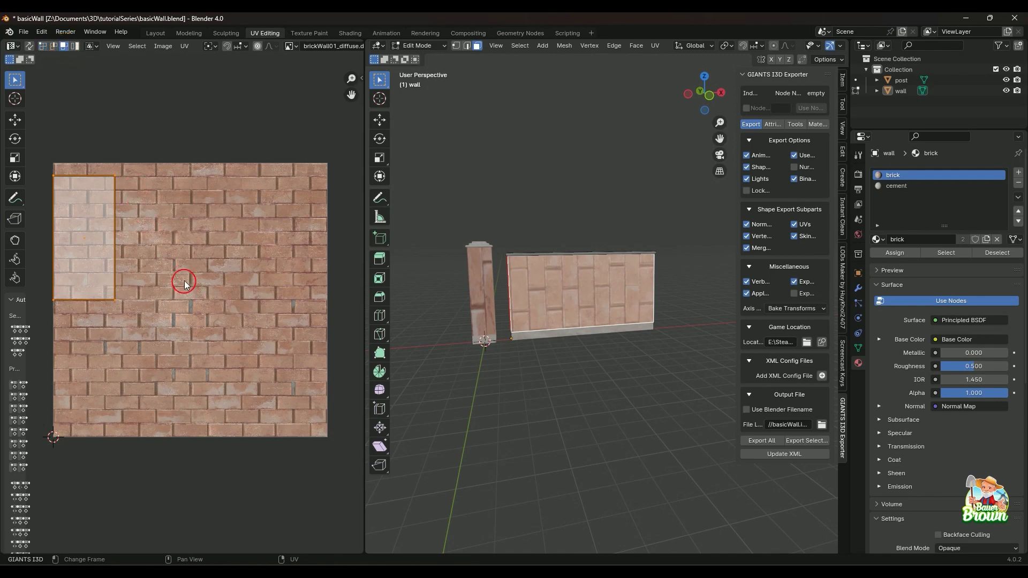
pyautogui.click(43, 46)
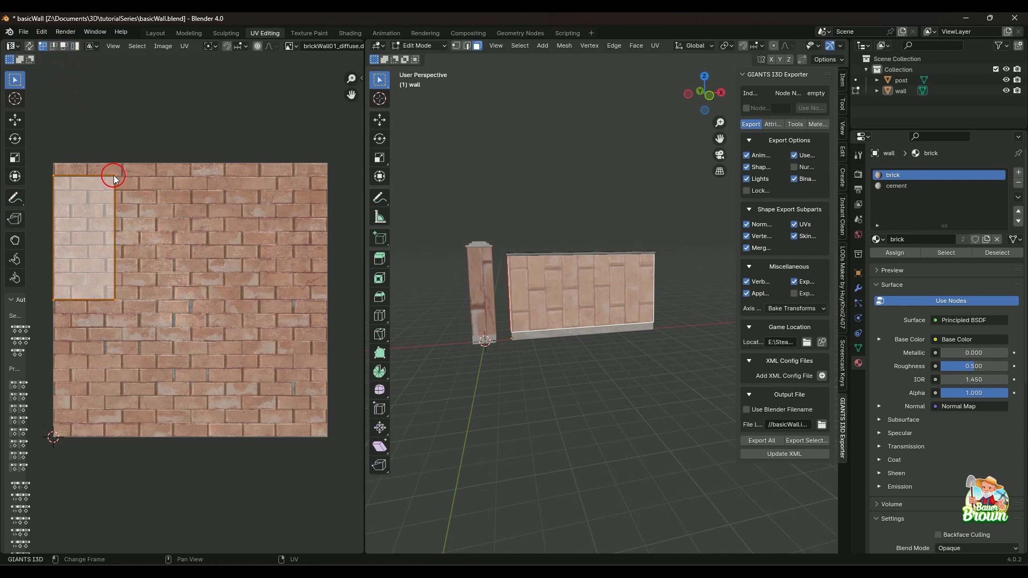
pyautogui.moveTo(110, 170); pyautogui.dragTo(119, 185)
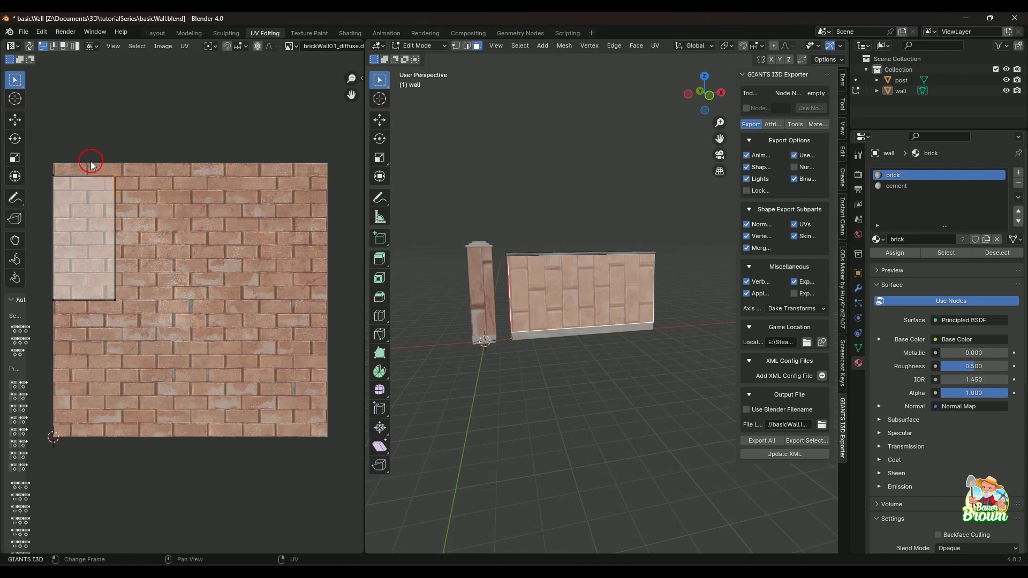
pyautogui.click(53, 46)
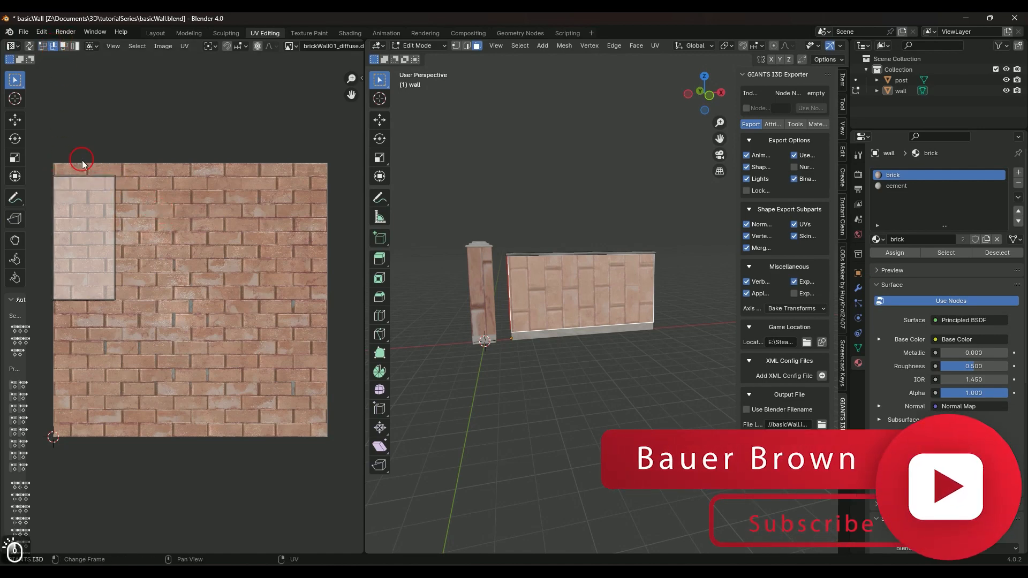
pyautogui.press('3')
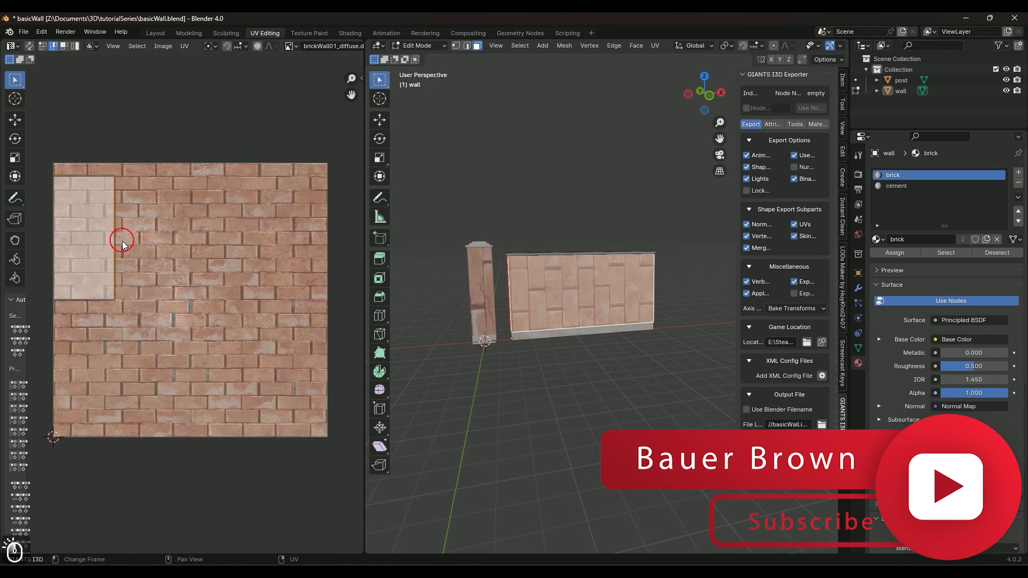
pyautogui.click(91, 231)
pyautogui.click(43, 46)
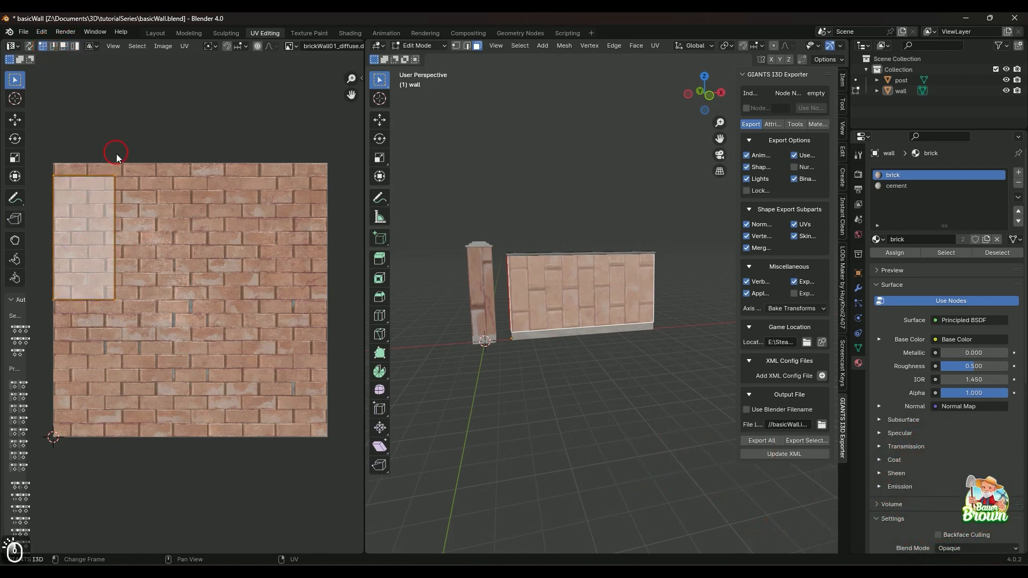
pyautogui.click(167, 259)
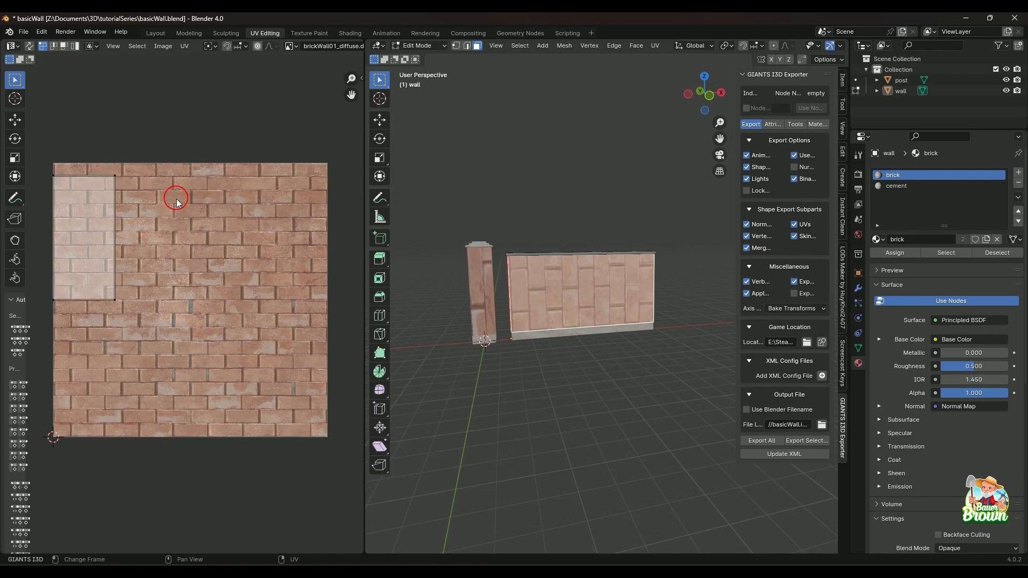
# Select the whole UV island and move it about 0.22 in X and -0.14 in Y, nudging it slightly further right over the bricks.
pyautogui.press('a')
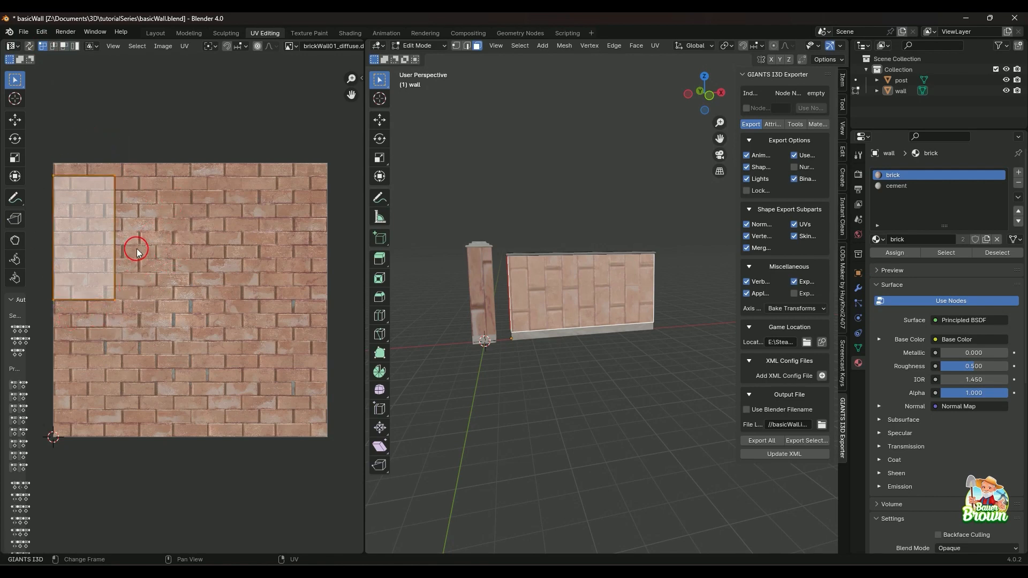
pyautogui.press('g')
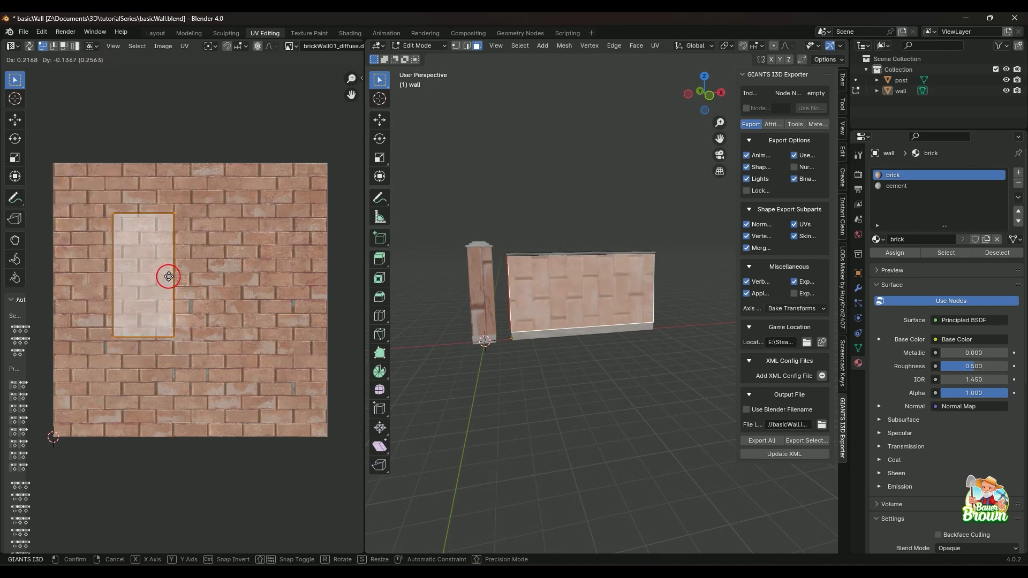
pyautogui.click(168, 277)
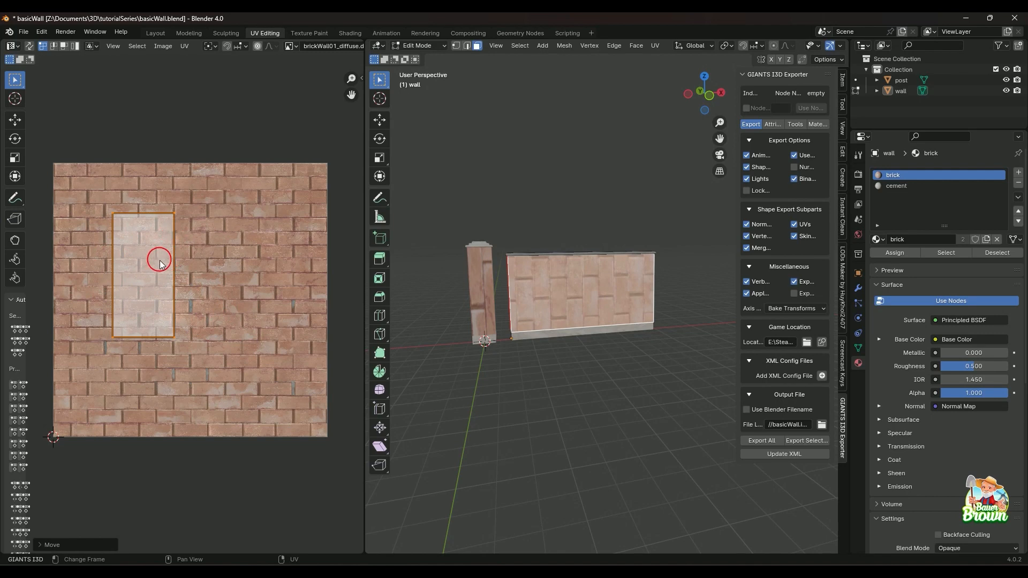
pyautogui.moveTo(154, 280); pyautogui.dragTo(183, 282)
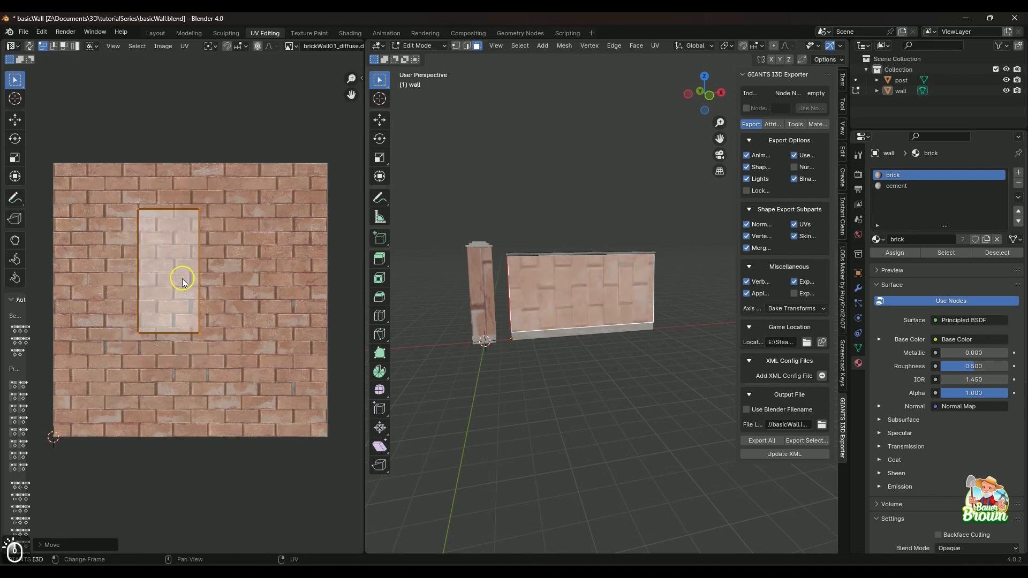
# Try rotating and scaling the front face's UV island.
pyautogui.press('r')
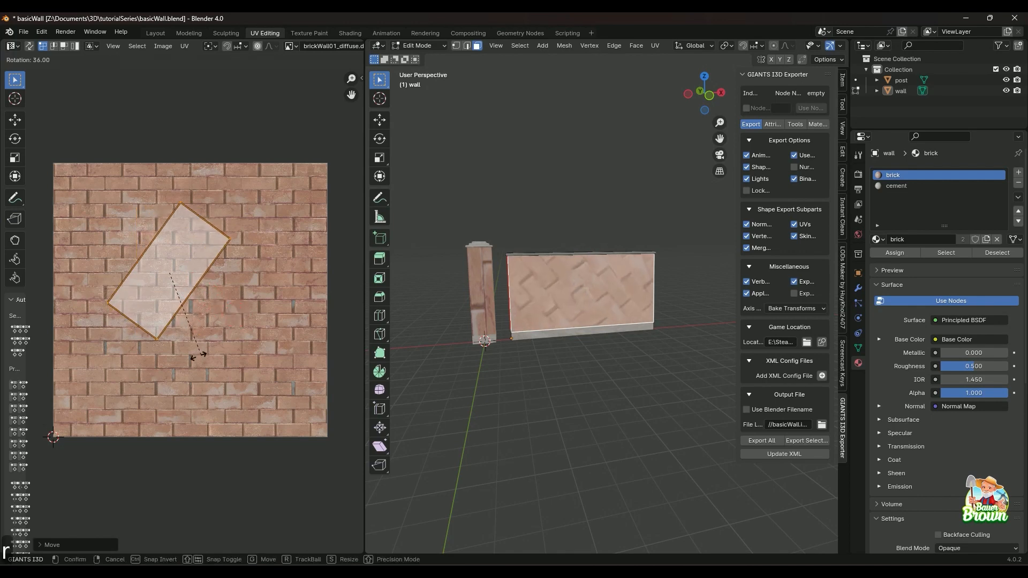
pyautogui.press('s')
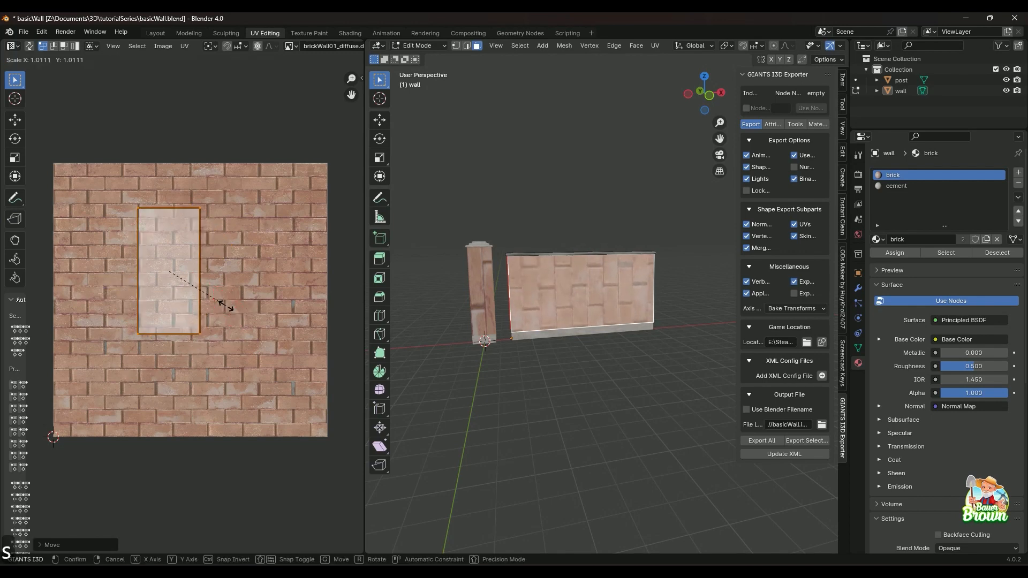
pyautogui.click(223, 308)
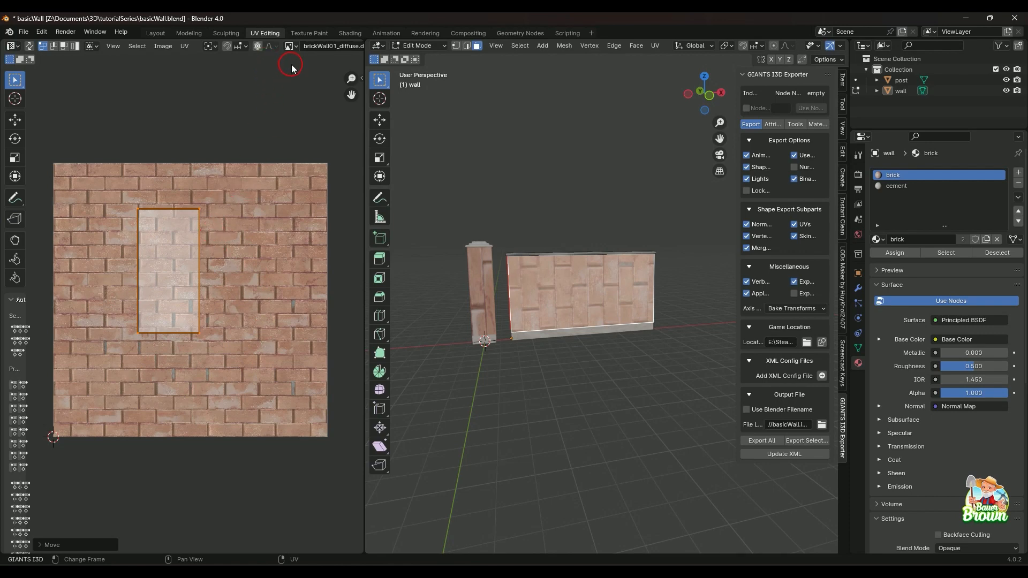
# Choose brickWall01_diffuse.dds as the UV background image and frame the wall's selected front face in the 3D view.
pyautogui.click(290, 47)
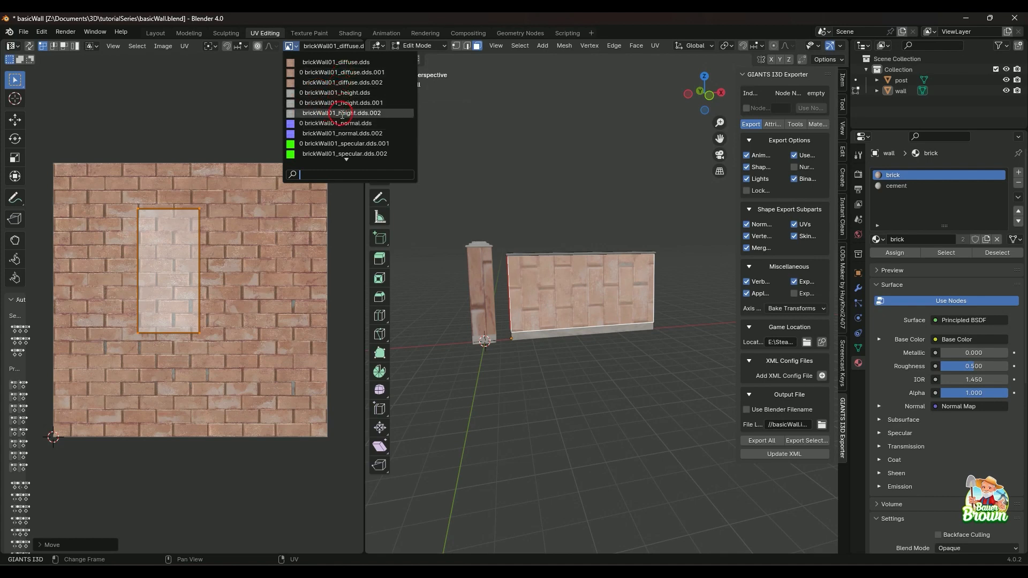
pyautogui.click(336, 63)
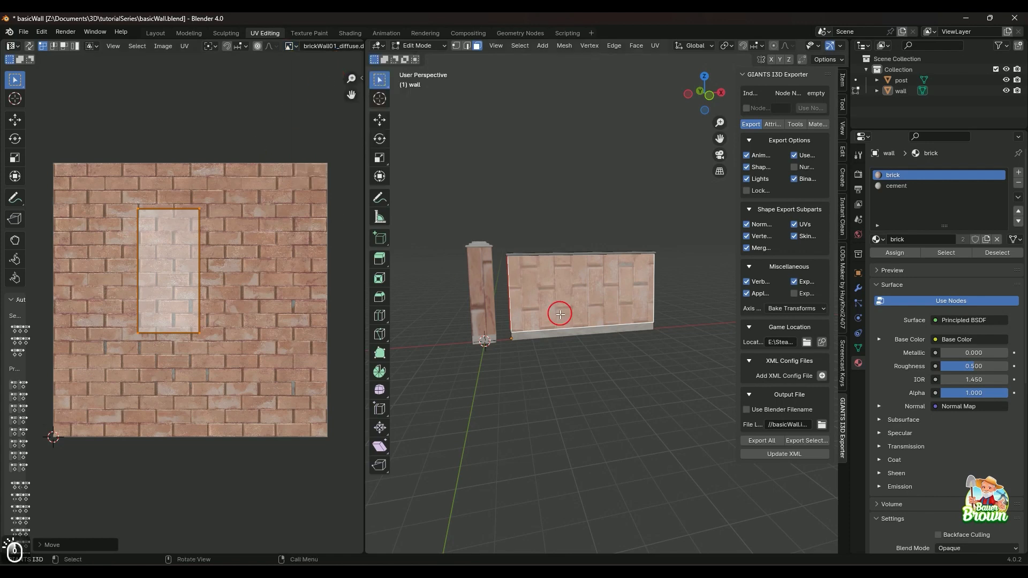
pyautogui.press('KP_Decimal')
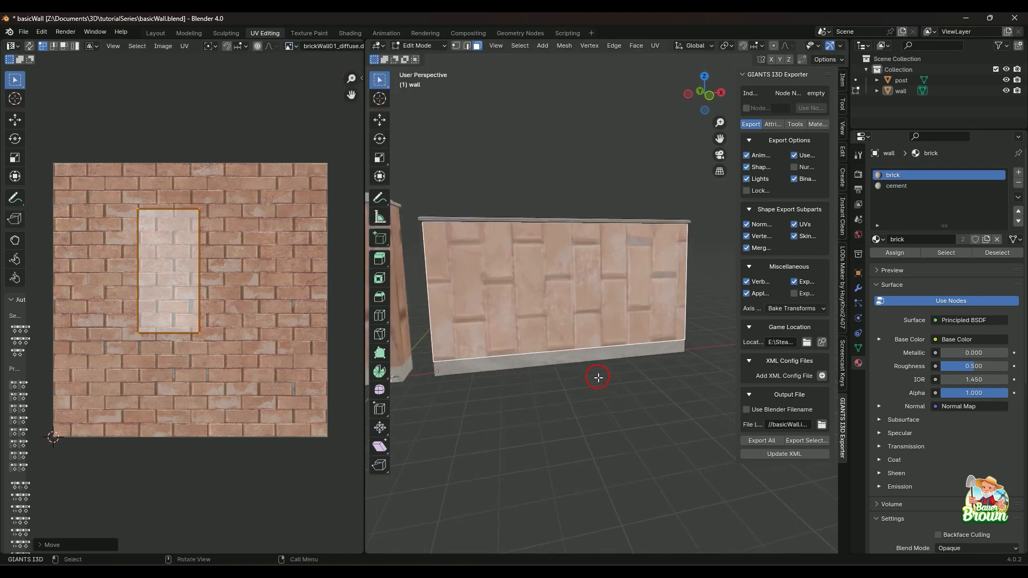
pyautogui.moveTo(600, 363); pyautogui.dragTo(551, 260, button='middle')
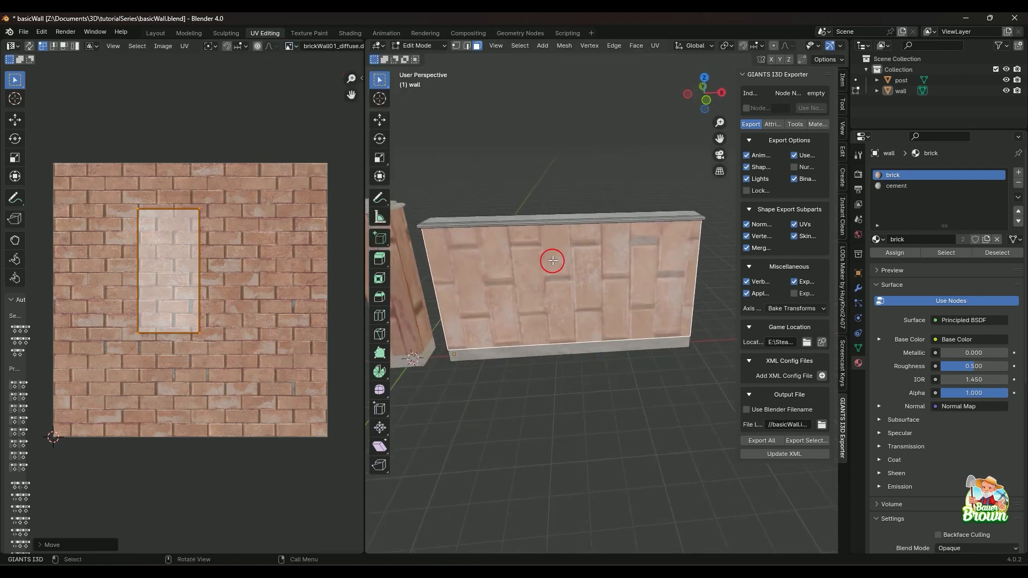
# Compare the UV islands of the wall's brick front face and its cement top face, finishing with the top face selected.
pyautogui.click(553, 219)
pyautogui.click(557, 250)
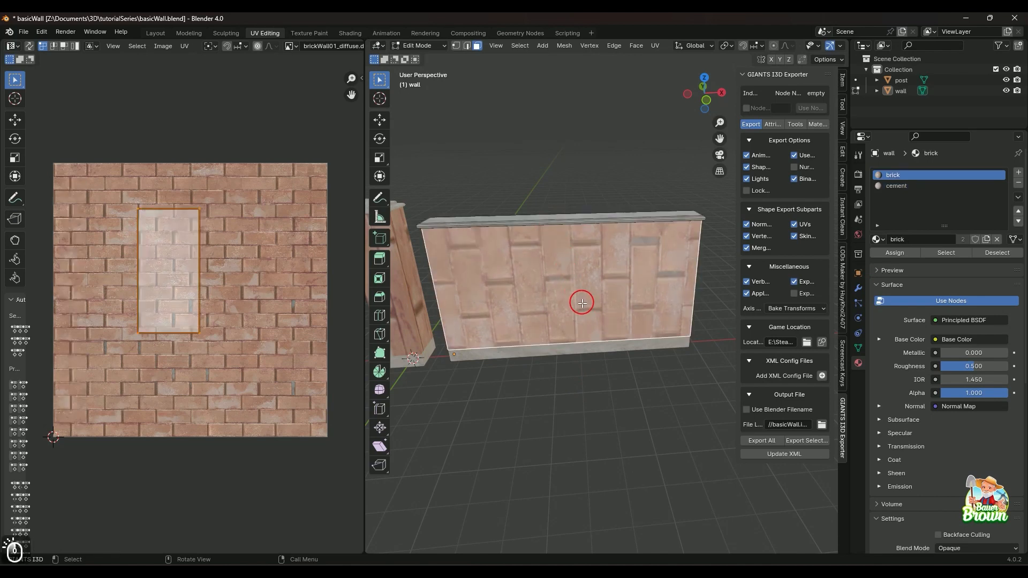
pyautogui.moveTo(591, 394); pyautogui.dragTo(602, 413, button='middle')
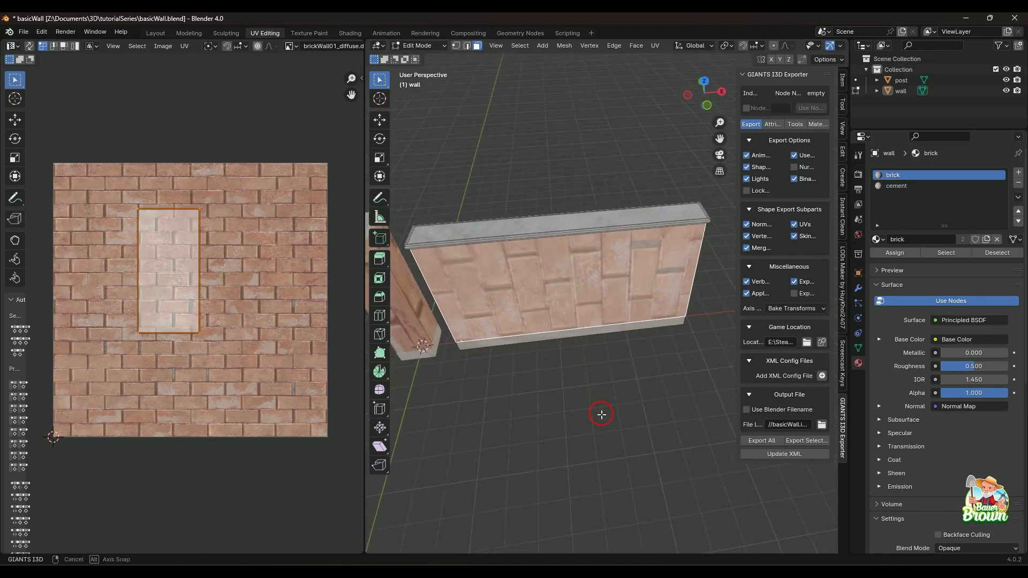
pyautogui.click(573, 223)
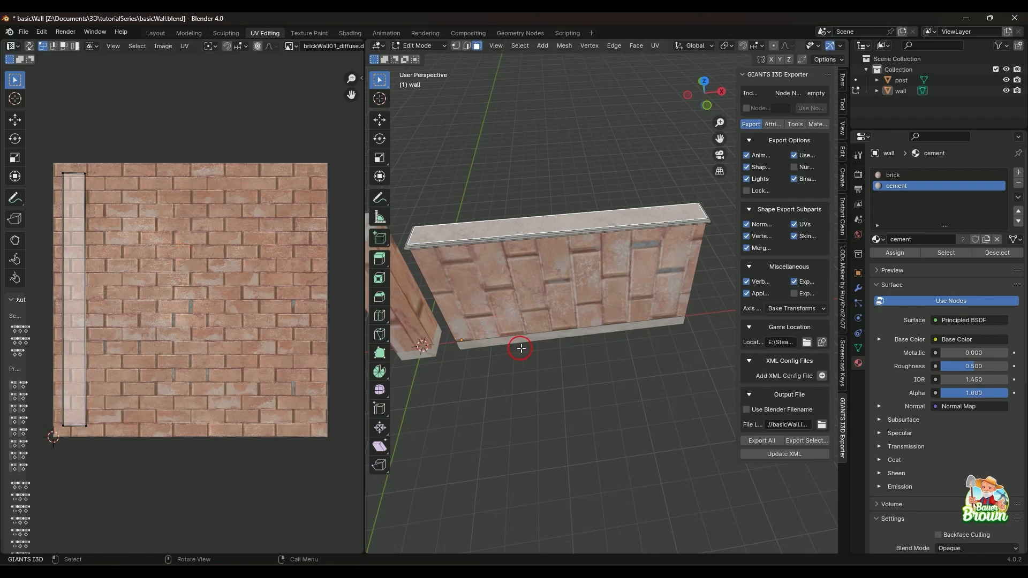
pyautogui.moveTo(555, 339); pyautogui.dragTo(553, 324, button='middle')
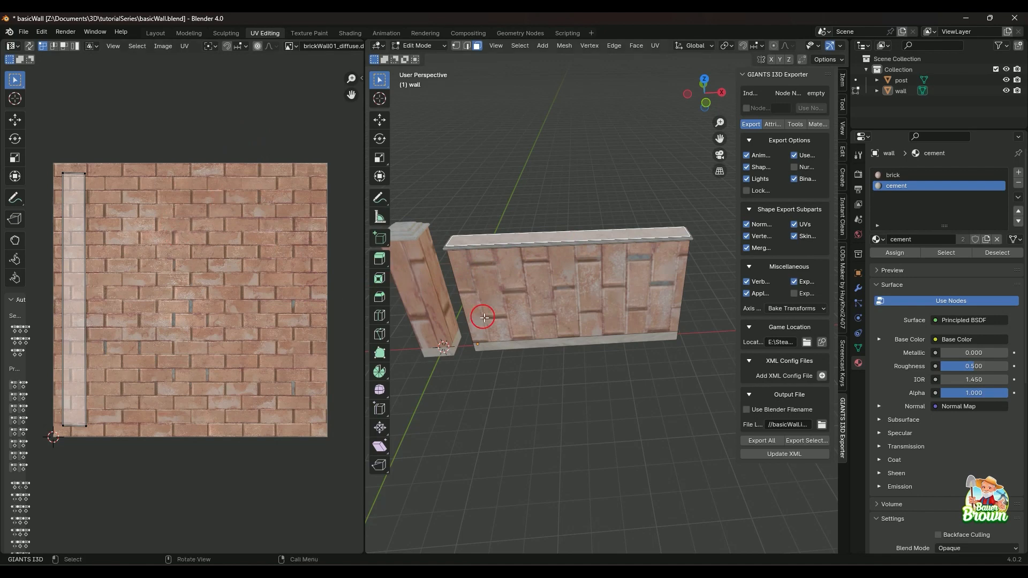
pyautogui.click(544, 321)
pyautogui.moveTo(541, 351); pyautogui.dragTo(546, 268, button='middle')
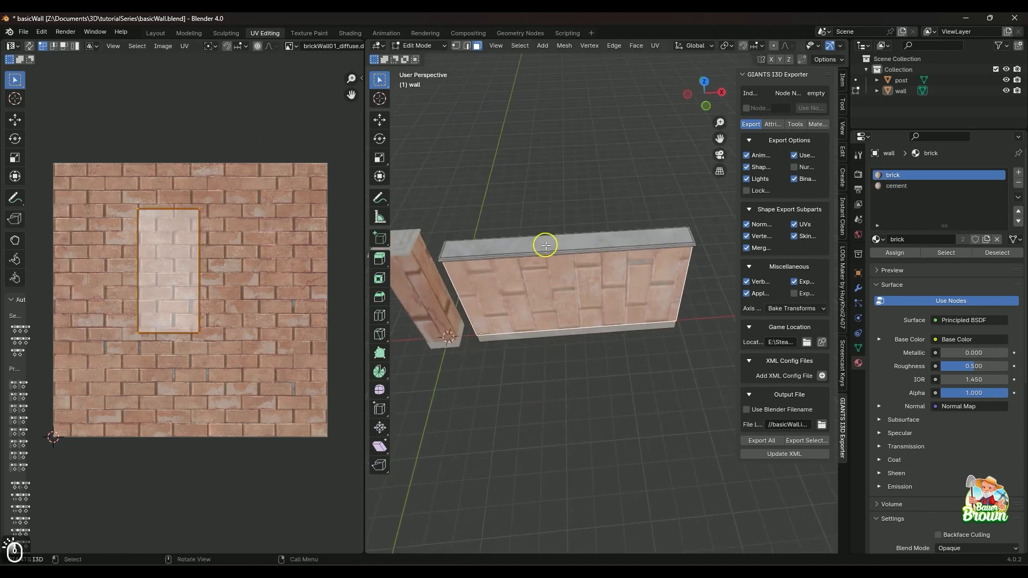
pyautogui.click(546, 241)
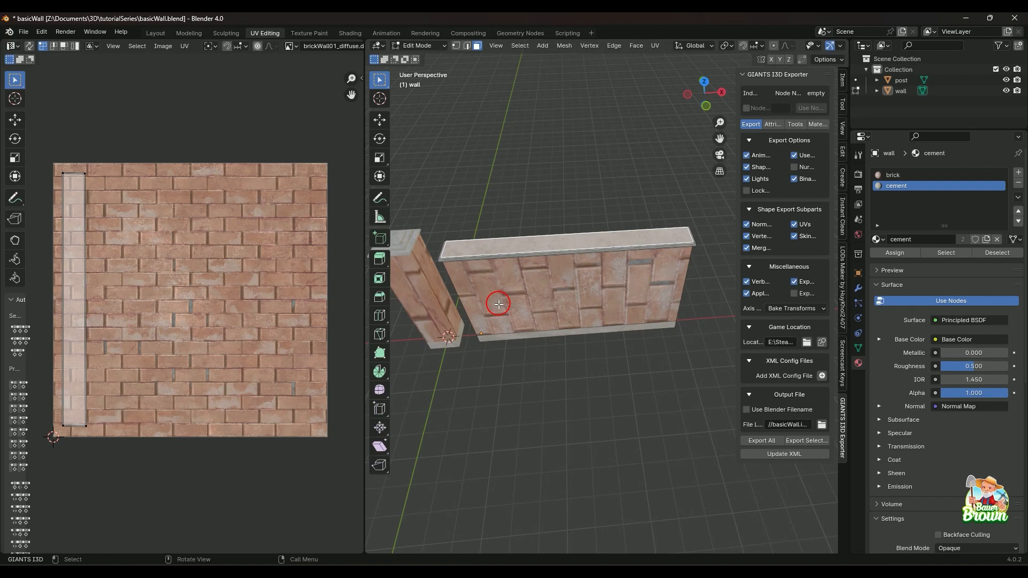
# Switch the UV background image to brickWall01_height.dds, and replace it with the concreteUS01_diffuse texture for the cement top face.
pyautogui.click(290, 46)
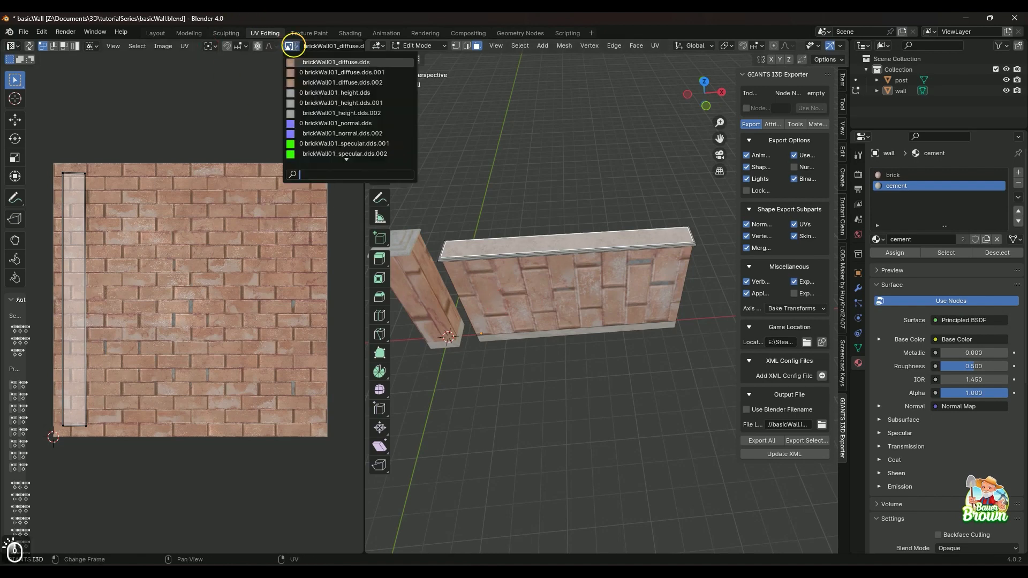
pyautogui.click(314, 93)
pyautogui.click(292, 47)
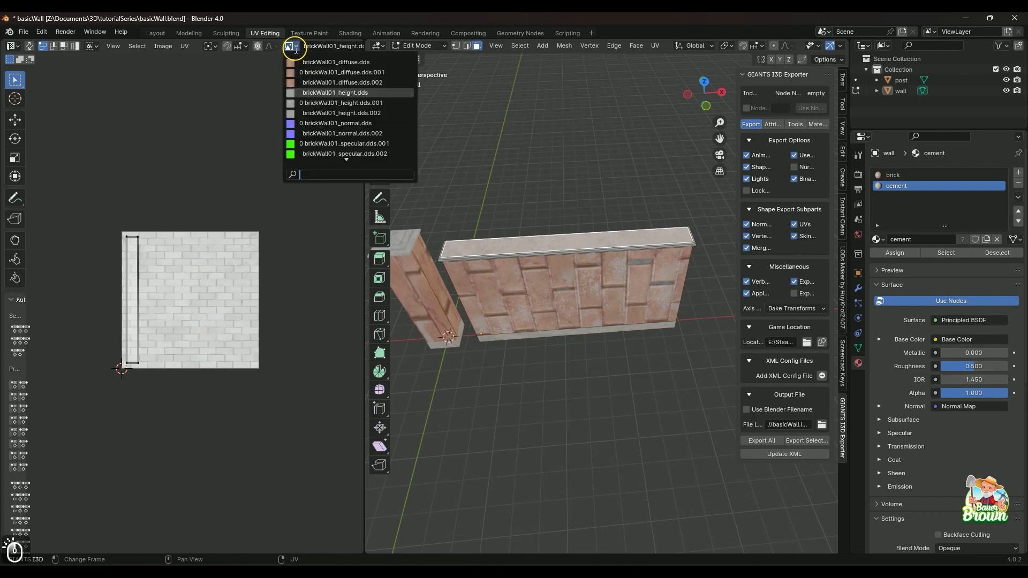
pyautogui.scroll(-3, 330, 141)
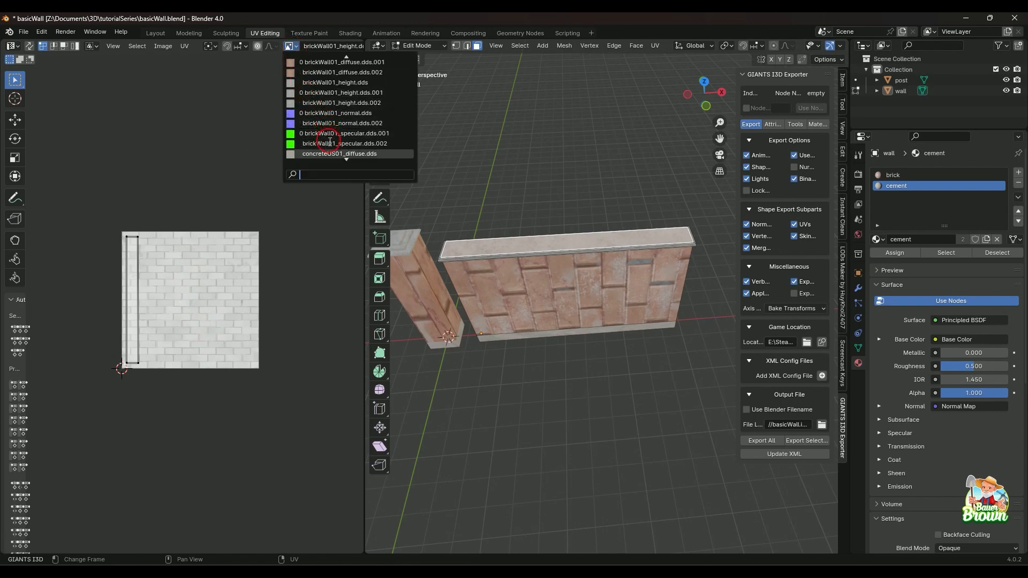
pyautogui.scroll(-1, 330, 142)
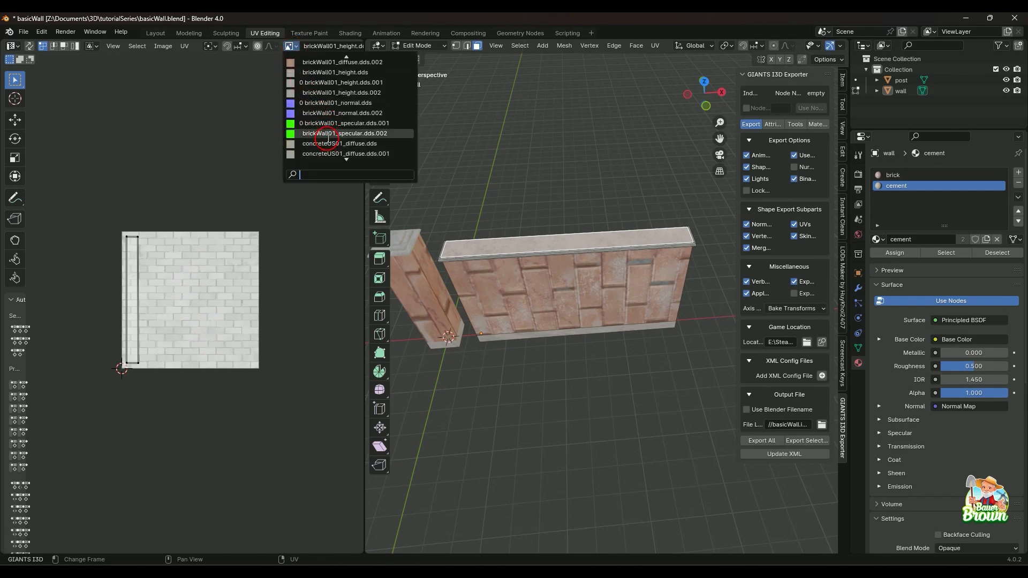
pyautogui.click(339, 154)
pyautogui.scroll(-5, 289, 150)
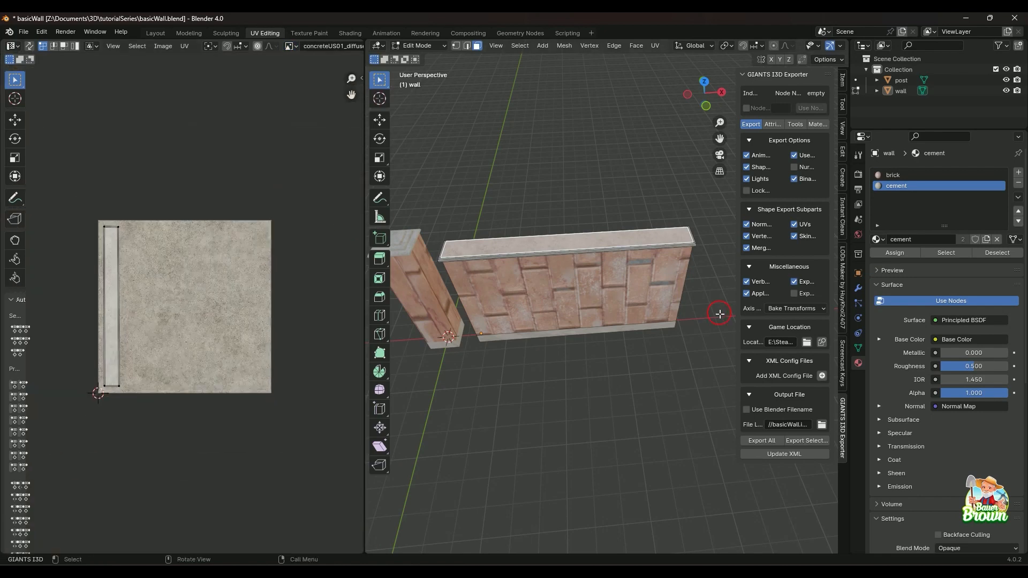
# Select the wall's brick front face and set the UV background image back to the brickWall01_diffuse texture.
pyautogui.moveTo(547, 382); pyautogui.dragTo(578, 344, button='middle')
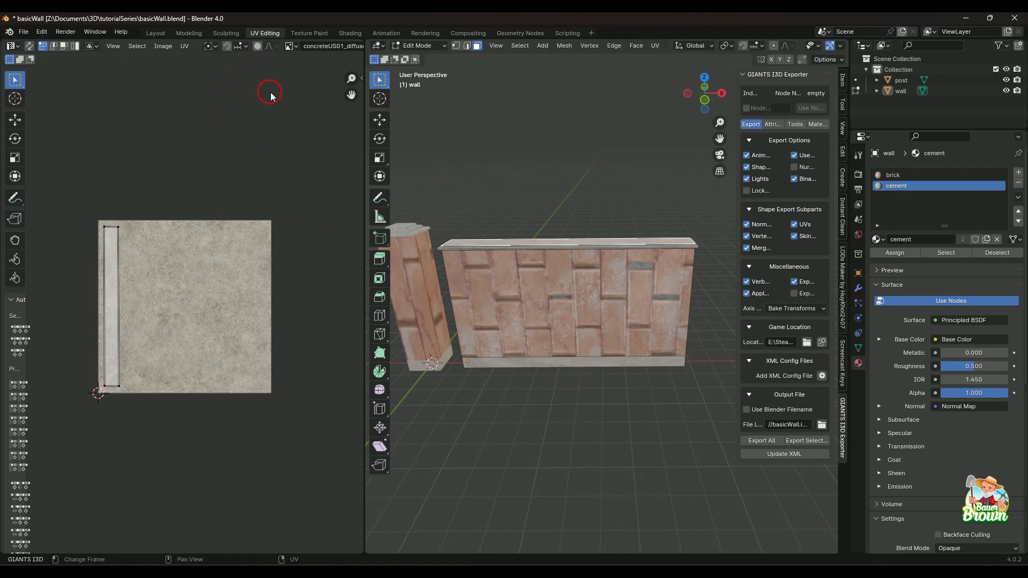
pyautogui.click(298, 48)
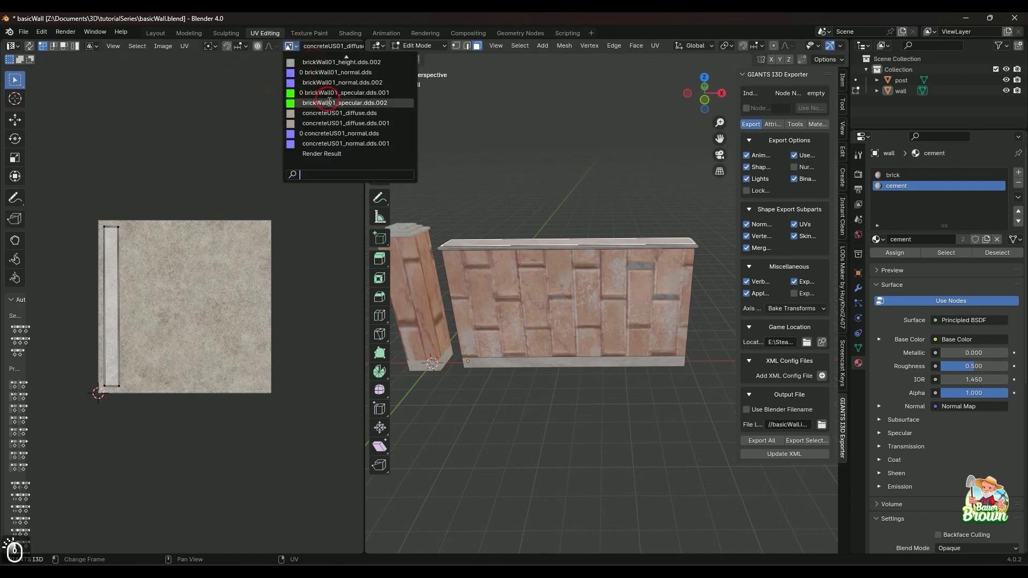
pyautogui.click(604, 305)
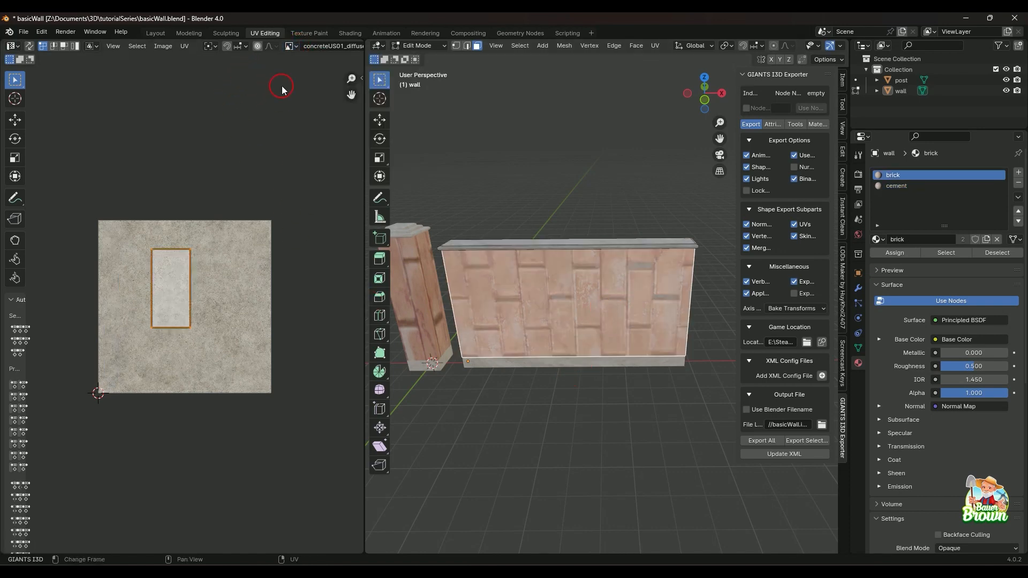
pyautogui.click(293, 47)
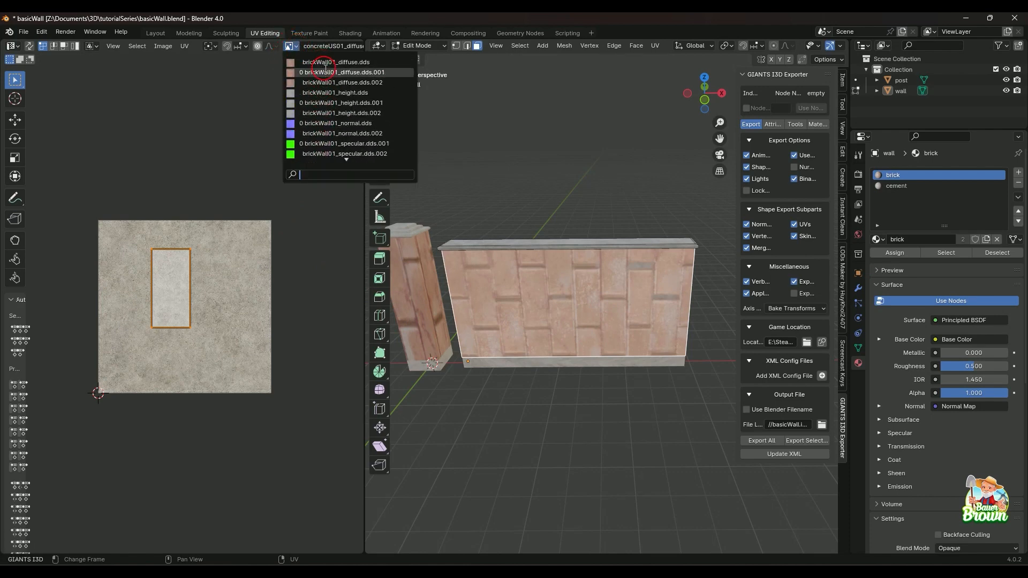
pyautogui.click(324, 72)
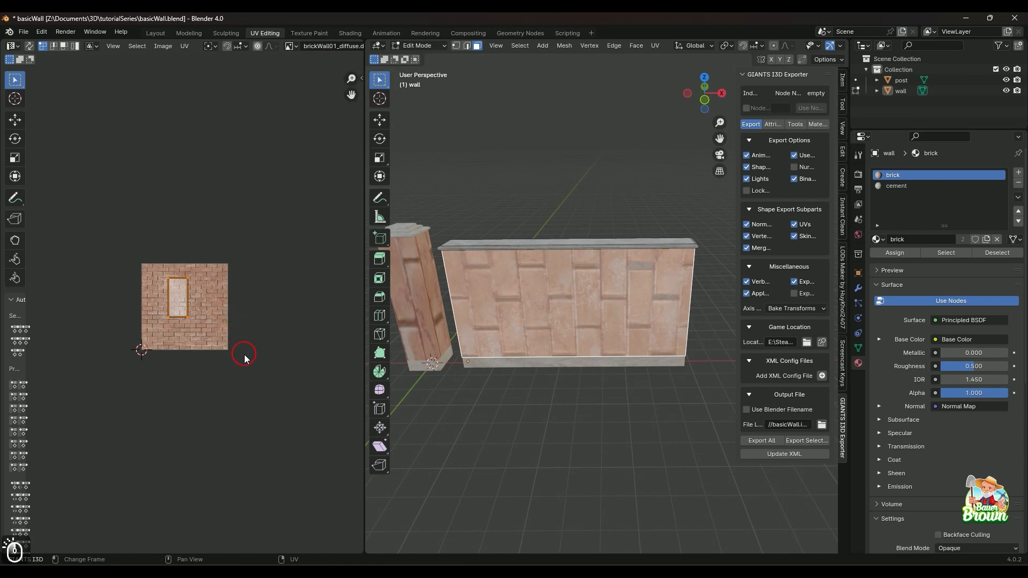
pyautogui.scroll(6, 244, 348)
pyautogui.scroll(-2, 241, 328)
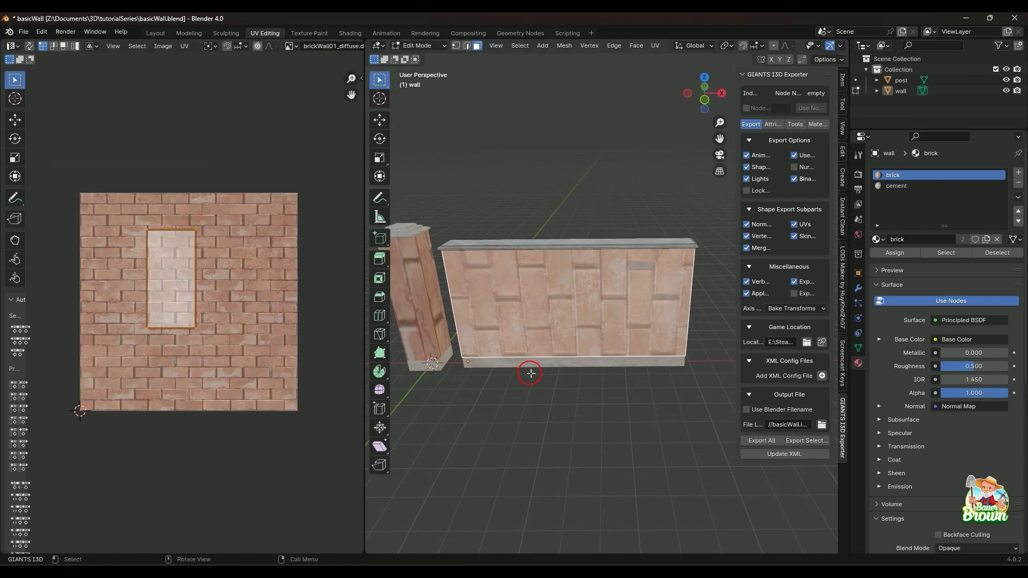
# Rotate the front face's UV island by 90 degrees.
pyautogui.moveTo(546, 407)
pyautogui.mouseDown(button='middle')
pyautogui.moveTo(547, 377)
pyautogui.moveTo(601, 415)
pyautogui.moveTo(562, 395)
pyautogui.mouseUp(button='middle')
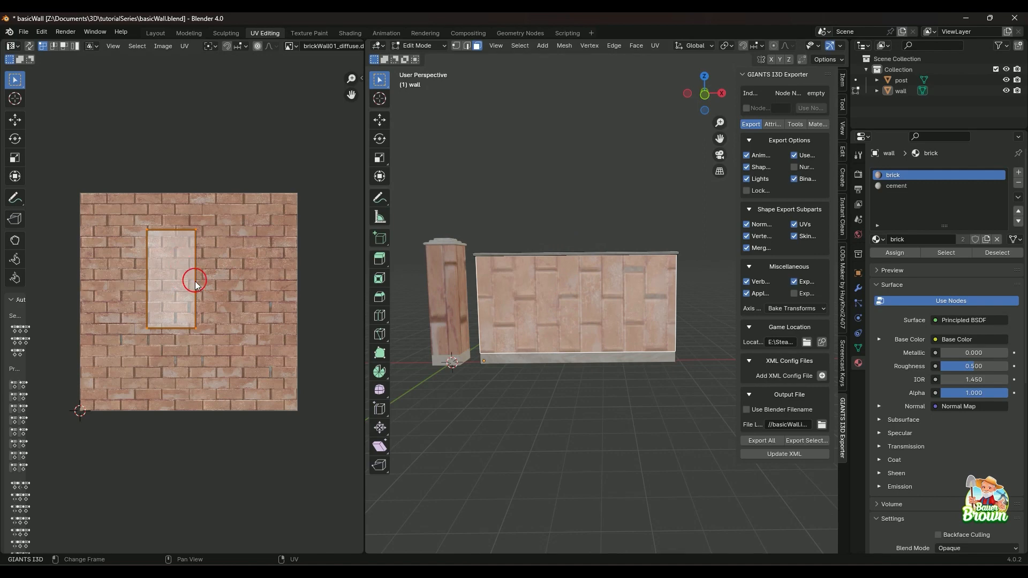
pyautogui.write('r90')
pyautogui.press('Return')
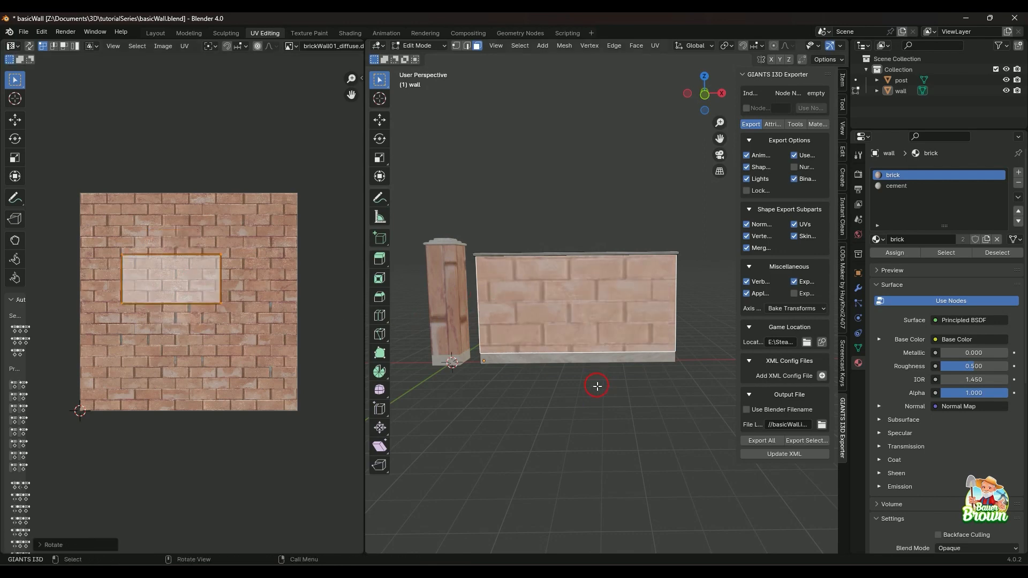
# Inspect the direction of the bricks on the front face, the wall's other sides and the post.
pyautogui.moveTo(597, 386); pyautogui.dragTo(558, 400, button='middle')
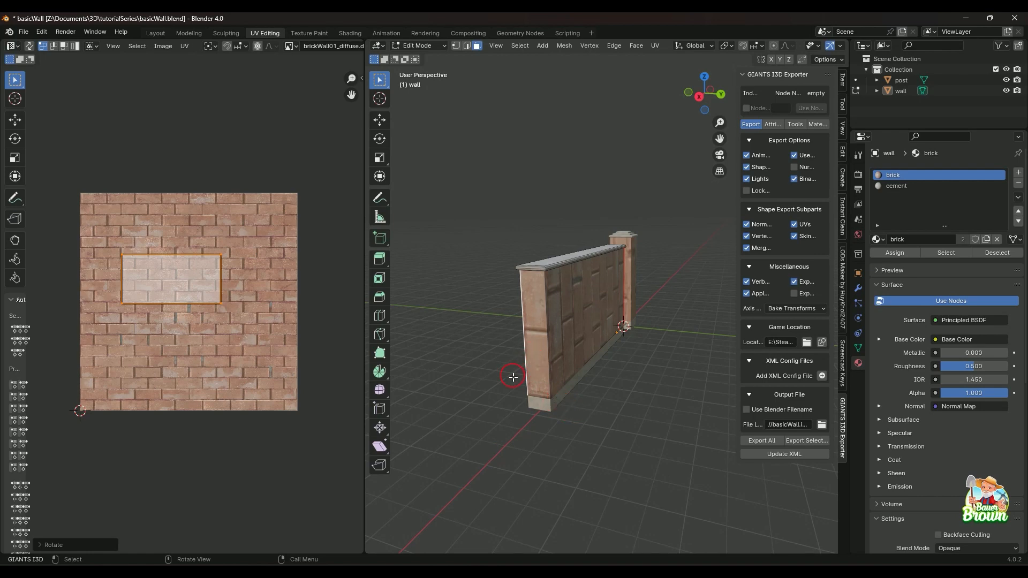
pyautogui.moveTo(514, 374); pyautogui.dragTo(554, 408, button='middle')
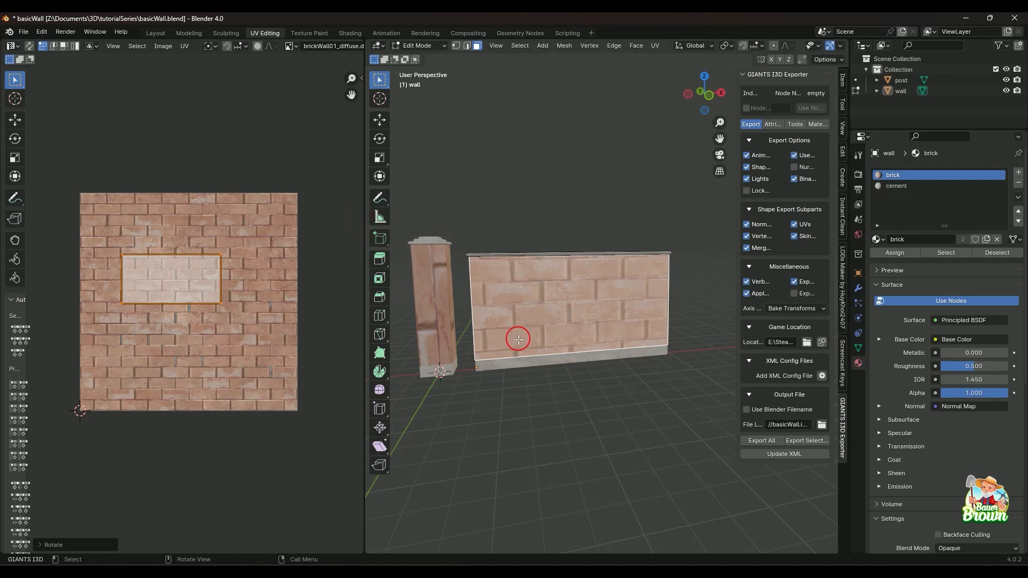
pyautogui.moveTo(563, 382)
pyautogui.mouseDown(button='middle')
pyautogui.moveTo(541, 409)
pyautogui.moveTo(592, 420)
pyautogui.moveTo(581, 378)
pyautogui.mouseUp(button='middle')
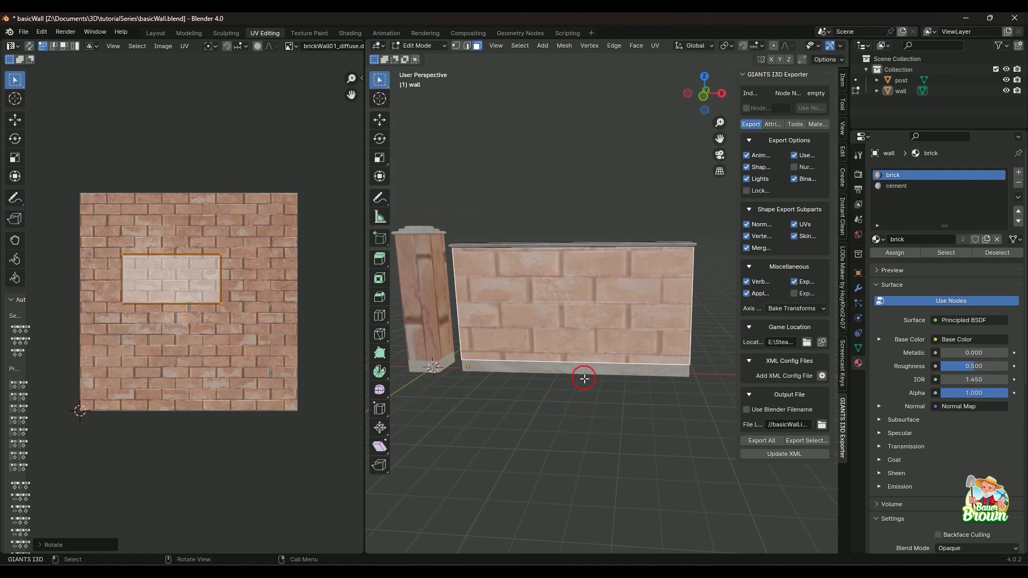
pyautogui.scroll(-2, 585, 378)
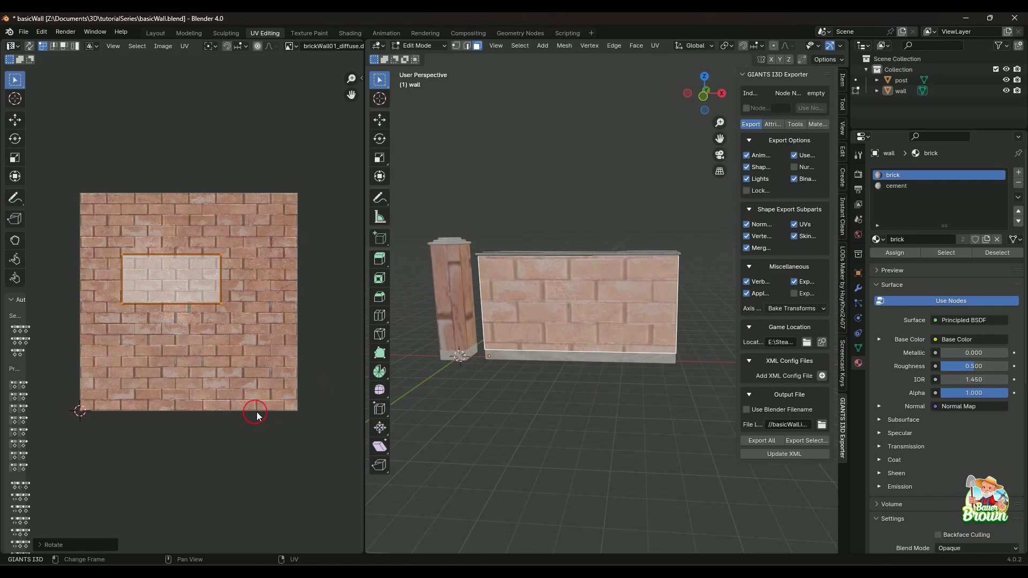
pyautogui.moveTo(606, 420); pyautogui.dragTo(562, 441, button='middle')
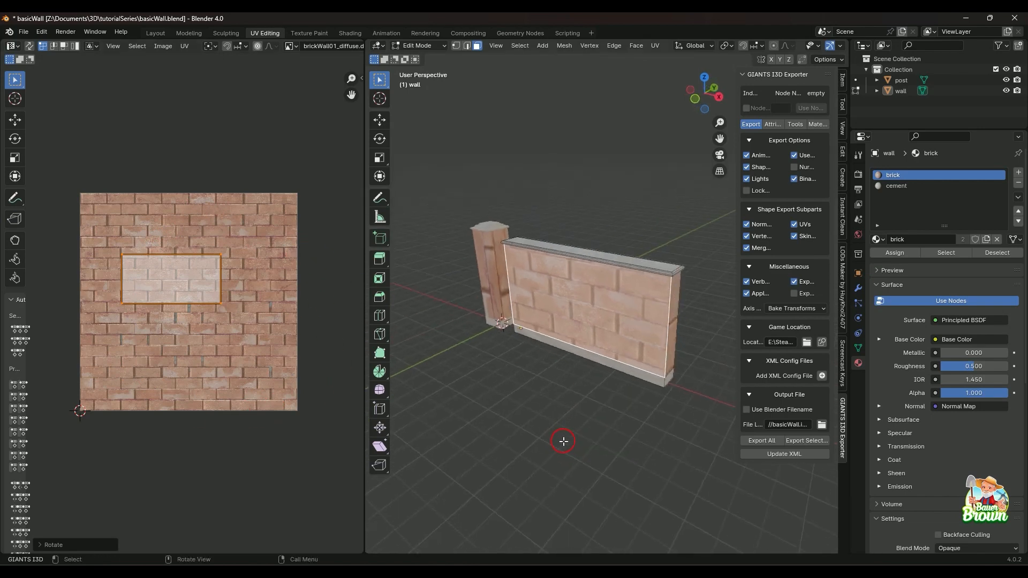
pyautogui.moveTo(534, 327); pyautogui.dragTo(600, 396, button='middle')
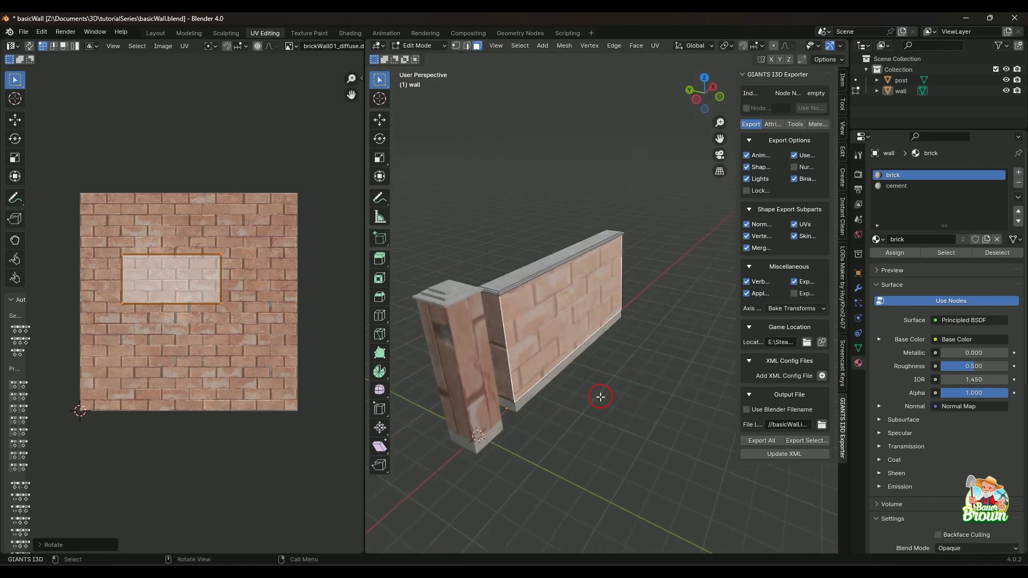
pyautogui.scroll(2, 596, 405)
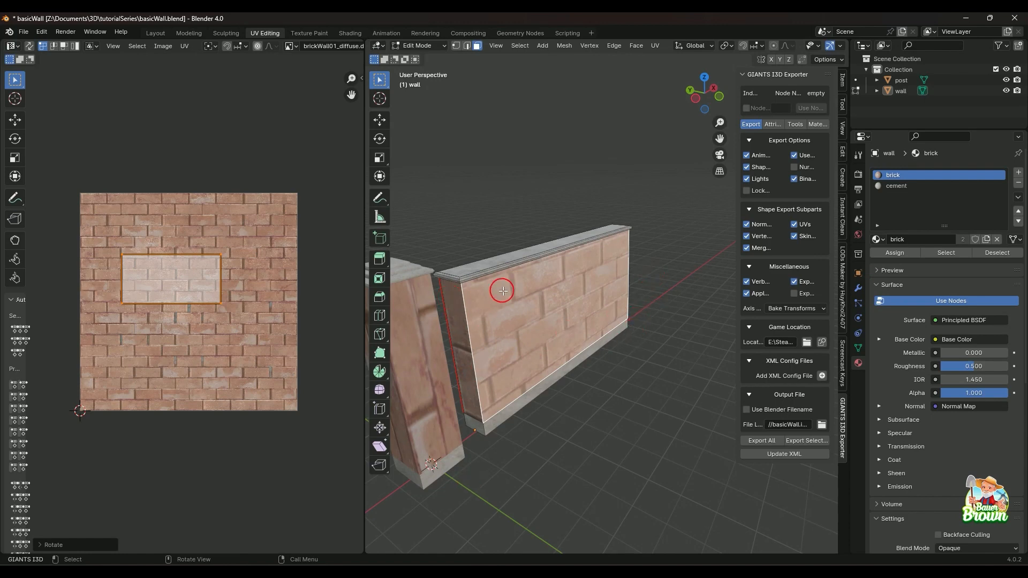
# Unwrap the wall's back face on its own and select the upper-left vertex of its UV island.
pyautogui.moveTo(599, 344); pyautogui.dragTo(545, 378, button='middle')
pyautogui.click(546, 333)
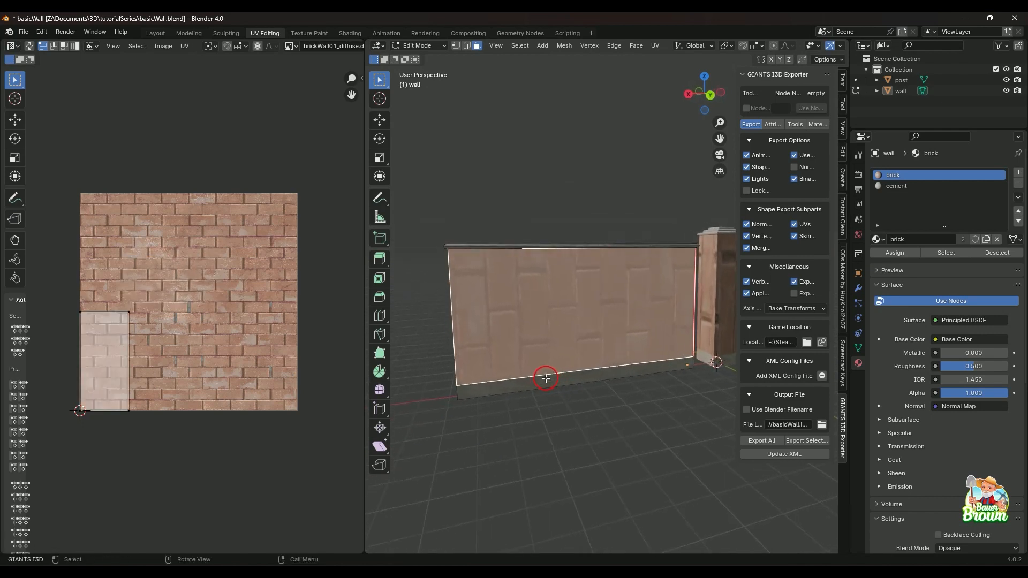
pyautogui.rightClick(557, 330)
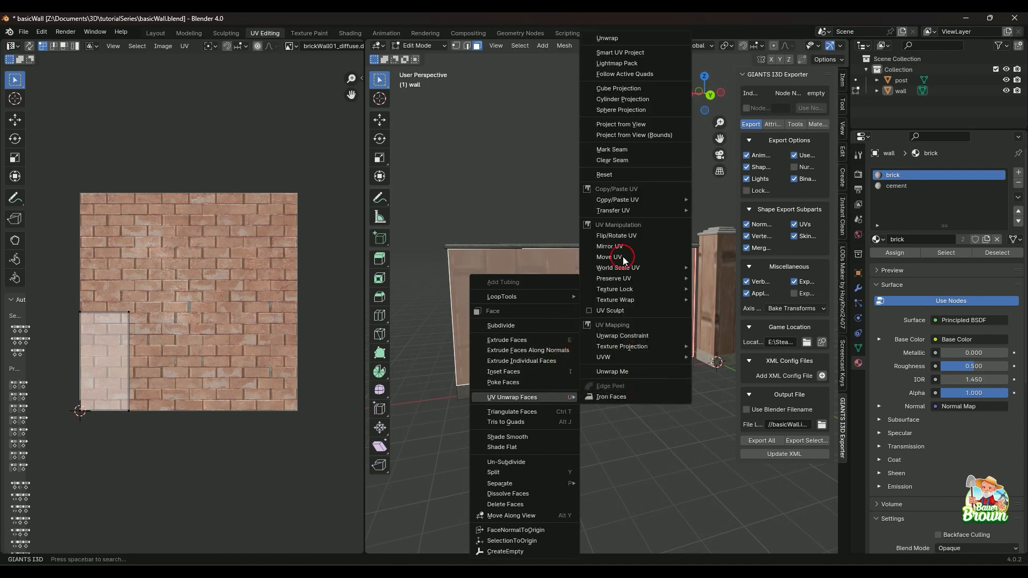
pyautogui.click(613, 39)
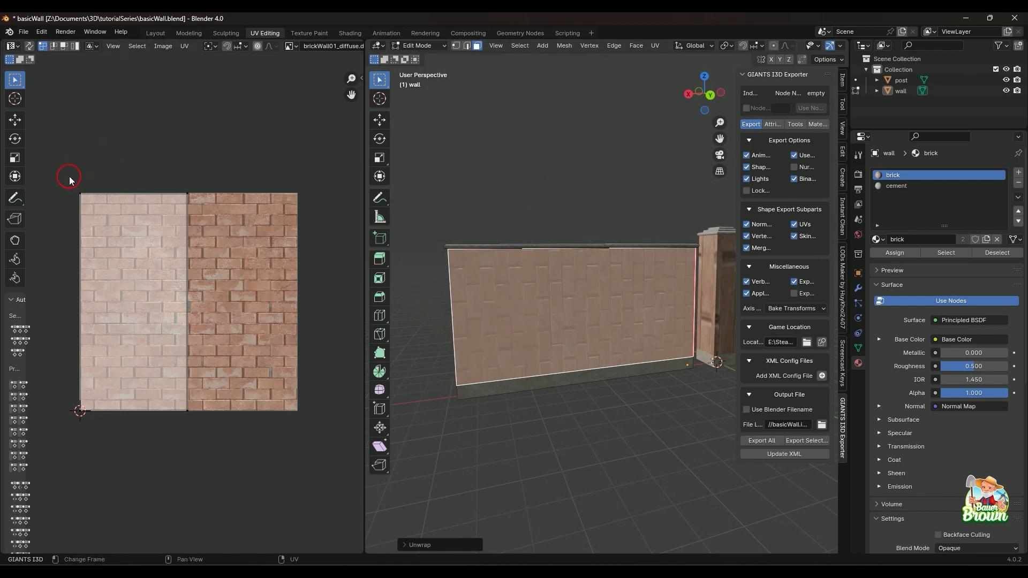
pyautogui.click(95, 164)
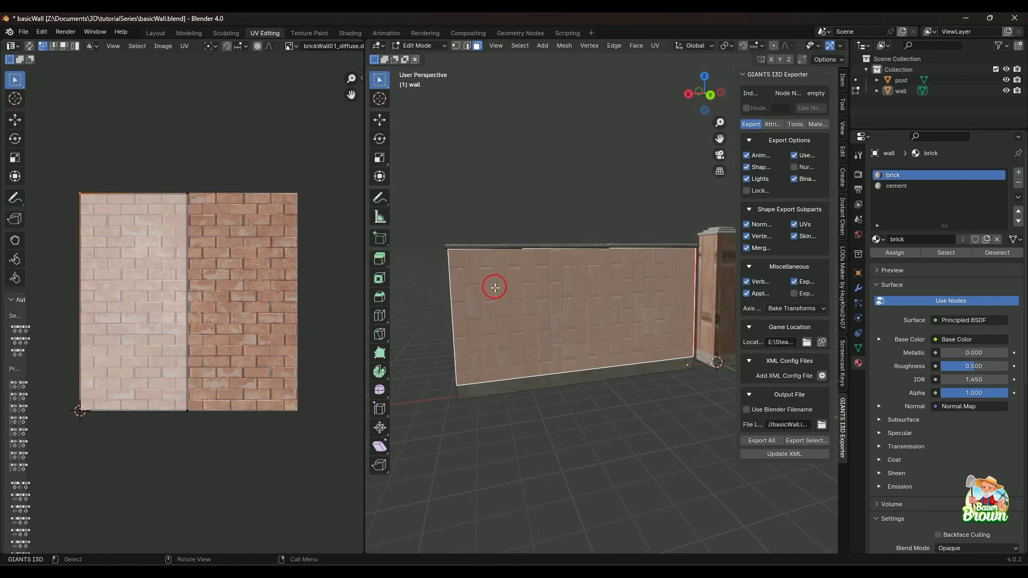
# Unwrap the narrow brick end face at the wall end farthest from the post.
pyautogui.moveTo(494, 288)
pyautogui.mouseDown(button='middle')
pyautogui.moveTo(528, 282)
pyautogui.moveTo(500, 294)
pyautogui.mouseUp(button='middle')
pyautogui.click(520, 299)
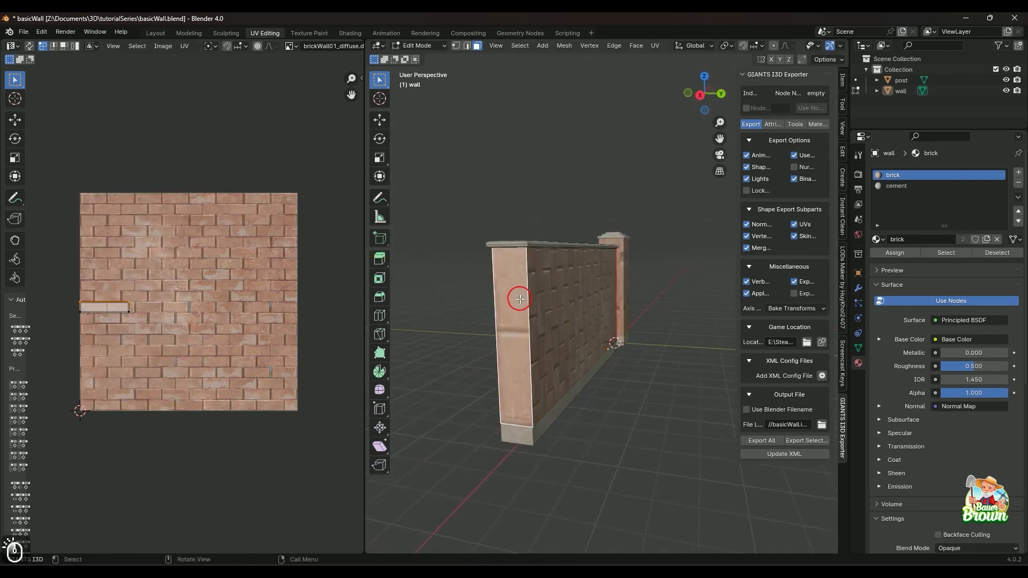
pyautogui.press('u')
pyautogui.press('u')
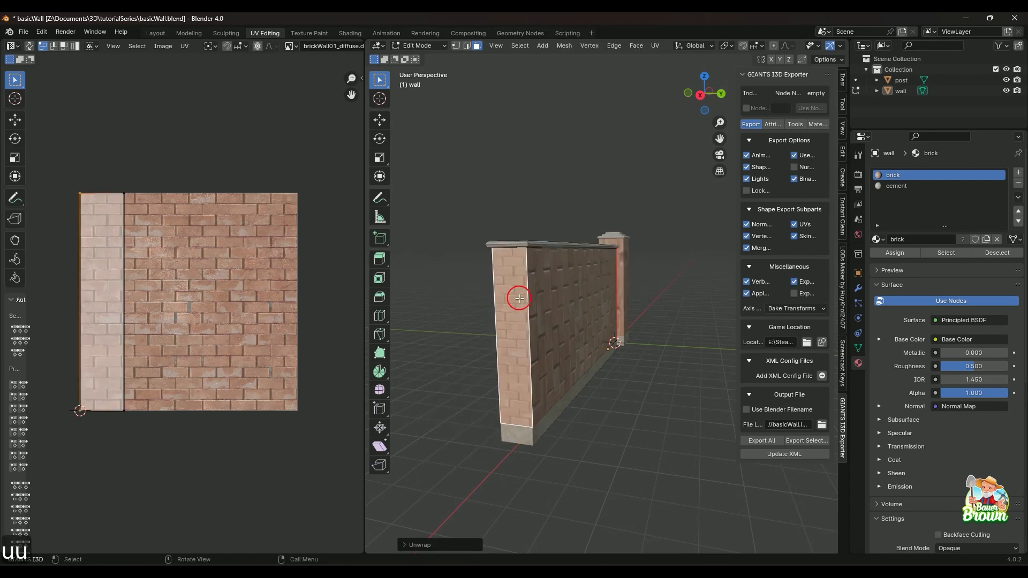
# Unwrap the wall's brick front face again on its own.
pyautogui.moveTo(517, 297); pyautogui.dragTo(569, 347, button='middle')
pyautogui.click(468, 320)
pyautogui.rightClick(470, 320)
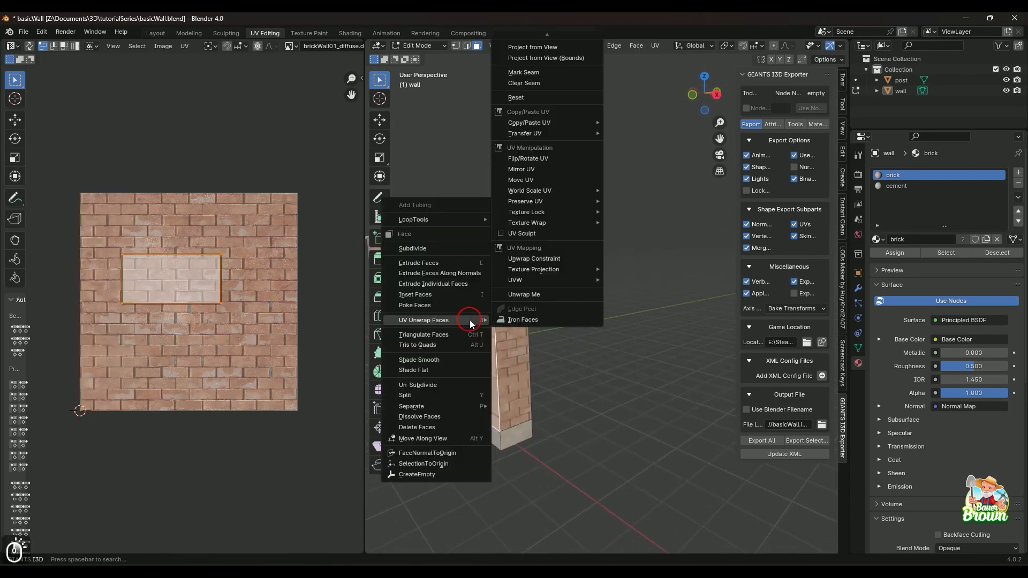
pyautogui.press('u')
pyautogui.press('u')
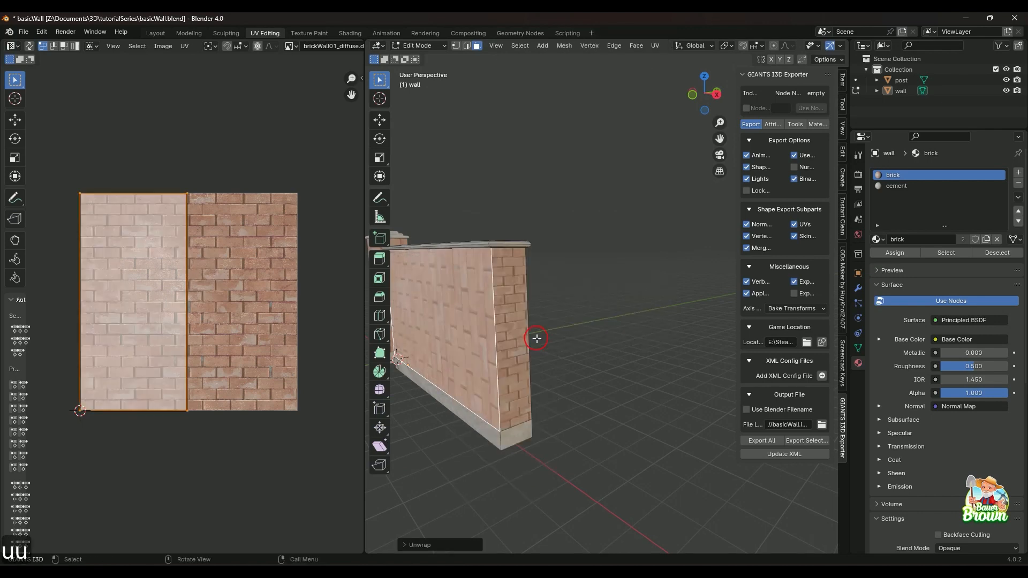
pyautogui.moveTo(616, 336); pyautogui.dragTo(470, 337, button='middle')
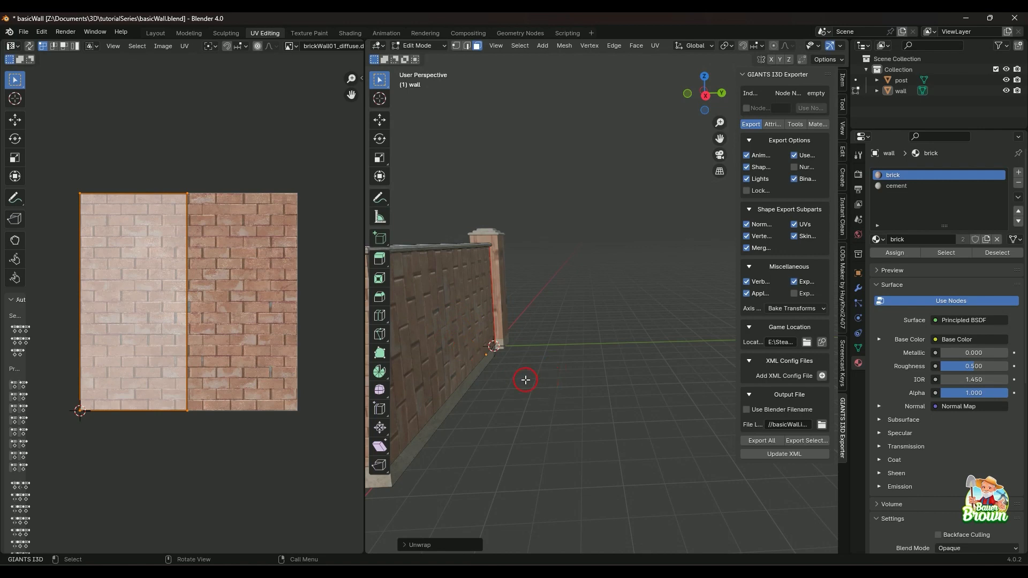
# Rotate the UV island of the wall's long brick back face by 90 degrees.
pyautogui.moveTo(521, 381); pyautogui.dragTo(557, 425, button='middle')
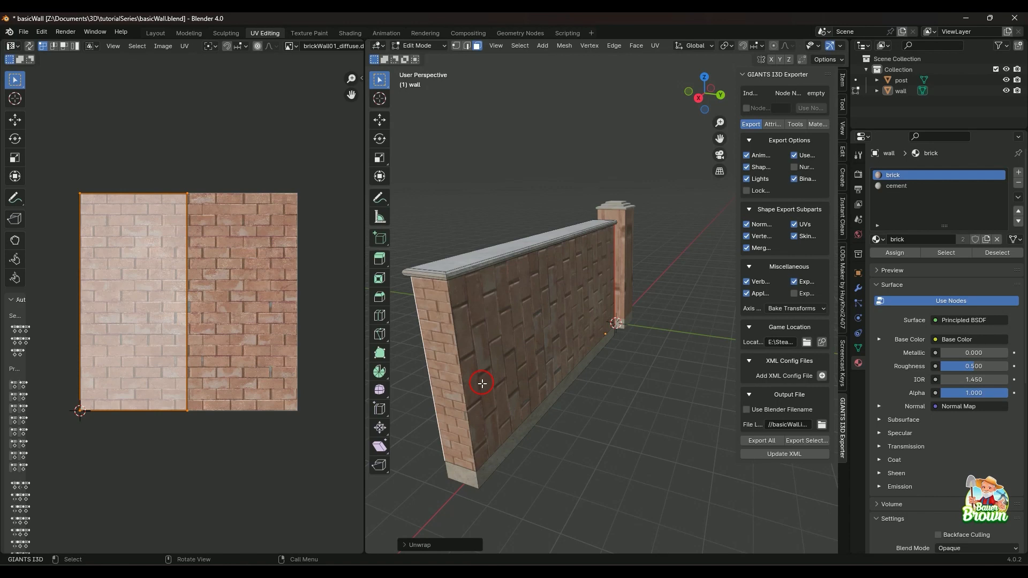
pyautogui.click(518, 349)
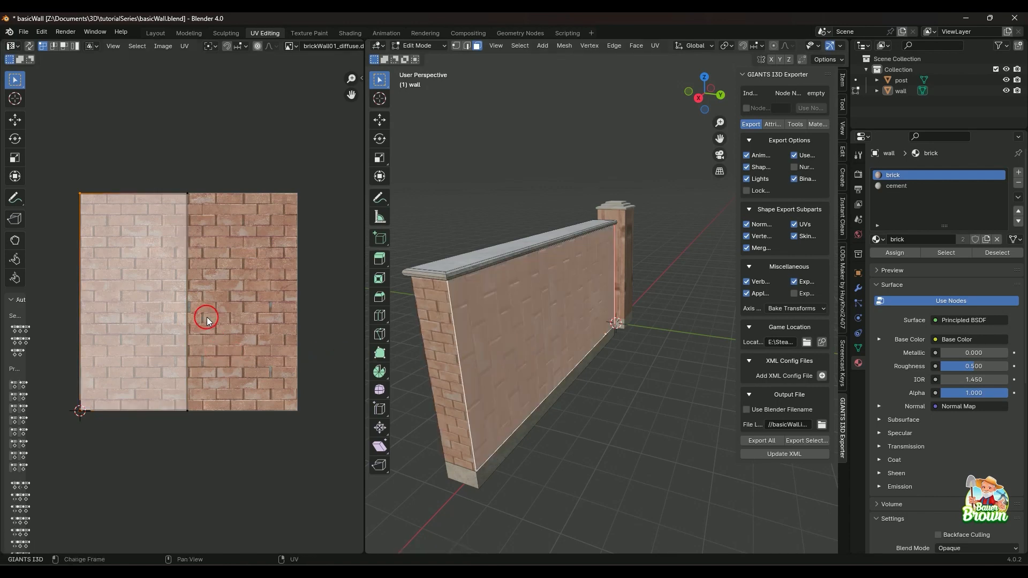
pyautogui.write('ar')
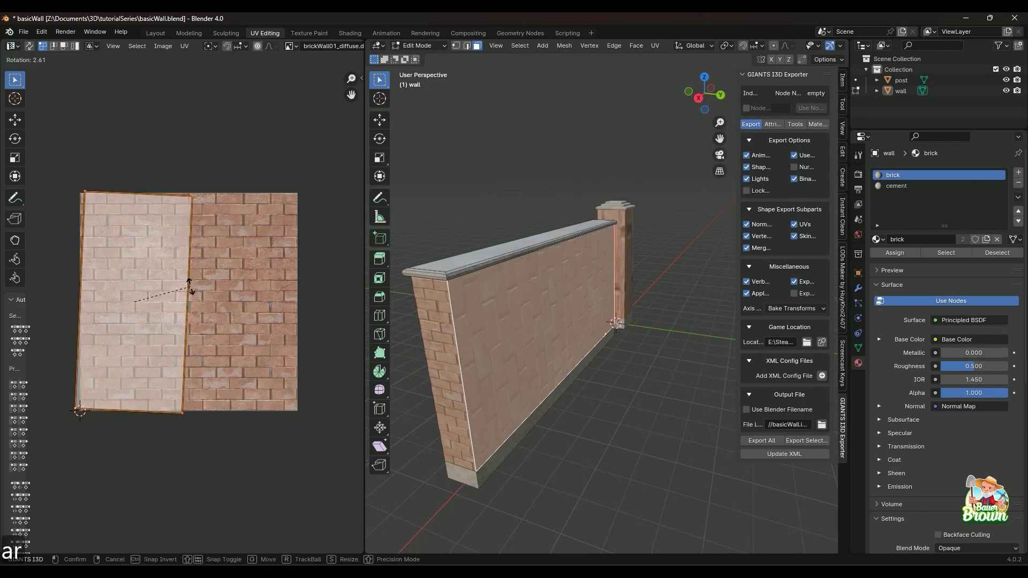
pyautogui.write('90')
pyautogui.press('Return')
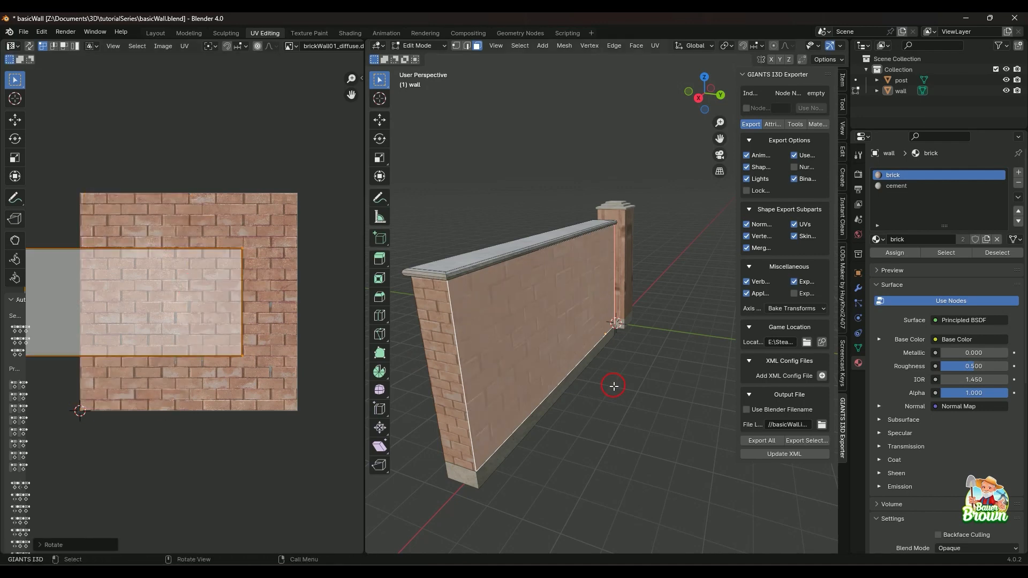
pyautogui.click(603, 404)
pyautogui.moveTo(601, 434); pyautogui.dragTo(607, 421, button='middle')
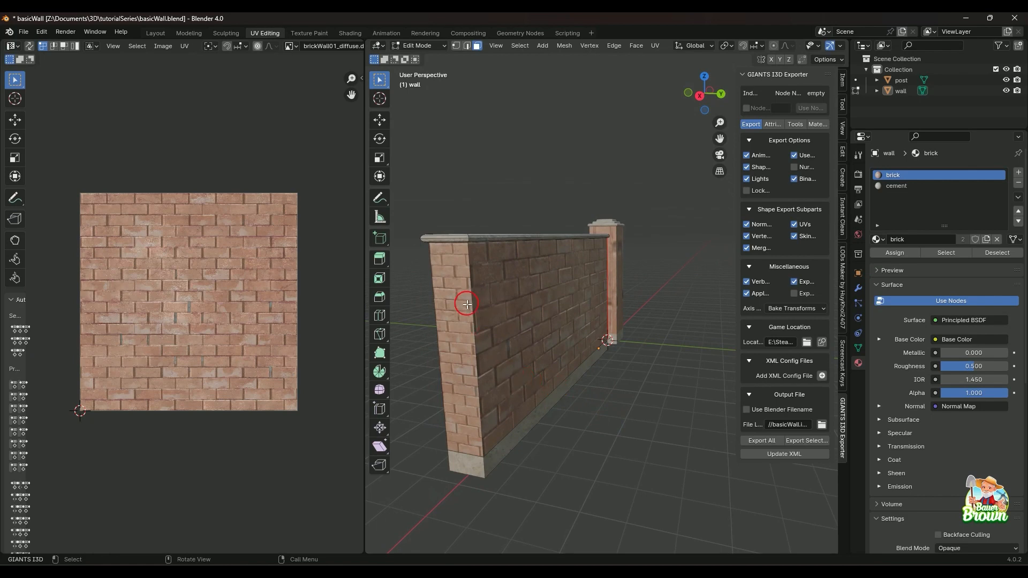
# Scale up the UV island of the wall's long back face by about 1.9 to match the end face's brick size.
pyautogui.click(481, 341)
pyautogui.press('s')
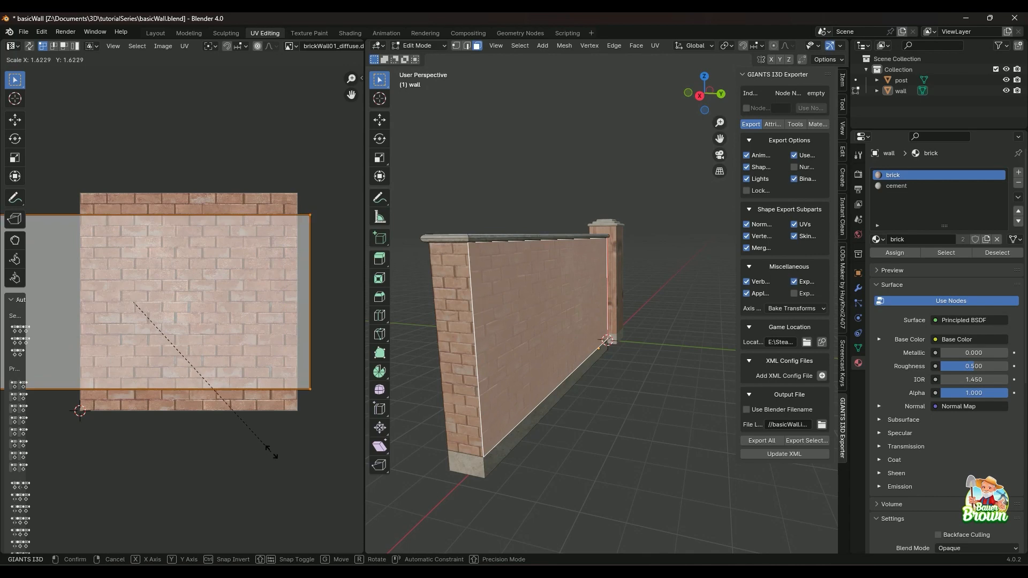
pyautogui.click(285, 484)
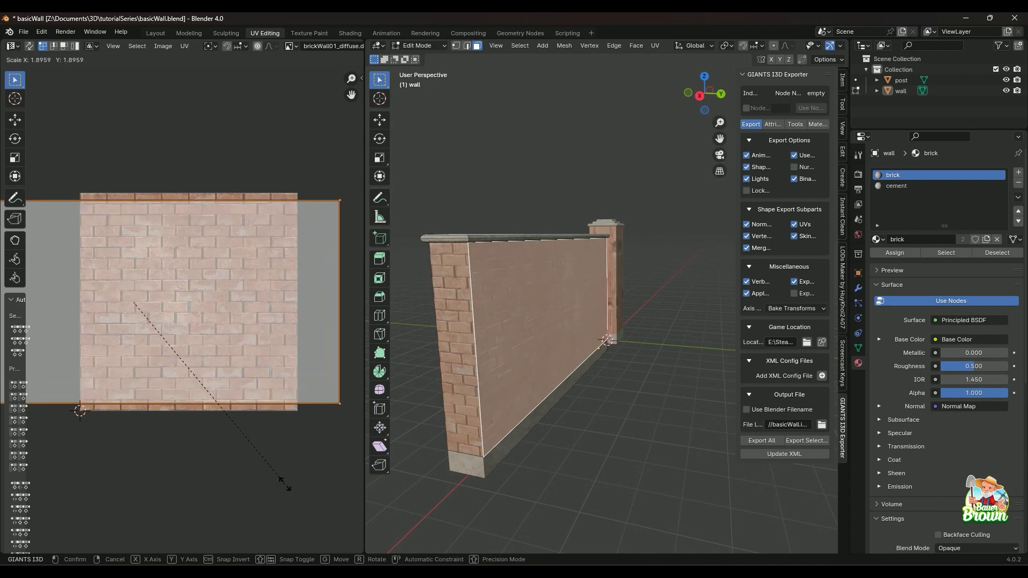
pyautogui.click(677, 438)
pyautogui.scroll(3, 587, 460)
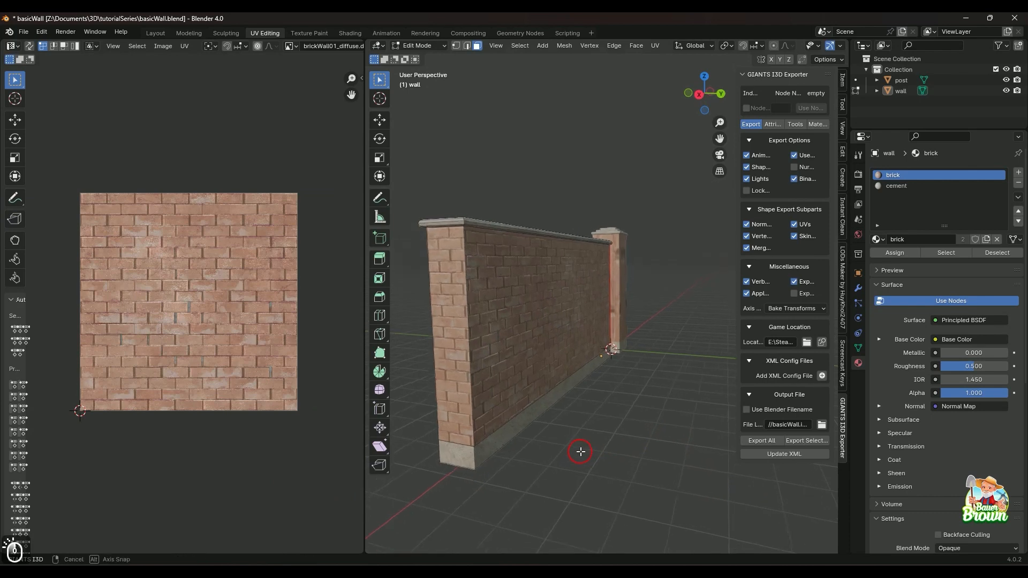
# Clear the seam from the wall's vertical back corner edge nearest the post.
pyautogui.moveTo(566, 451)
pyautogui.keyDown('shift'); pyautogui.mouseDown(button='middle')
pyautogui.moveTo(601, 465)
pyautogui.moveTo(572, 471)
pyautogui.mouseUp(button='middle'); pyautogui.keyUp('shift')
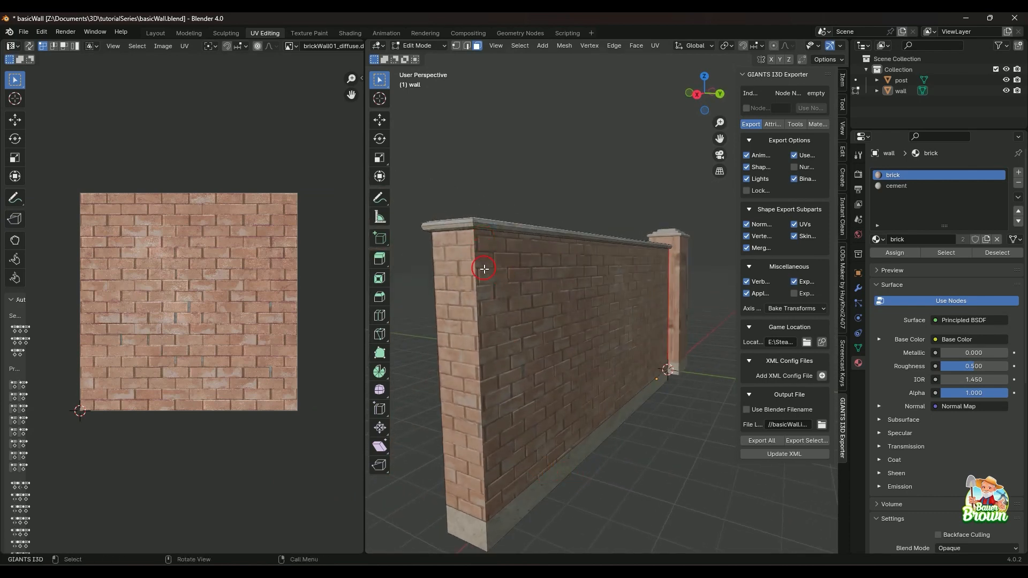
pyautogui.moveTo(495, 480); pyautogui.dragTo(477, 264, button='middle')
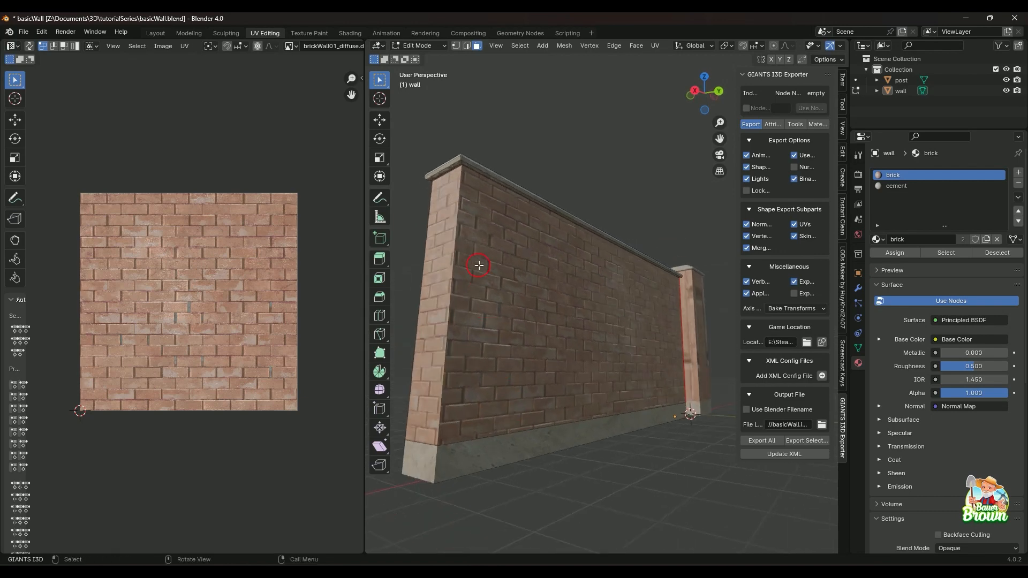
pyautogui.moveTo(434, 355); pyautogui.dragTo(539, 394, button='middle')
pyautogui.scroll(1, 604, 445)
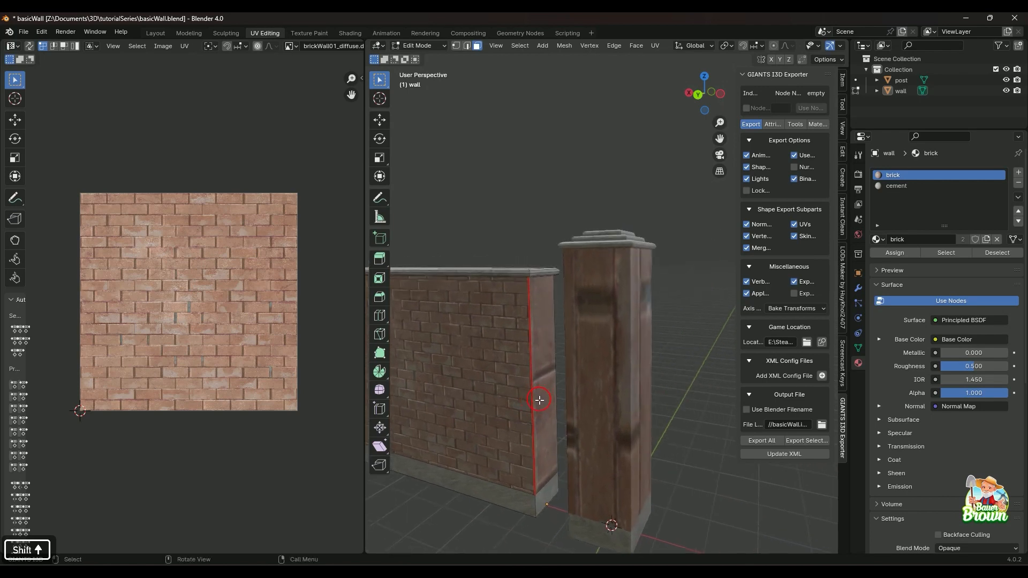
pyautogui.press('2')
pyautogui.click(532, 372)
pyautogui.rightClick(532, 374)
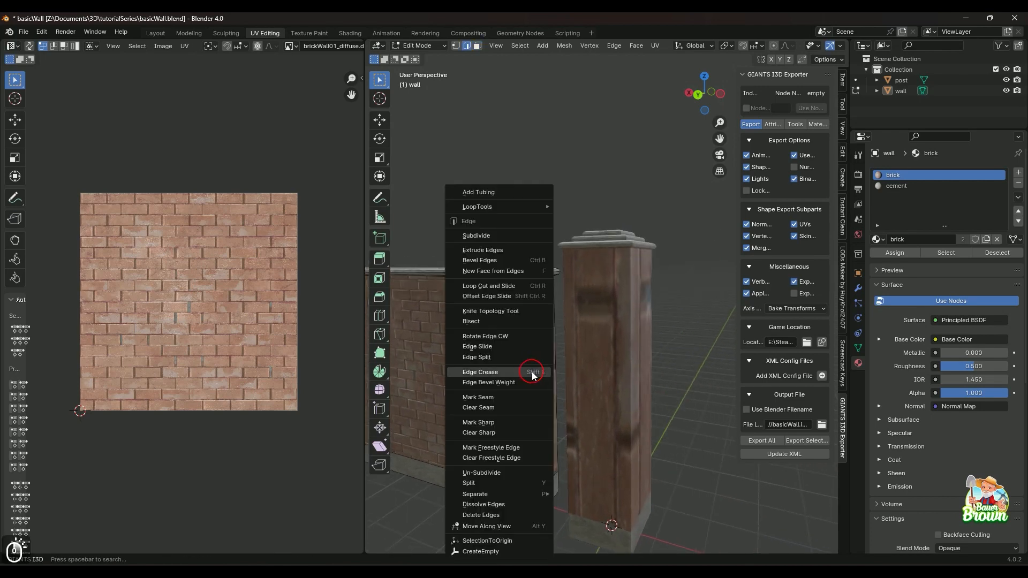
pyautogui.click(524, 410)
pyautogui.click(533, 189)
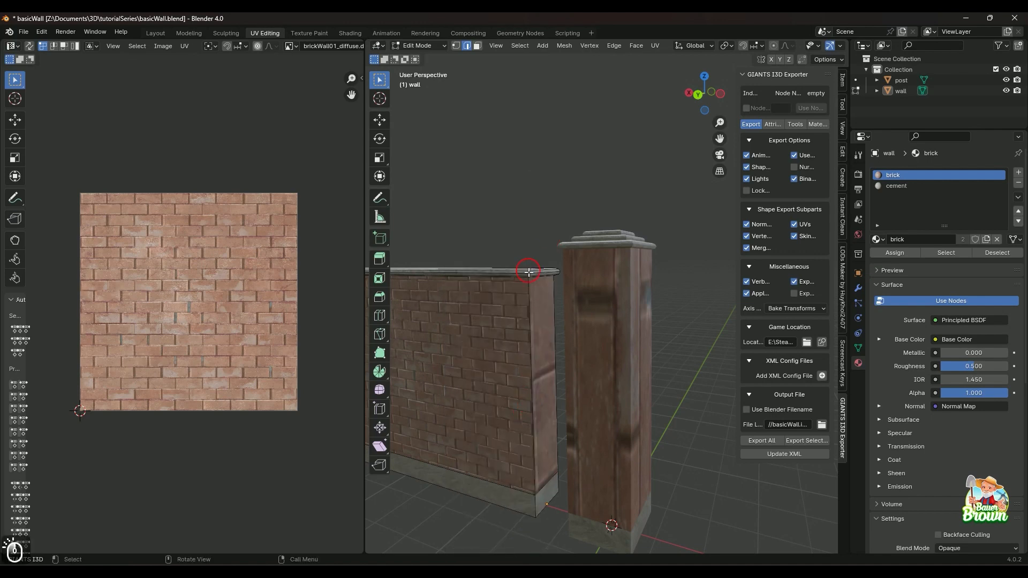
# Switch to the Modeling workspace and view the wall's front side with the post.
pyautogui.moveTo(528, 273); pyautogui.dragTo(615, 417, button='middle')
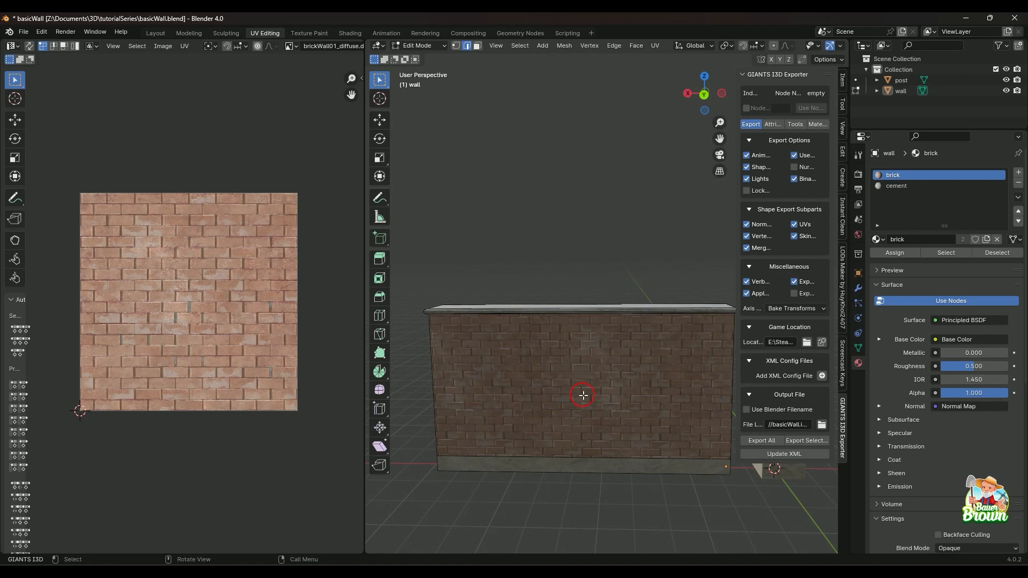
pyautogui.moveTo(636, 393); pyautogui.dragTo(650, 374, button='middle')
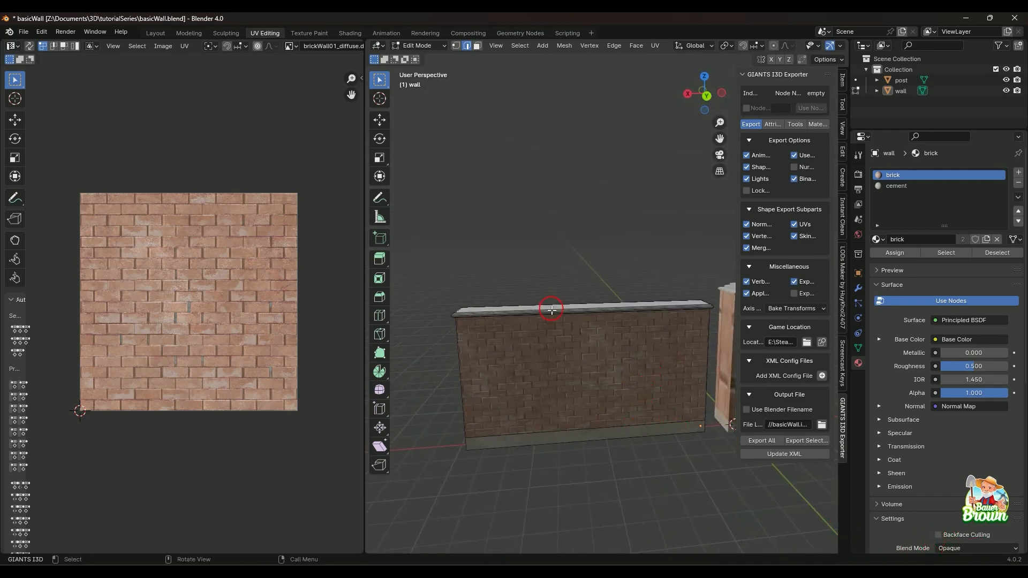
pyautogui.click(190, 33)
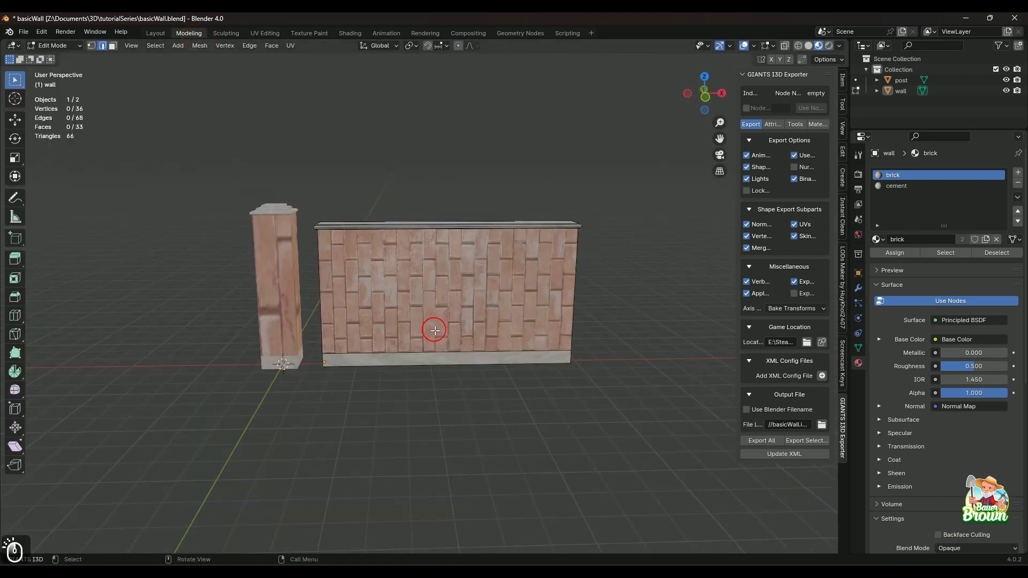
pyautogui.scroll(-2, 667, 406)
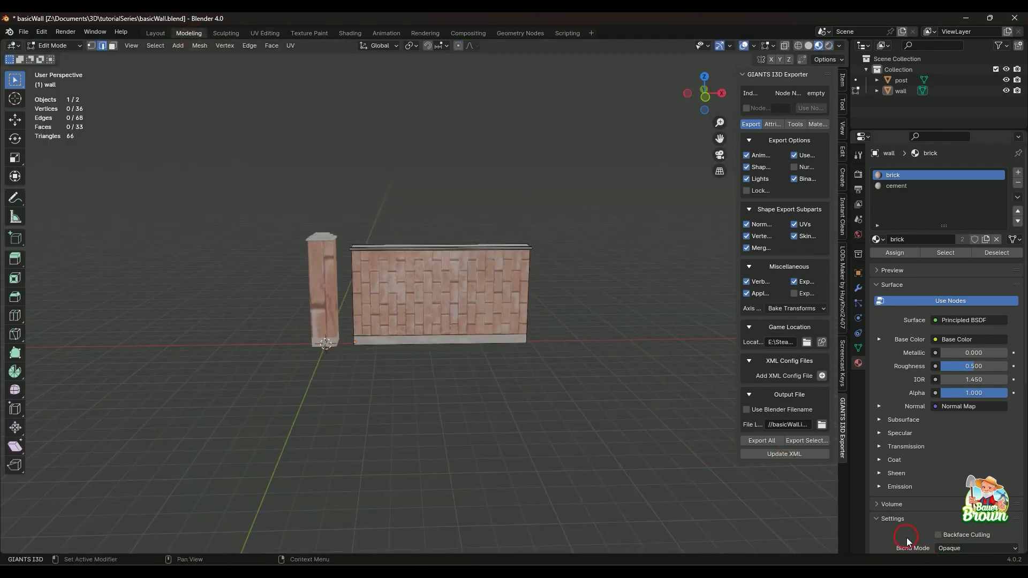
pyautogui.click(973, 548)
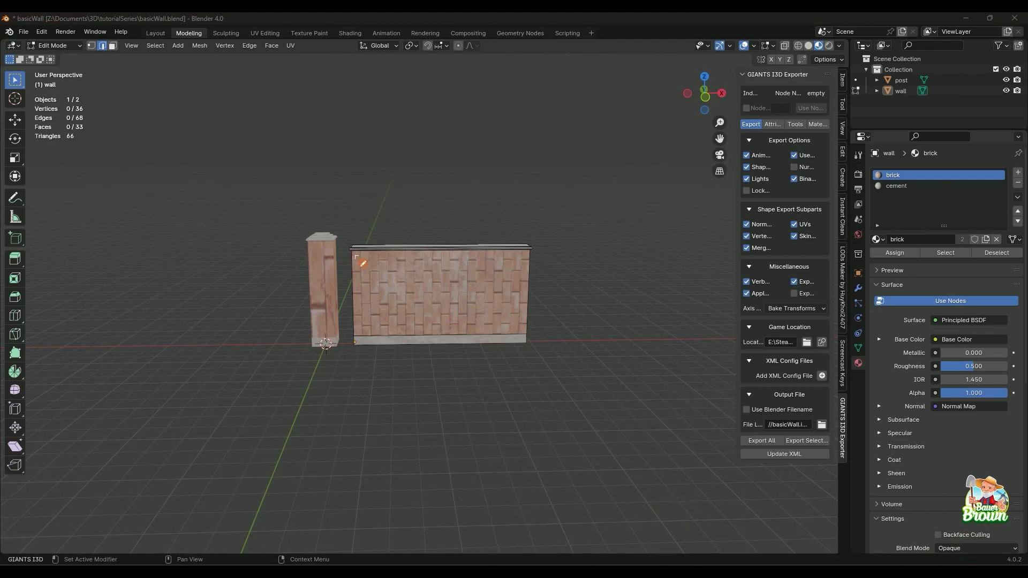
pyautogui.moveTo(355, 252); pyautogui.dragTo(355, 328)
pyautogui.moveTo(354, 252)
pyautogui.mouseDown()
pyautogui.moveTo(484, 253)
pyautogui.moveTo(526, 267)
pyautogui.moveTo(522, 320)
pyautogui.mouseUp()
pyautogui.moveTo(353, 332); pyautogui.dragTo(522, 326)
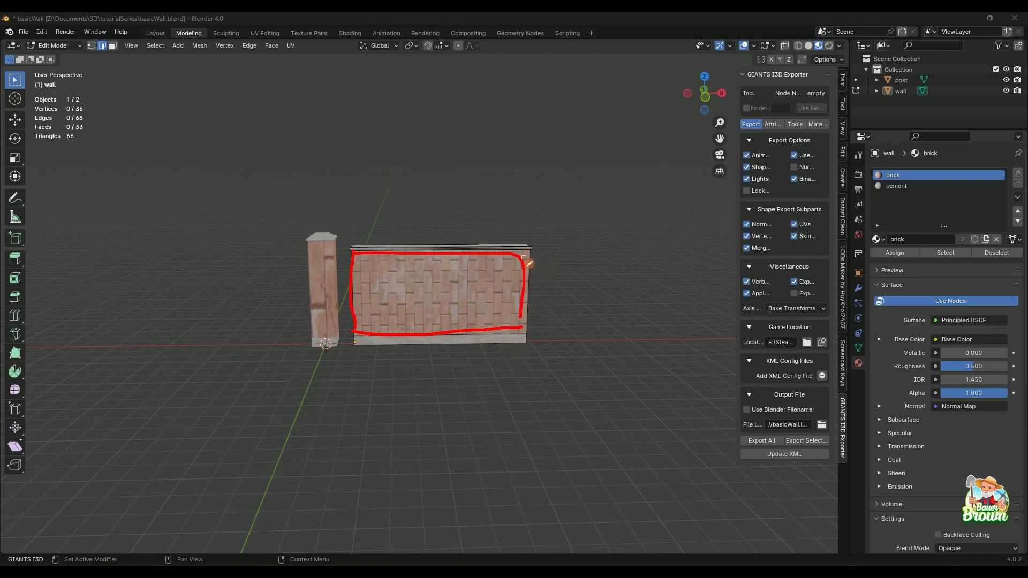
pyautogui.moveTo(522, 255)
pyautogui.mouseDown()
pyautogui.moveTo(543, 258)
pyautogui.moveTo(547, 300)
pyautogui.moveTo(543, 321)
pyautogui.moveTo(523, 325)
pyautogui.mouseUp()
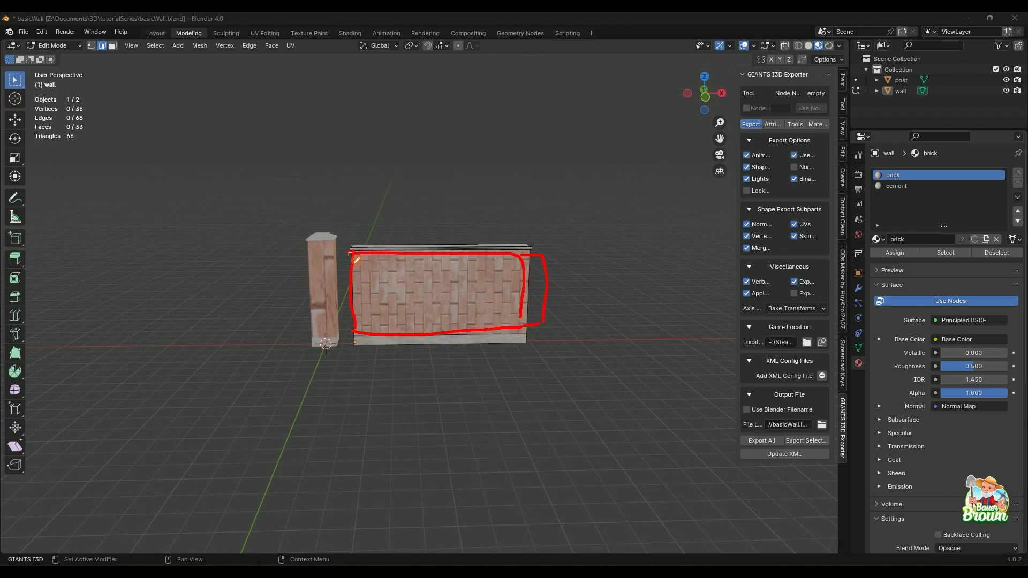
pyautogui.moveTo(352, 253)
pyautogui.mouseDown()
pyautogui.moveTo(325, 255)
pyautogui.moveTo(337, 327)
pyautogui.moveTo(353, 326)
pyautogui.mouseUp()
pyautogui.moveTo(324, 253)
pyautogui.mouseDown()
pyautogui.moveTo(219, 253)
pyautogui.moveTo(194, 298)
pyautogui.moveTo(199, 335)
pyautogui.moveTo(343, 333)
pyautogui.mouseUp()
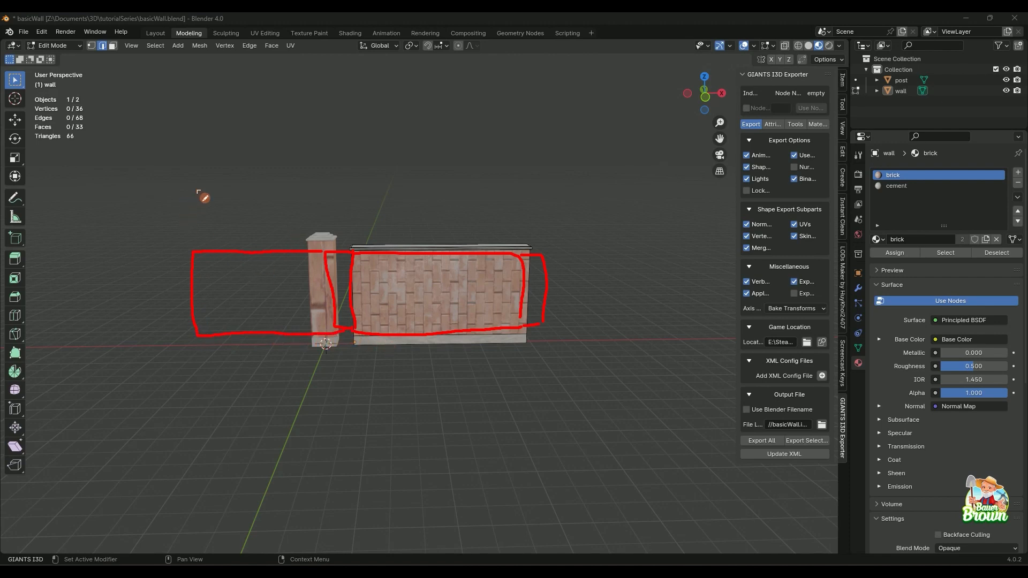
pyautogui.moveTo(196, 190); pyautogui.dragTo(196, 246)
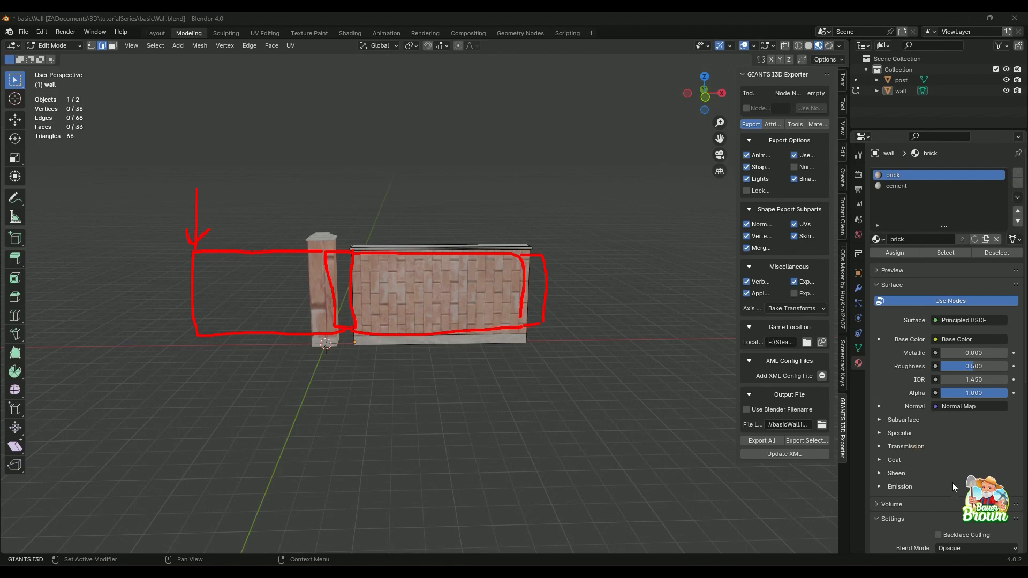
pyautogui.click(1007, 513)
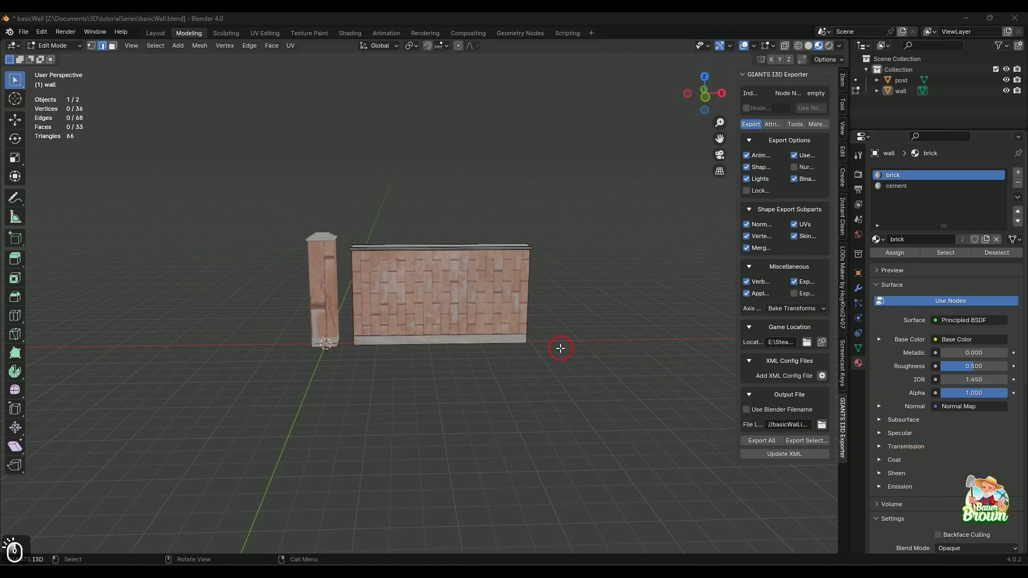
# Mark a seam on the wall's vertical back corner edge nearest the post.
pyautogui.scroll(5, 503, 386)
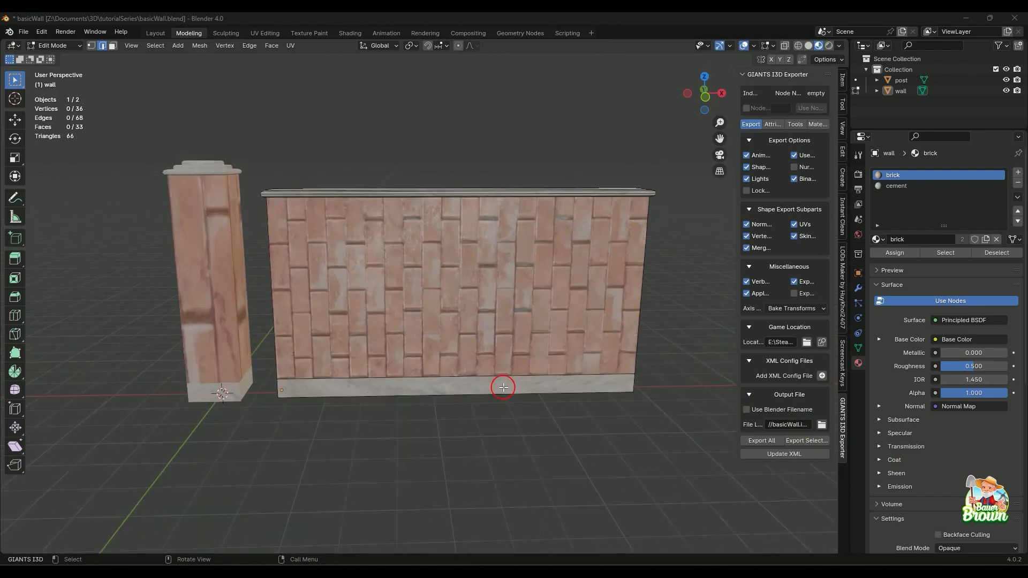
pyautogui.moveTo(502, 384); pyautogui.dragTo(576, 355, button='middle')
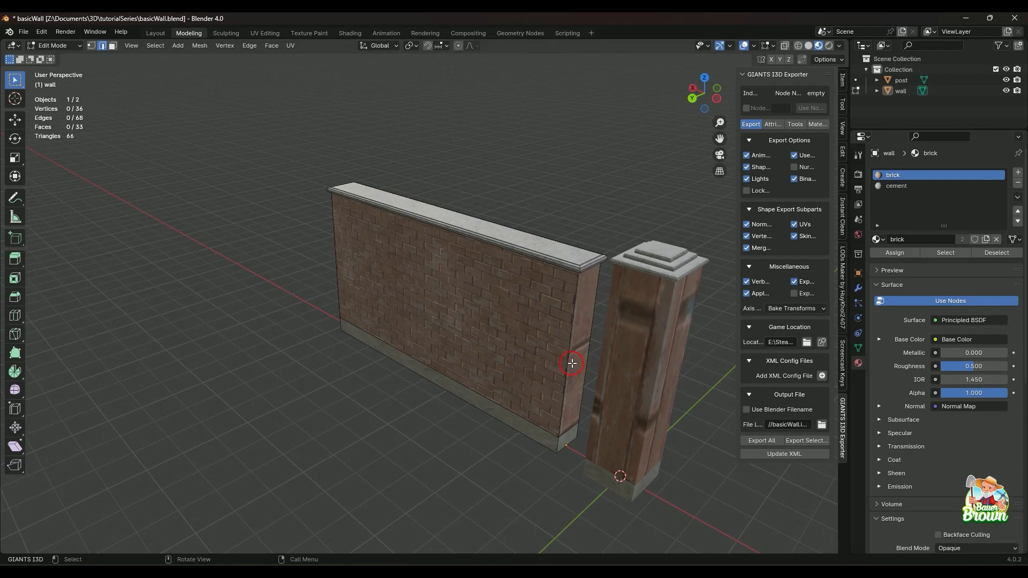
pyautogui.click(571, 324)
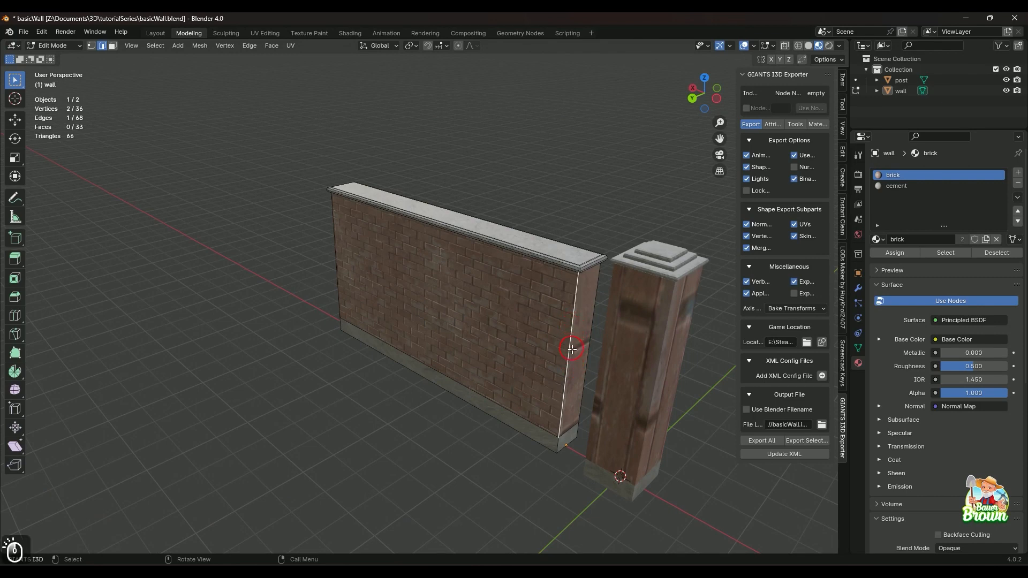
pyautogui.moveTo(572, 339)
pyautogui.mouseDown(button='middle')
pyautogui.moveTo(552, 341)
pyautogui.moveTo(556, 328)
pyautogui.mouseUp(button='middle')
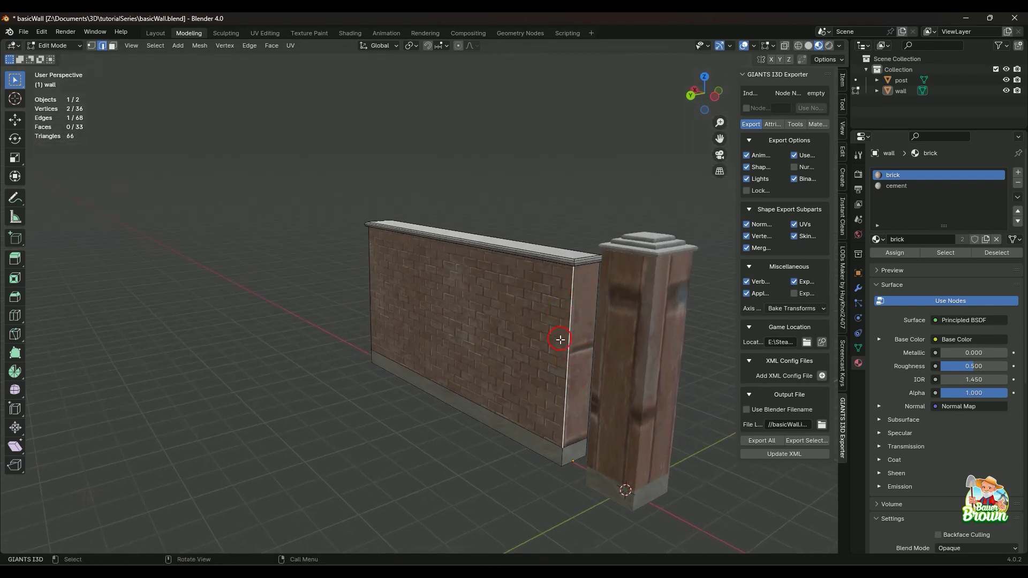
pyautogui.rightClick(565, 346)
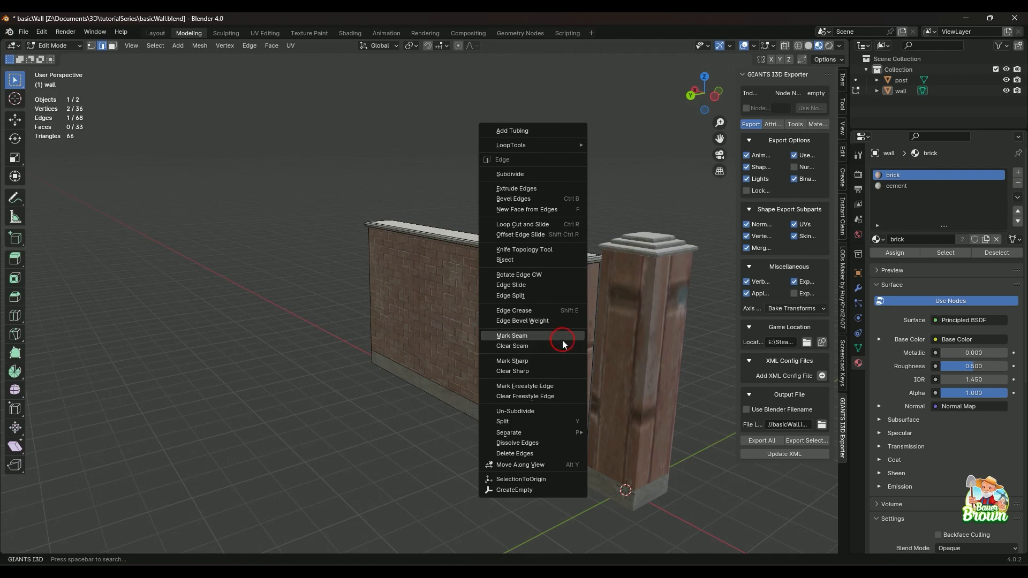
pyautogui.click(562, 340)
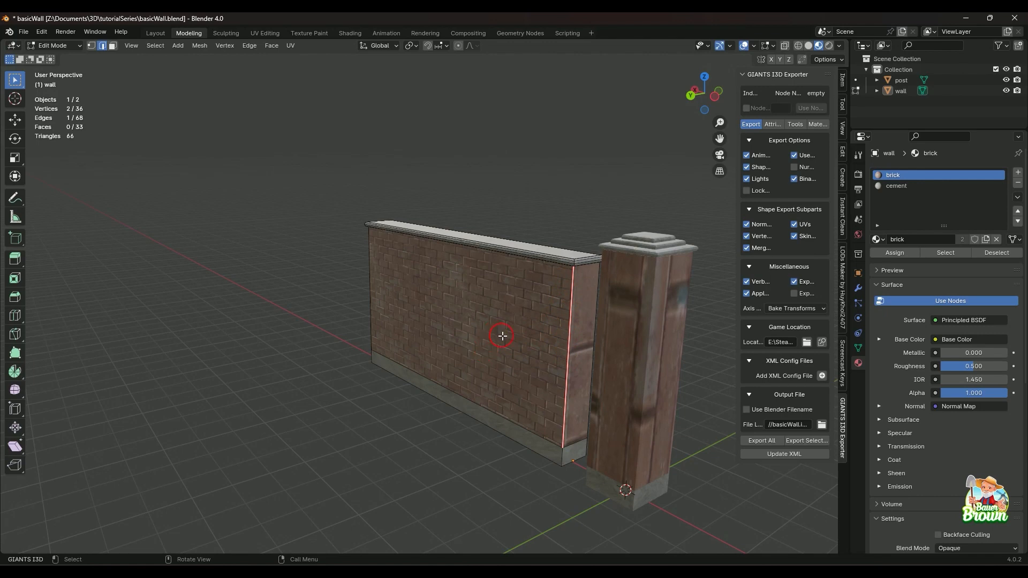
pyautogui.moveTo(418, 394); pyautogui.dragTo(489, 379, button='middle')
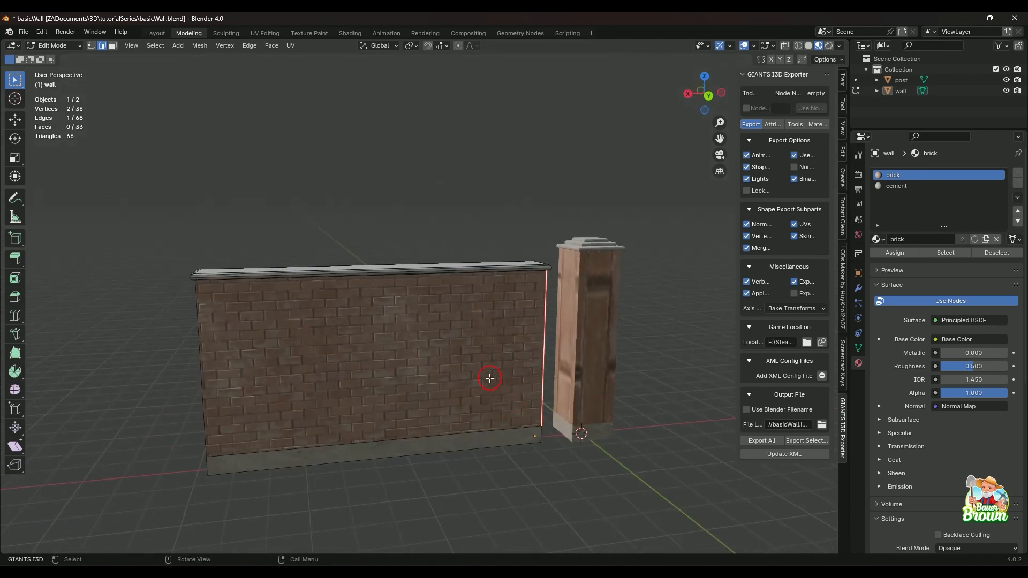
pyautogui.click(464, 345)
pyautogui.press('3')
pyautogui.click(465, 345)
pyautogui.moveTo(441, 408); pyautogui.dragTo(448, 366, button='middle')
pyautogui.moveTo(360, 315); pyautogui.dragTo(443, 379, button='middle')
pyautogui.moveTo(316, 373); pyautogui.dragTo(487, 340, button='middle')
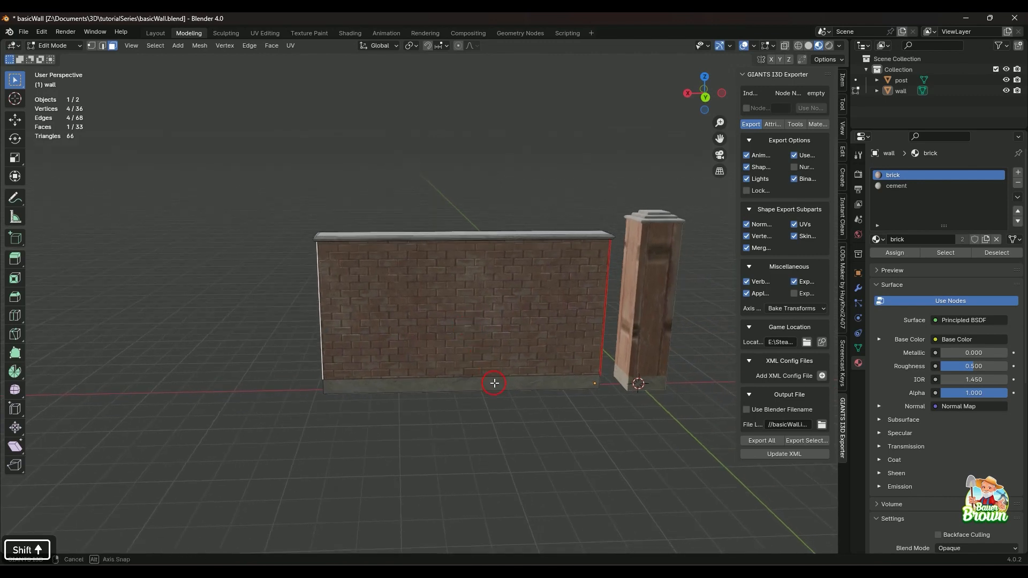
pyautogui.moveTo(493, 383)
pyautogui.mouseDown(button='middle')
pyautogui.moveTo(495, 357)
pyautogui.moveTo(517, 394)
pyautogui.moveTo(498, 392)
pyautogui.mouseUp(button='middle')
pyautogui.scroll(-1, 498, 355)
pyautogui.scroll(1, 523, 402)
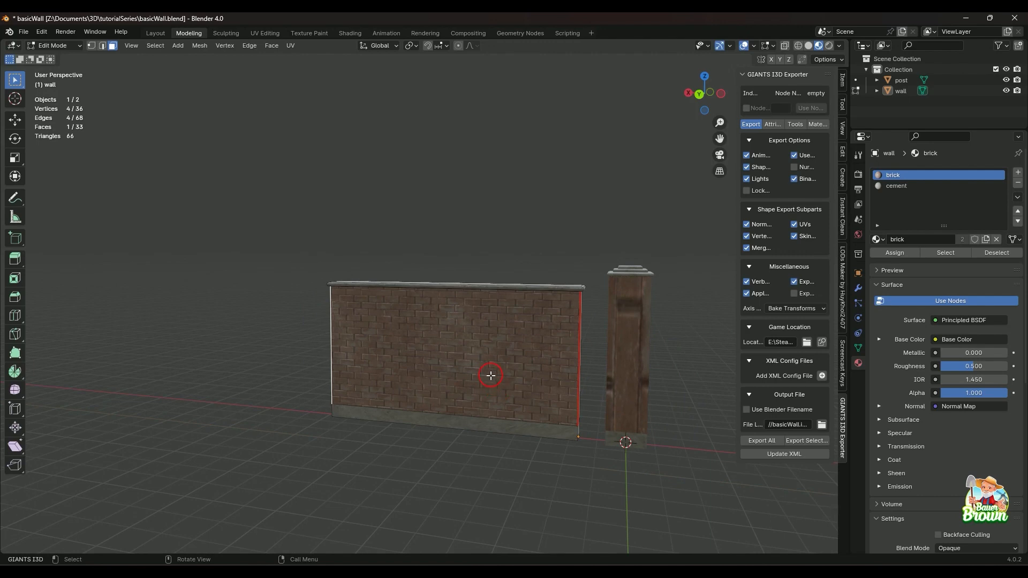
# Remove the seam just marked on the wall's back corner edge beside the post.
pyautogui.press('2')
pyautogui.click(577, 328)
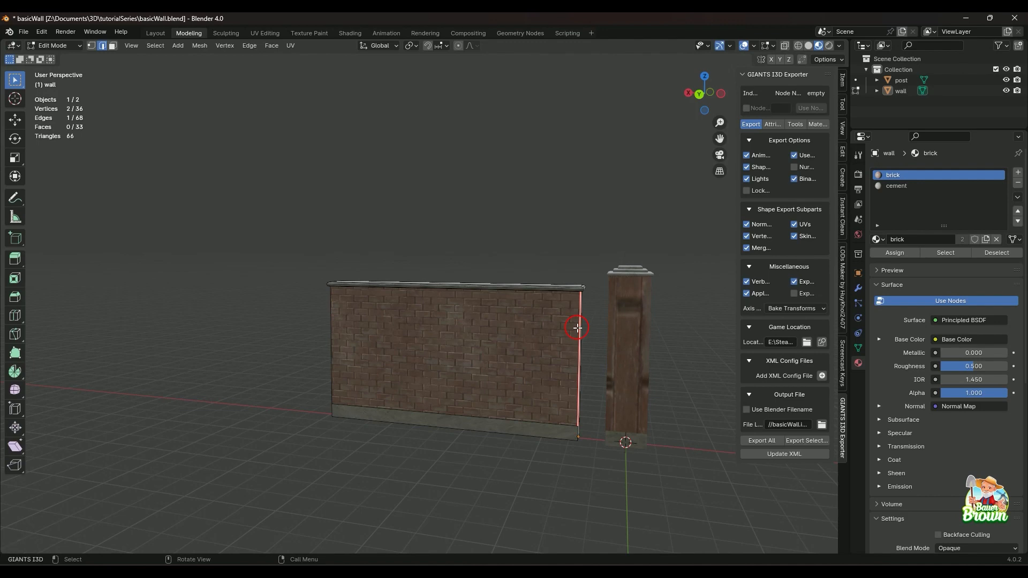
pyautogui.rightClick(578, 328)
pyautogui.click(555, 339)
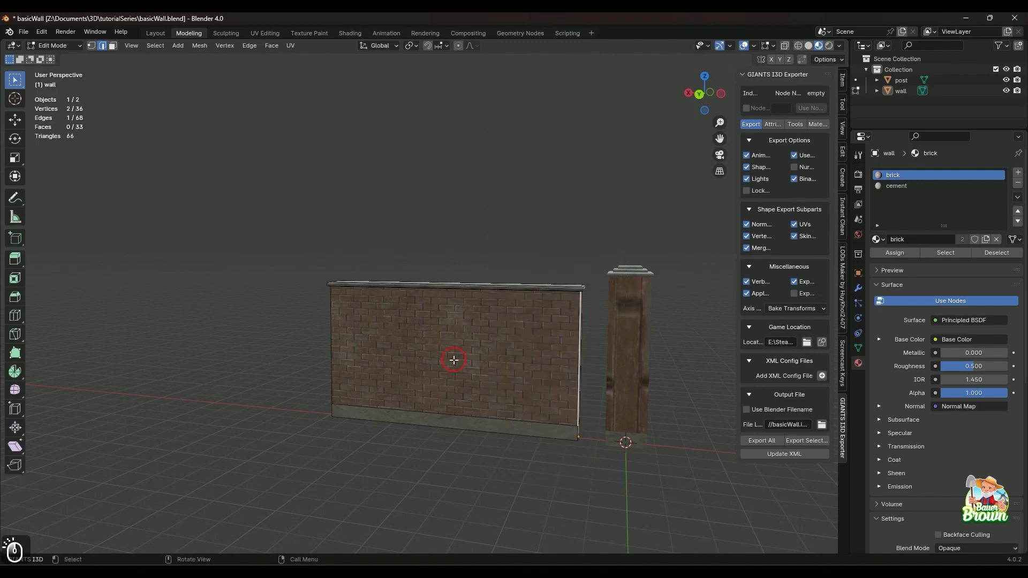
# Select all four brick side faces of the wall together and switch to the UV Editing workspace.
pyautogui.press('3')
pyautogui.click(505, 353)
pyautogui.keyDown('shift'); pyautogui.moveTo(344, 378); pyautogui.dragTo(559, 417, button='middle'); pyautogui.keyUp('shift')
pyautogui.keyDown('shift'); pyautogui.click(502, 384); pyautogui.keyUp('shift')
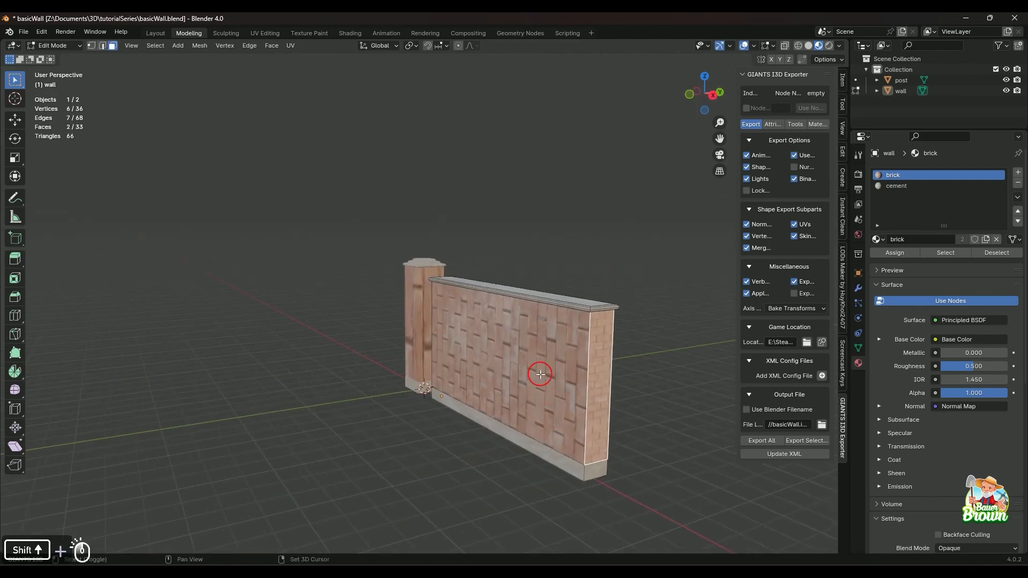
pyautogui.keyDown('shift'); pyautogui.click(540, 374); pyautogui.keyUp('shift')
pyautogui.moveTo(434, 415); pyautogui.dragTo(544, 409, button='middle')
pyautogui.keyDown('shift'); pyautogui.click(387, 349); pyautogui.keyUp('shift')
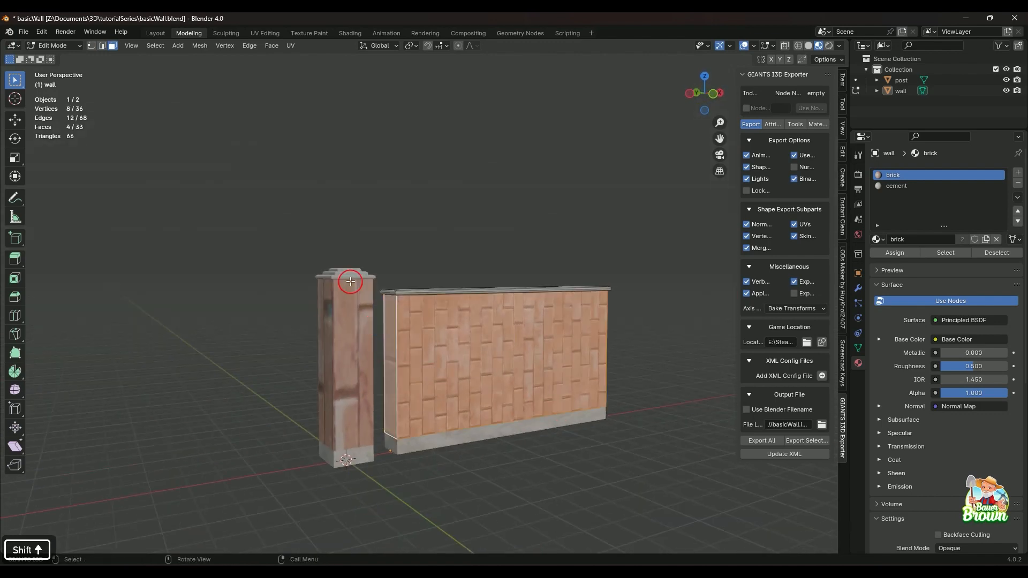
pyautogui.click(251, 33)
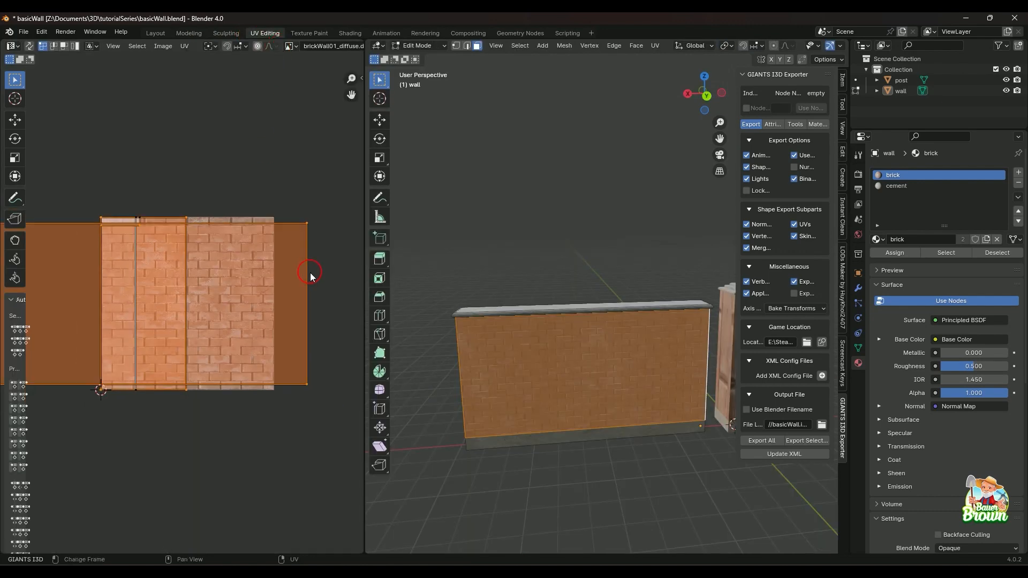
# Unwrap the wall's four selected brick side faces together without any seam.
pyautogui.scroll(-3, 305, 281)
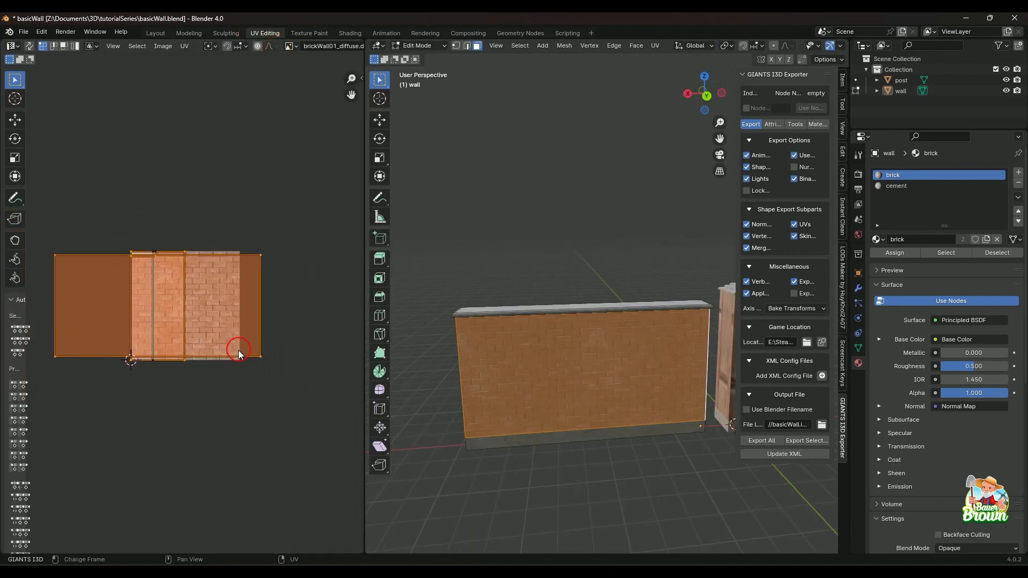
pyautogui.scroll(2, 239, 355)
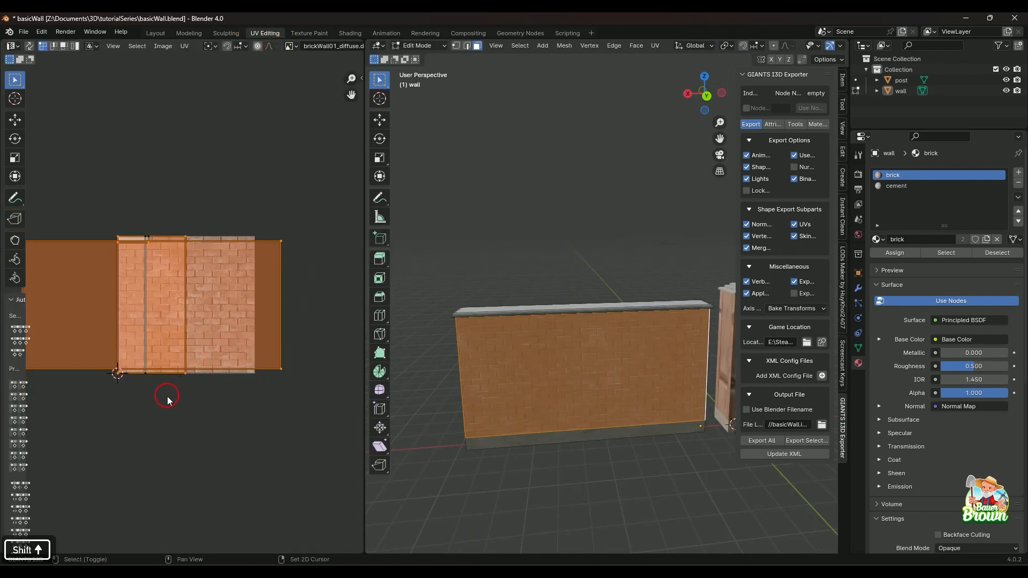
pyautogui.keyDown('shift'); pyautogui.moveTo(166, 397); pyautogui.dragTo(218, 390, button='middle'); pyautogui.keyUp('shift')
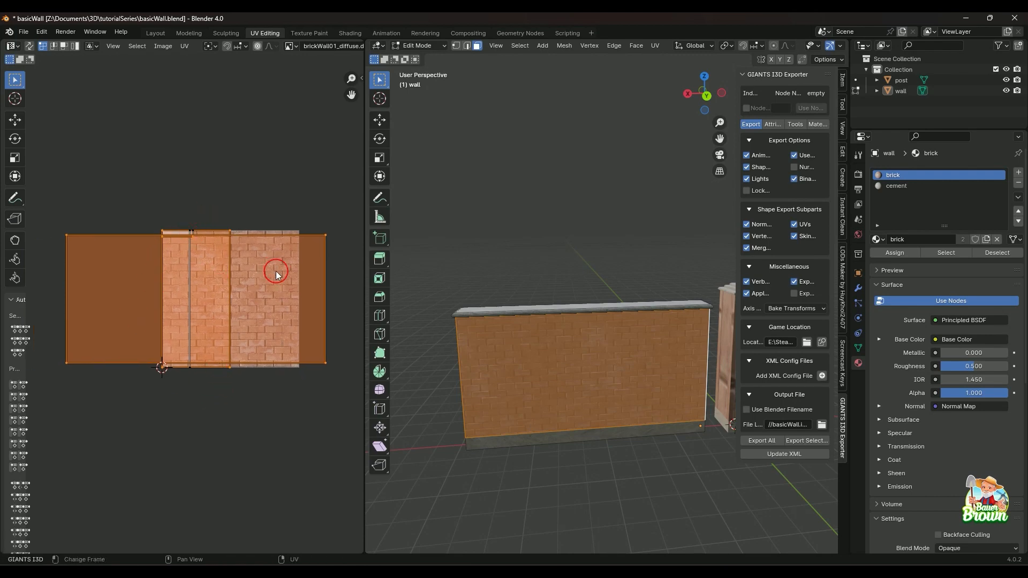
pyautogui.keyDown('shift'); pyautogui.moveTo(551, 436); pyautogui.dragTo(536, 378, button='middle'); pyautogui.keyUp('shift')
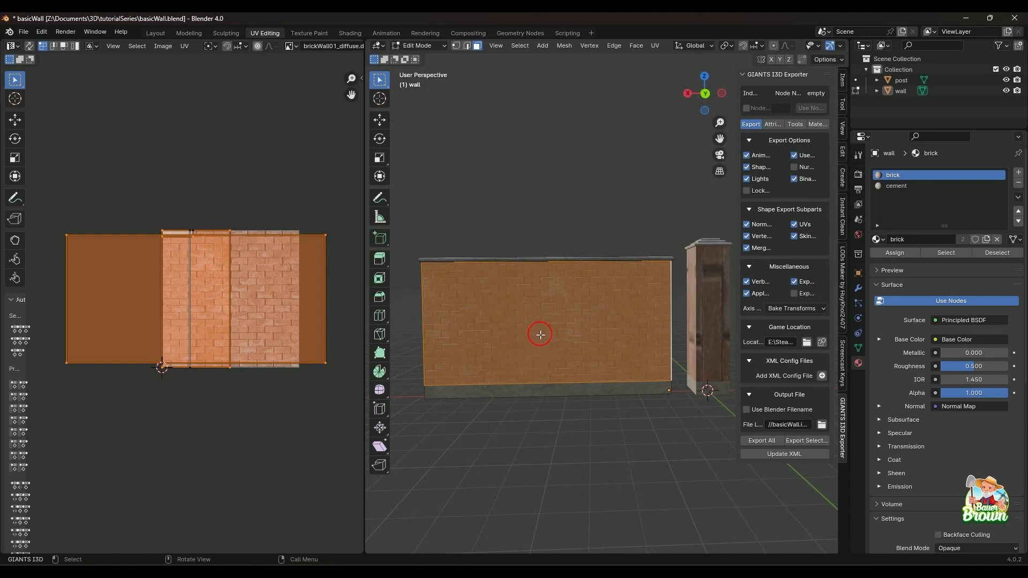
pyautogui.rightClick(585, 322)
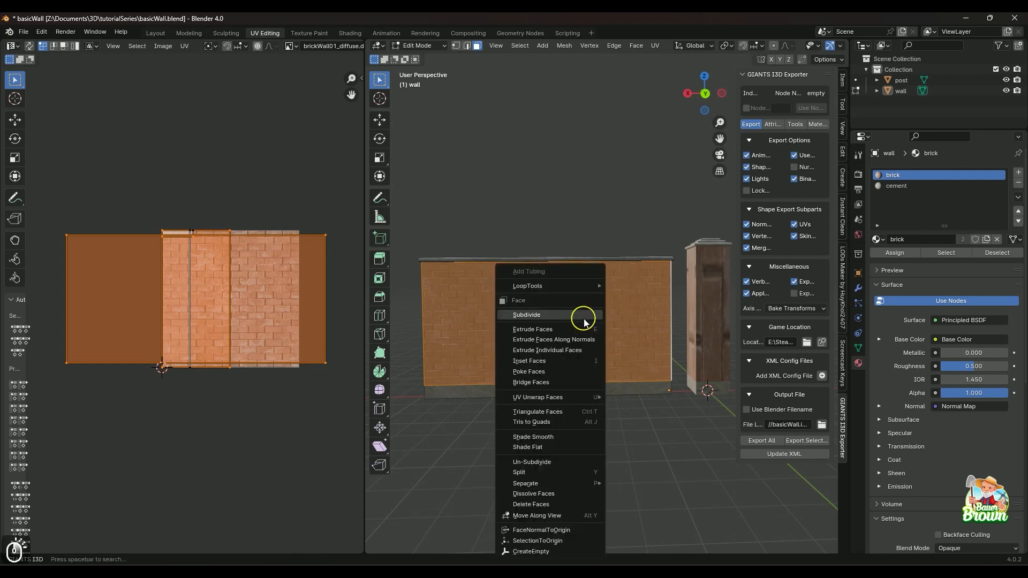
pyautogui.press('u')
pyautogui.press('u')
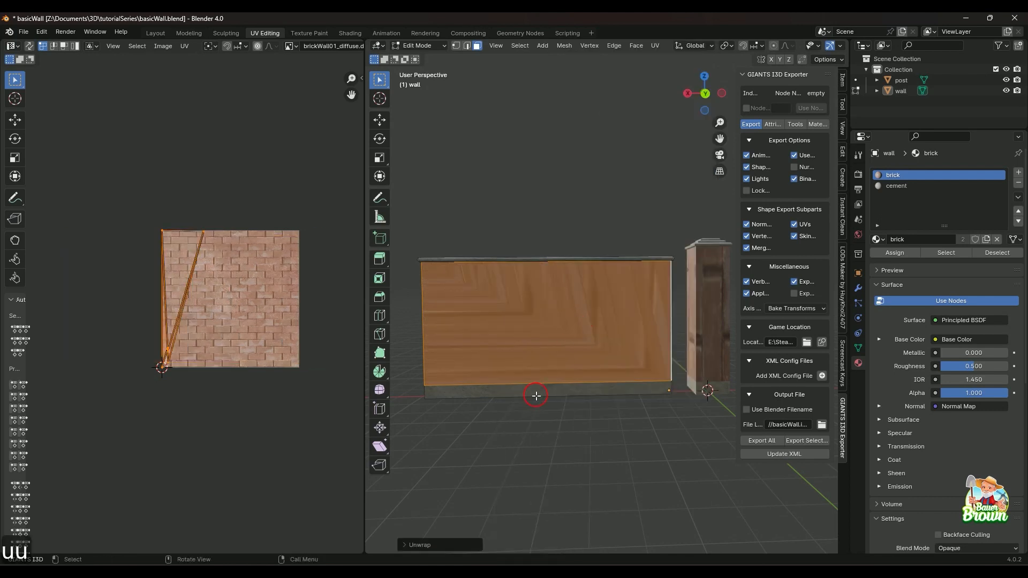
# Examine the seamless unwrap on both long sides of the wall and in the UV layout.
pyautogui.moveTo(533, 400); pyautogui.dragTo(677, 442, button='middle')
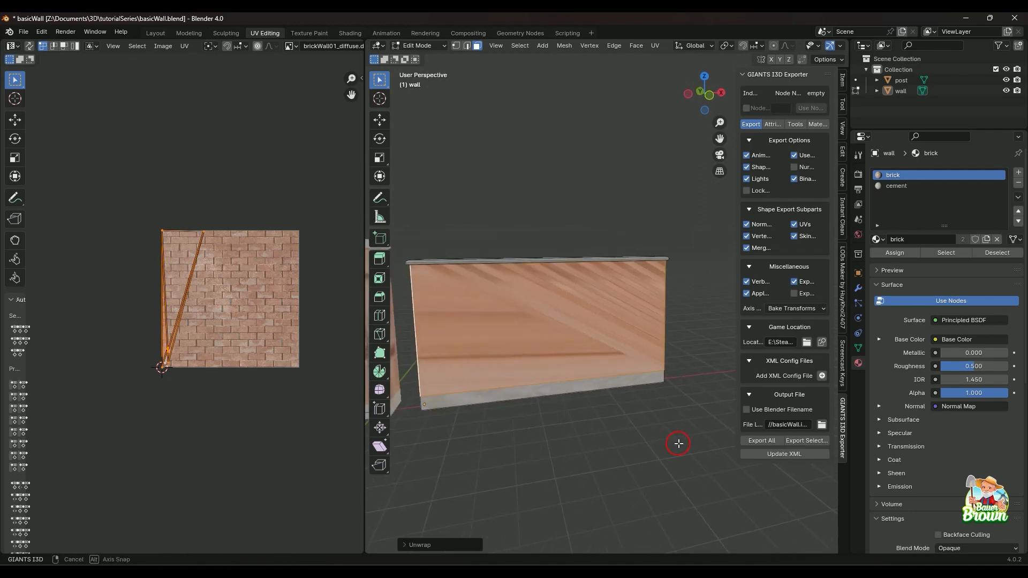
pyautogui.click(644, 448)
pyautogui.scroll(3, 577, 448)
pyautogui.moveTo(577, 448); pyautogui.dragTo(590, 396, button='middle')
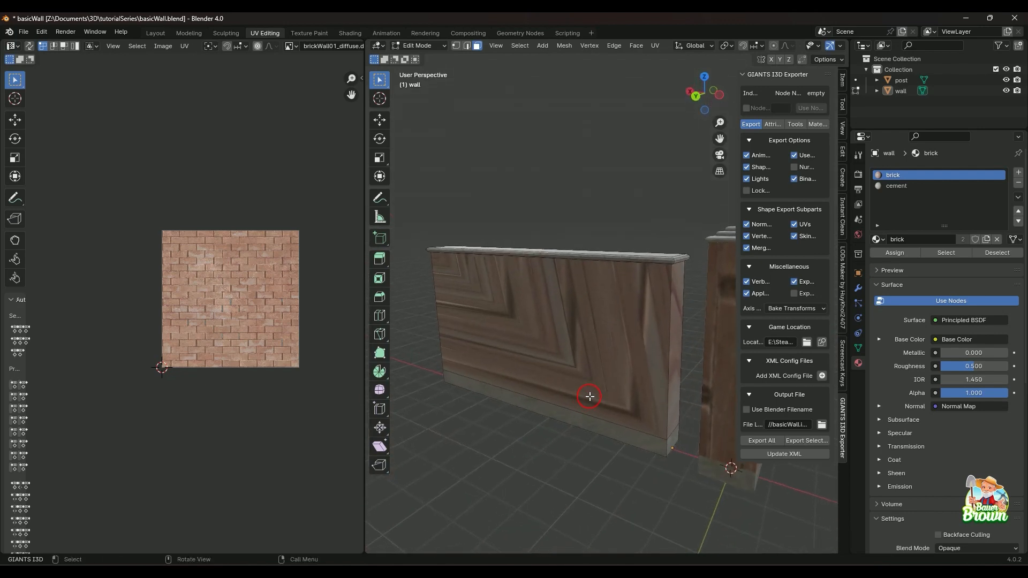
pyautogui.click(569, 350)
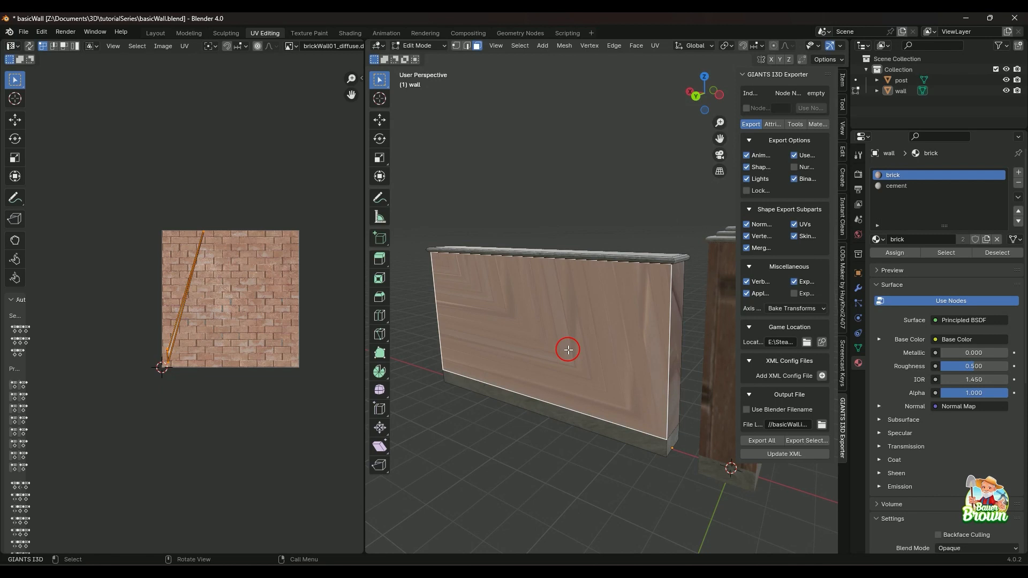
pyautogui.hotkey('ctrl', 'z')
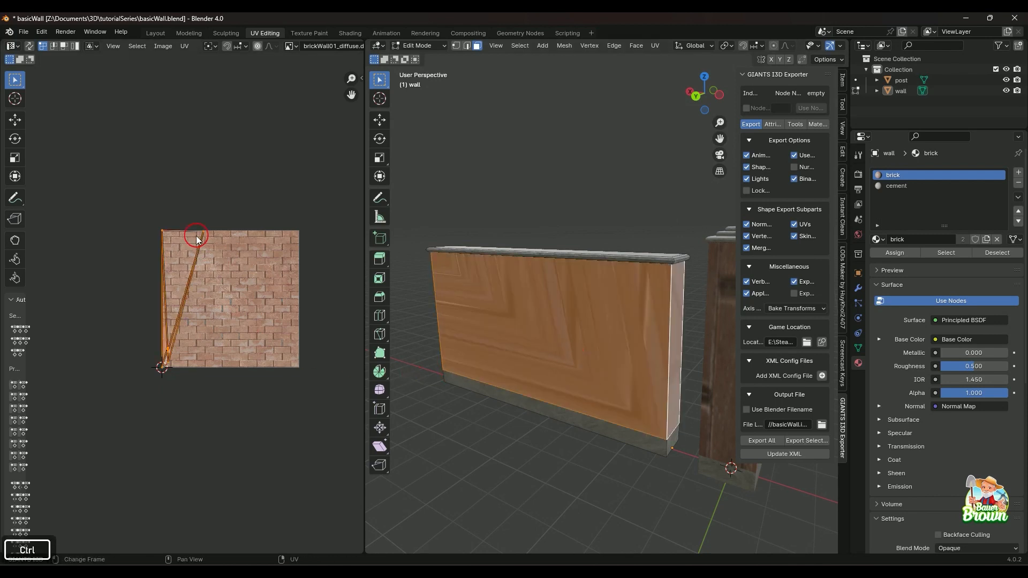
pyautogui.moveTo(488, 364); pyautogui.dragTo(544, 340, button='middle')
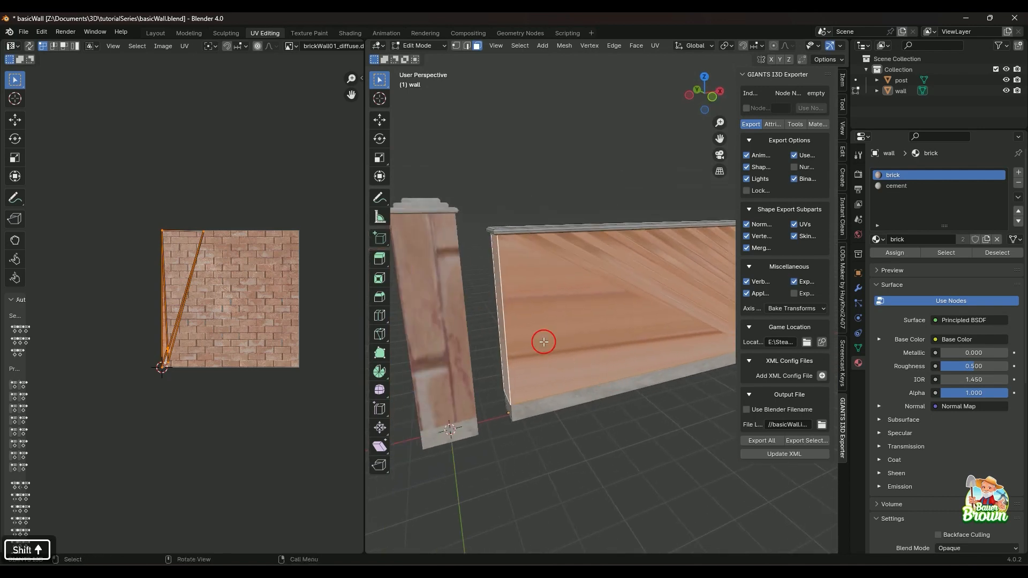
pyautogui.moveTo(491, 264); pyautogui.dragTo(540, 390, button='middle')
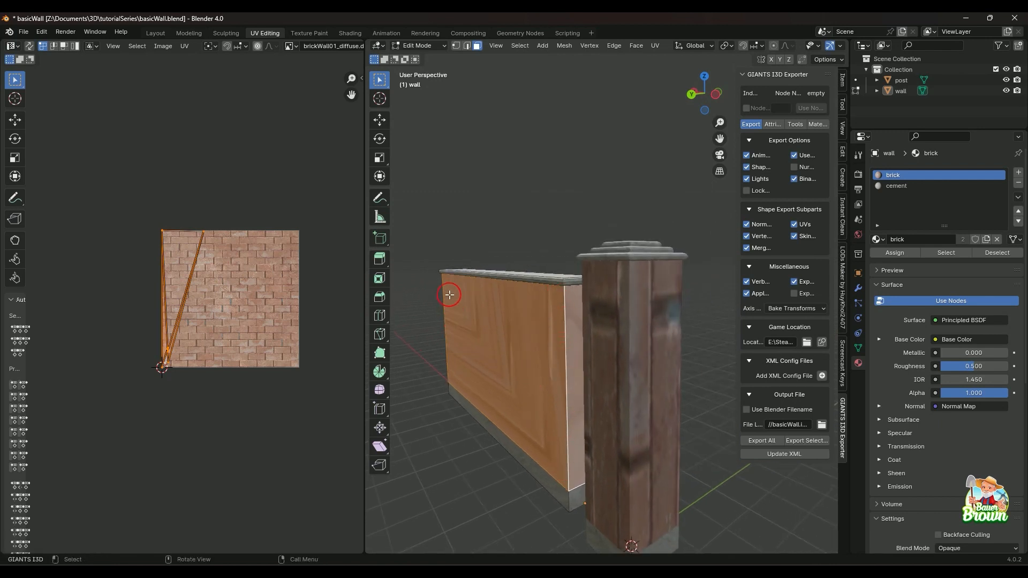
# Mark a seam on the vertical corner edge between the wall's shaded long side and the end facing the post.
pyautogui.rightClick(563, 342)
pyautogui.press('2')
pyautogui.click(567, 344)
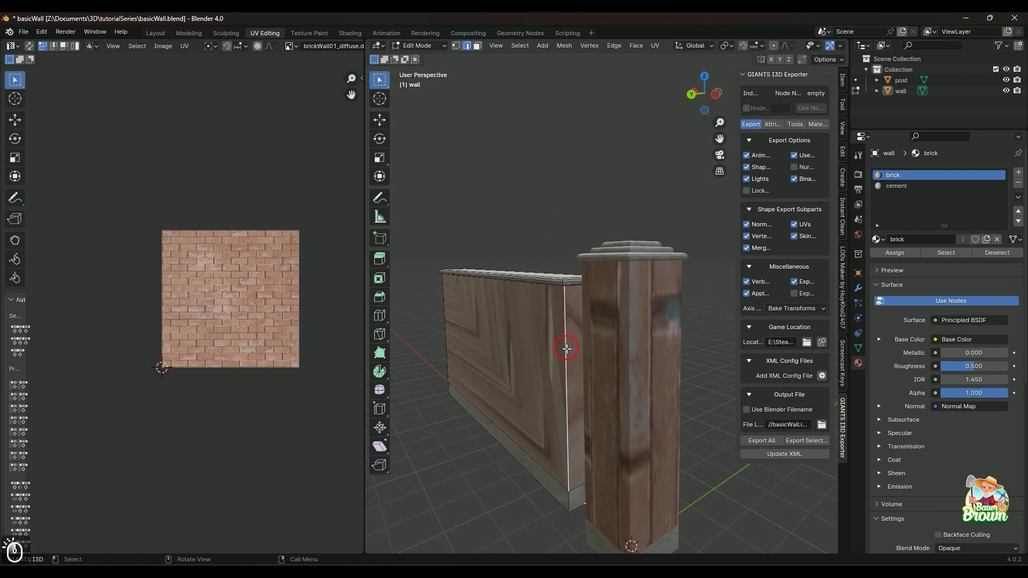
pyautogui.press('m')
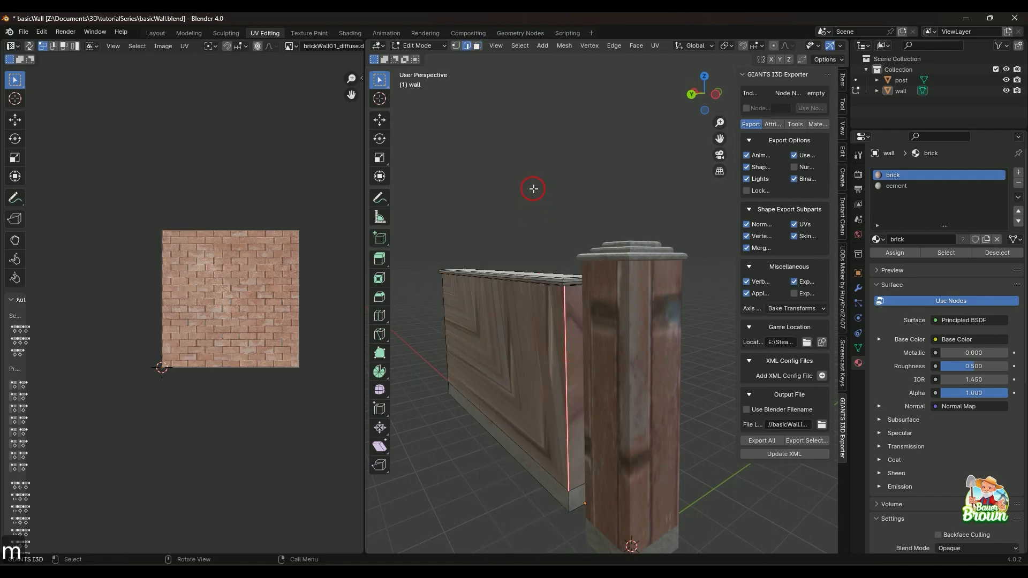
# Select the four brick side faces of the wall and unwrap them along the marked seam.
pyautogui.moveTo(569, 252); pyautogui.dragTo(576, 368, button='middle')
pyautogui.press('3')
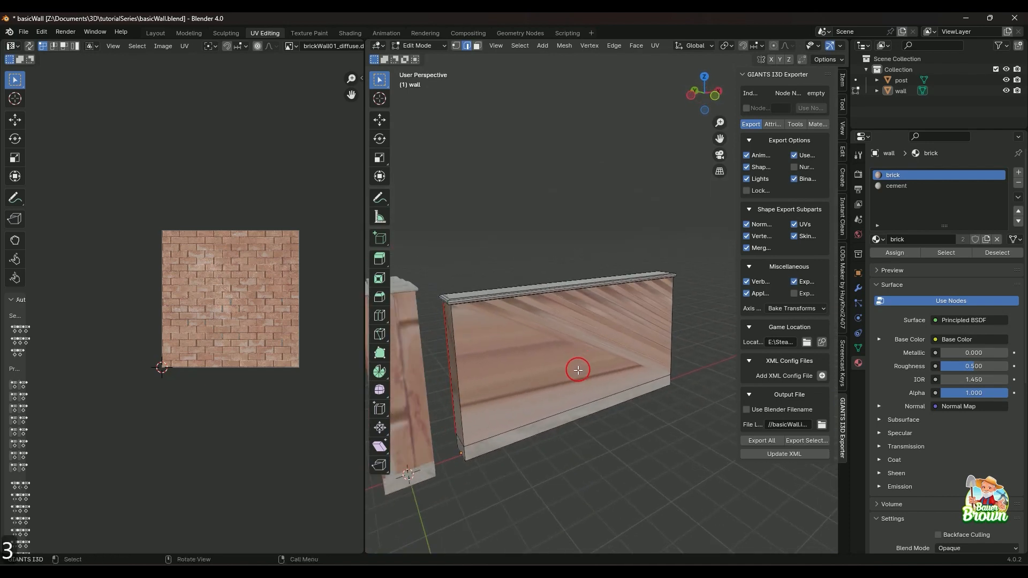
pyautogui.click(453, 325)
pyautogui.keyDown('shift'); pyautogui.click(588, 366); pyautogui.keyUp('shift')
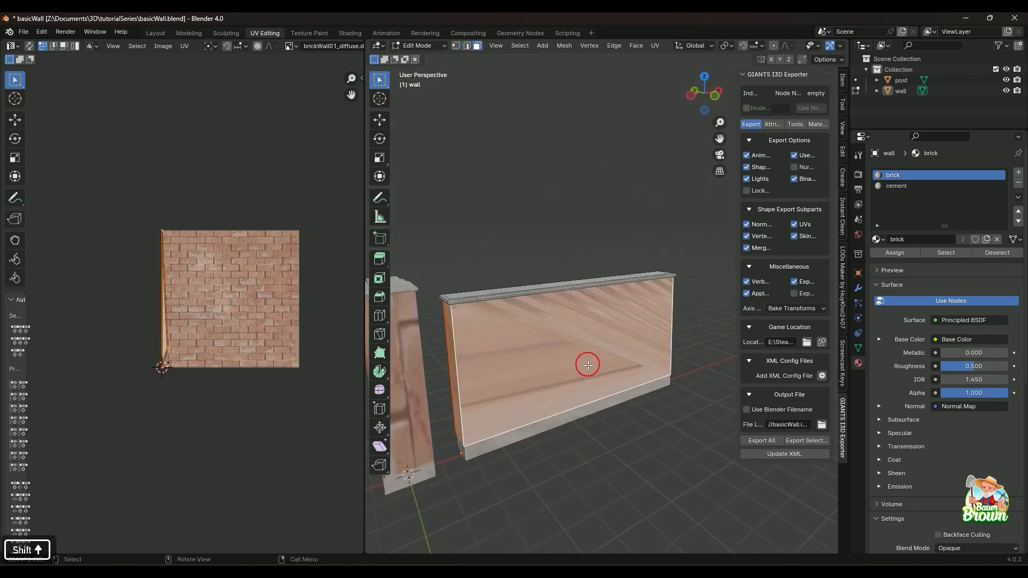
pyautogui.moveTo(588, 366); pyautogui.dragTo(591, 390, button='middle')
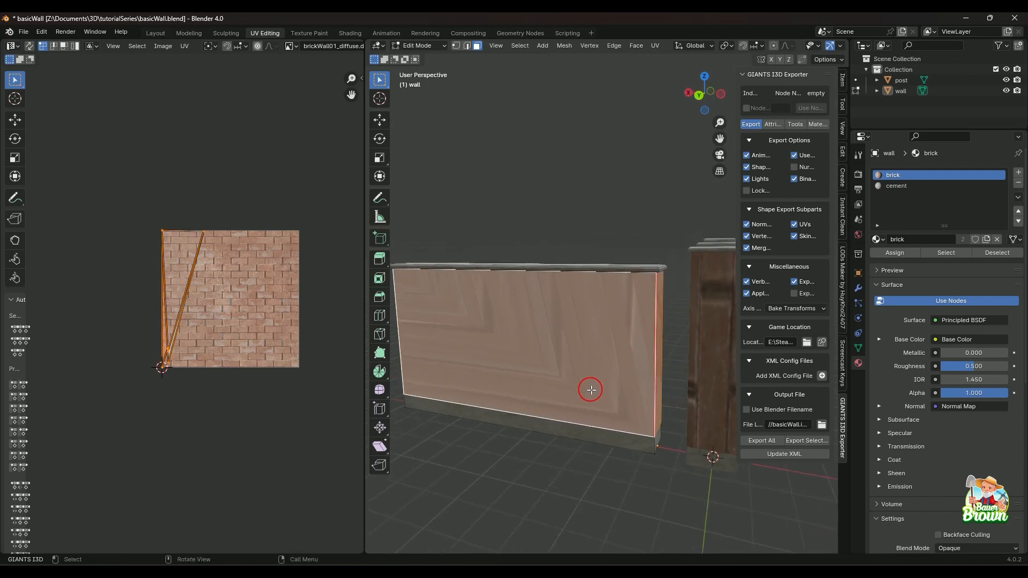
pyautogui.press('u')
pyautogui.press('u')
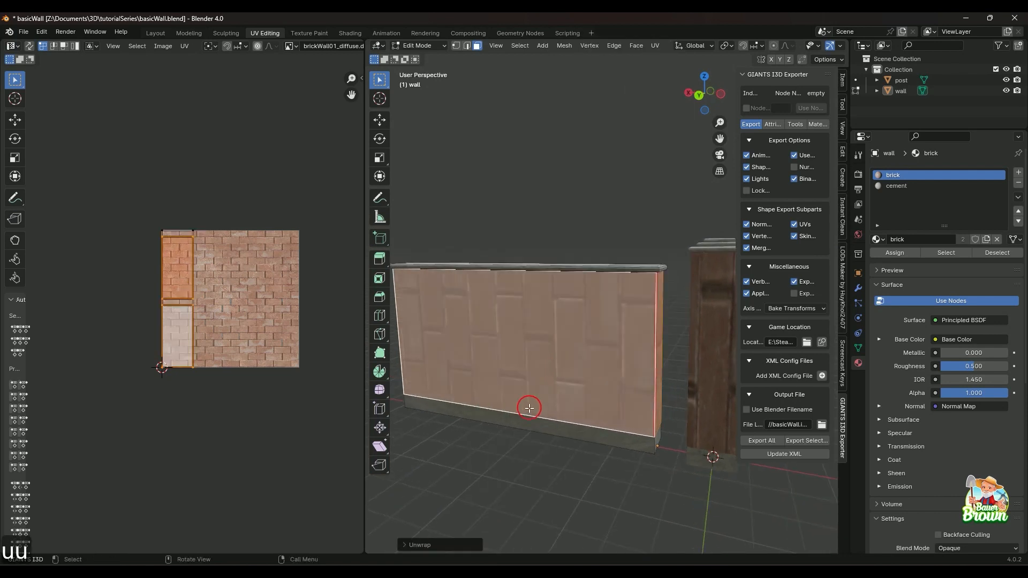
# Rotate the UVs of all four brick faces by 90 degrees.
pyautogui.moveTo(482, 432); pyautogui.dragTo(616, 429, button='middle')
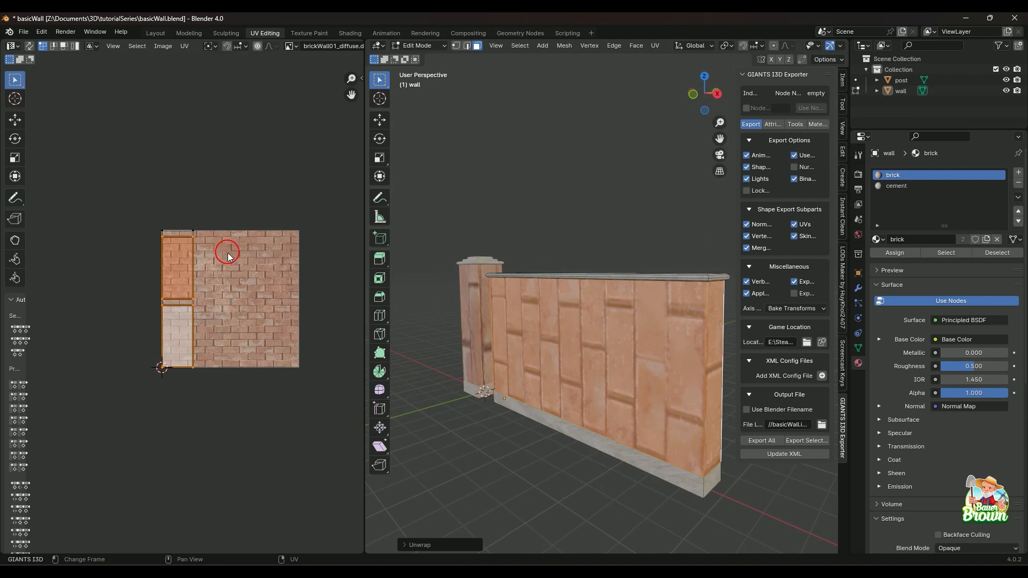
pyautogui.press('a')
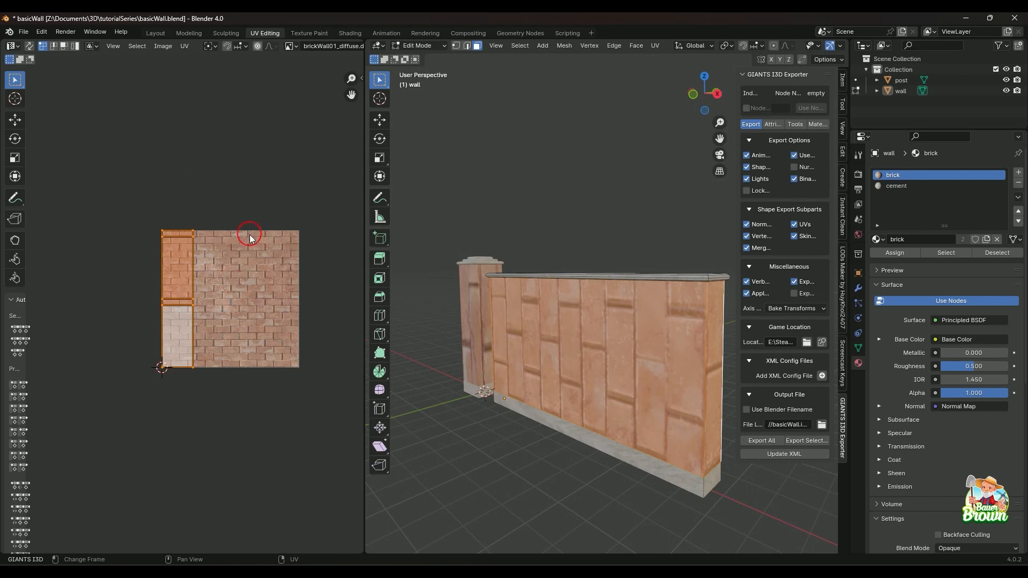
pyautogui.write('r90')
pyautogui.press('Return')
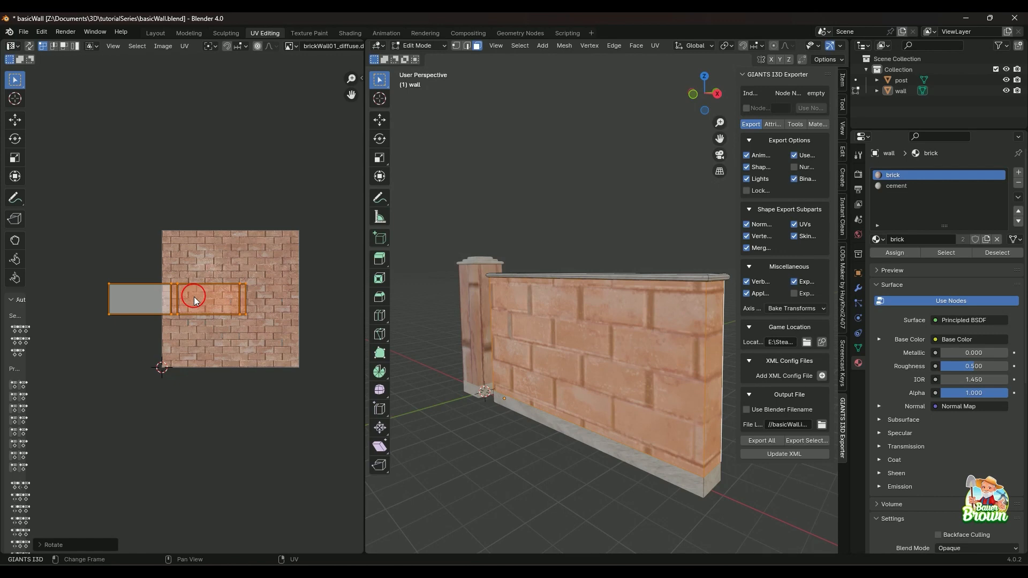
# Move the UV strip about 0.38 along X so it spans the width of the brick texture.
pyautogui.press('g')
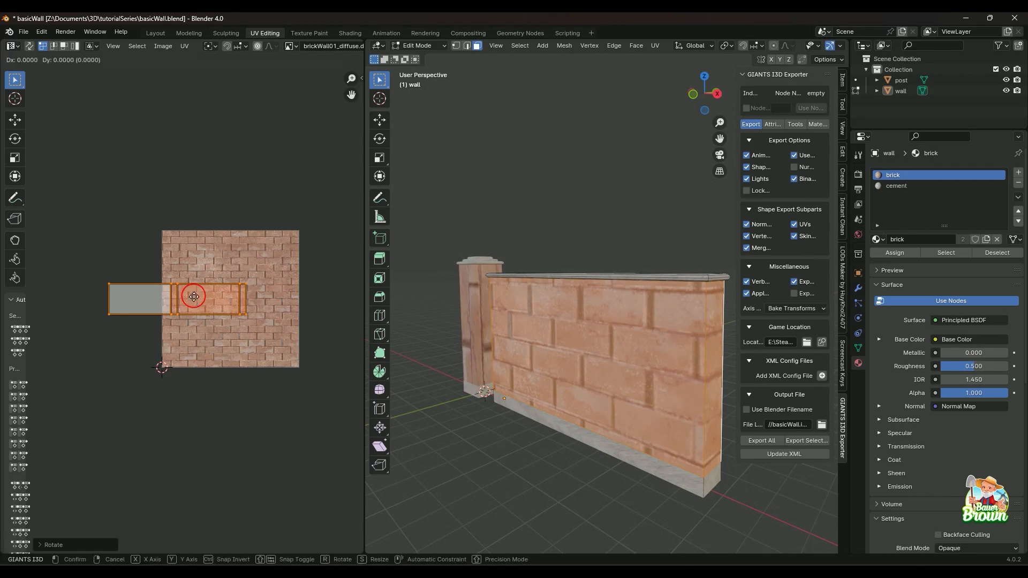
pyautogui.press('x')
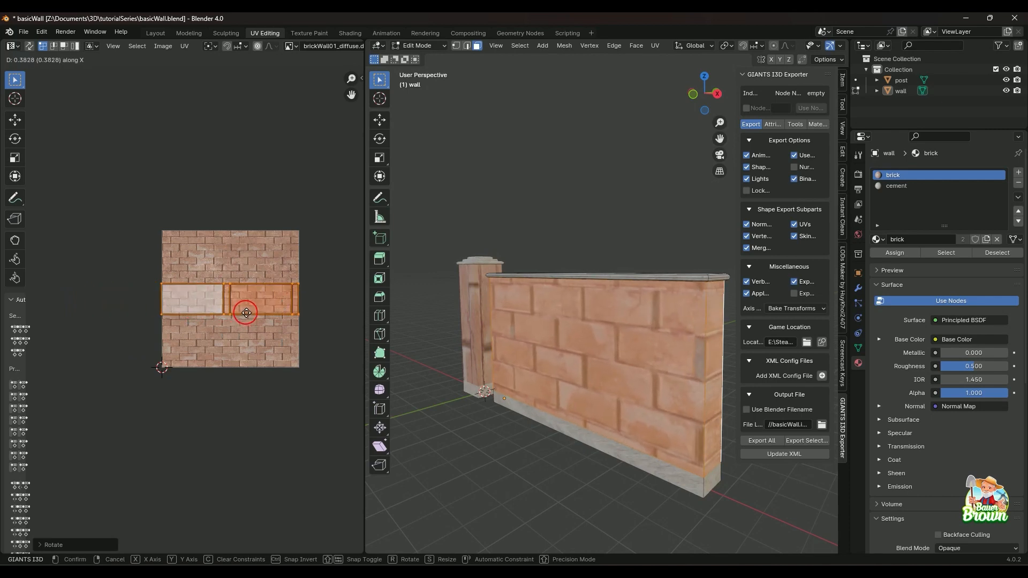
pyautogui.click(244, 312)
# Try shifting the UV strip freely over the brick texture.
pyautogui.scroll(4, 242, 334)
pyautogui.scroll(-1, 244, 342)
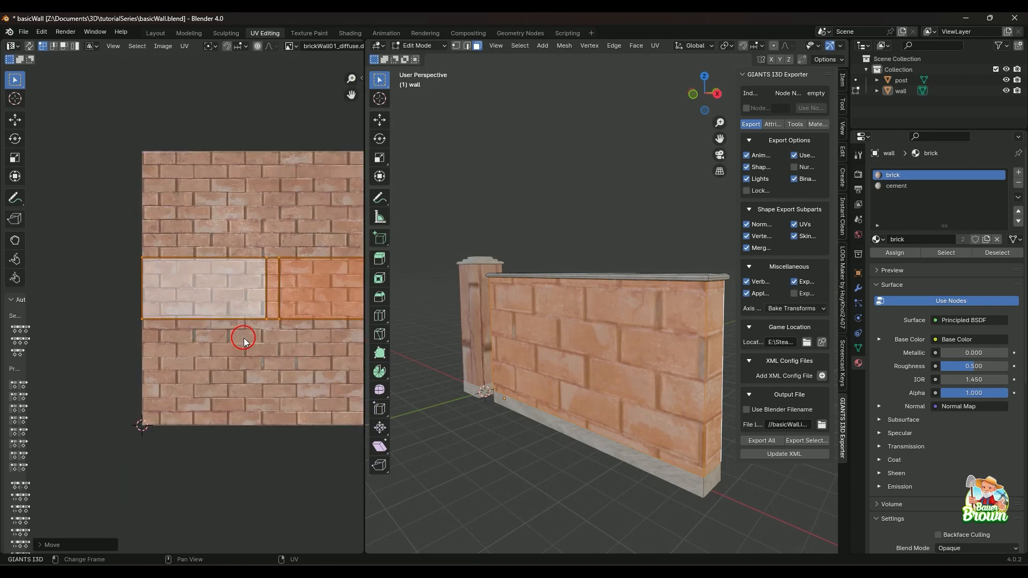
pyautogui.keyDown('shift'); pyautogui.moveTo(243, 341); pyautogui.dragTo(202, 374, button='middle'); pyautogui.keyUp('shift')
pyautogui.scroll(-1, 166, 321)
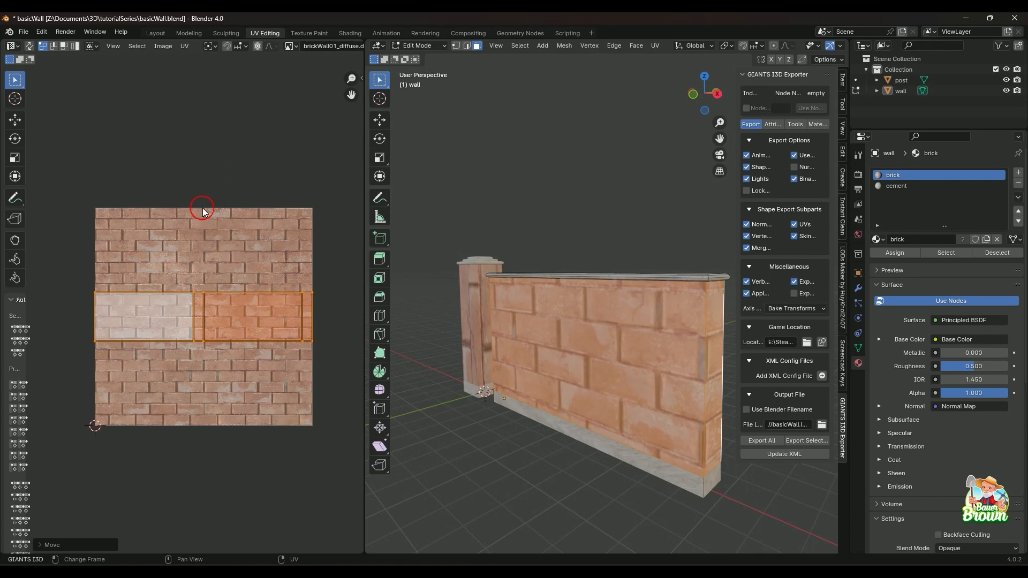
pyautogui.press('g')
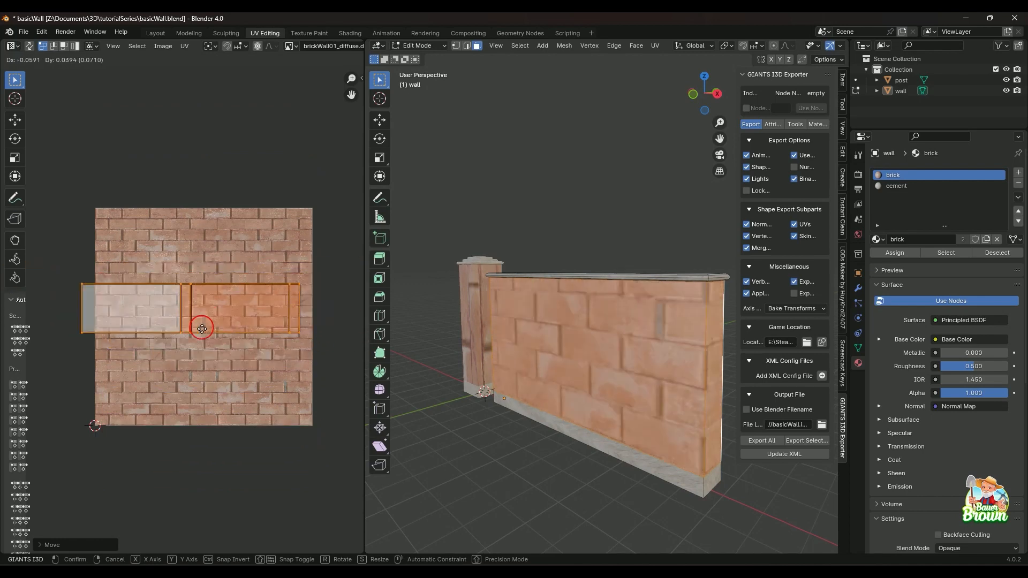
pyautogui.click(215, 331)
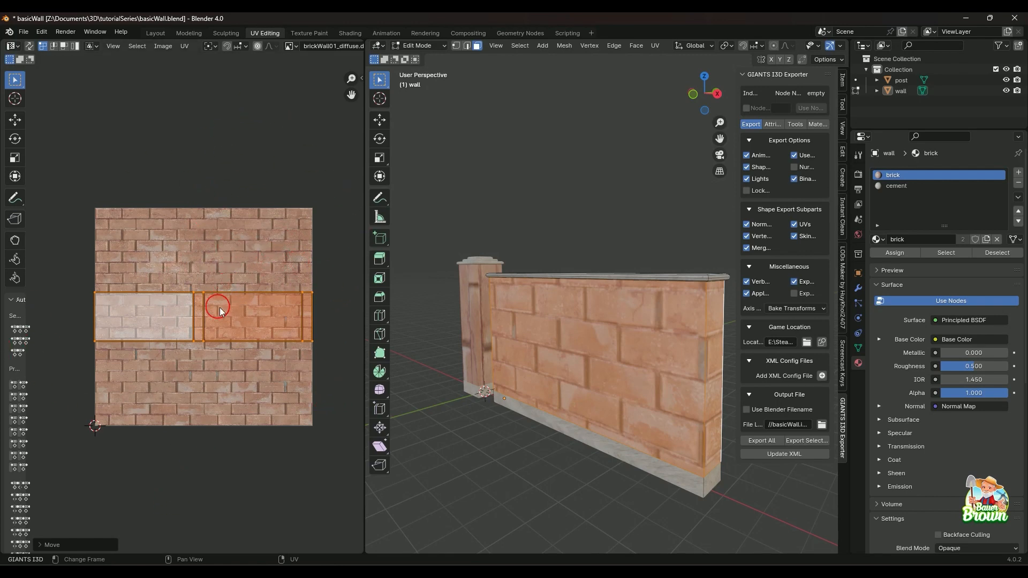
# Inspect how the bricks line up around the wall's corners, including the seam edge beside the post.
pyautogui.moveTo(606, 362); pyautogui.dragTo(563, 418, button='middle')
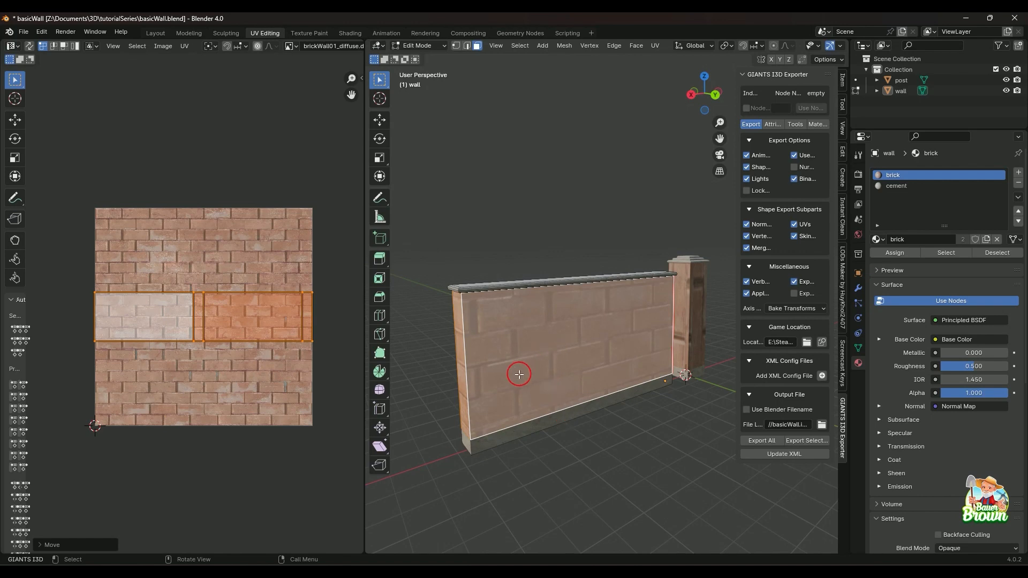
pyautogui.moveTo(518, 371); pyautogui.dragTo(599, 416, button='middle')
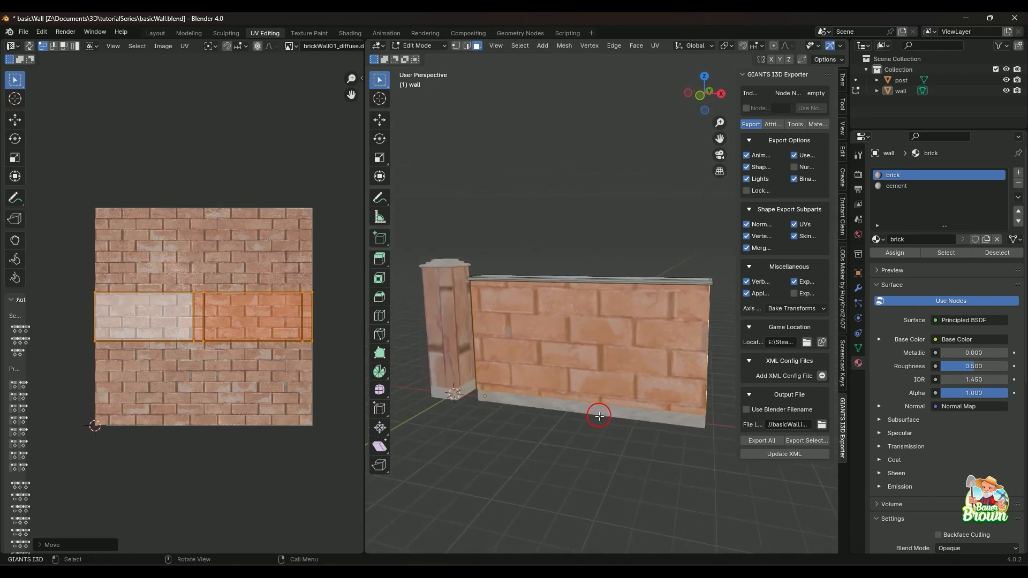
pyautogui.moveTo(600, 416); pyautogui.dragTo(630, 427, button='middle')
pyautogui.scroll(1, 625, 427)
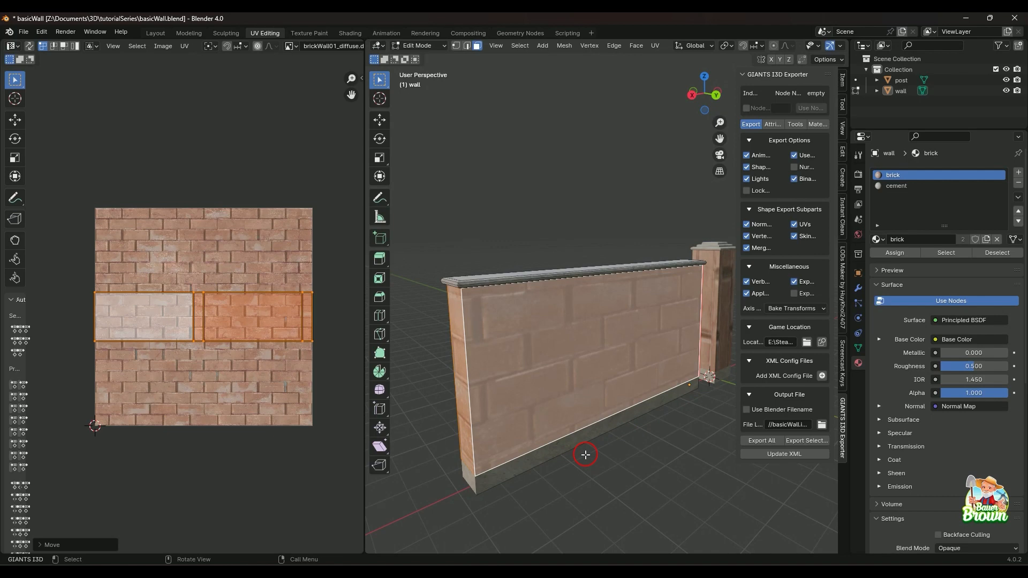
pyautogui.moveTo(506, 422); pyautogui.dragTo(615, 331, button='middle')
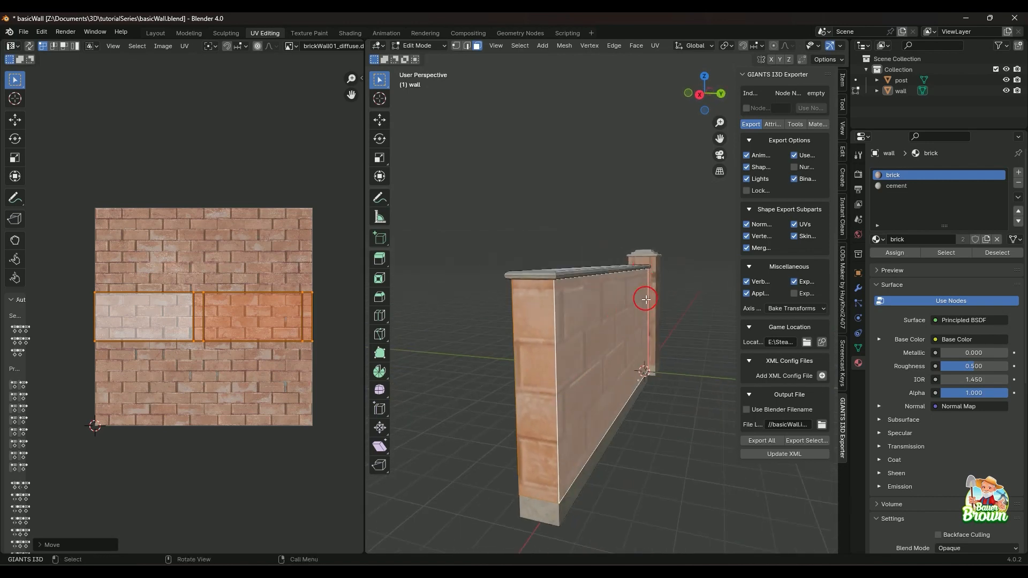
pyautogui.click(533, 196)
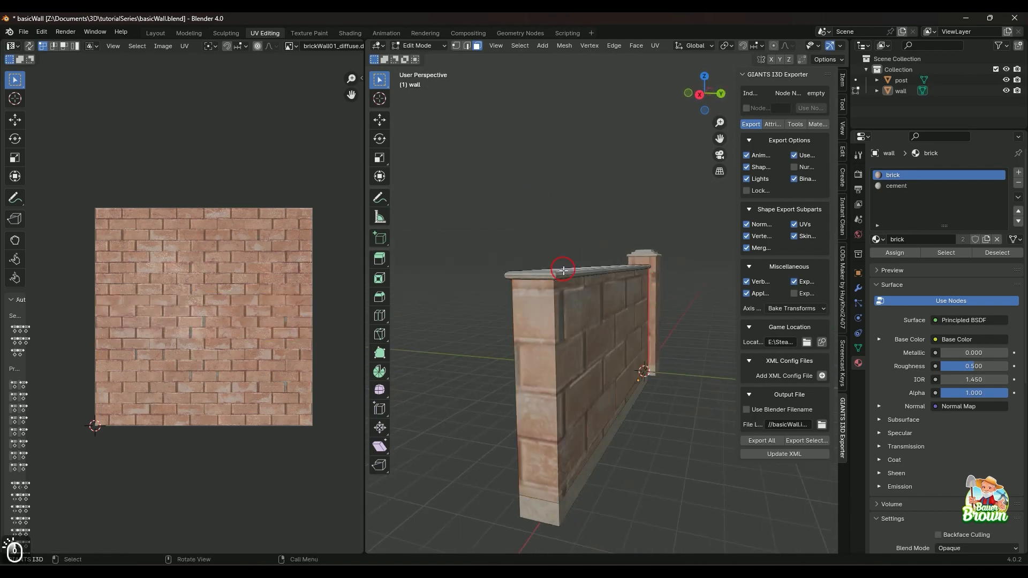
pyautogui.moveTo(553, 268); pyautogui.dragTo(563, 416, button='middle')
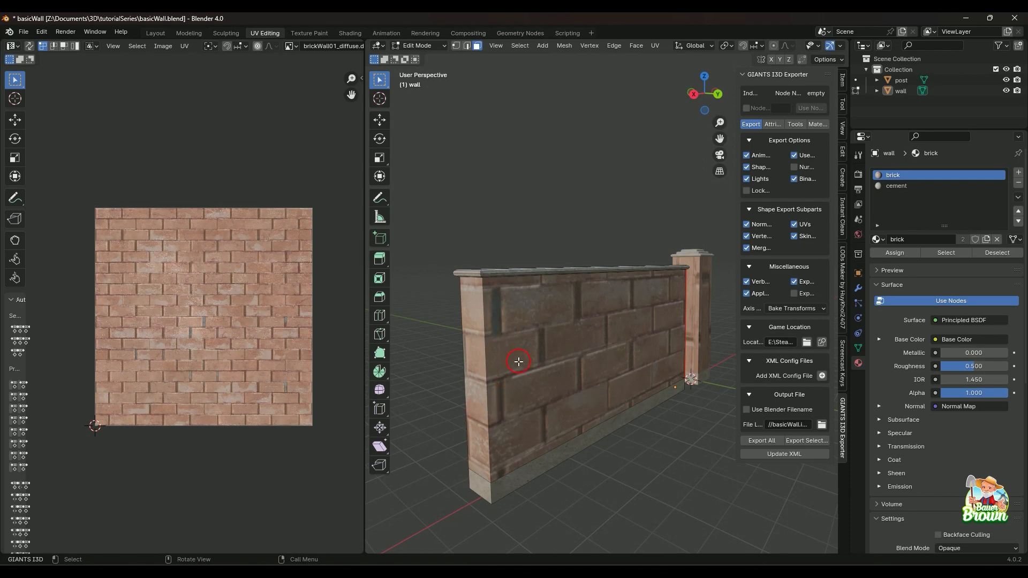
pyautogui.moveTo(477, 373); pyautogui.dragTo(654, 351, button='middle')
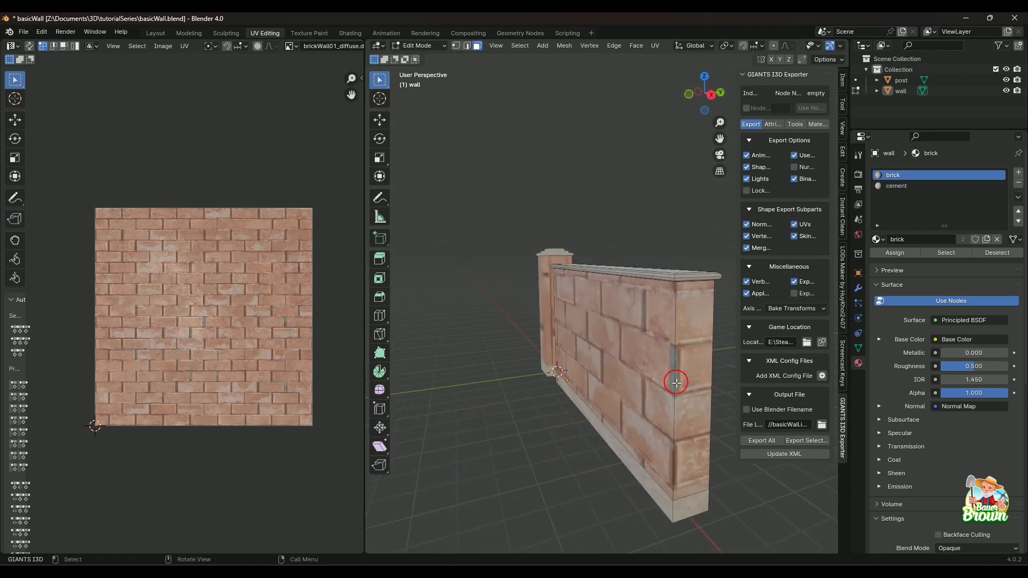
pyautogui.moveTo(535, 425); pyautogui.dragTo(643, 399, button='middle')
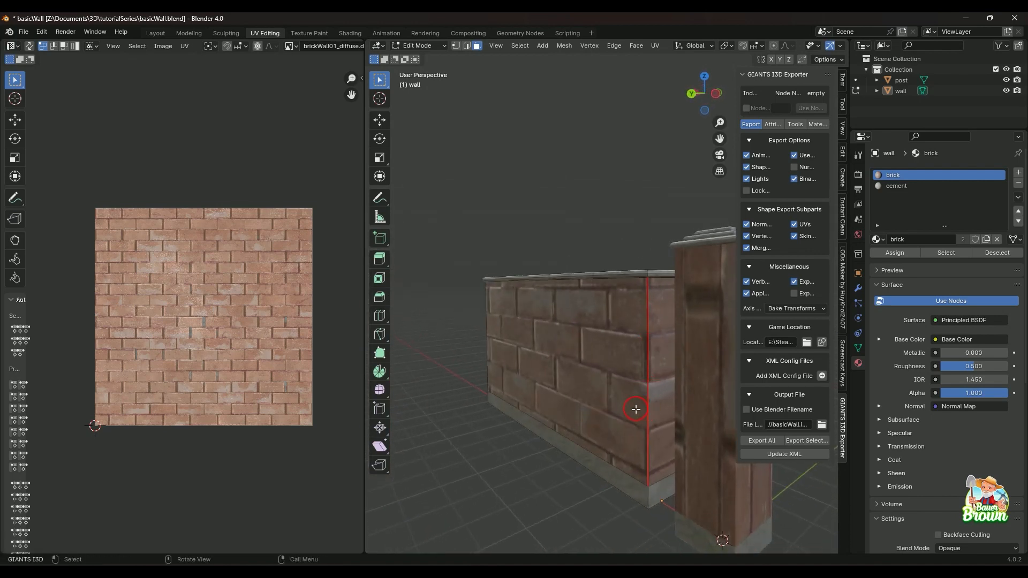
# Select one long brick face of the wall and turn on UV Sync Selection to show the whole UV layout.
pyautogui.moveTo(548, 400)
pyautogui.mouseDown(button='middle')
pyautogui.moveTo(580, 429)
pyautogui.moveTo(619, 420)
pyautogui.moveTo(647, 438)
pyautogui.moveTo(643, 424)
pyautogui.moveTo(546, 425)
pyautogui.moveTo(557, 420)
pyautogui.moveTo(546, 413)
pyautogui.mouseUp(button='middle')
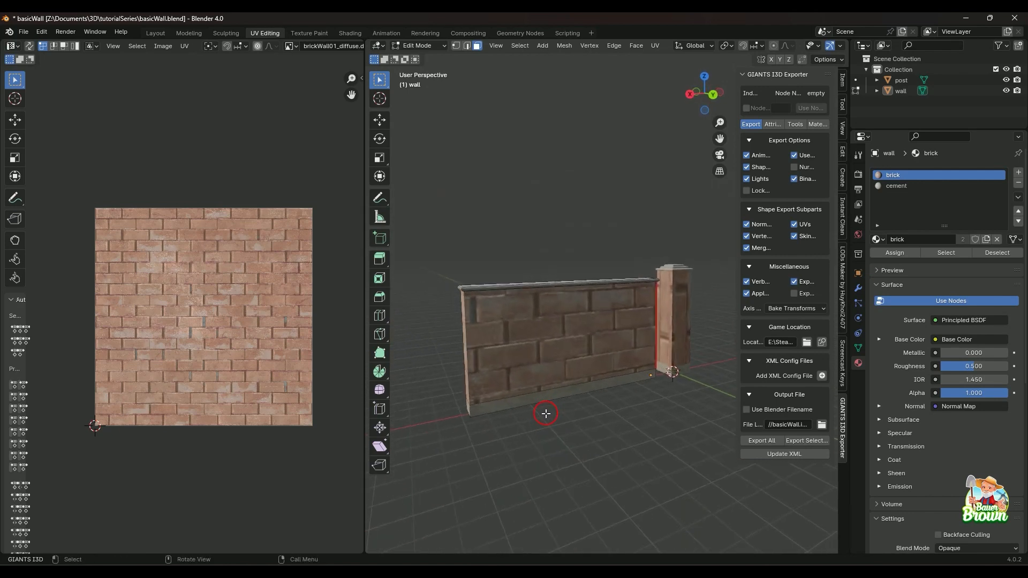
pyautogui.click(530, 329)
pyautogui.moveTo(525, 360); pyautogui.dragTo(557, 399, button='middle')
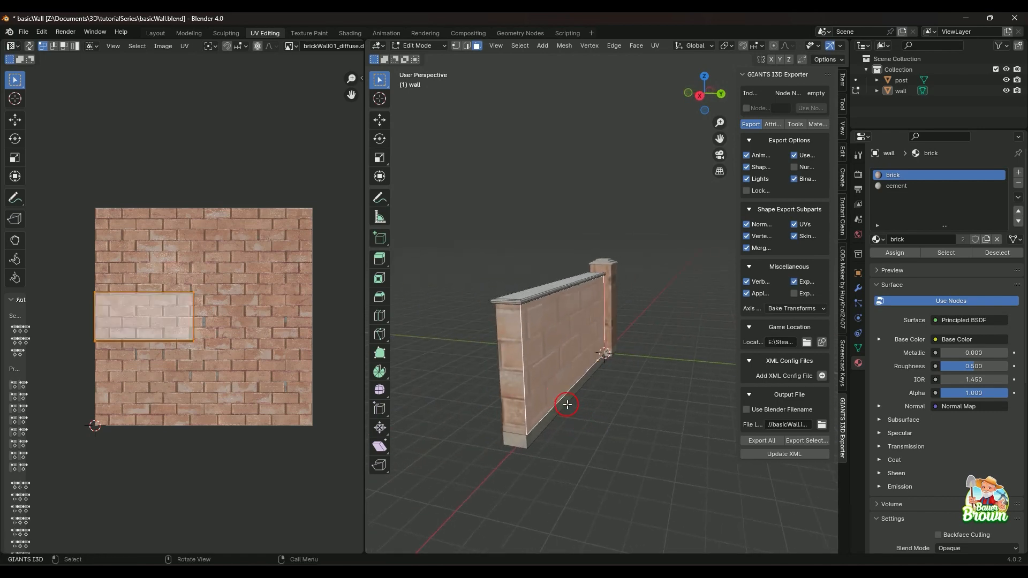
pyautogui.click(30, 46)
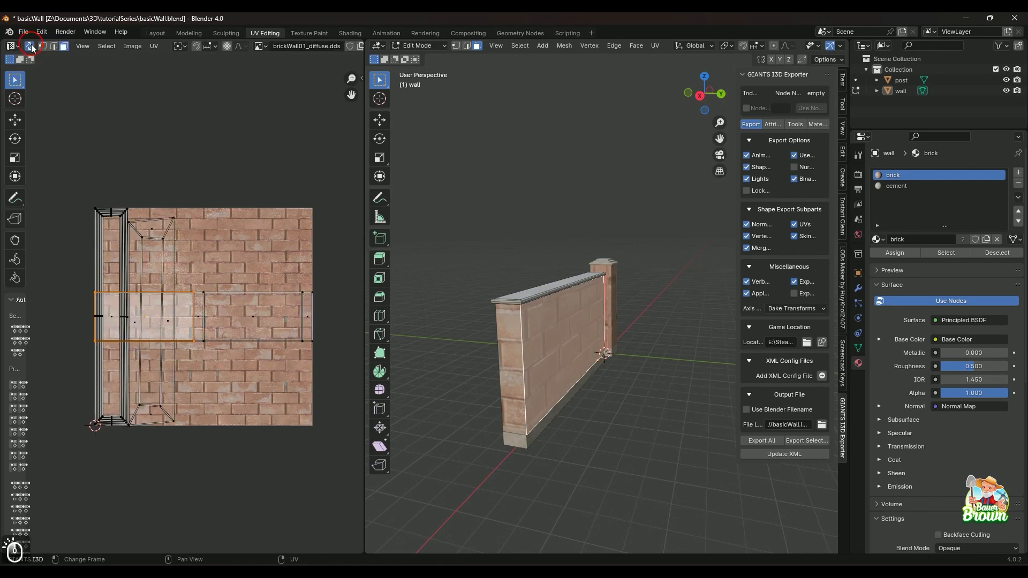
pyautogui.moveTo(602, 415); pyautogui.dragTo(533, 412, button='middle')
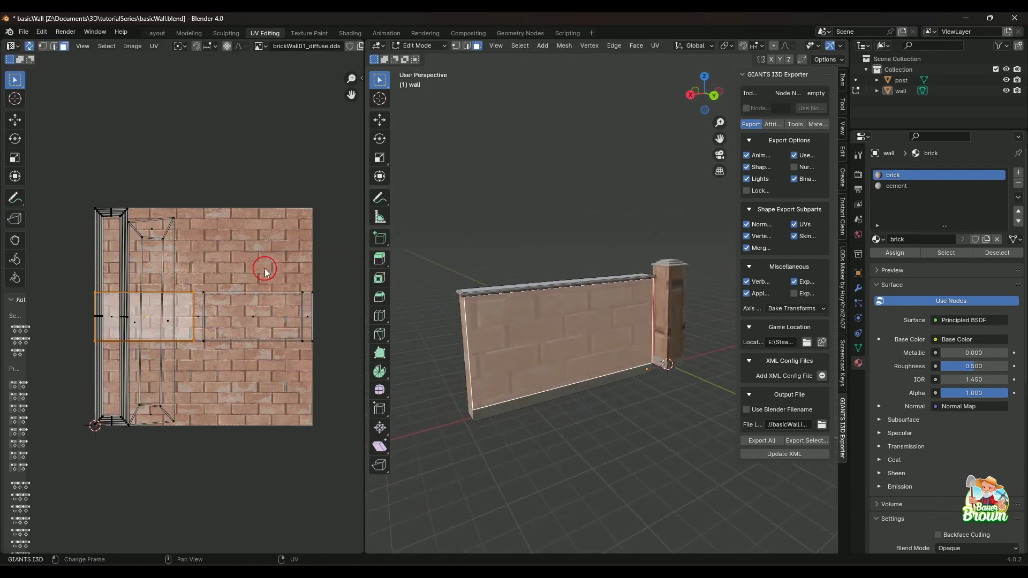
# Check where the wall's free end face and its opposite long brick face lie in the synced UV layout.
pyautogui.moveTo(484, 344); pyautogui.dragTo(491, 366, button='middle')
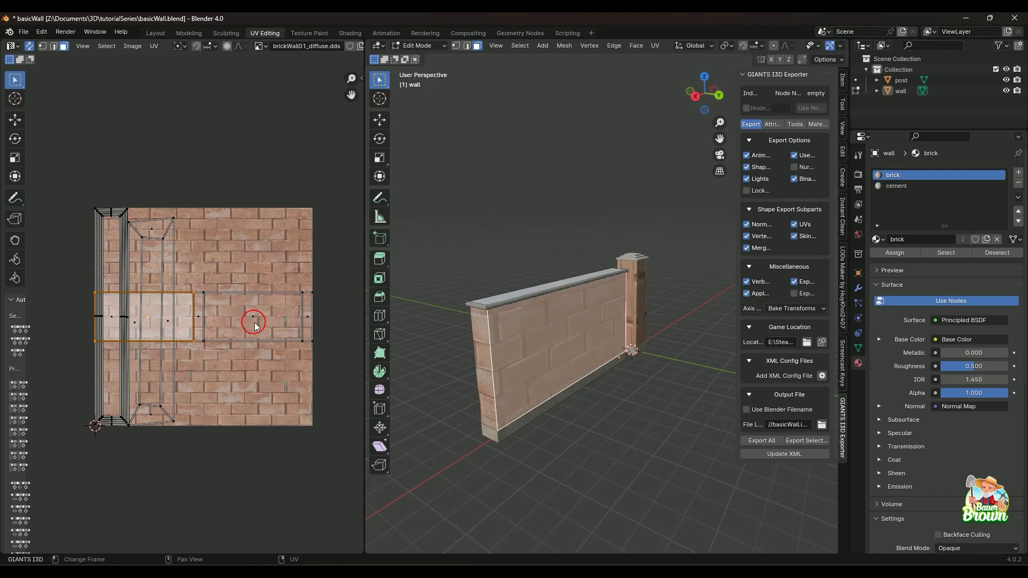
pyautogui.click(482, 328)
pyautogui.moveTo(495, 388); pyautogui.dragTo(624, 419, button='middle')
pyautogui.keyDown('shift'); pyautogui.moveTo(544, 420); pyautogui.dragTo(587, 412, button='middle'); pyautogui.keyUp('shift')
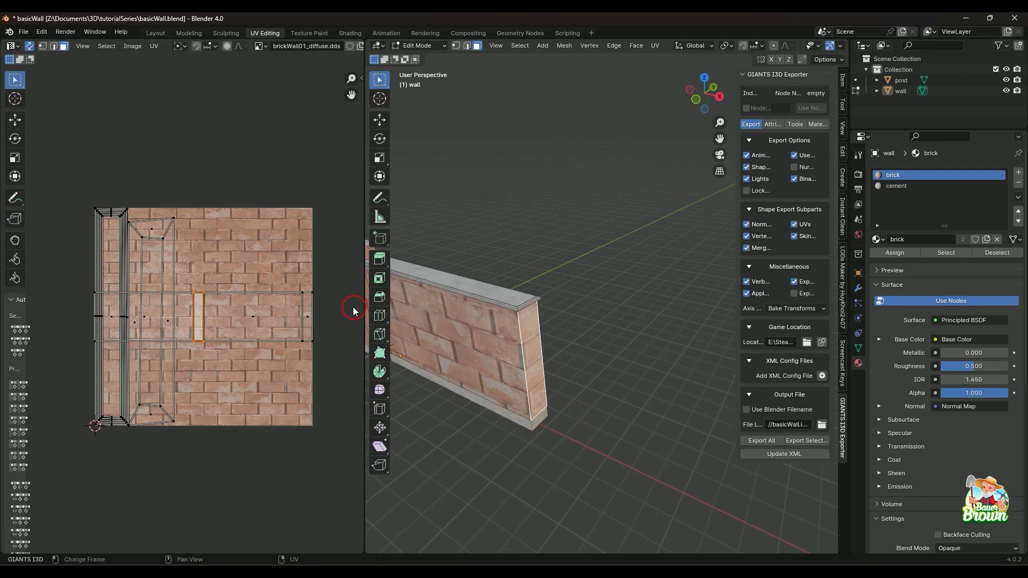
pyautogui.click(479, 354)
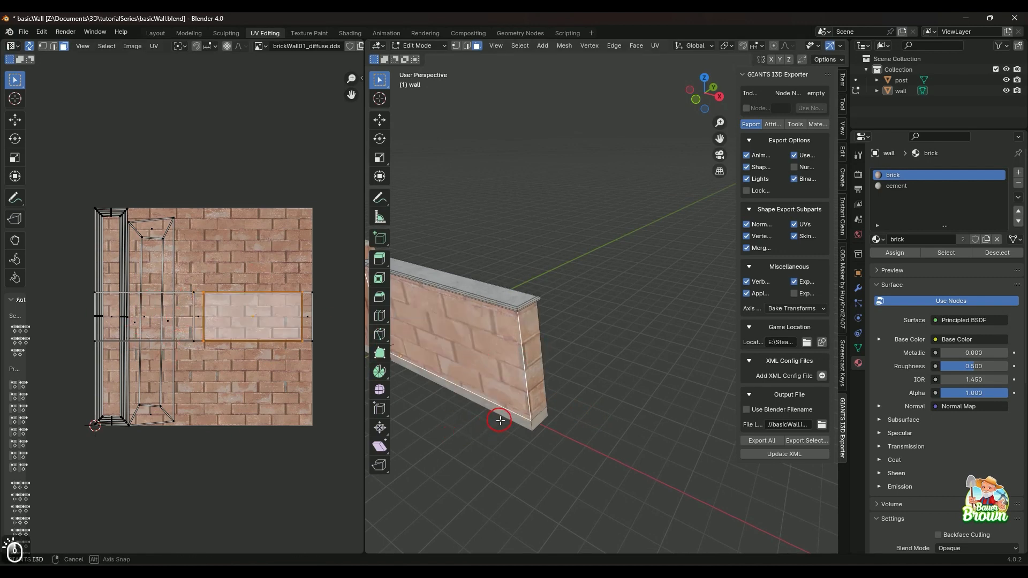
pyautogui.moveTo(498, 417); pyautogui.dragTo(620, 416, button='middle')
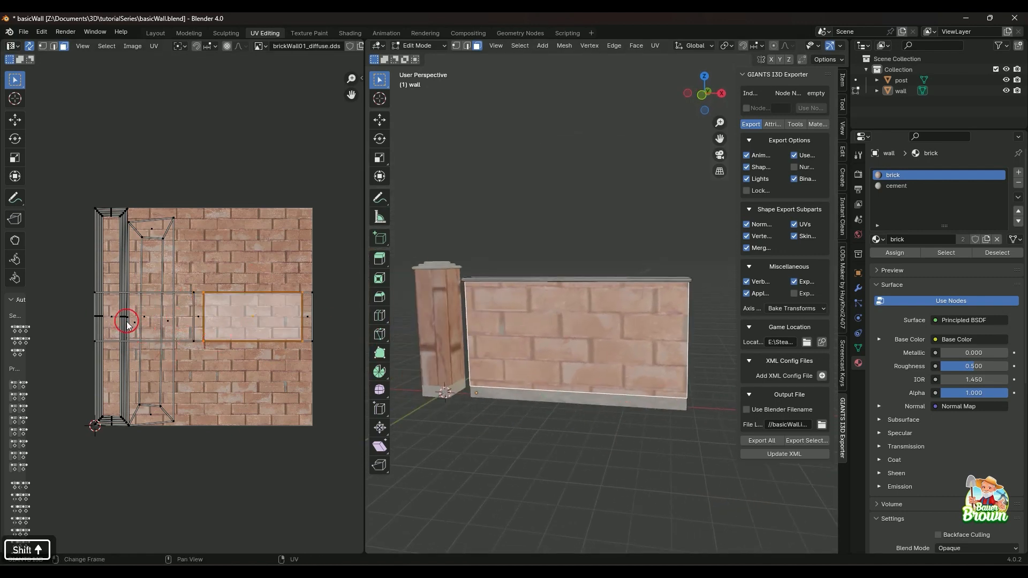
# Pick several faces directly in the UV layout to see which parts of the wall they belong to.
pyautogui.click(112, 315)
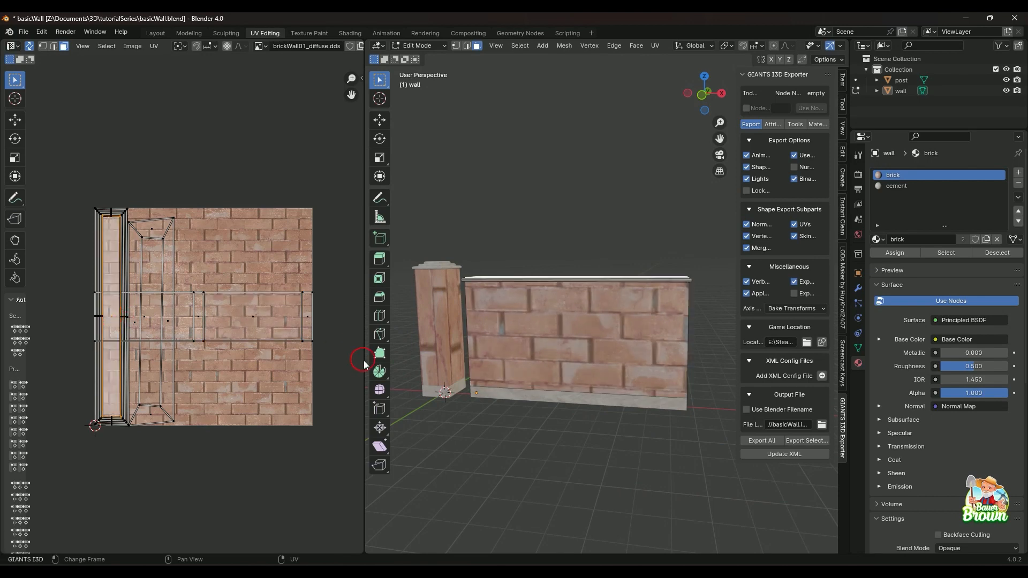
pyautogui.moveTo(356, 360); pyautogui.dragTo(608, 390, button='middle')
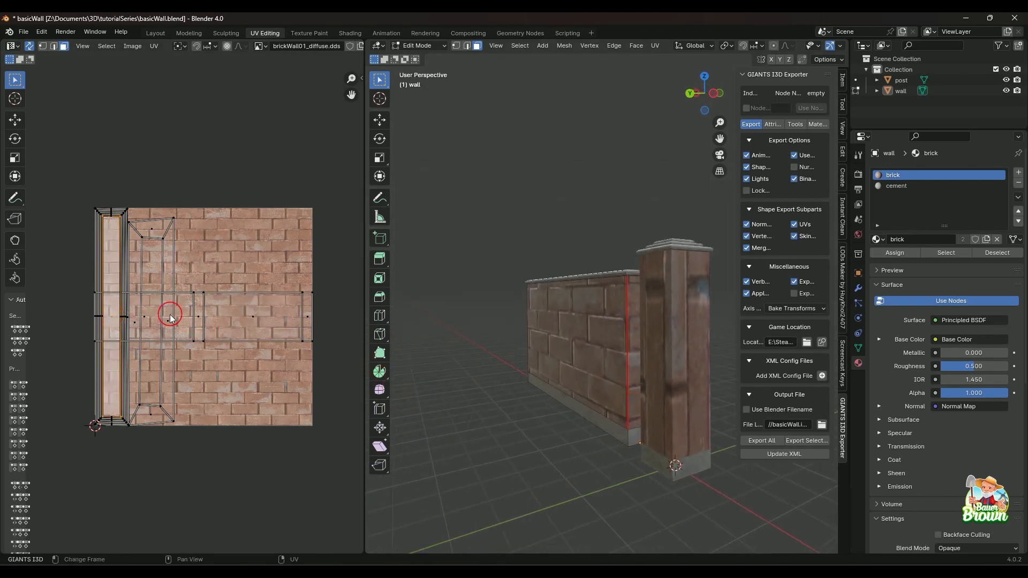
pyautogui.click(150, 229)
pyautogui.moveTo(444, 244); pyautogui.dragTo(615, 372, button='middle')
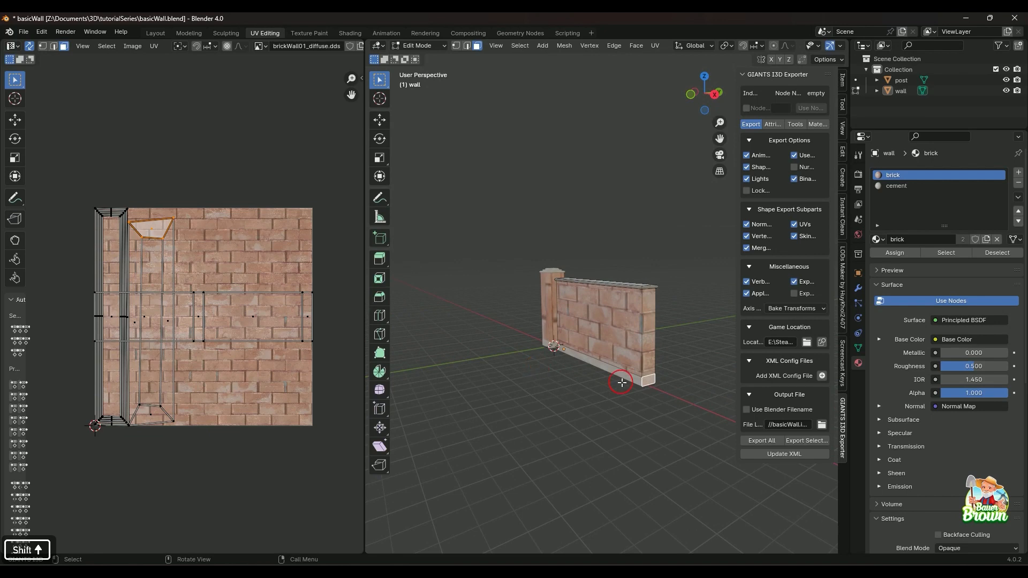
pyautogui.click(252, 323)
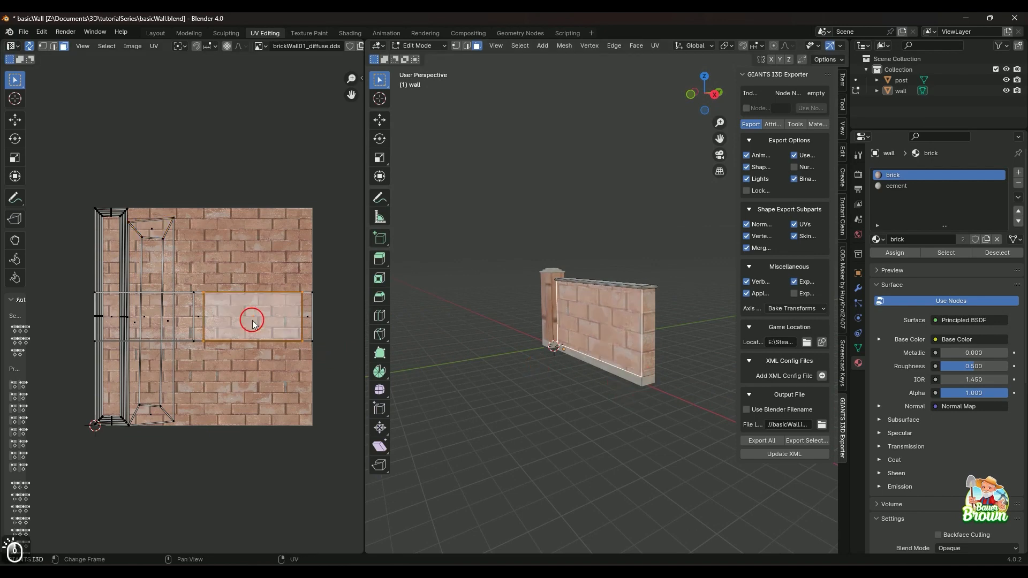
pyautogui.click(308, 317)
pyautogui.moveTo(482, 340); pyautogui.dragTo(545, 361, button='middle')
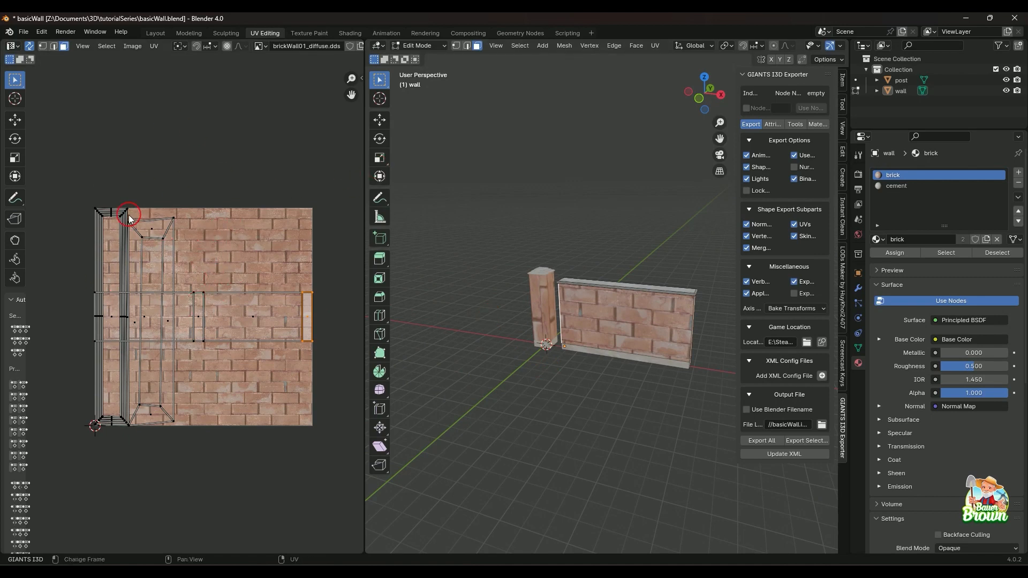
# Turn off UV Sync Selection and select all four brick faces around the wall.
pyautogui.click(30, 46)
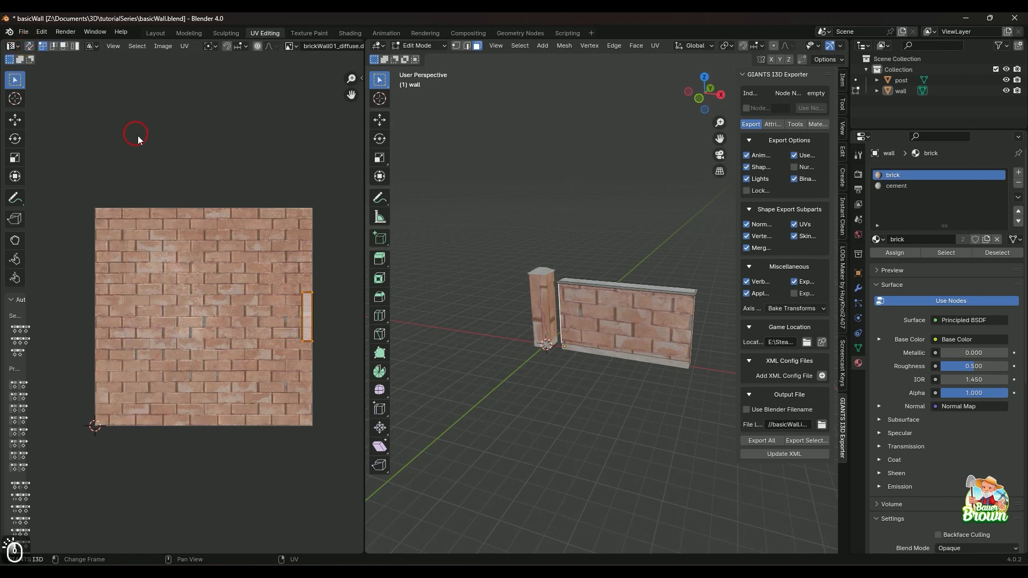
pyautogui.click(652, 329)
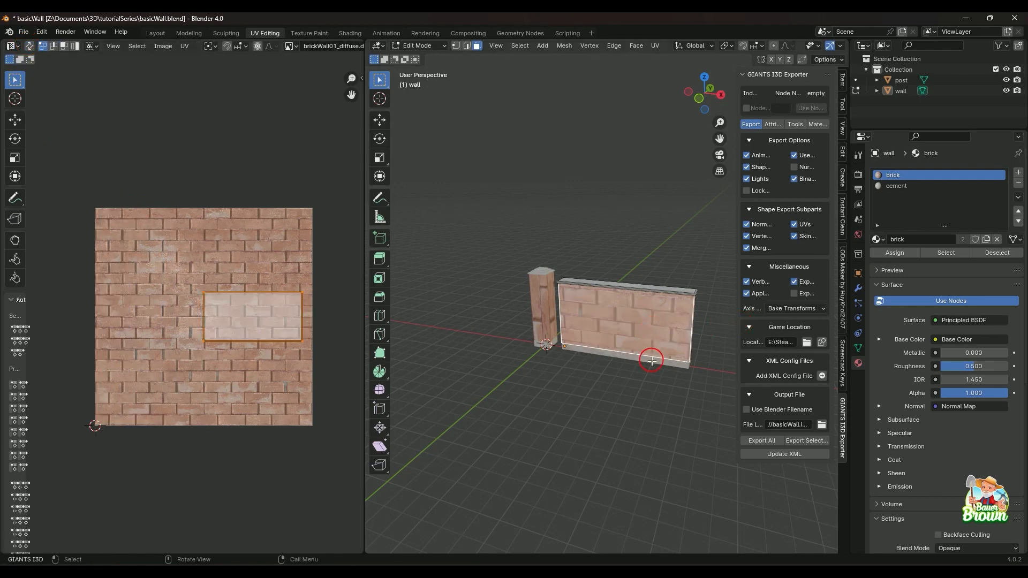
pyautogui.moveTo(650, 355); pyautogui.dragTo(555, 358, button='middle')
pyautogui.keyDown('shift'); pyautogui.click(633, 342); pyautogui.keyUp('shift')
pyautogui.moveTo(652, 362); pyautogui.dragTo(592, 360, button='middle')
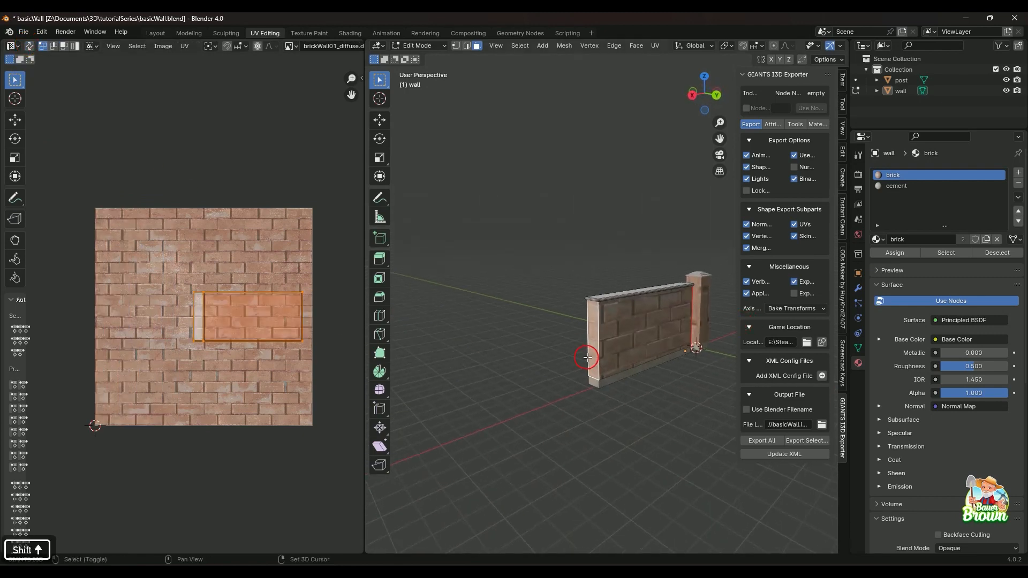
pyautogui.keyDown('shift'); pyautogui.click(624, 338); pyautogui.keyUp('shift')
pyautogui.moveTo(666, 360); pyautogui.dragTo(636, 374, button='middle')
pyautogui.scroll(3, 484, 391)
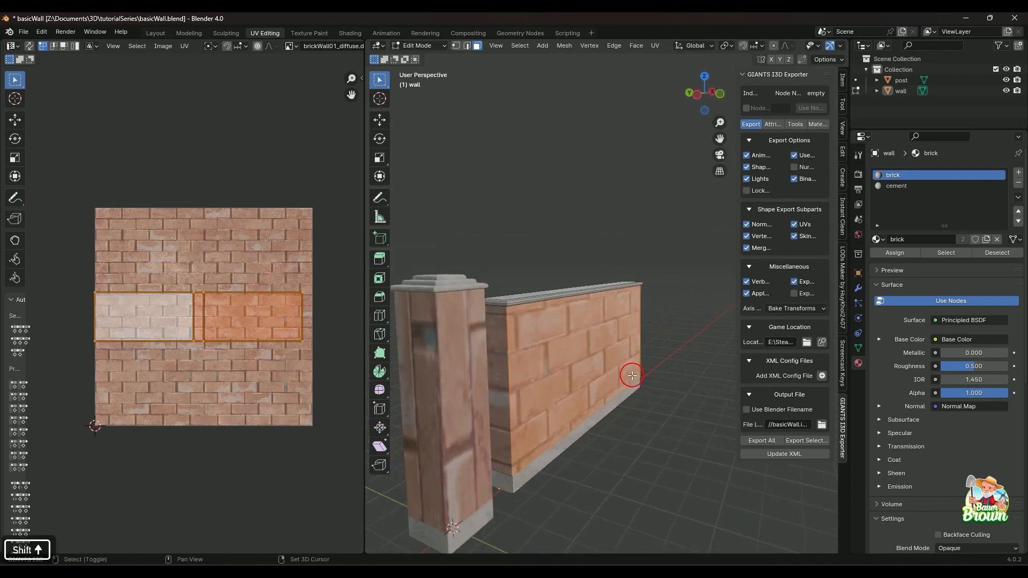
pyautogui.click(504, 340)
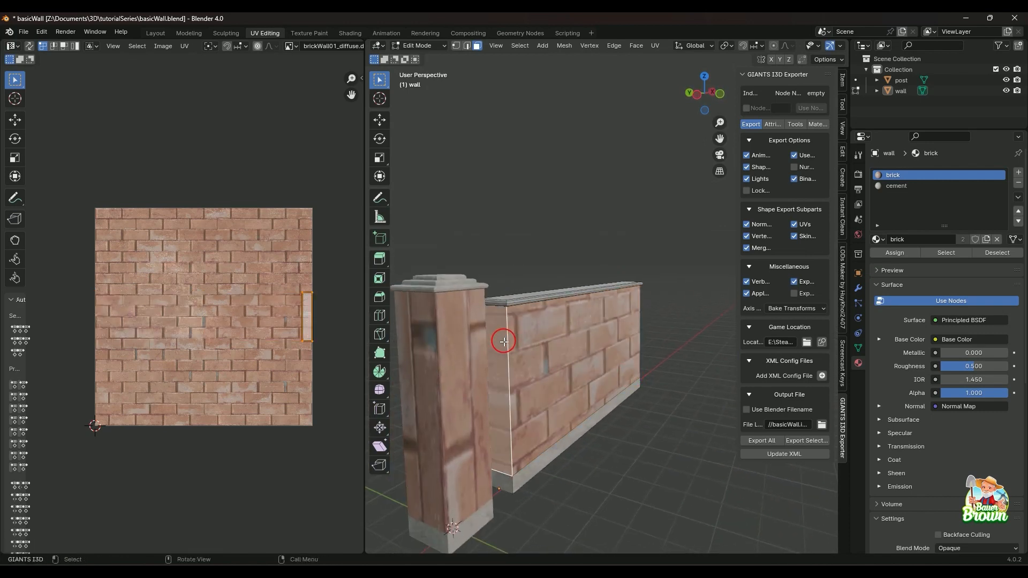
pyautogui.hotkey('ctrl', 'z')
pyautogui.keyDown('shift'); pyautogui.click(502, 339); pyautogui.keyUp('shift')
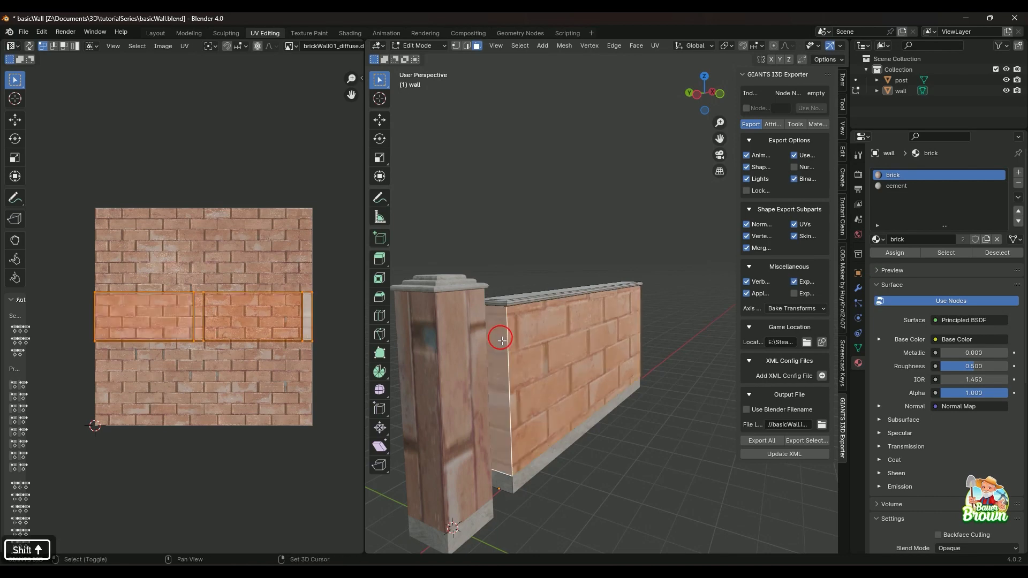
pyautogui.moveTo(521, 386); pyautogui.dragTo(576, 384, button='middle')
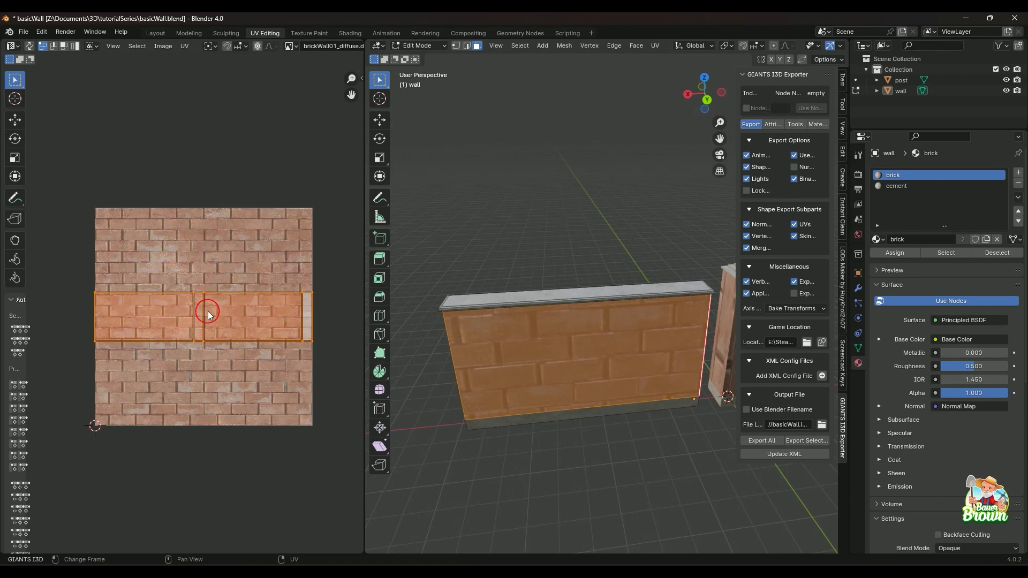
# Scale up the UVs of the four selected wall faces until the strip spans the full height of the brick texture.
pyautogui.press('s')
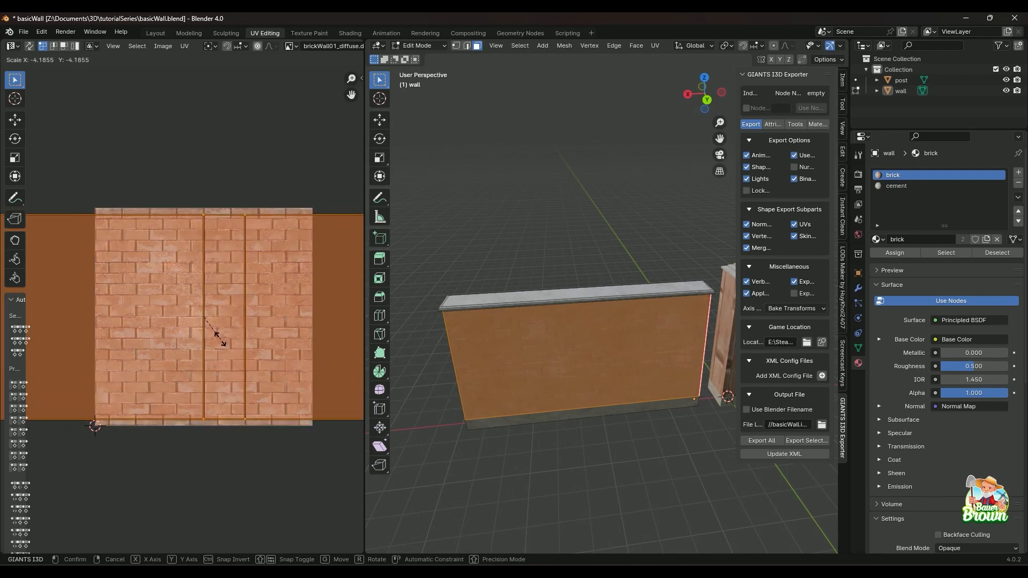
pyautogui.press('shift')
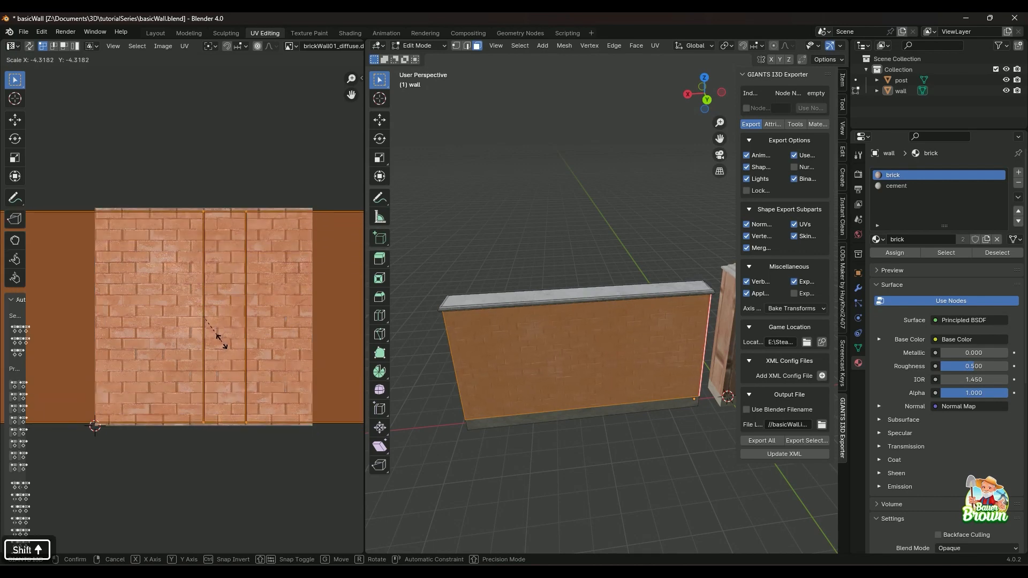
pyautogui.click(223, 348)
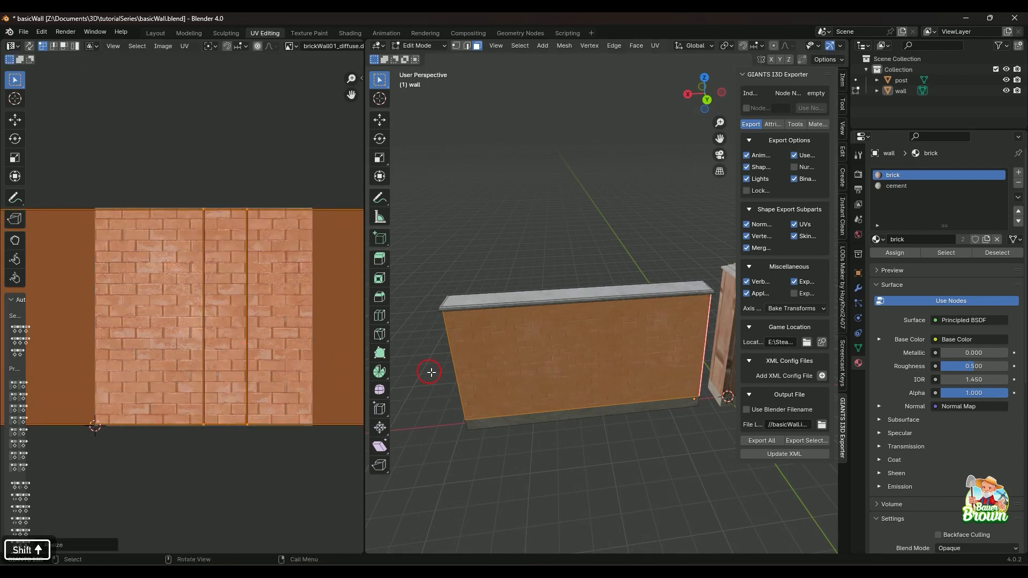
pyautogui.click(535, 239)
pyautogui.moveTo(535, 239); pyautogui.dragTo(562, 387, button='middle')
pyautogui.moveTo(543, 388); pyautogui.dragTo(602, 395, button='middle')
# Switch editing to the post object and clear the seam on its vertical corner edge between two brick faces.
pyautogui.click(901, 80)
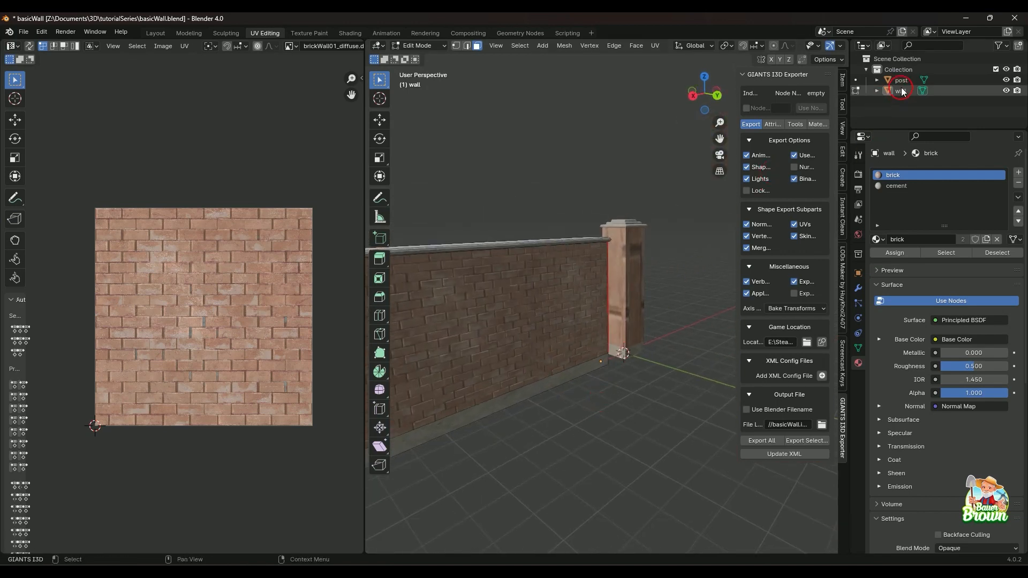
pyautogui.press('Tab')
pyautogui.press('Tab')
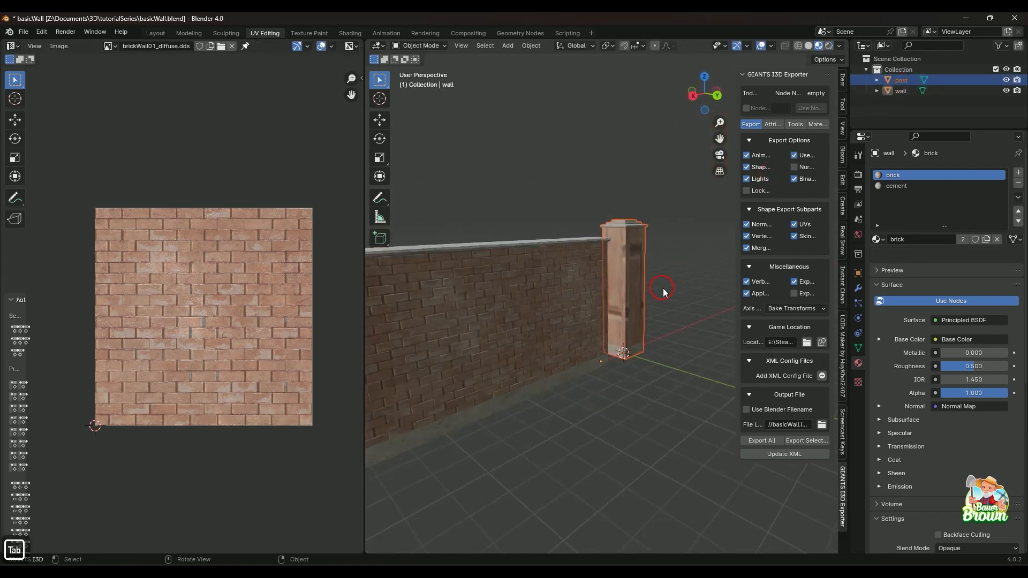
pyautogui.moveTo(664, 289); pyautogui.dragTo(597, 265, button='middle')
pyautogui.click(655, 267)
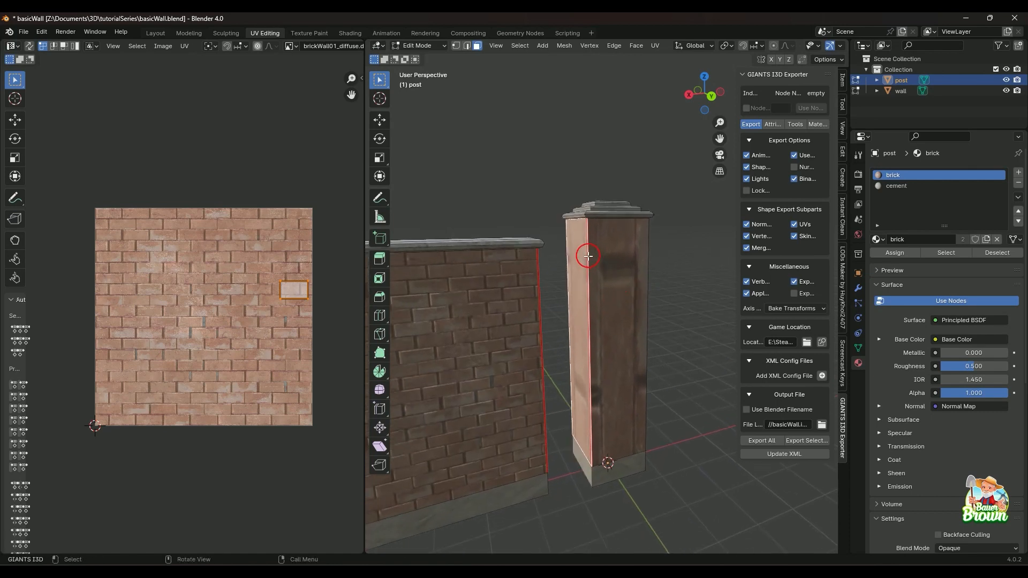
pyautogui.press('2')
pyautogui.click(588, 257)
pyautogui.rightClick(588, 257)
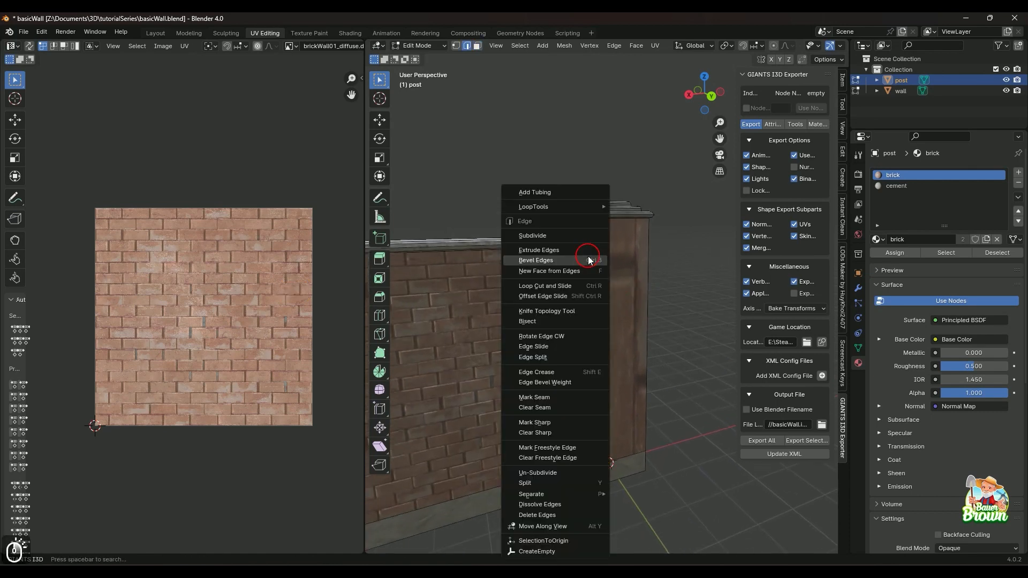
pyautogui.click(592, 410)
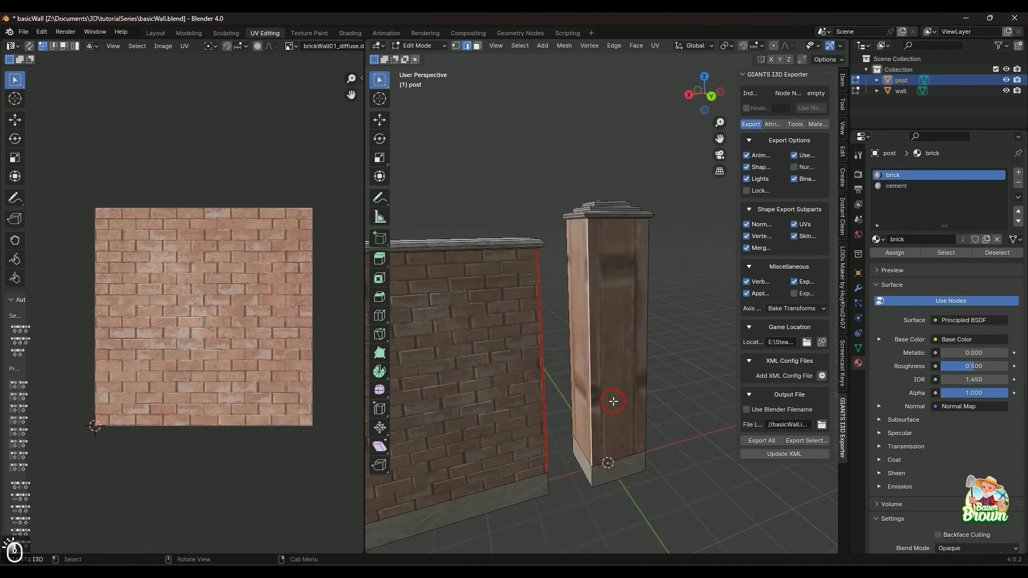
pyautogui.press('3')
pyautogui.click(624, 364)
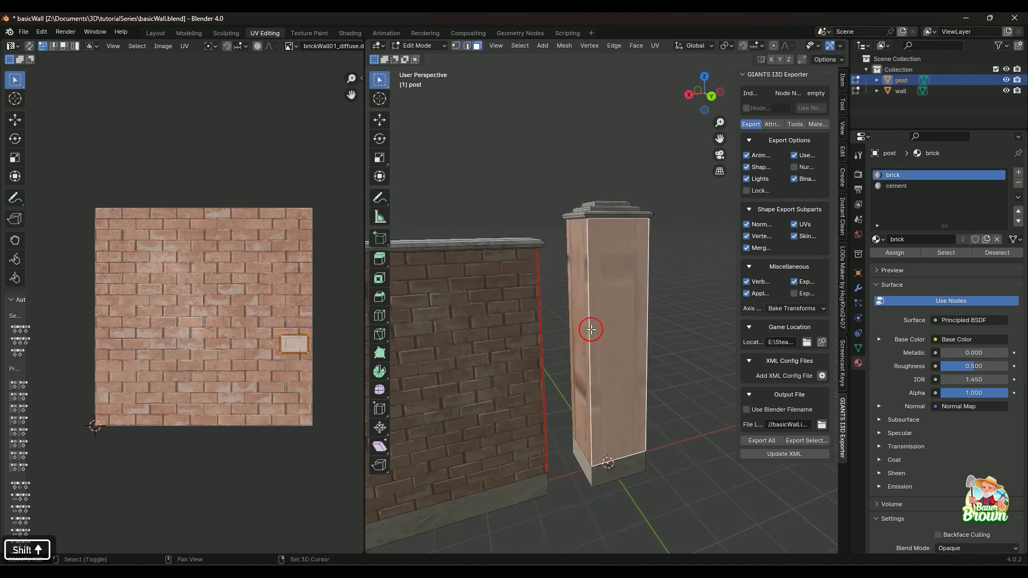
pyautogui.keyDown('shift'); pyautogui.click(583, 300); pyautogui.keyUp('shift')
pyautogui.moveTo(583, 300); pyautogui.dragTo(454, 325, button='middle')
pyautogui.keyDown('shift'); pyautogui.click(616, 297); pyautogui.keyUp('shift')
pyautogui.keyDown('shift'); pyautogui.click(619, 310); pyautogui.keyUp('shift')
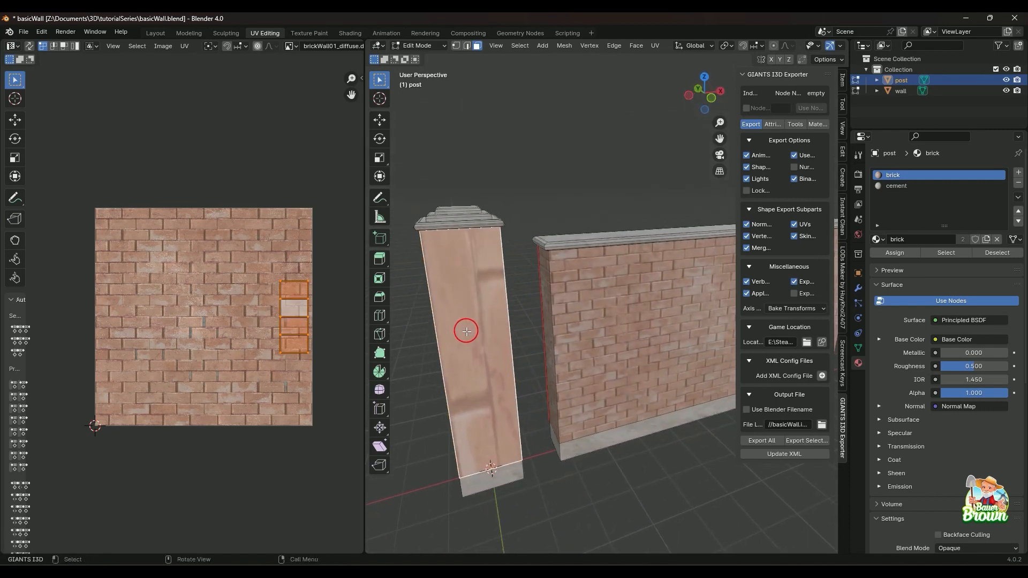
# Unwrap two adjacent brick faces of the post individually so each one spans the brick texture's height.
pyautogui.click(467, 344)
pyautogui.moveTo(471, 345); pyautogui.dragTo(562, 374, button='middle')
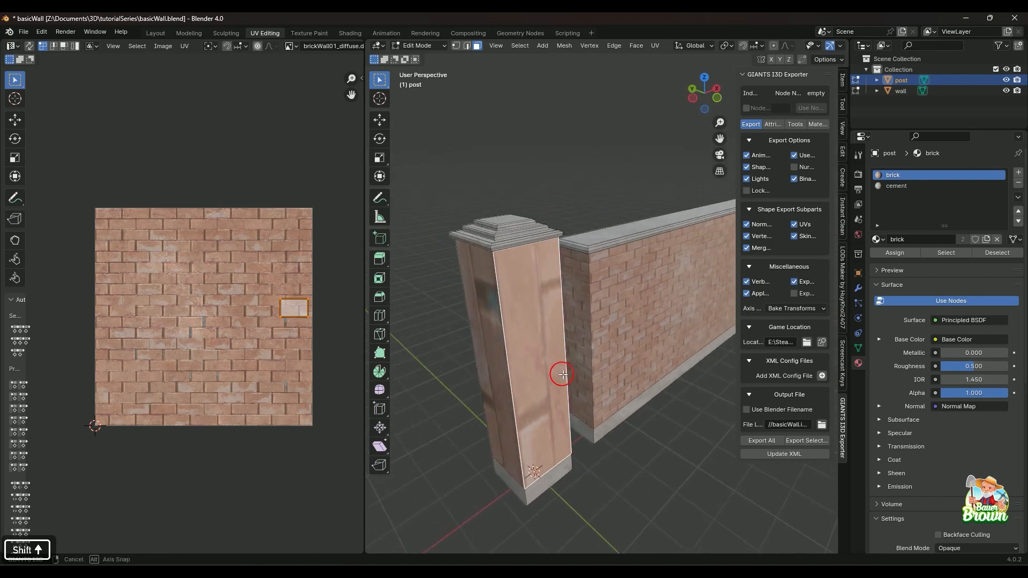
pyautogui.press('u')
pyautogui.click(535, 350)
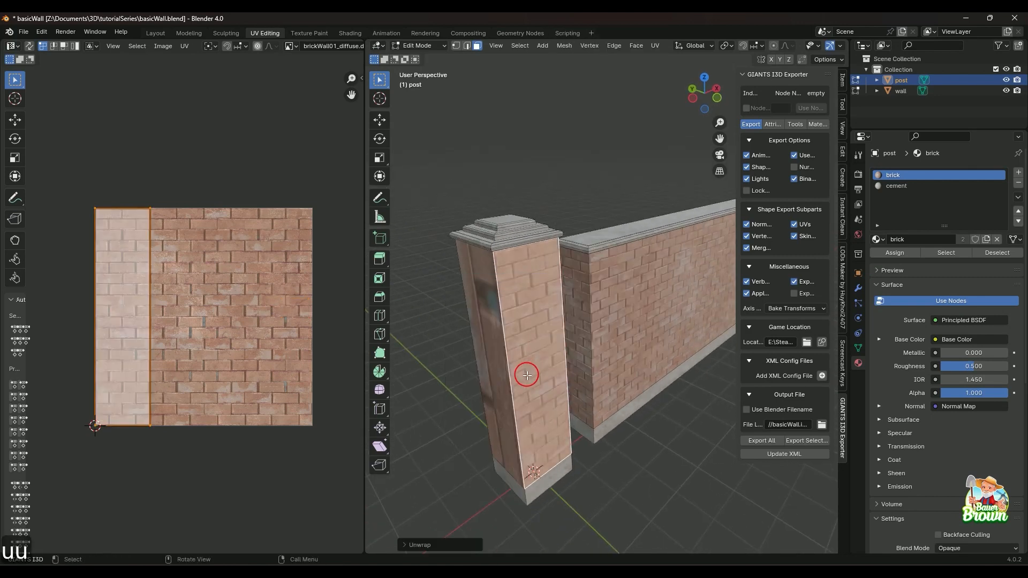
pyautogui.moveTo(525, 374)
pyautogui.mouseDown(button='middle')
pyautogui.moveTo(546, 376)
pyautogui.moveTo(507, 400)
pyautogui.moveTo(537, 385)
pyautogui.mouseUp(button='middle')
pyautogui.click(508, 351)
pyautogui.press('u')
pyautogui.click(498, 372)
# Unwrap the post's two remaining brick faces, one at a time.
pyautogui.click(428, 335)
pyautogui.press('u')
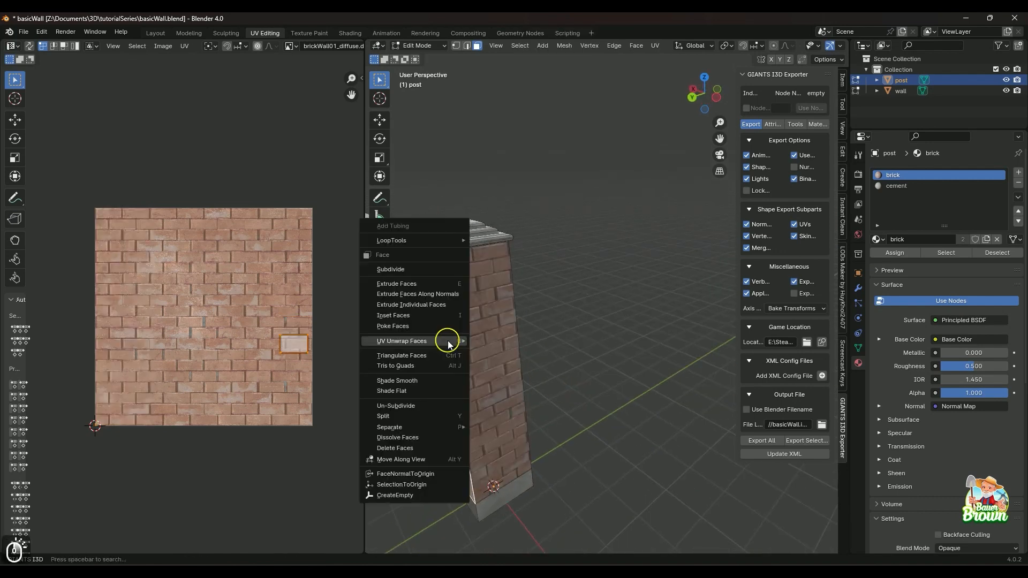
pyautogui.click(452, 342)
pyautogui.moveTo(460, 354); pyautogui.dragTo(516, 362, button='middle')
pyautogui.click(498, 338)
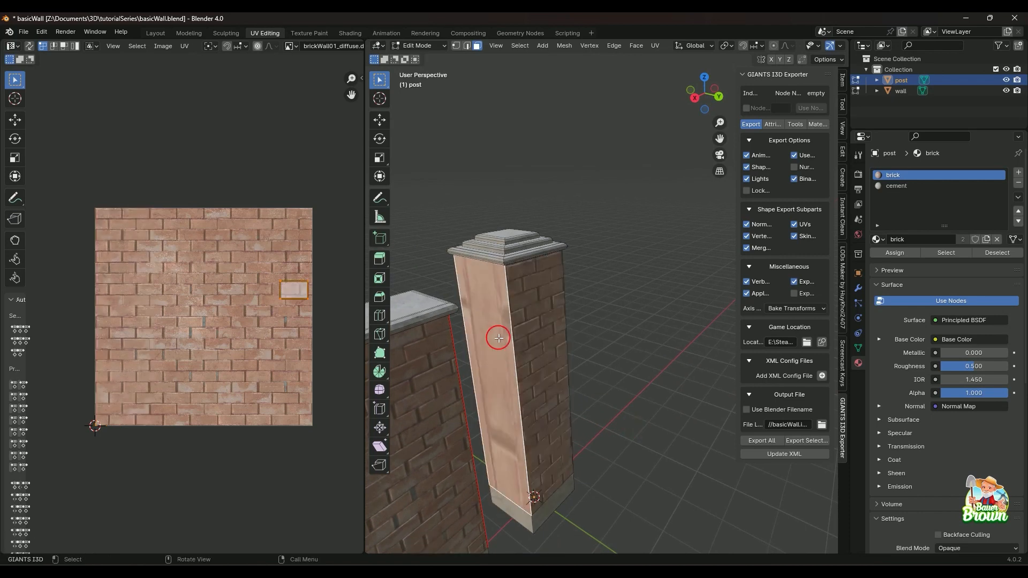
pyautogui.press('u')
pyautogui.press('u')
pyautogui.click(611, 370)
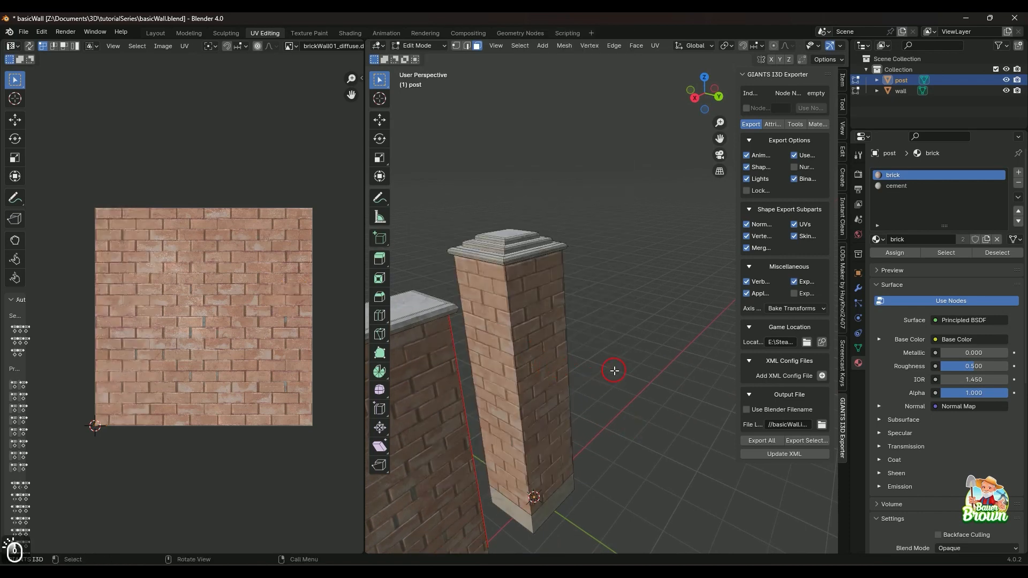
# Examine the brick pattern around all sides of the post, checking how it meets at the corners.
pyautogui.moveTo(612, 370); pyautogui.dragTo(515, 375, button='middle')
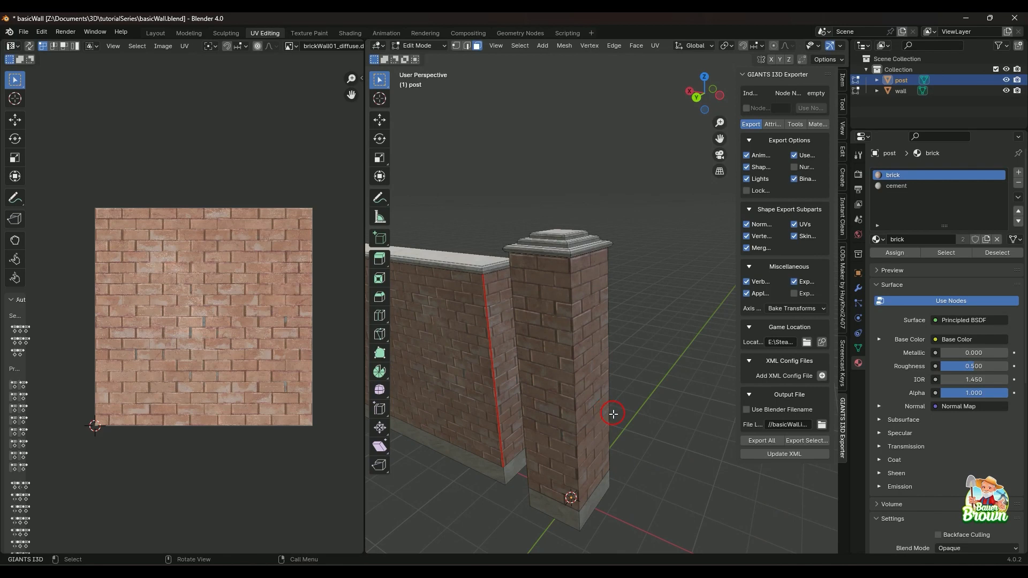
pyautogui.moveTo(613, 414); pyautogui.dragTo(508, 410, button='middle')
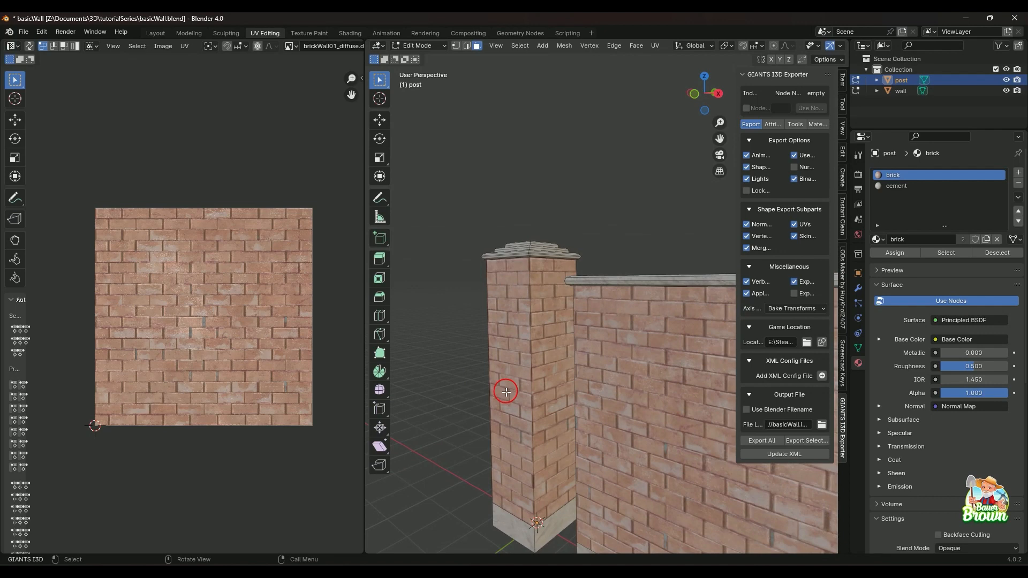
pyautogui.scroll(-5, 505, 391)
pyautogui.moveTo(592, 412); pyautogui.dragTo(572, 421, button='middle')
pyautogui.scroll(2, 555, 431)
pyautogui.scroll(3, 574, 413)
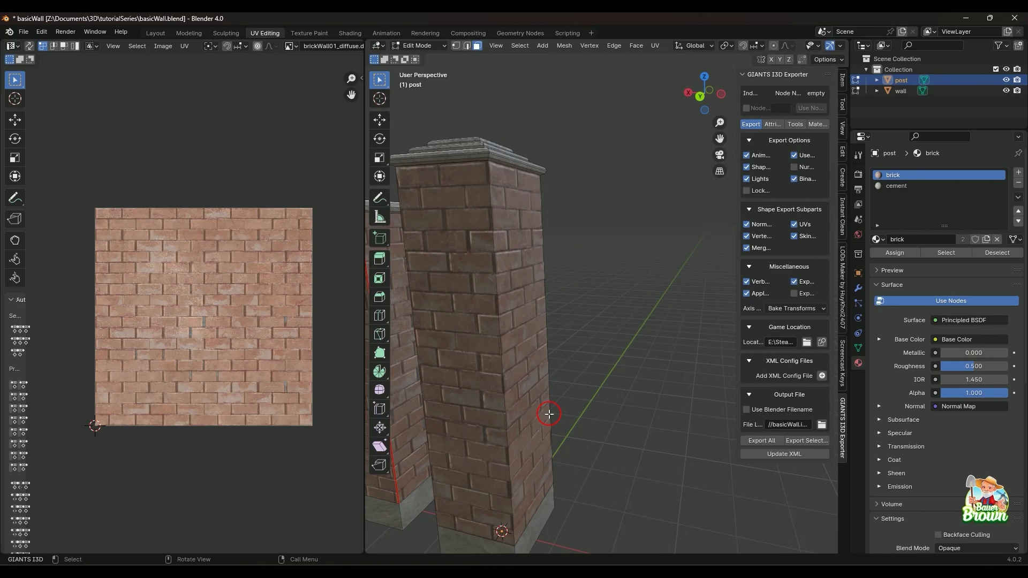
pyautogui.moveTo(518, 406); pyautogui.dragTo(533, 388, button='middle')
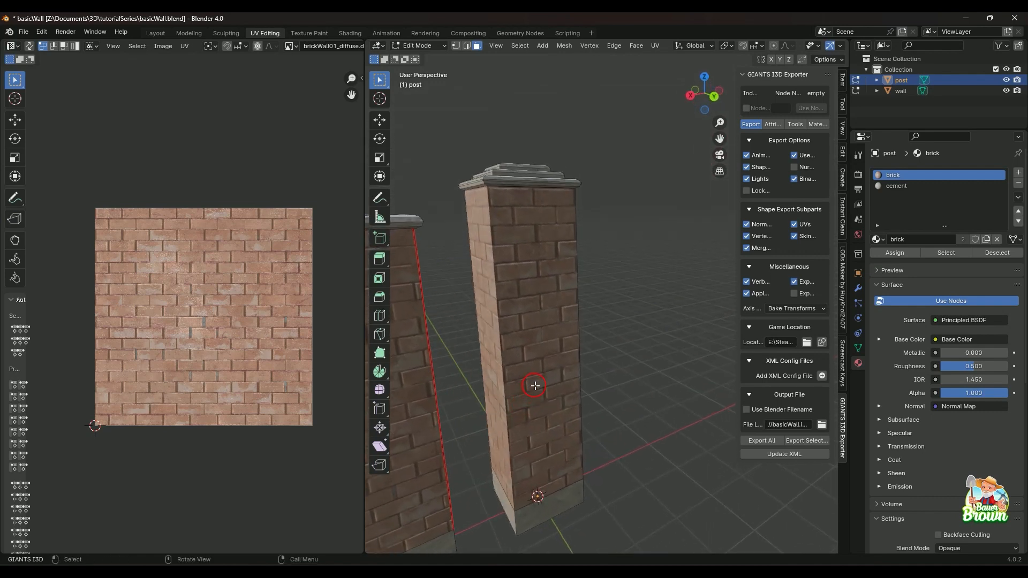
# Mark a seam on the post's vertical corner edge between two brick faces.
pyautogui.press('2')
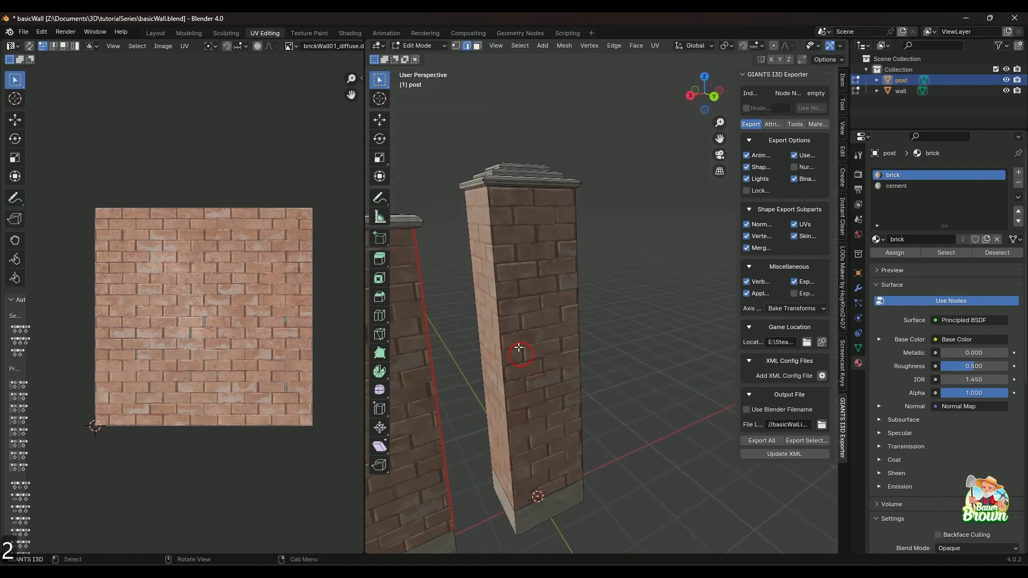
pyautogui.click(496, 308)
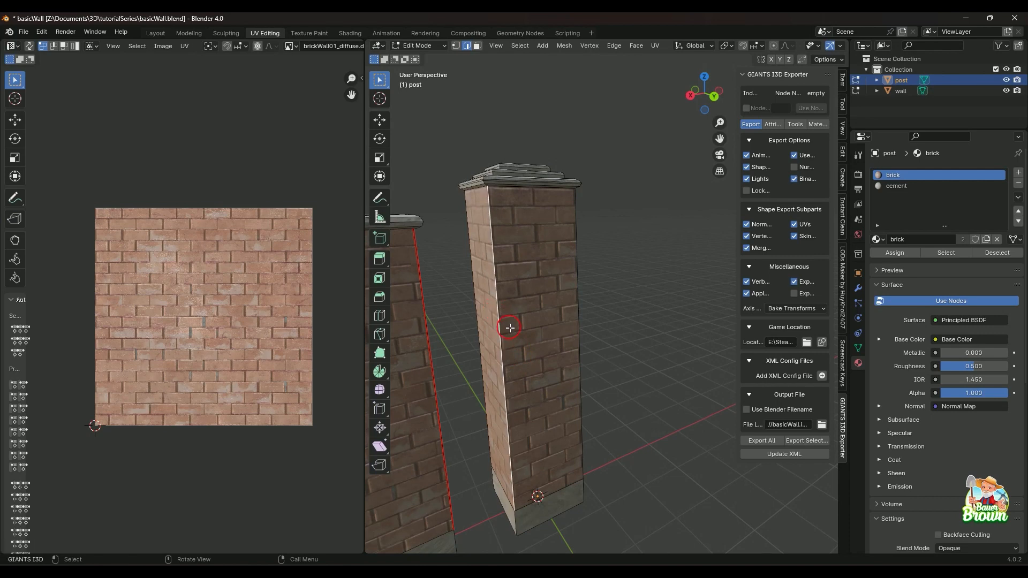
pyautogui.rightClick(510, 328)
pyautogui.click(513, 328)
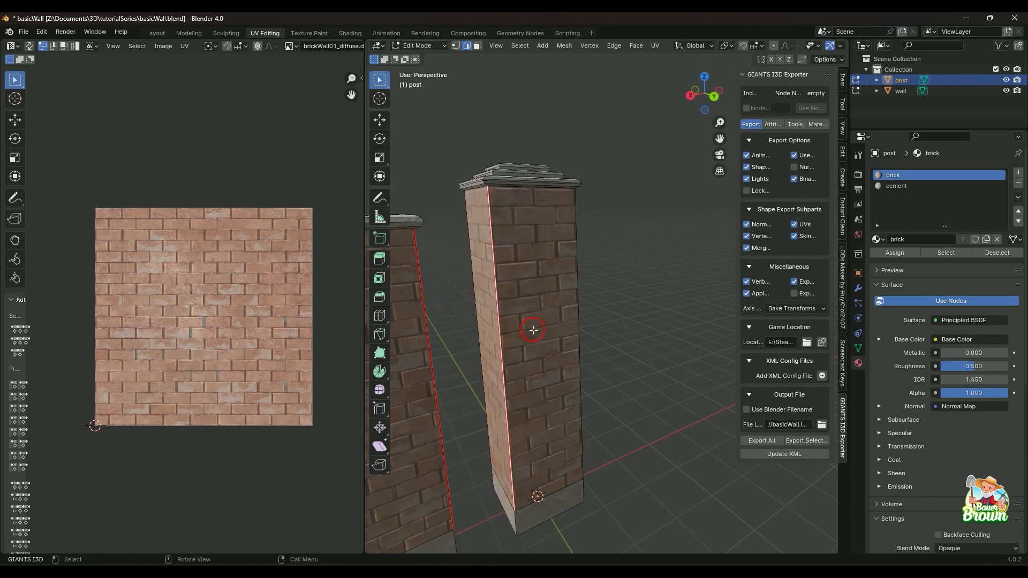
pyautogui.press('3')
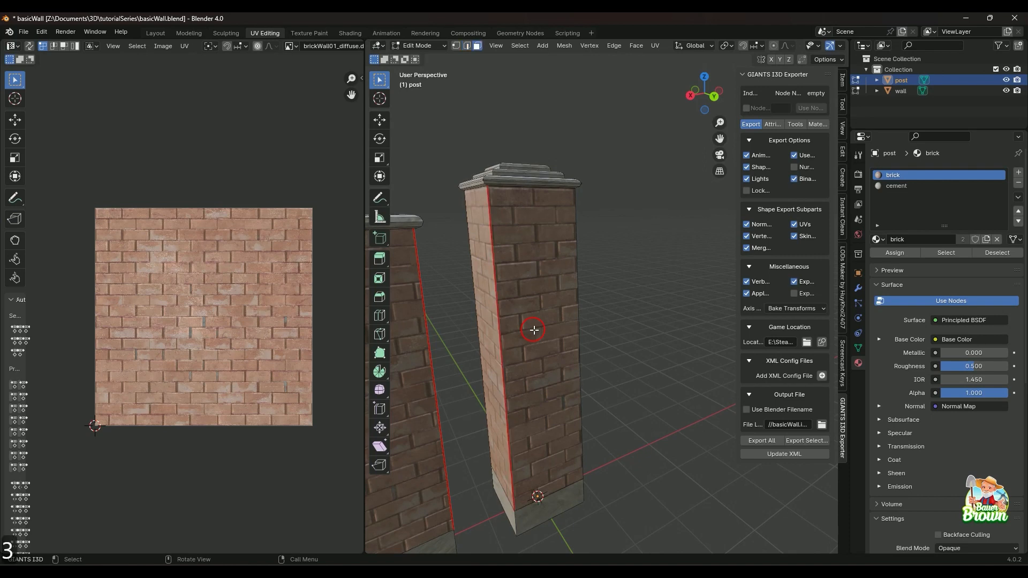
# Select all four brick faces of the post and unwrap them together.
pyautogui.click(516, 320)
pyautogui.moveTo(517, 320); pyautogui.dragTo(533, 368, button='middle')
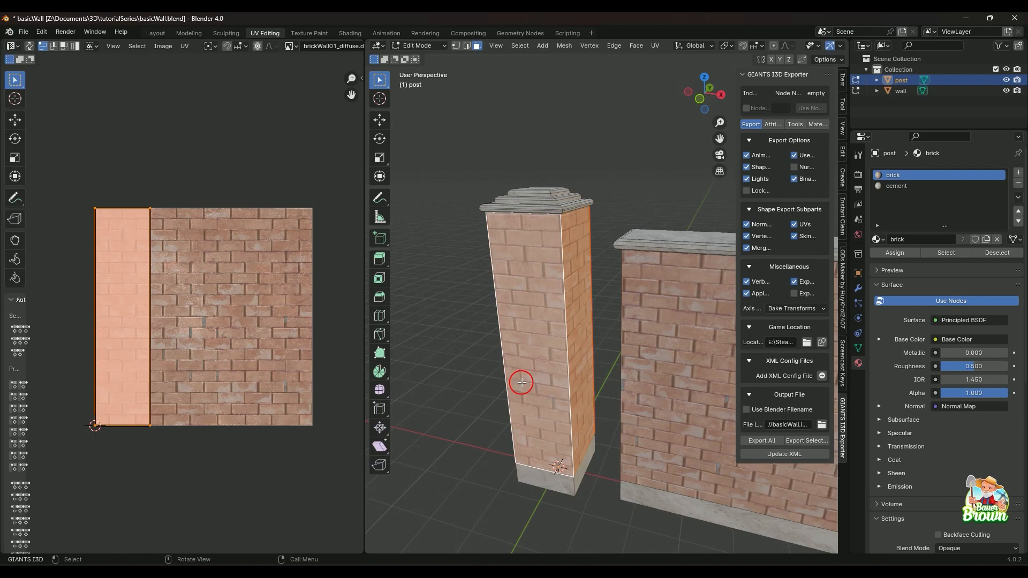
pyautogui.rightClick(543, 351)
pyautogui.moveTo(543, 350)
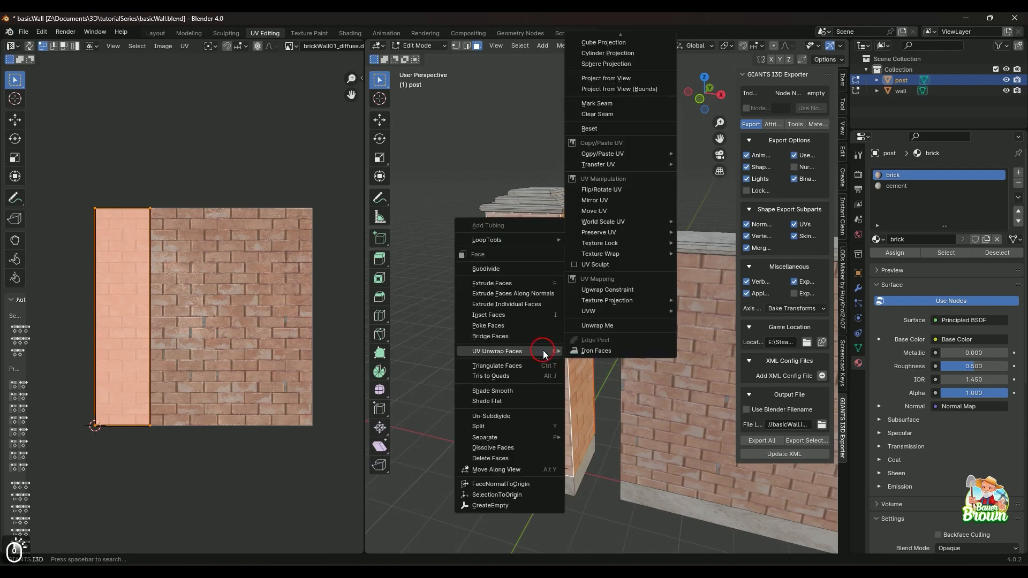
pyautogui.press('u')
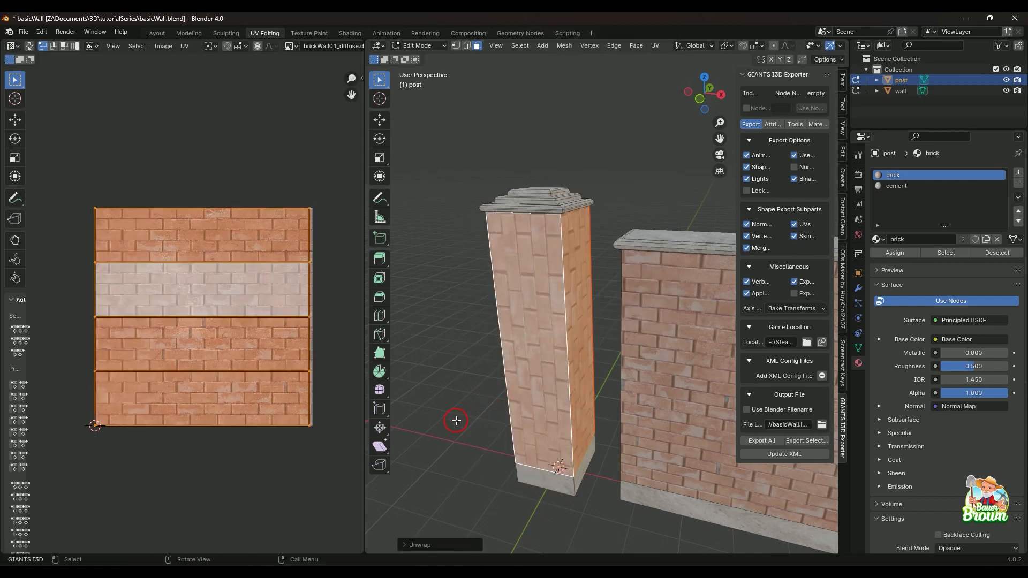
# Rotate the UVs of the post's brick faces by 90 degrees and clear the selection.
pyautogui.moveTo(456, 420); pyautogui.dragTo(578, 416, button='middle')
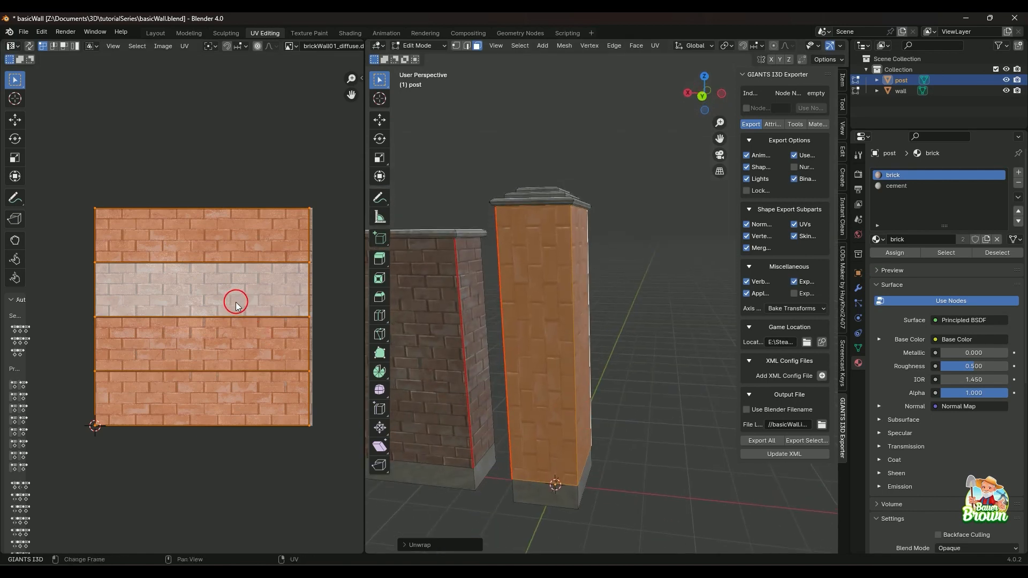
pyautogui.write('r90')
pyautogui.press('Return')
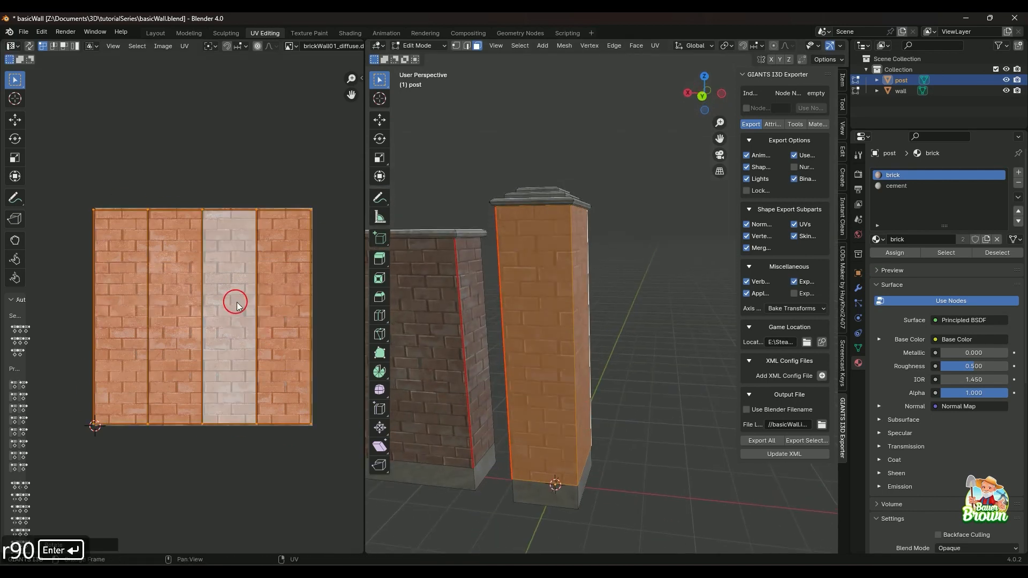
pyautogui.hotkey('alt', 'a')
# Examine the brick size and corner continuity on the post and along the wall.
pyautogui.moveTo(668, 305); pyautogui.dragTo(484, 349, button='middle')
pyautogui.scroll(2, 578, 358)
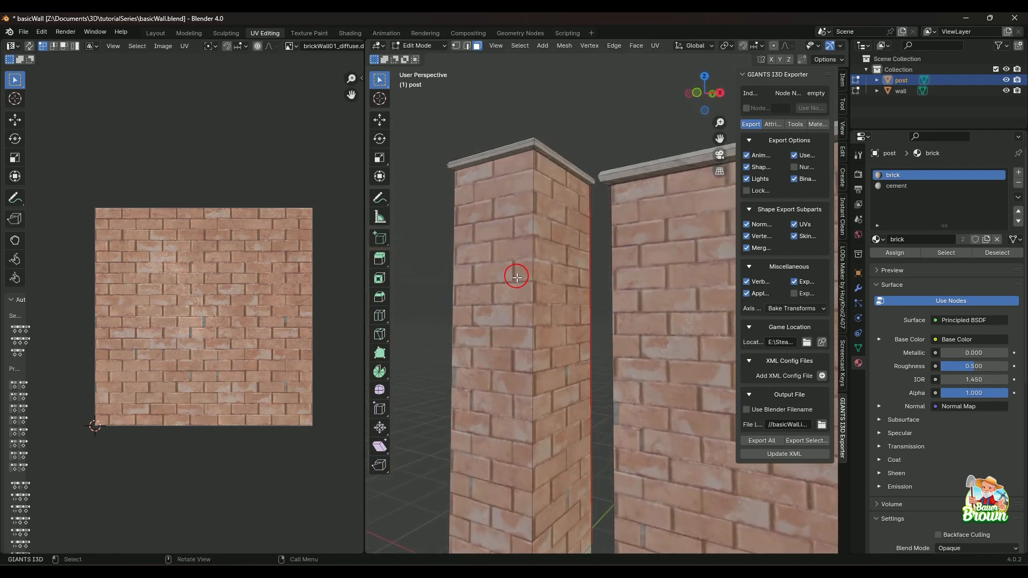
pyautogui.moveTo(506, 421); pyautogui.dragTo(494, 395, button='middle')
pyautogui.moveTo(612, 439); pyautogui.dragTo(513, 390, button='middle')
pyautogui.scroll(1, 585, 429)
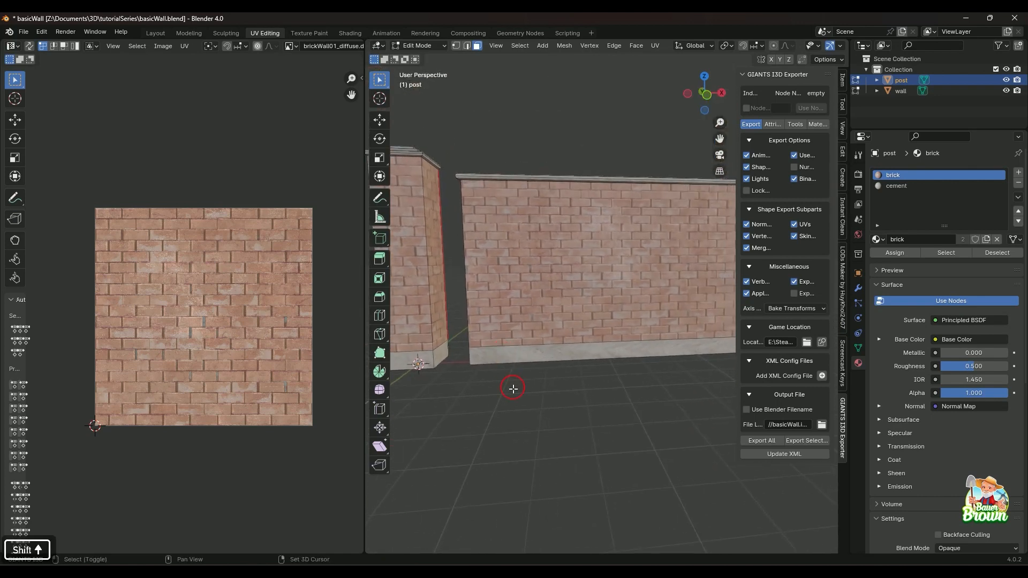
pyautogui.scroll(1, 529, 424)
pyautogui.keyDown('shift'); pyautogui.moveTo(637, 381); pyautogui.dragTo(480, 360, button='middle'); pyautogui.keyUp('shift')
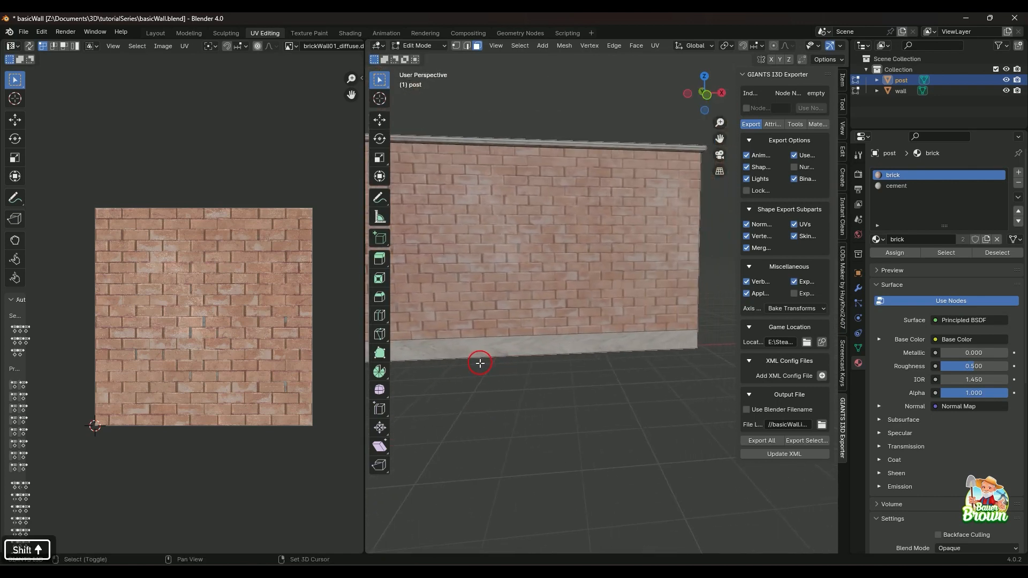
pyautogui.moveTo(581, 371); pyautogui.dragTo(540, 358, button='middle')
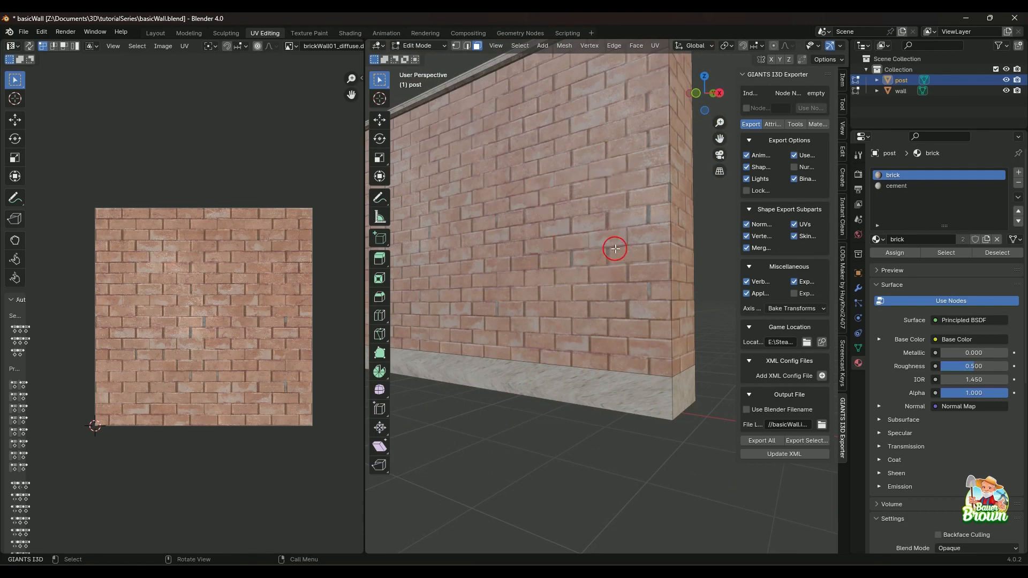
# Select the wall's long cement base face and show concreteUS01_diffuse.dds as the background image for its UVs.
pyautogui.click(612, 390)
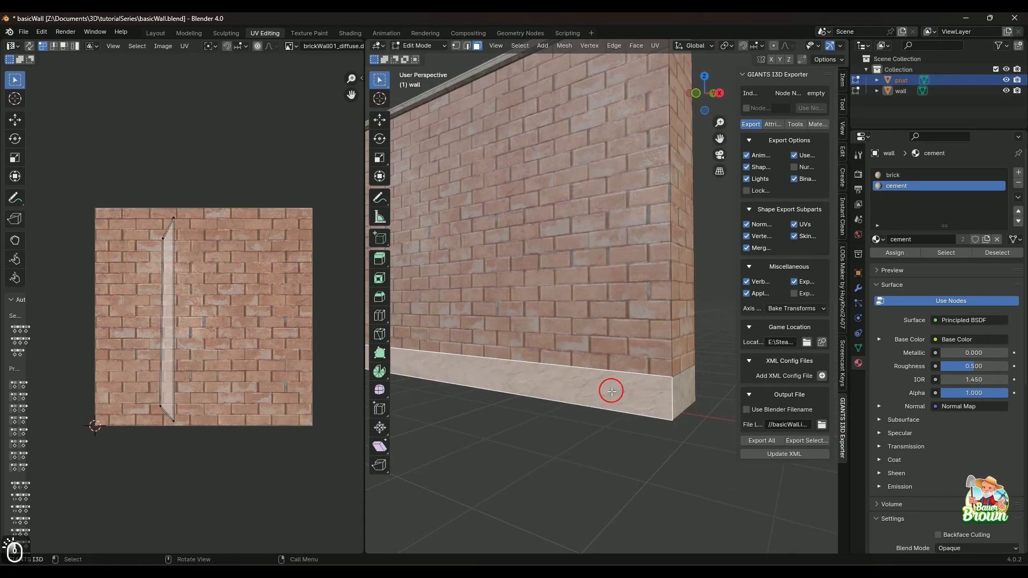
pyautogui.click(296, 47)
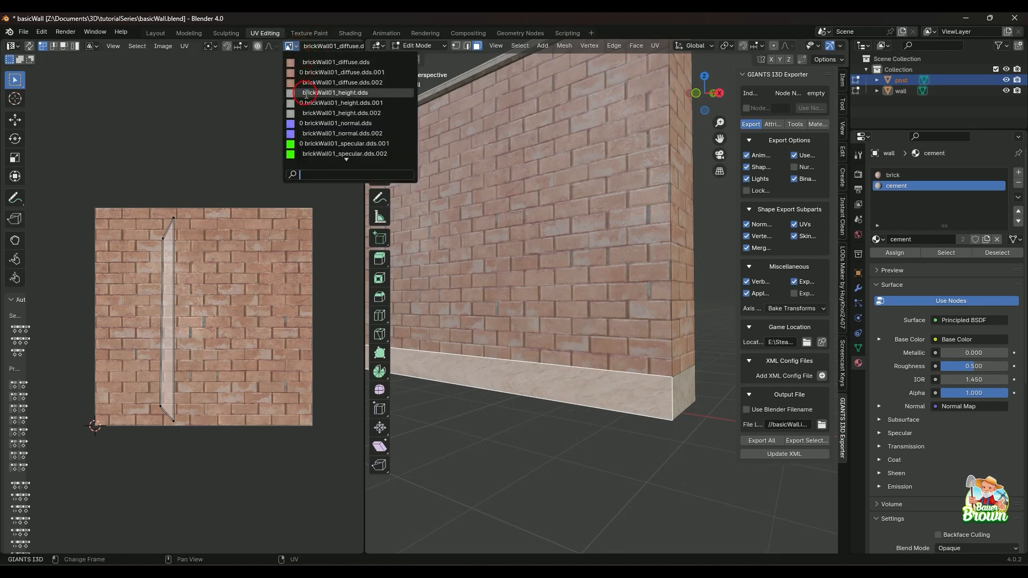
pyautogui.scroll(-2, 311, 153)
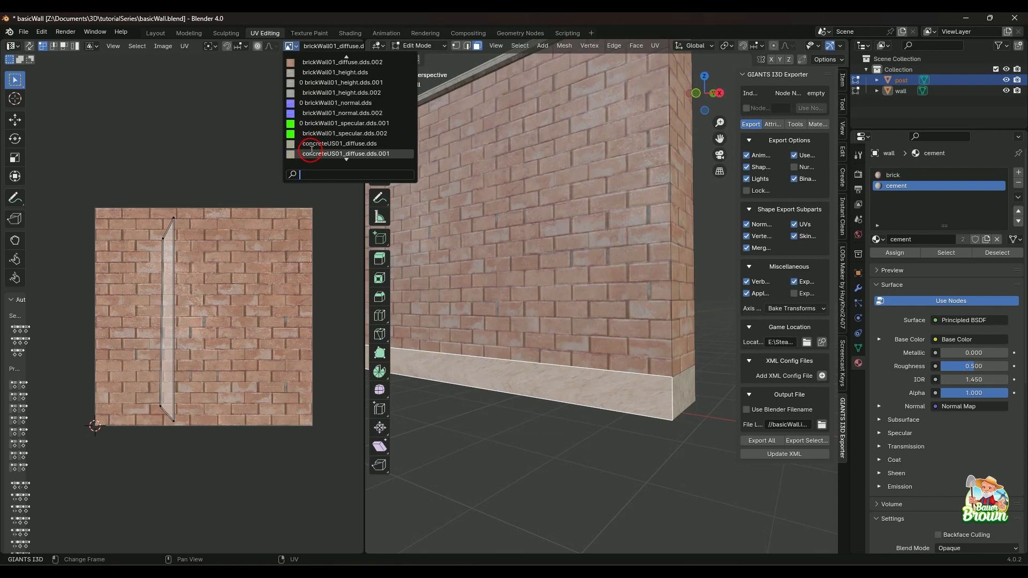
pyautogui.click(311, 143)
pyautogui.scroll(-3, 507, 374)
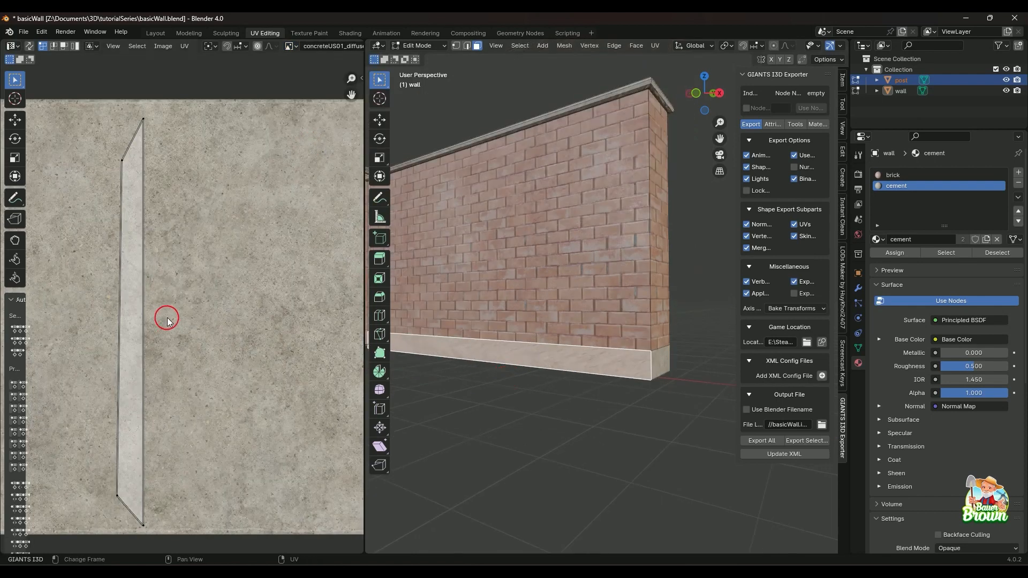
pyautogui.press('Home')
# Unwrap three neighbouring cement base faces of the wall one at a time: a long side, the end, and the opposite long side.
pyautogui.moveTo(482, 452); pyautogui.dragTo(579, 409, button='middle')
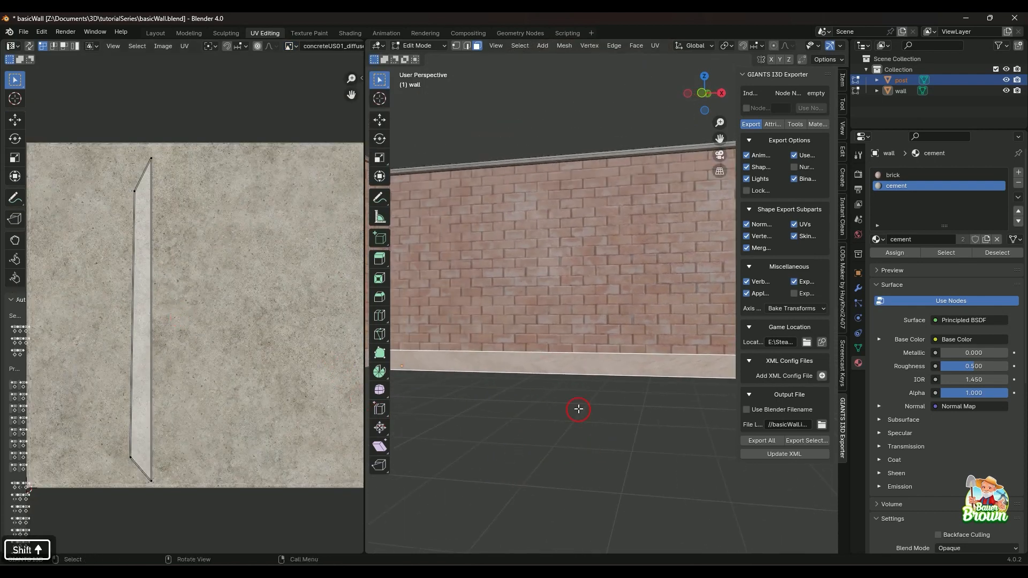
pyautogui.press('u')
pyautogui.press('u')
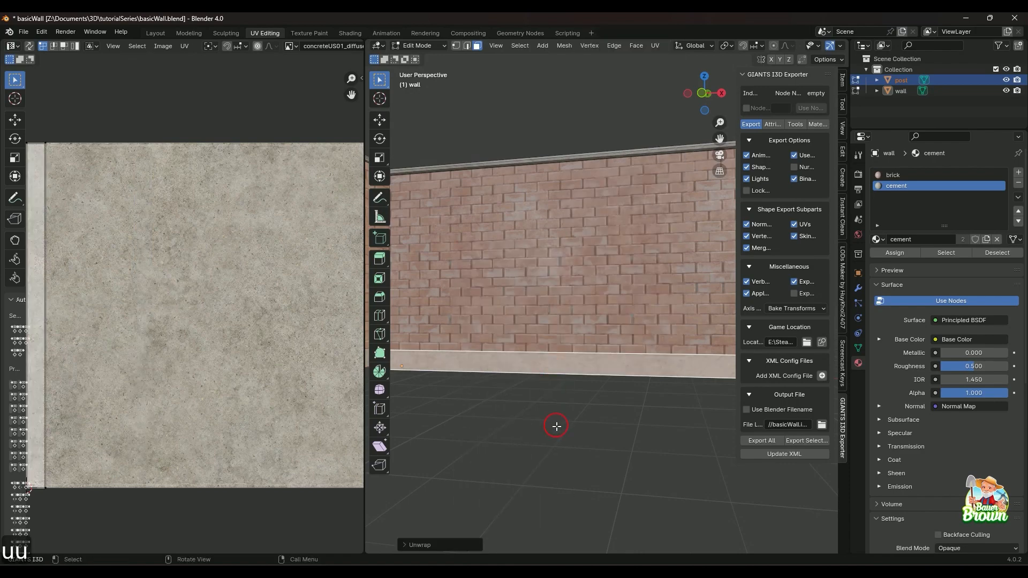
pyautogui.moveTo(585, 420); pyautogui.dragTo(503, 413, button='middle')
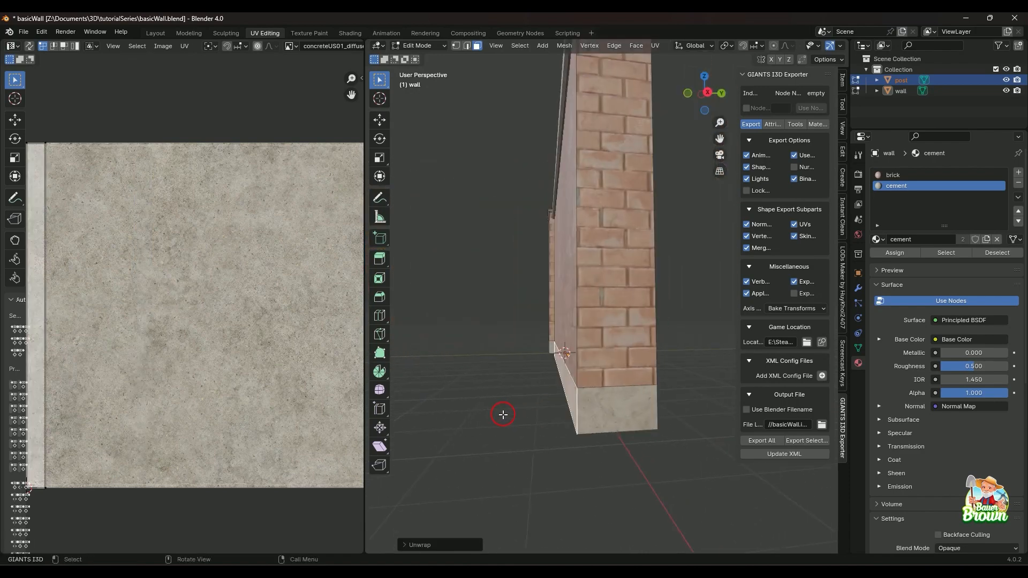
pyautogui.click(590, 412)
pyautogui.press('u')
pyautogui.press('u')
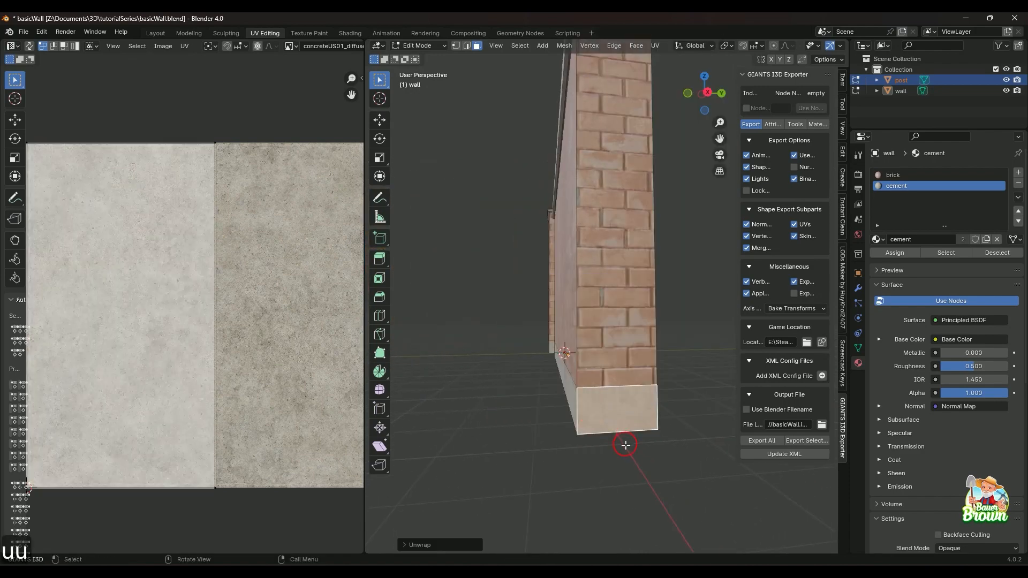
pyautogui.moveTo(624, 441)
pyautogui.mouseDown(button='middle')
pyautogui.moveTo(615, 432)
pyautogui.moveTo(700, 451)
pyautogui.moveTo(679, 428)
pyautogui.moveTo(512, 422)
pyautogui.moveTo(611, 413)
pyautogui.moveTo(562, 436)
pyautogui.moveTo(612, 445)
pyautogui.mouseUp(button='middle')
pyautogui.click(662, 416)
pyautogui.press('u')
pyautogui.press('u')
# Mark a seam on the cement base's vertical corner edge directly below the wall's existing brick seam.
pyautogui.scroll(3, 552, 429)
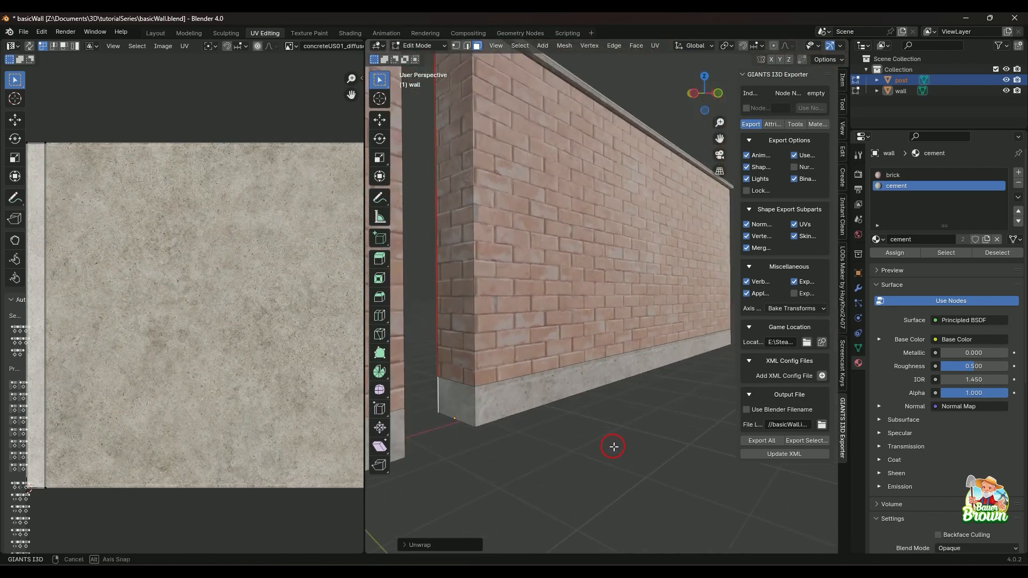
pyautogui.click(466, 413)
pyautogui.moveTo(523, 412); pyautogui.dragTo(630, 437, button='middle')
pyautogui.scroll(-3, 544, 427)
pyautogui.keyDown('shift'); pyautogui.moveTo(552, 427); pyautogui.dragTo(612, 412, button='middle'); pyautogui.keyUp('shift')
pyautogui.moveTo(518, 422)
pyautogui.keyDown('shift'); pyautogui.mouseDown(button='middle')
pyautogui.moveTo(611, 420)
pyautogui.moveTo(553, 420)
pyautogui.mouseUp(button='middle'); pyautogui.keyUp('shift')
pyautogui.press('2')
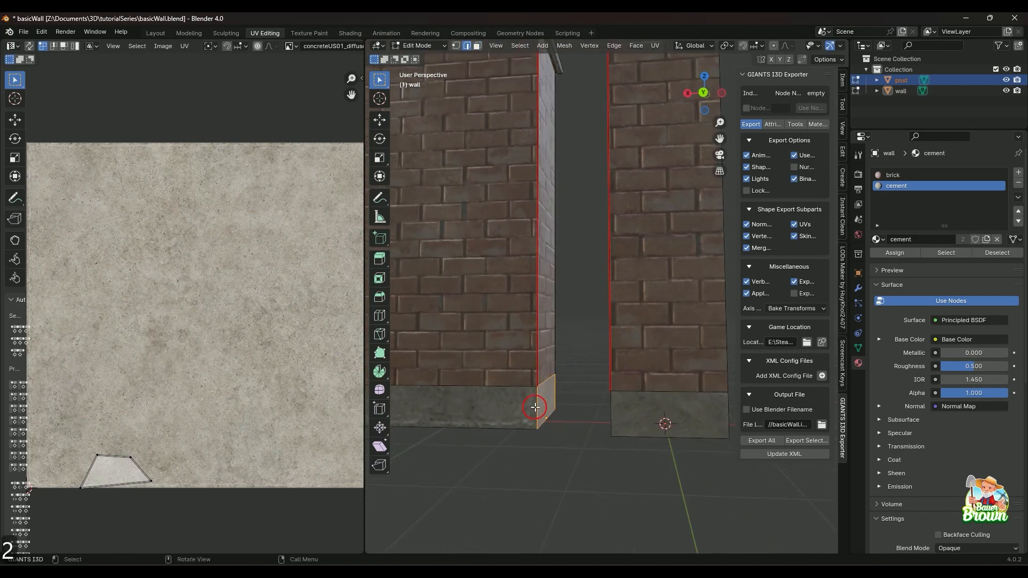
pyautogui.click(535, 405)
pyautogui.press('m')
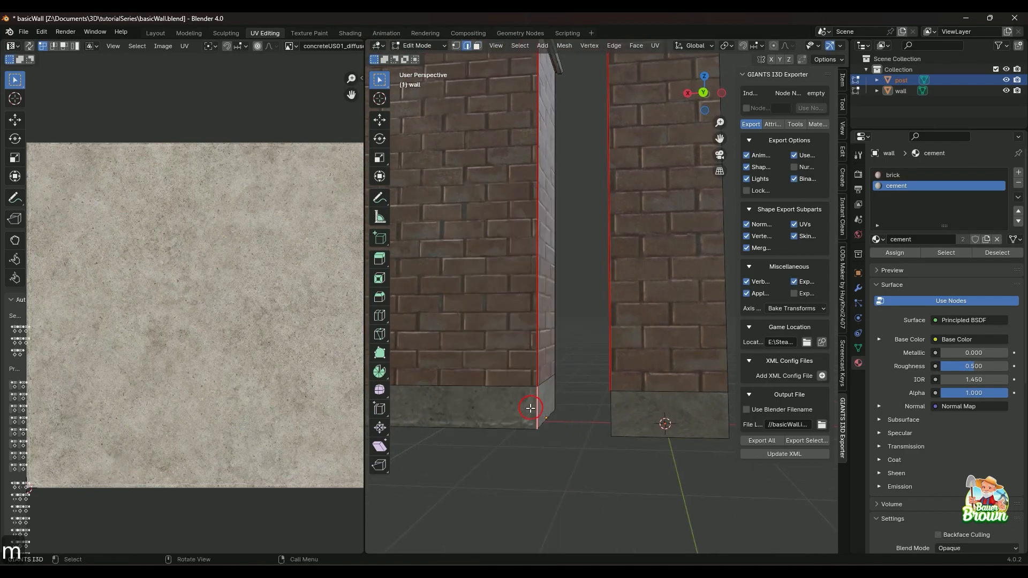
pyautogui.press('3')
# Select all four cement base faces of the wall and unwrap them together as one strip.
pyautogui.click(499, 412)
pyautogui.keyDown('shift'); pyautogui.click(541, 401); pyautogui.keyUp('shift')
pyautogui.moveTo(542, 405); pyautogui.dragTo(452, 414, button='middle')
pyautogui.keyDown('shift'); pyautogui.click(544, 452); pyautogui.keyUp('shift')
pyautogui.moveTo(544, 452); pyautogui.dragTo(558, 421, button='middle')
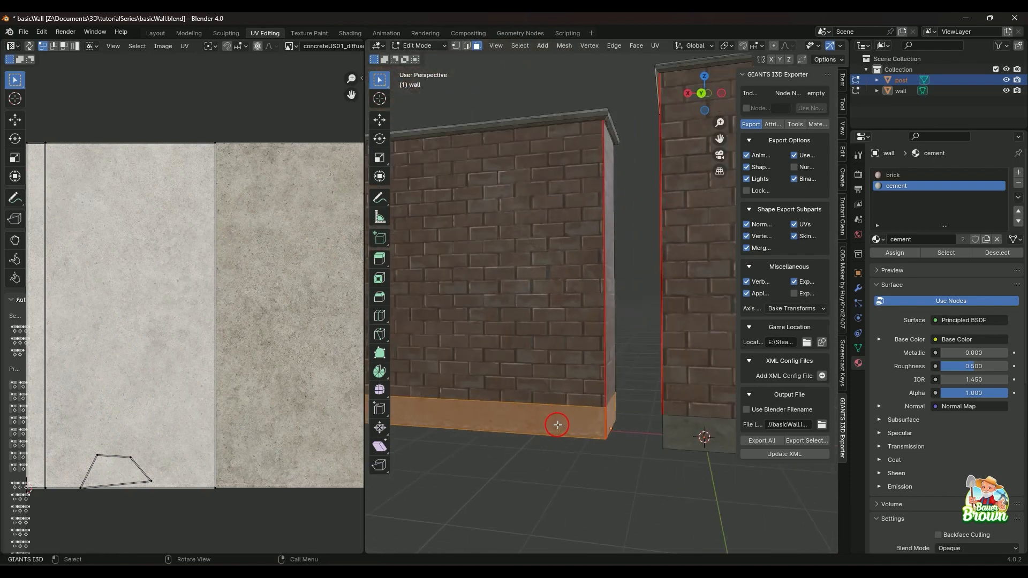
pyautogui.press('u')
pyautogui.click(558, 424)
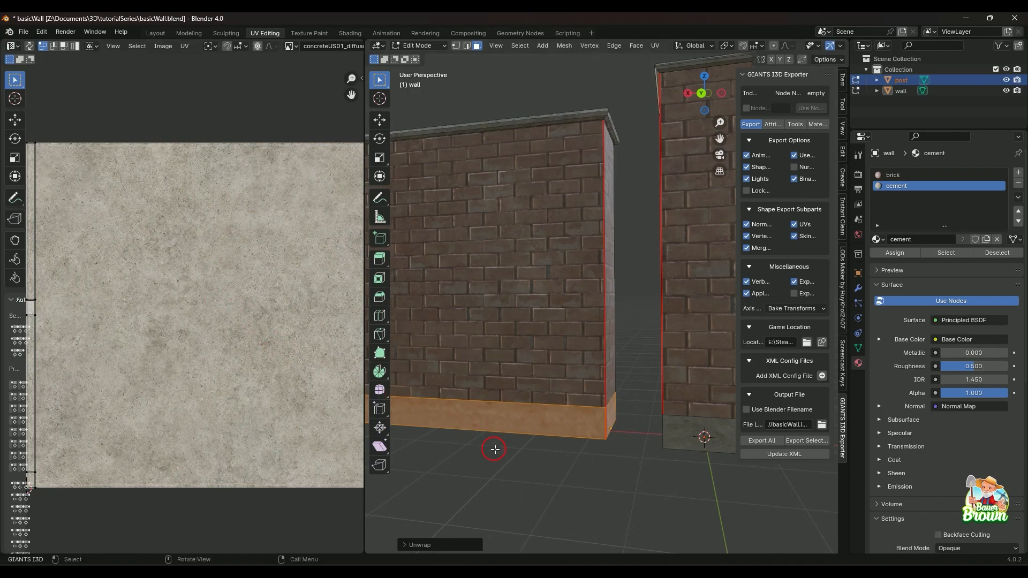
# Examine the concrete texture along the wall's base with the faces deselected, then restore their selection.
pyautogui.moveTo(465, 440); pyautogui.dragTo(597, 442, button='middle')
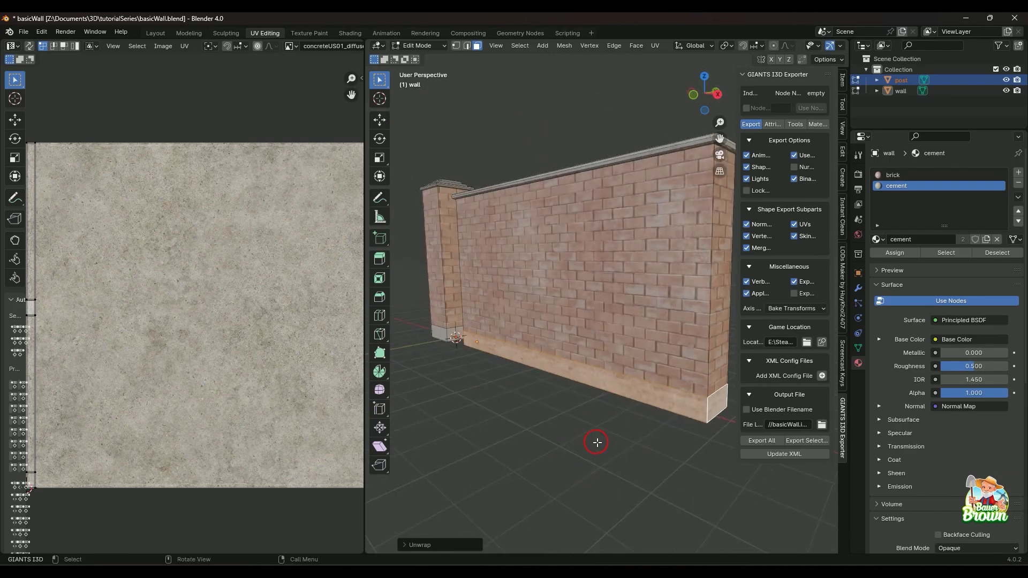
pyautogui.click(76, 279)
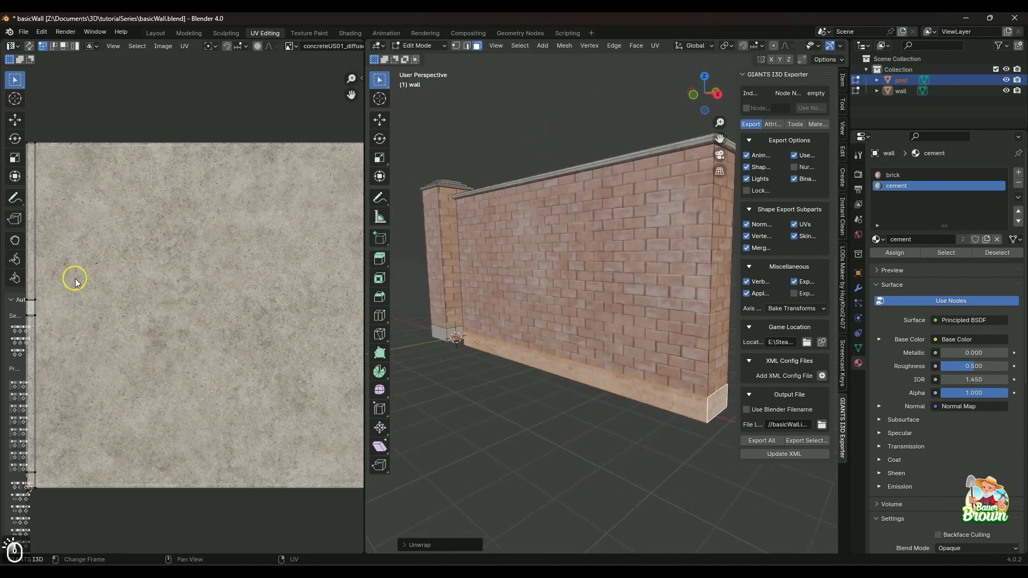
pyautogui.scroll(5, 624, 408)
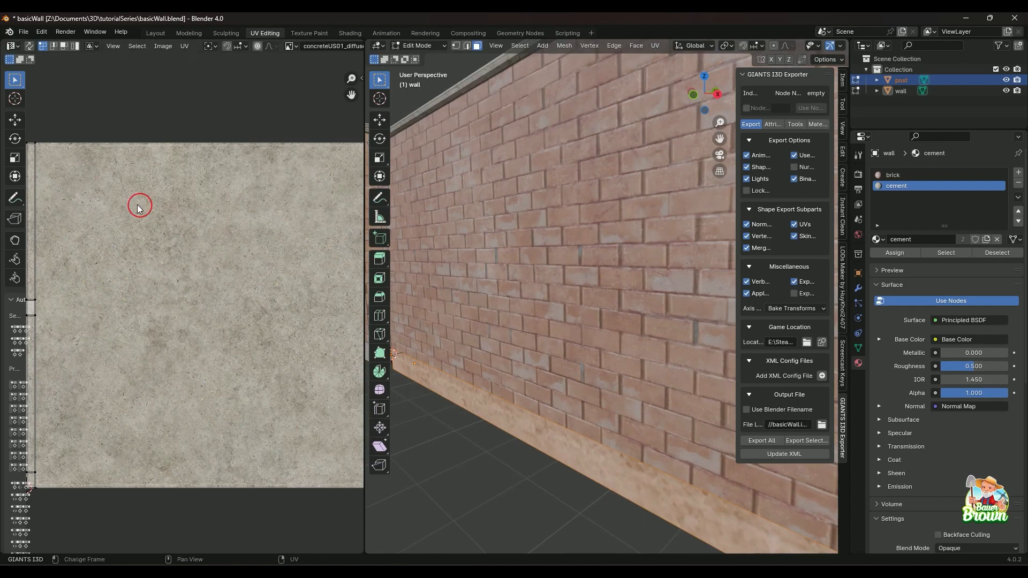
pyautogui.moveTo(535, 378); pyautogui.dragTo(599, 366, button='middle')
pyautogui.click(589, 432)
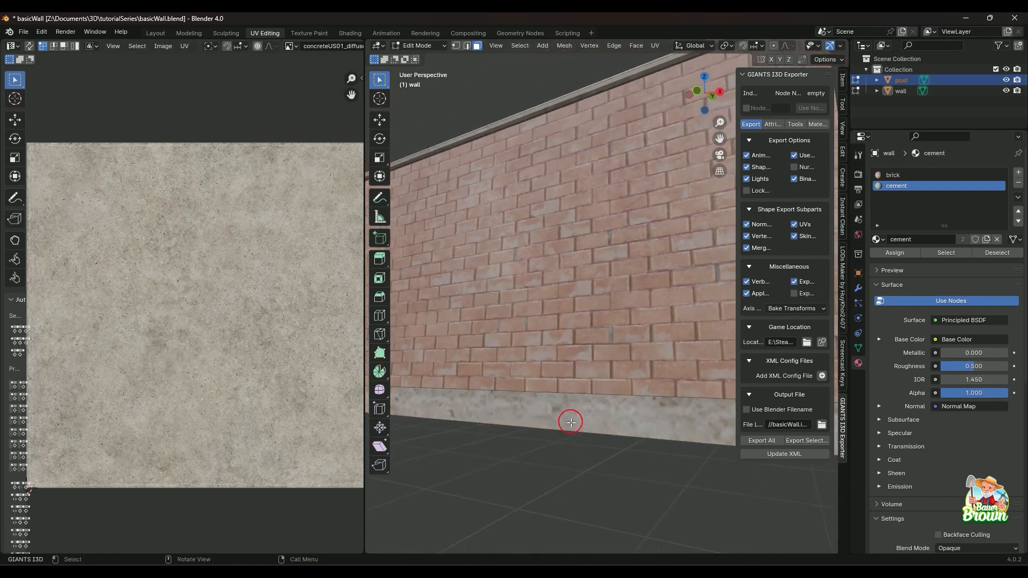
pyautogui.moveTo(571, 420); pyautogui.dragTo(636, 429, button='middle')
pyautogui.scroll(-2, 637, 430)
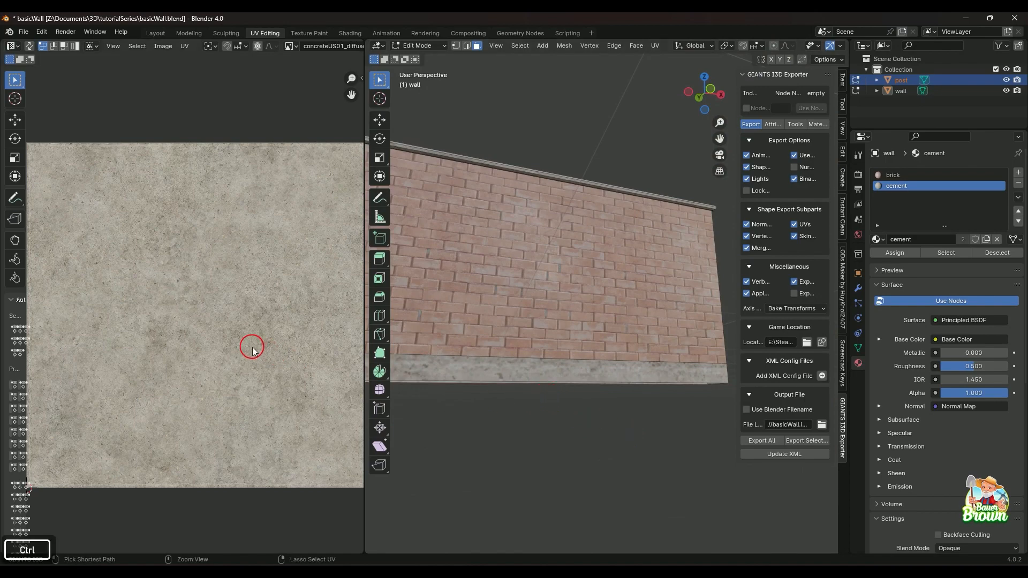
pyautogui.hotkey('ctrl', 'z')
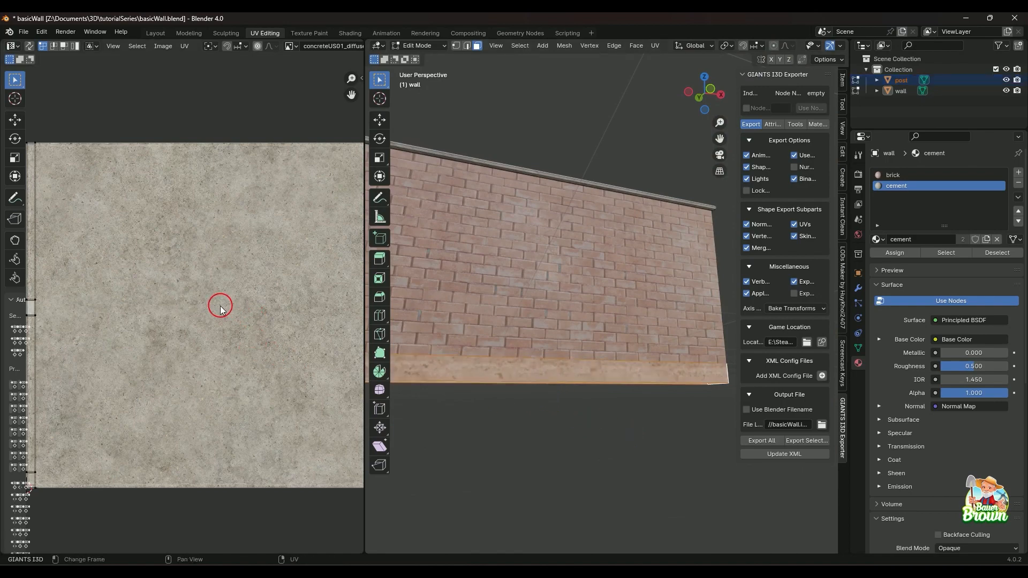
# Scale all the cement base UVs up together so the strip extends well beyond the concrete texture.
pyautogui.press('a')
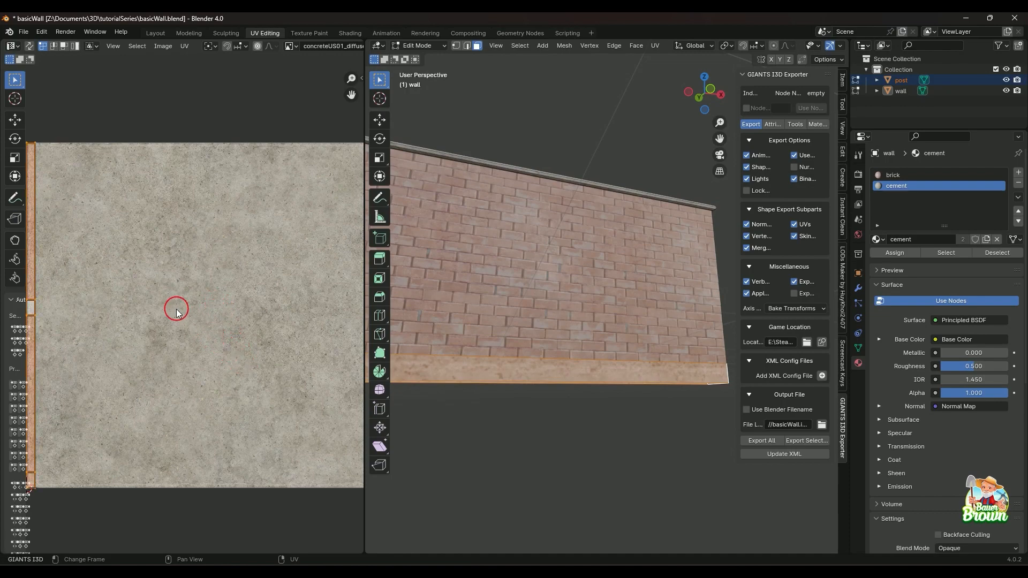
pyautogui.press('s')
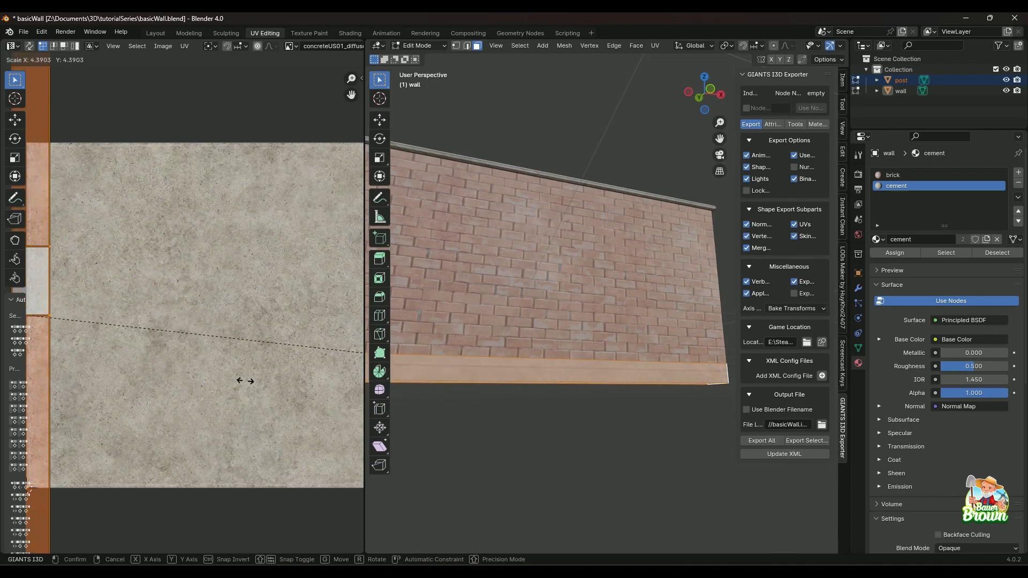
pyautogui.click(300, 429)
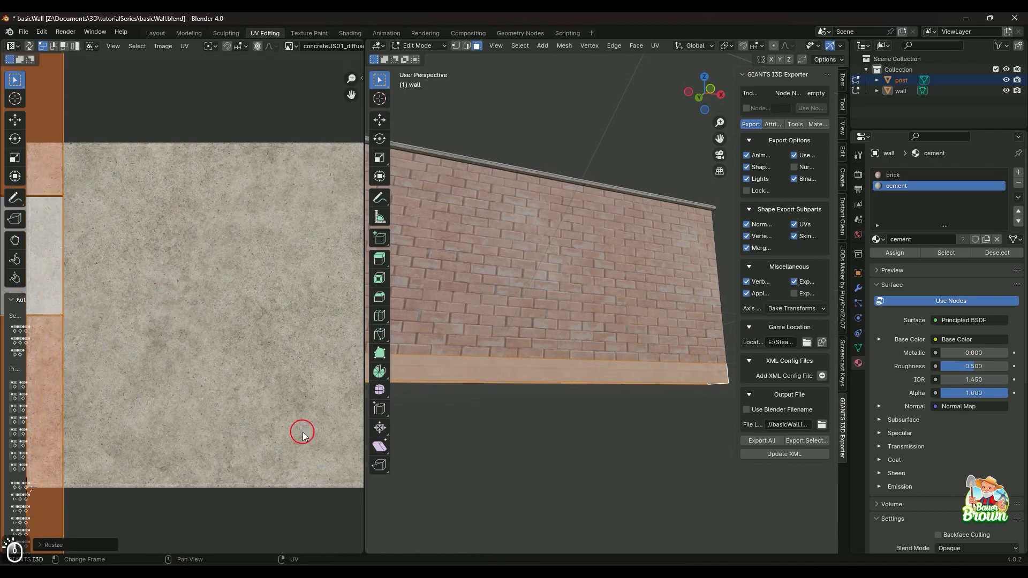
# Examine the concrete texture's tiling along the wall's cement base from several distances and angles.
pyautogui.scroll(3, 509, 448)
pyautogui.moveTo(508, 452); pyautogui.dragTo(609, 423, button='middle')
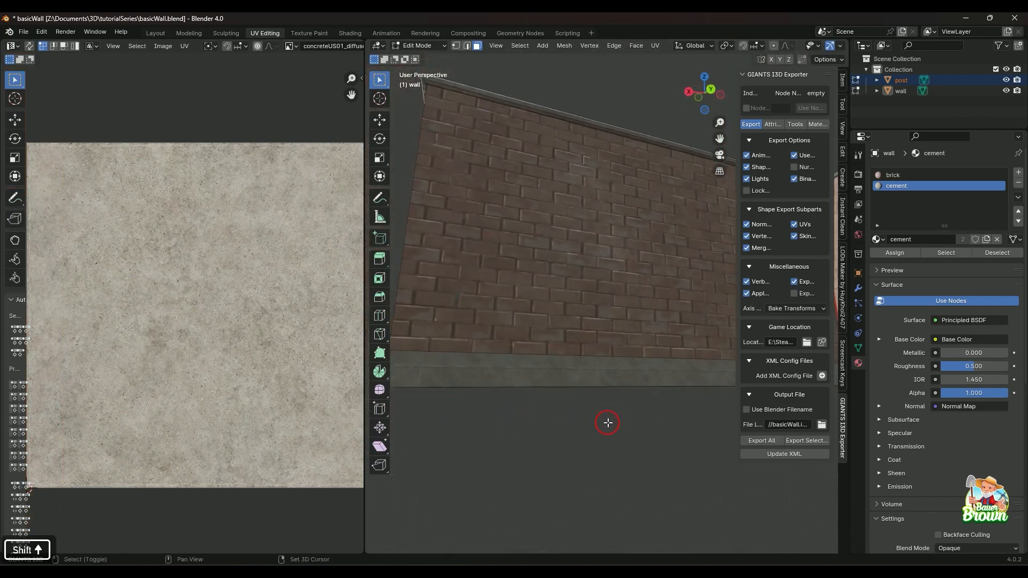
pyautogui.scroll(2, 526, 429)
pyautogui.keyDown('shift'); pyautogui.moveTo(529, 449); pyautogui.dragTo(628, 352, button='middle'); pyautogui.keyUp('shift')
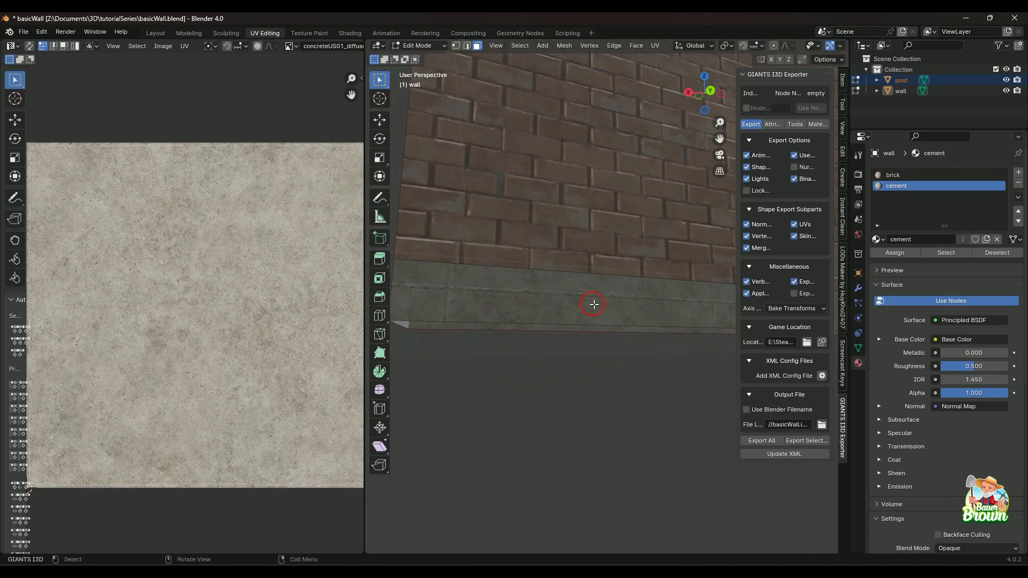
pyautogui.keyDown('shift'); pyautogui.moveTo(593, 304); pyautogui.dragTo(630, 323, button='middle'); pyautogui.keyUp('shift')
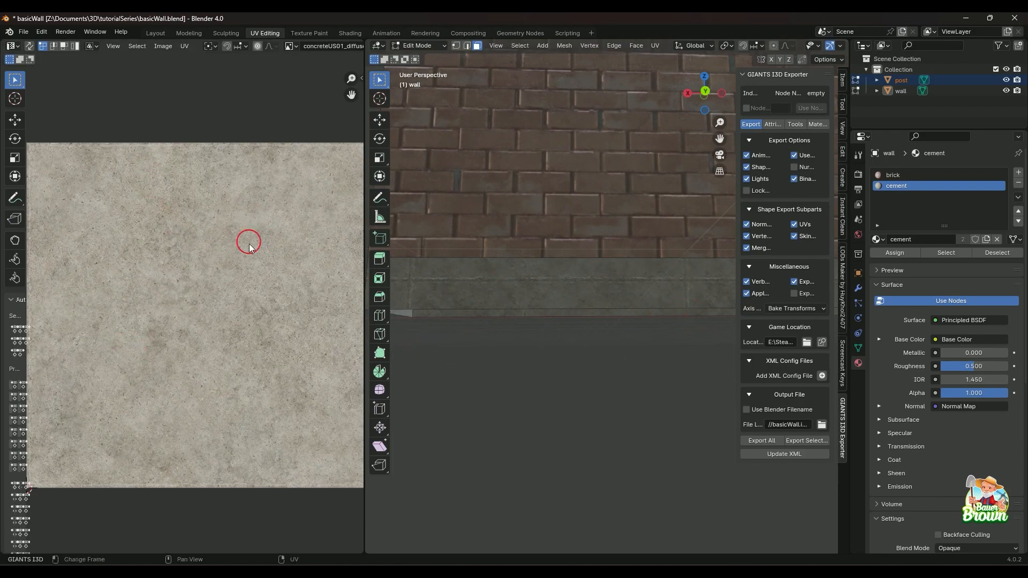
pyautogui.press('Home')
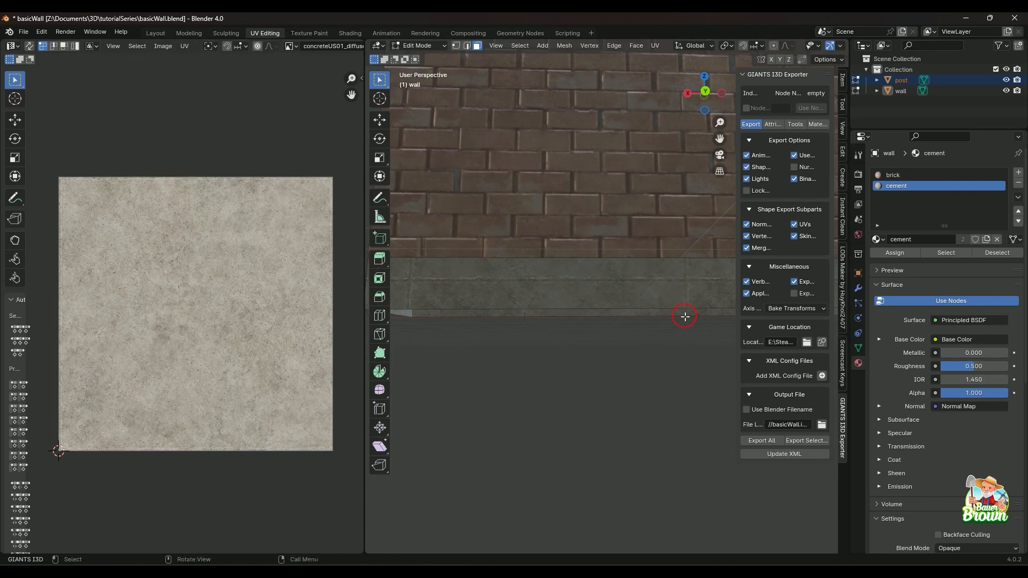
pyautogui.scroll(-1, 537, 330)
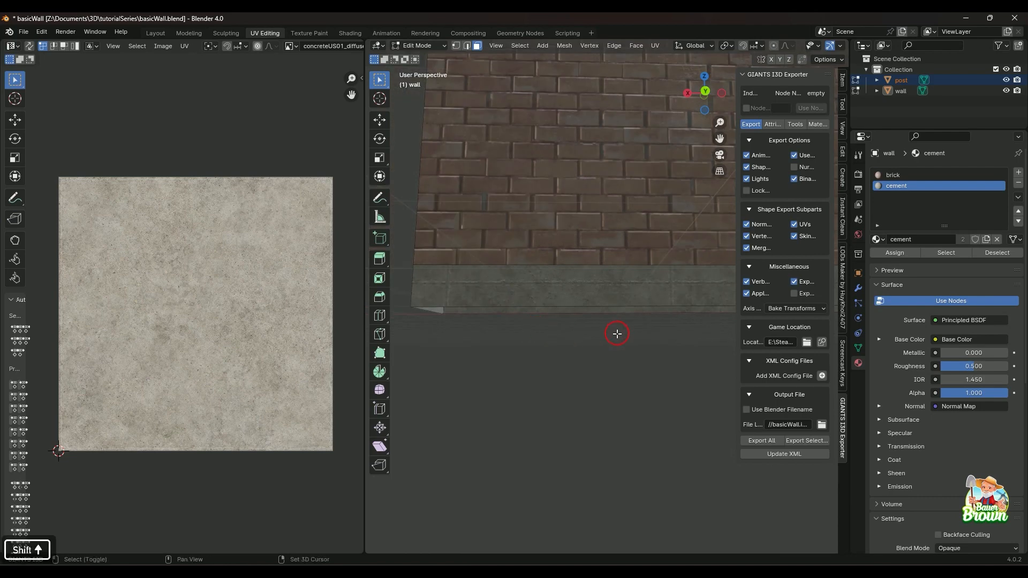
pyautogui.keyDown('shift'); pyautogui.moveTo(617, 335); pyautogui.dragTo(474, 341, button='middle'); pyautogui.keyUp('shift')
pyautogui.moveTo(489, 307); pyautogui.dragTo(445, 343, button='middle')
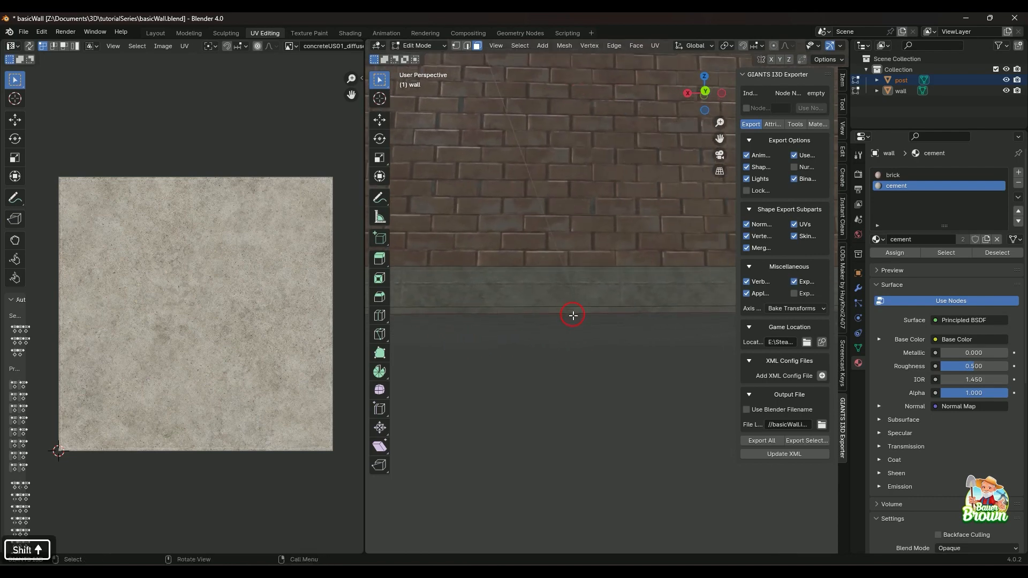
pyautogui.moveTo(574, 315); pyautogui.dragTo(568, 334, button='middle')
pyautogui.press('shift')
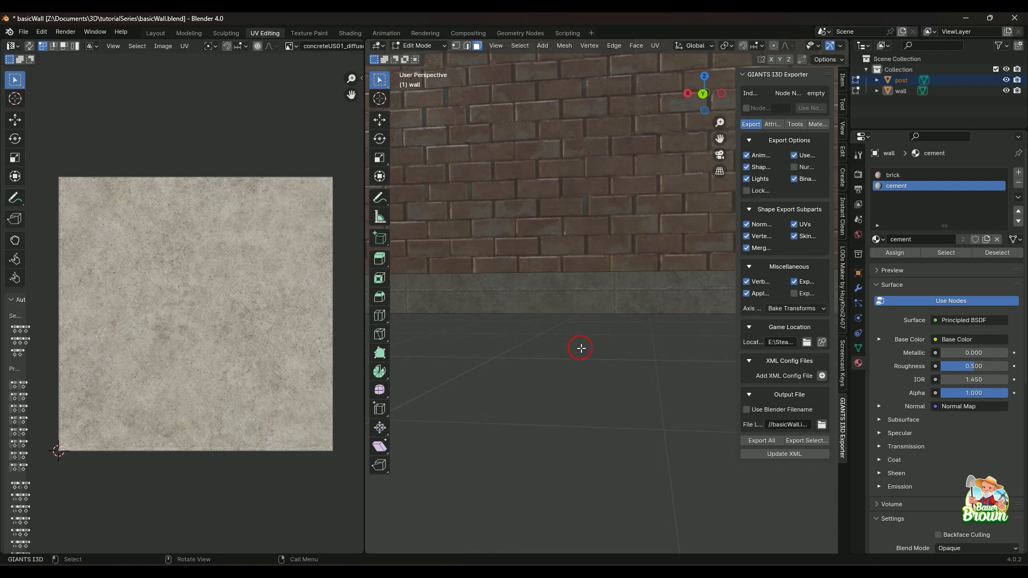
pyautogui.moveTo(552, 336); pyautogui.dragTo(587, 376, button='middle')
pyautogui.scroll(-1, 556, 379)
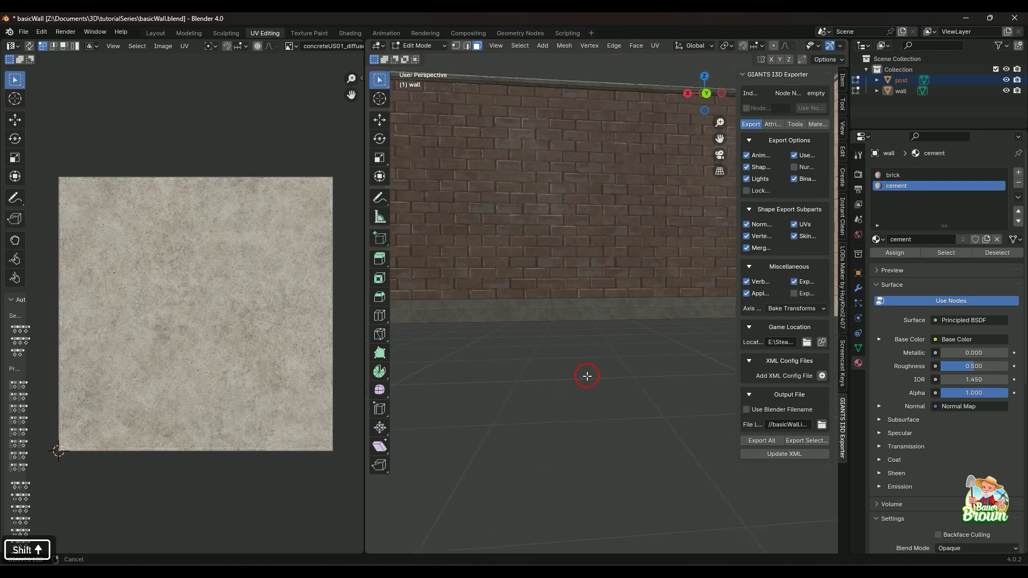
# Unwrap the long cement base face on the wall's shaded side, fitting its UVs inside the texture with about 0.99 scale and a slight X shift.
pyautogui.click(575, 314)
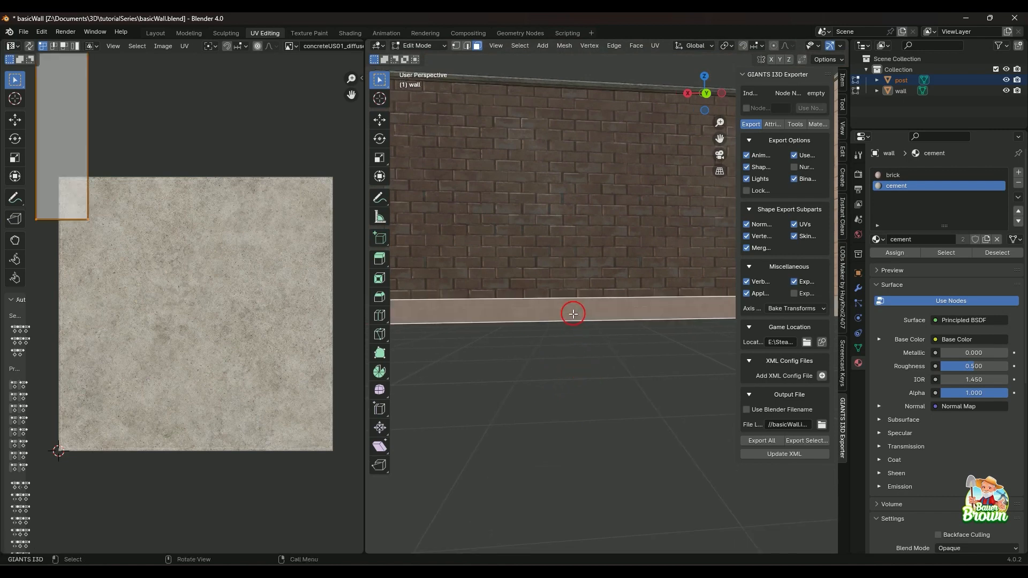
pyautogui.press('u')
pyautogui.click(575, 311)
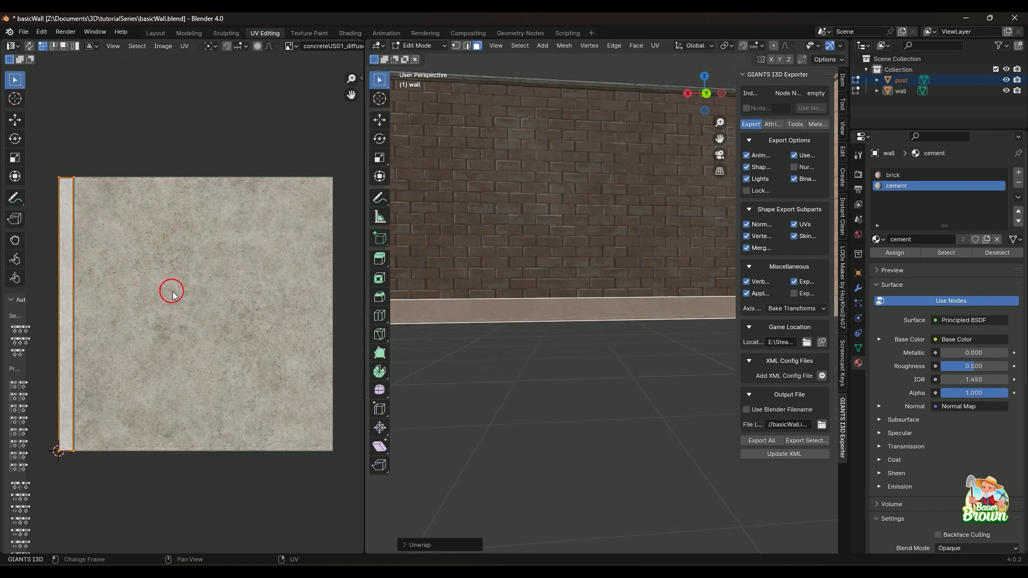
pyautogui.press('s')
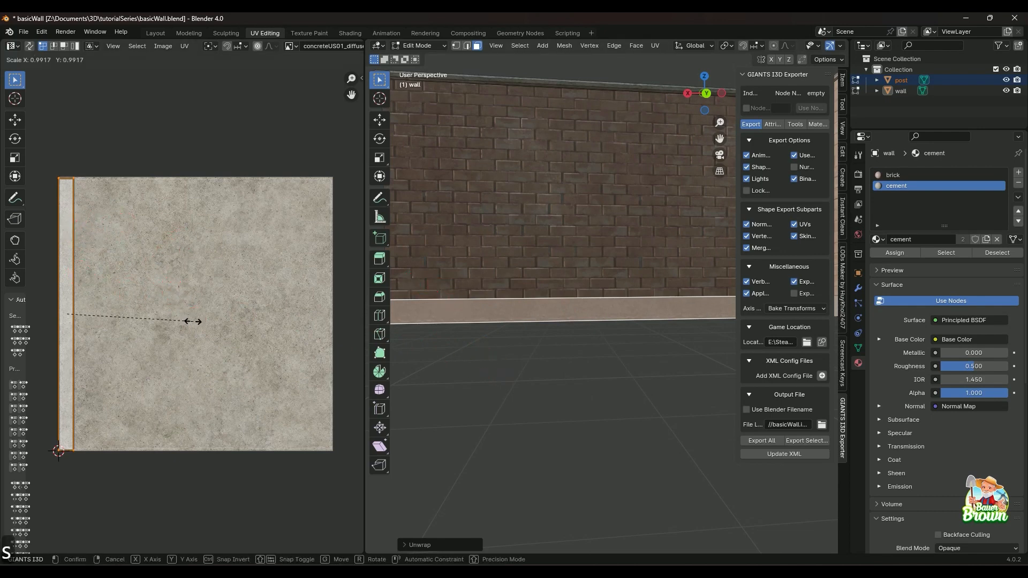
pyautogui.click(193, 322)
pyautogui.press('g')
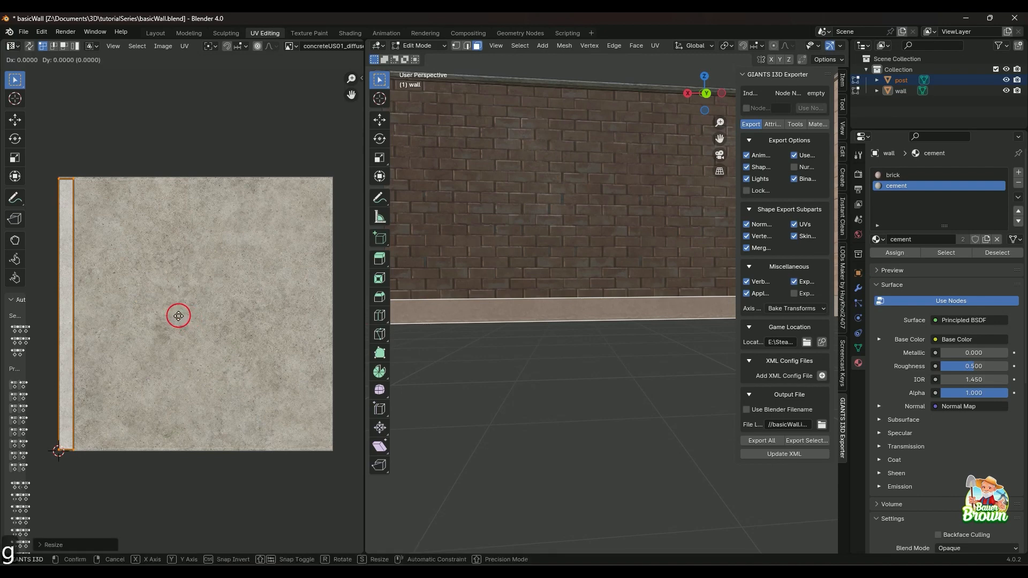
pyautogui.press('x')
pyautogui.click(189, 316)
pyautogui.click(565, 361)
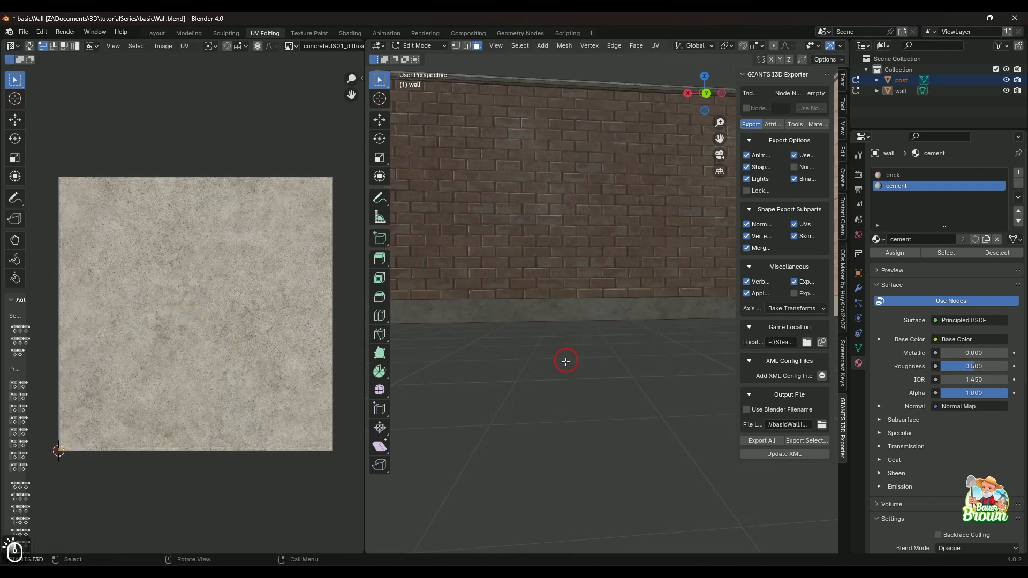
# Unwrap the cement base face at the wall's end, fitting its UVs inside the texture by shrinking them slightly and shifting about 0.014 along X.
pyautogui.scroll(2, 552, 366)
pyautogui.keyDown('shift'); pyautogui.moveTo(489, 346); pyautogui.dragTo(573, 336, button='middle'); pyautogui.keyUp('shift')
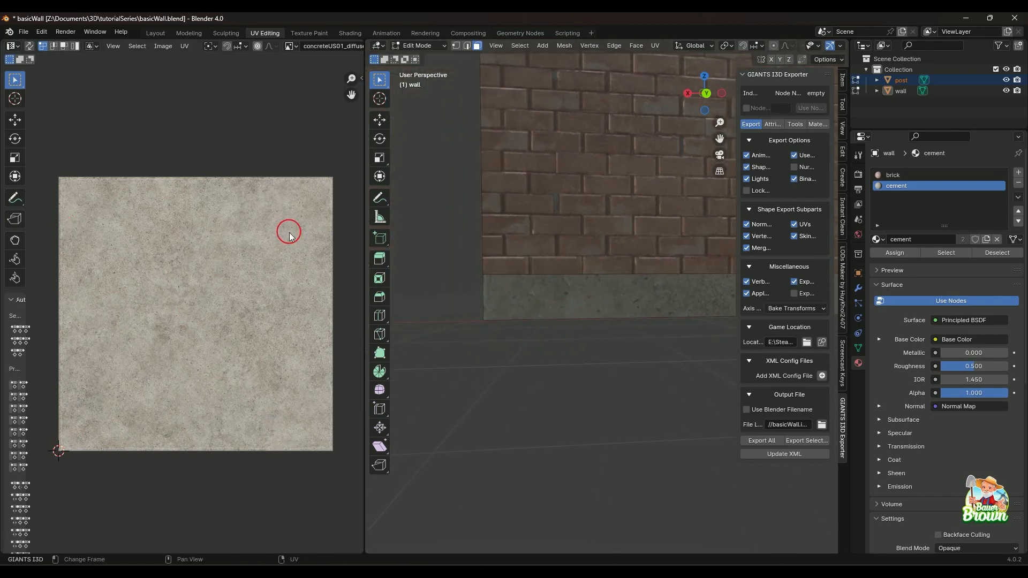
pyautogui.moveTo(558, 311); pyautogui.dragTo(626, 369, button='middle')
pyautogui.click(669, 384)
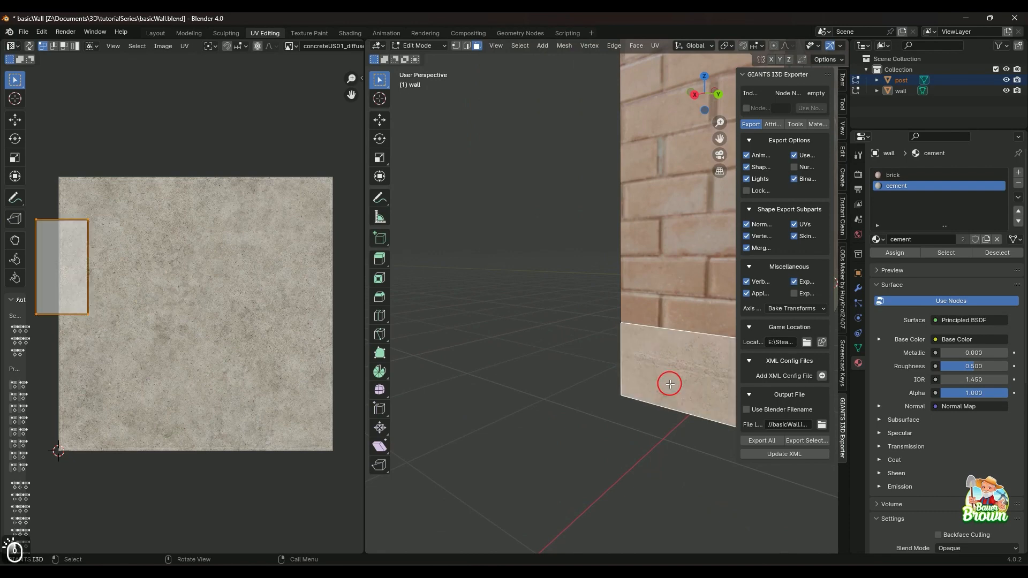
pyautogui.press('u')
pyautogui.click(668, 385)
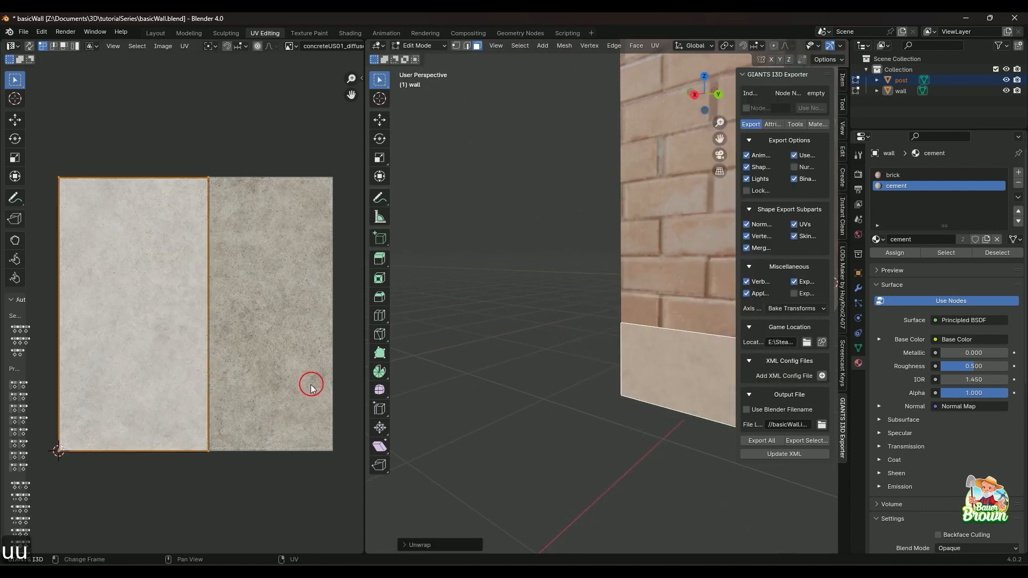
pyautogui.press('s')
pyautogui.click(208, 373)
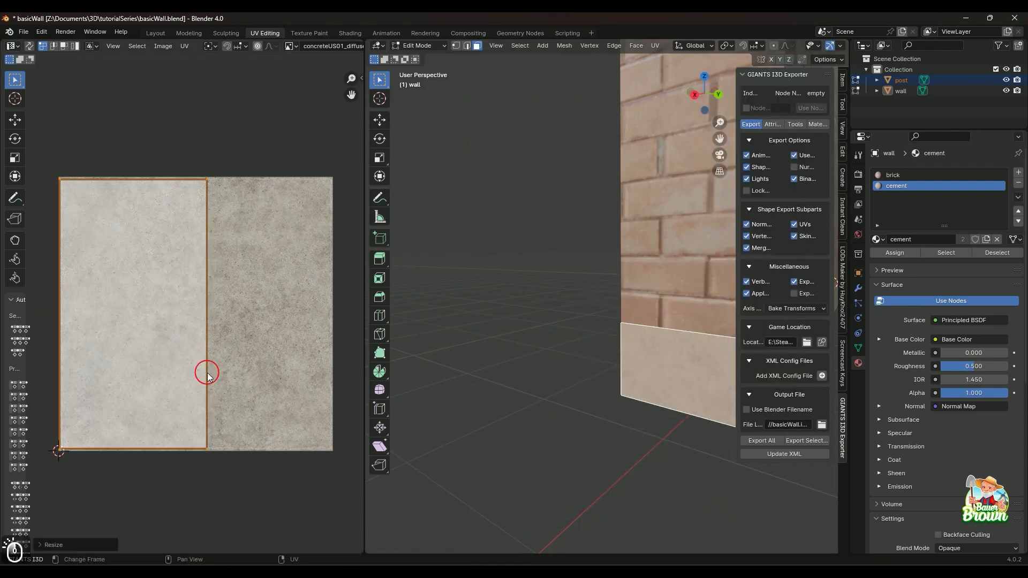
pyautogui.press('g')
pyautogui.press('x')
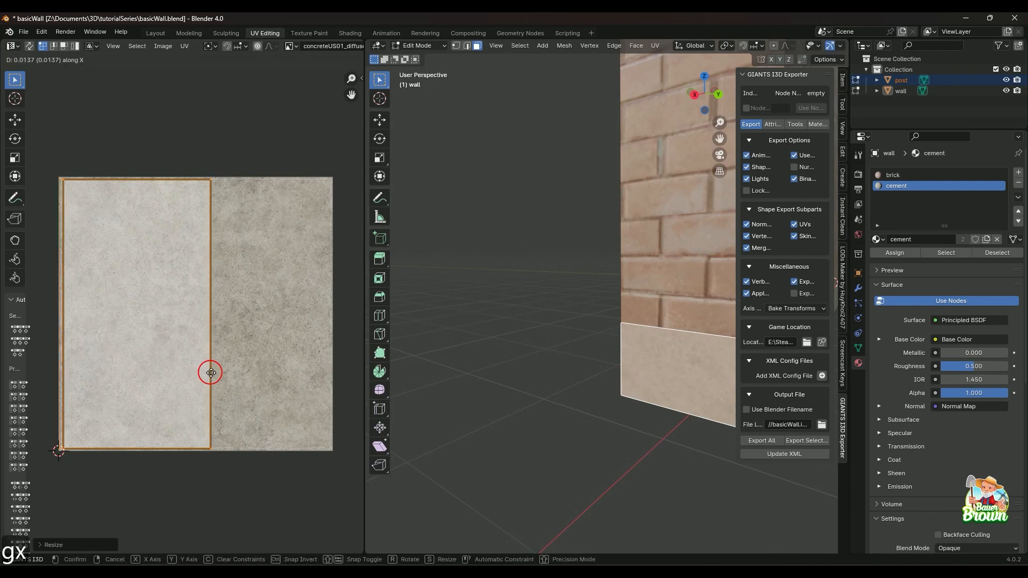
pyautogui.click(212, 373)
# Unwrap the long cement base face on the wall's opposite side, fitting its UVs inside the texture with a slight X shift and reduction.
pyautogui.moveTo(493, 402); pyautogui.dragTo(588, 395, button='middle')
pyautogui.keyDown('shift'); pyautogui.click(588, 395); pyautogui.keyUp('shift')
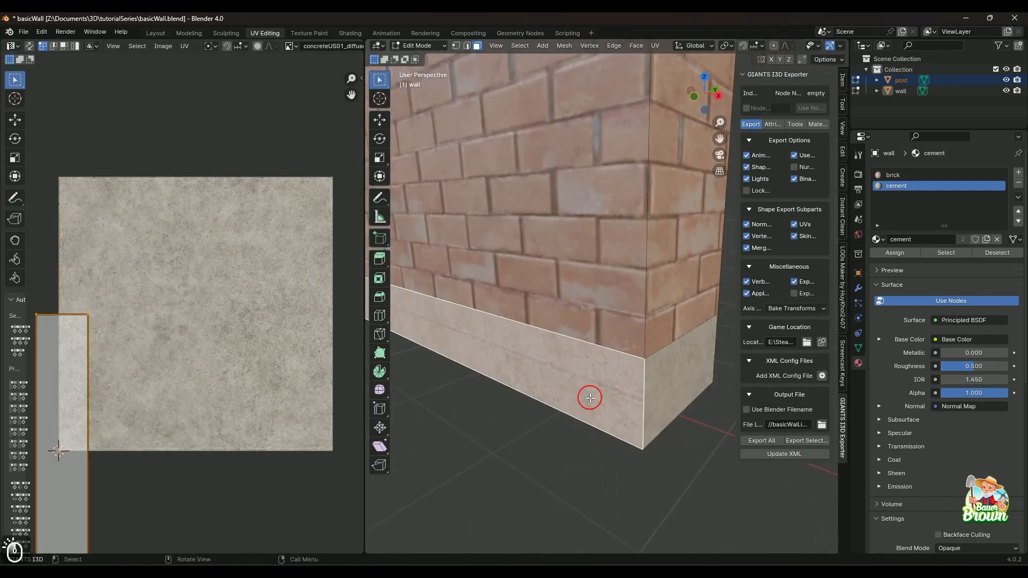
pyautogui.press('u')
pyautogui.press('u')
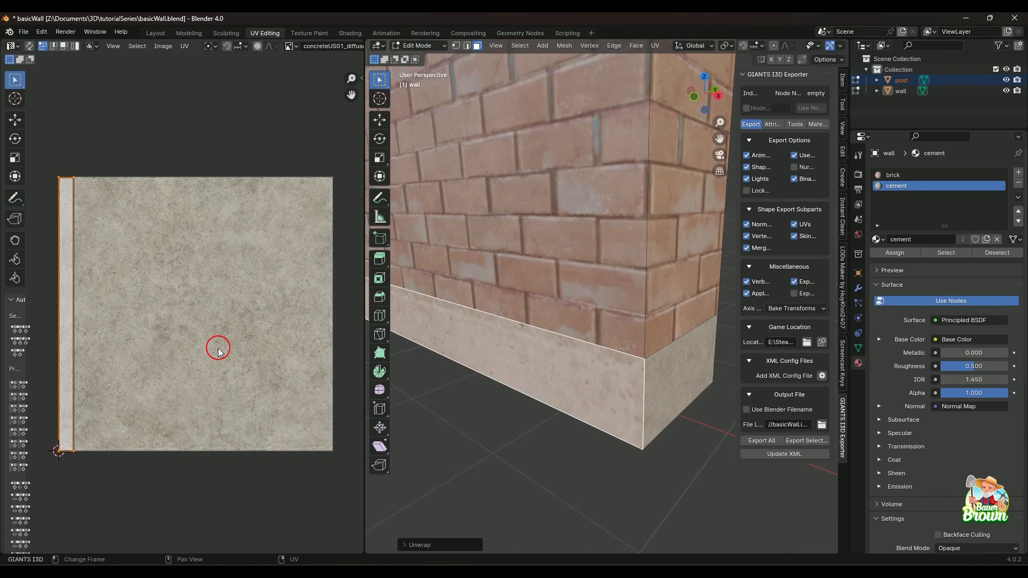
pyautogui.press('g')
pyautogui.press('x')
pyautogui.click(223, 348)
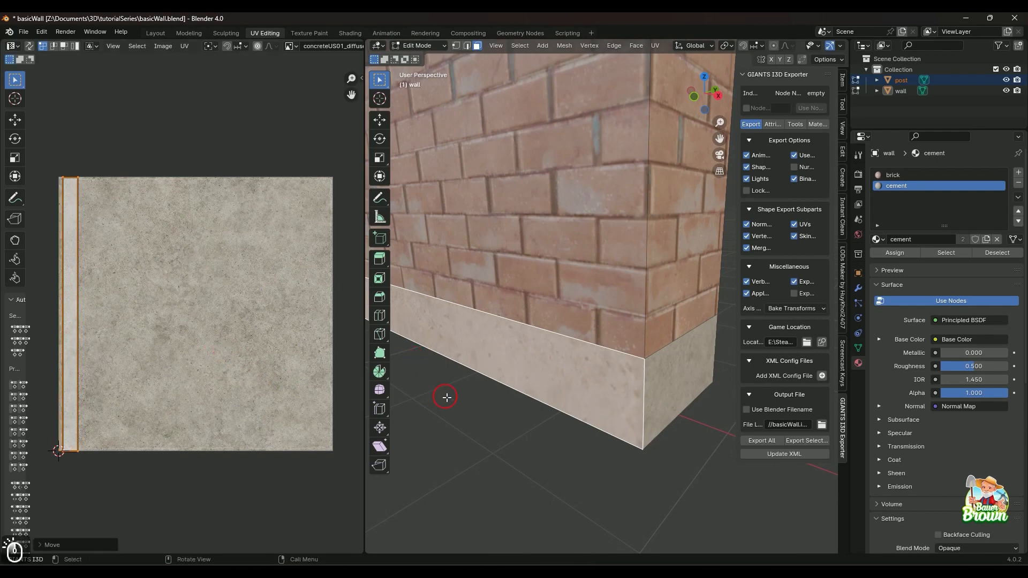
pyautogui.keyDown('shift'); pyautogui.moveTo(484, 421); pyautogui.dragTo(517, 424, button='middle'); pyautogui.keyUp('shift')
pyautogui.press('s')
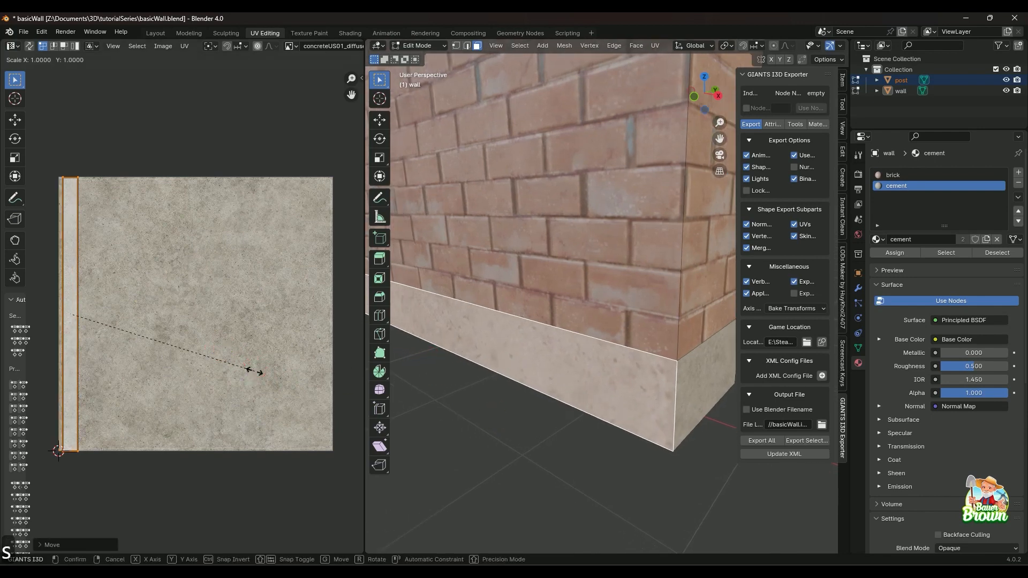
pyautogui.click(252, 370)
# Examine the concrete texture along the long base face and around the wall's corners for visible seams.
pyautogui.moveTo(492, 391); pyautogui.dragTo(587, 391, button='middle')
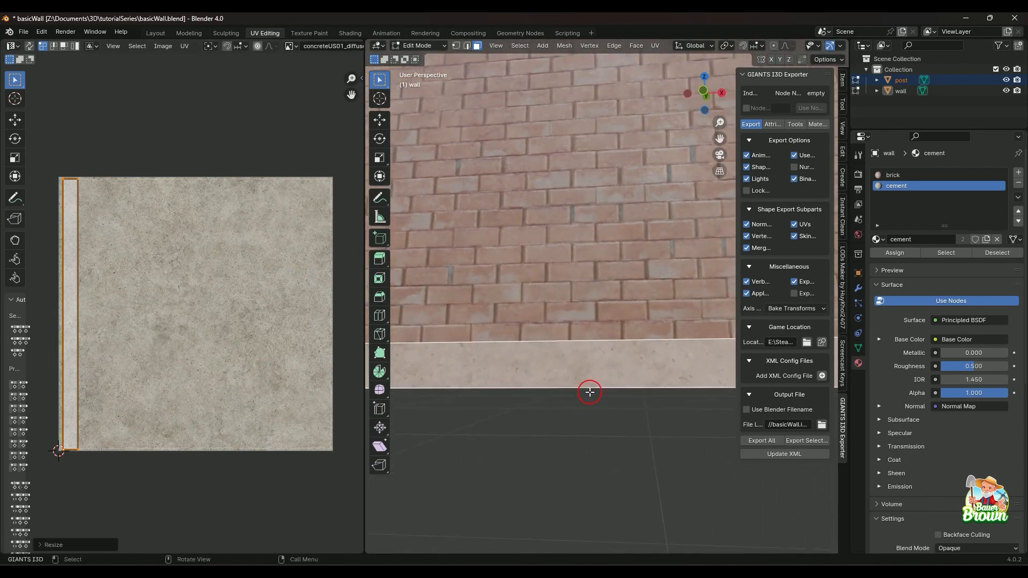
pyautogui.click(581, 426)
pyautogui.moveTo(581, 426); pyautogui.dragTo(514, 419, button='middle')
pyautogui.click(536, 317)
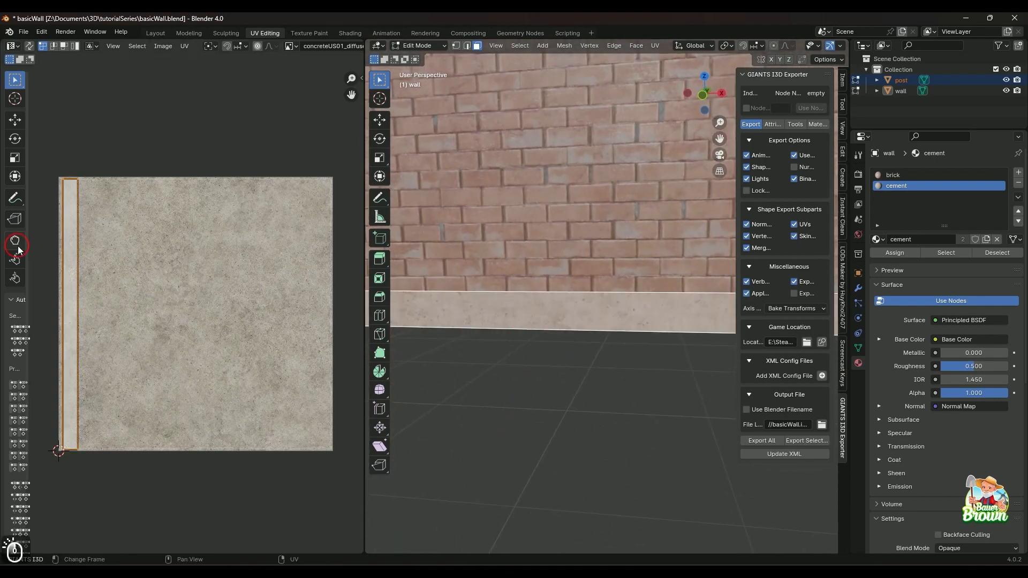
pyautogui.click(66, 258)
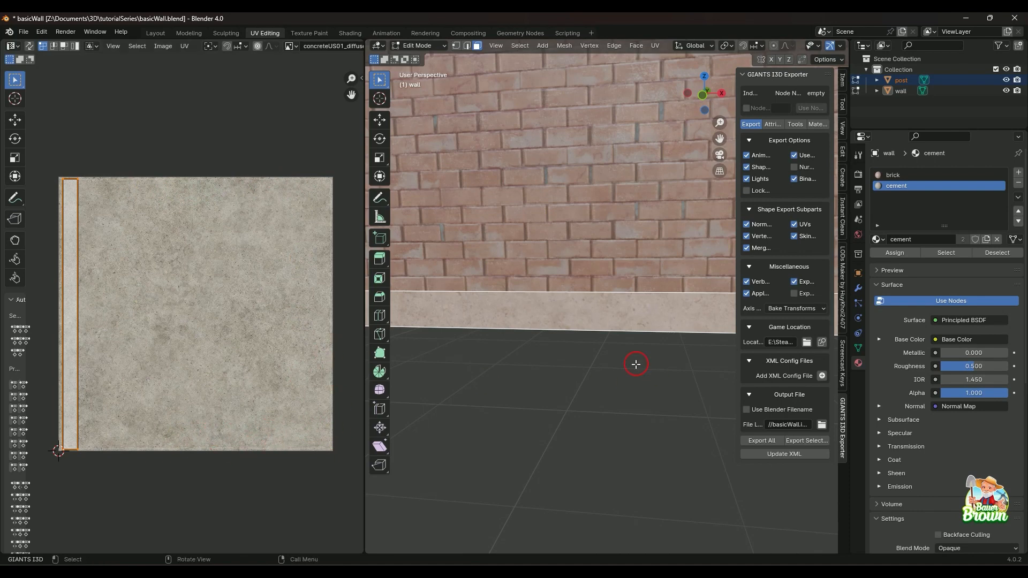
pyautogui.keyDown('shift'); pyautogui.moveTo(514, 401); pyautogui.dragTo(637, 409, button='middle'); pyautogui.keyUp('shift')
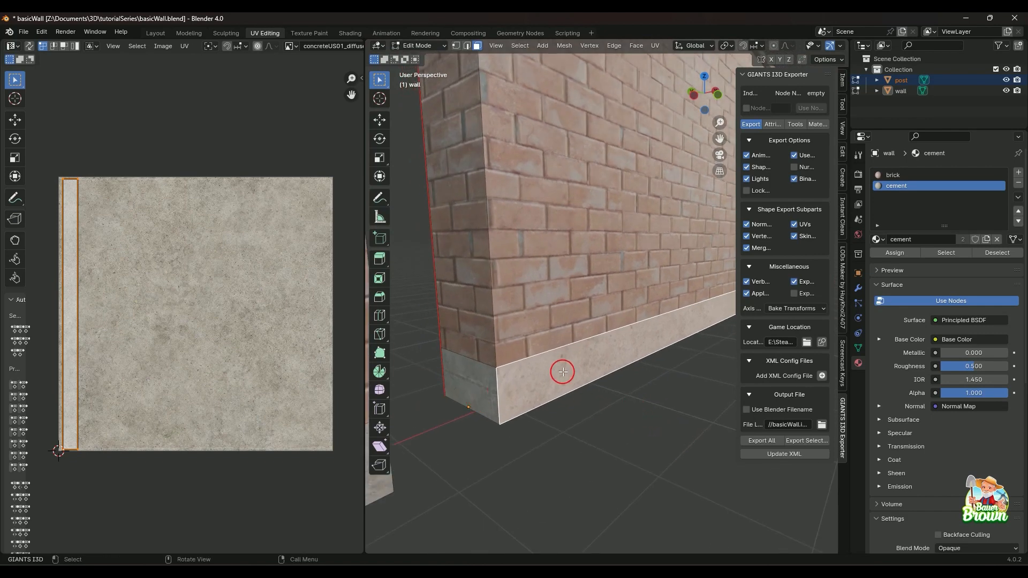
pyautogui.moveTo(599, 377); pyautogui.dragTo(500, 379, button='middle')
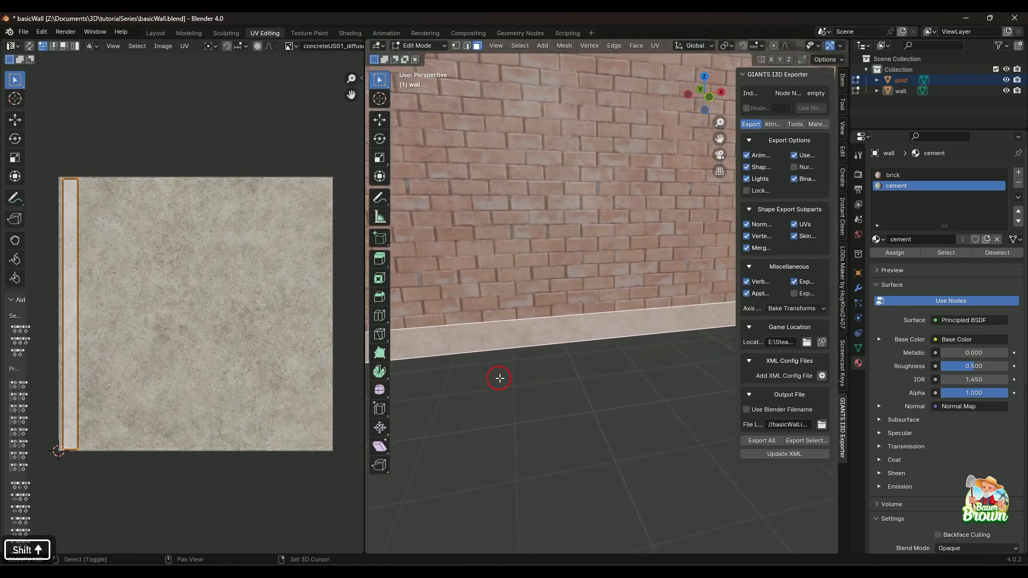
pyautogui.moveTo(689, 321); pyautogui.dragTo(574, 328, button='middle')
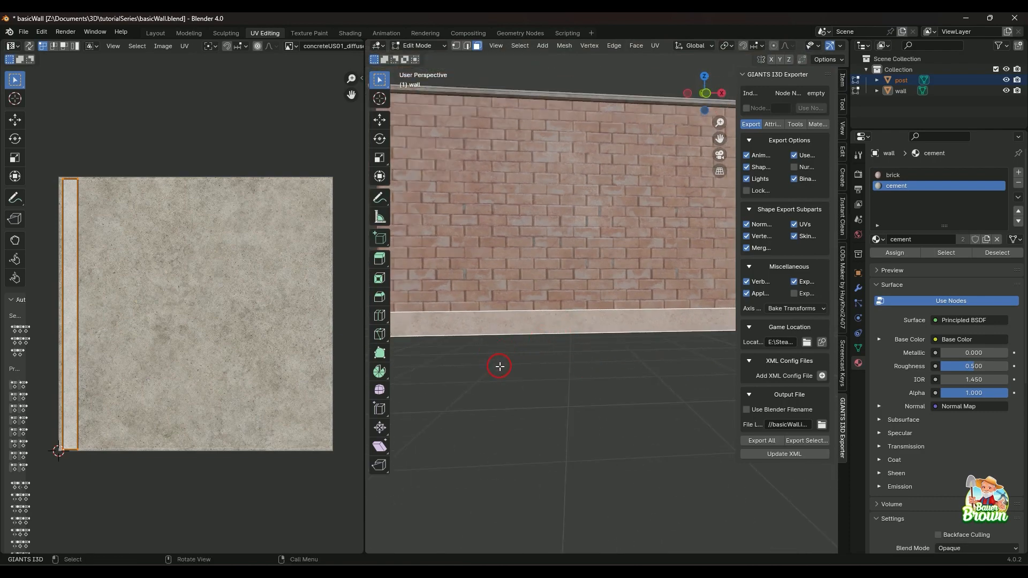
pyautogui.moveTo(499, 366); pyautogui.dragTo(549, 401, button='middle')
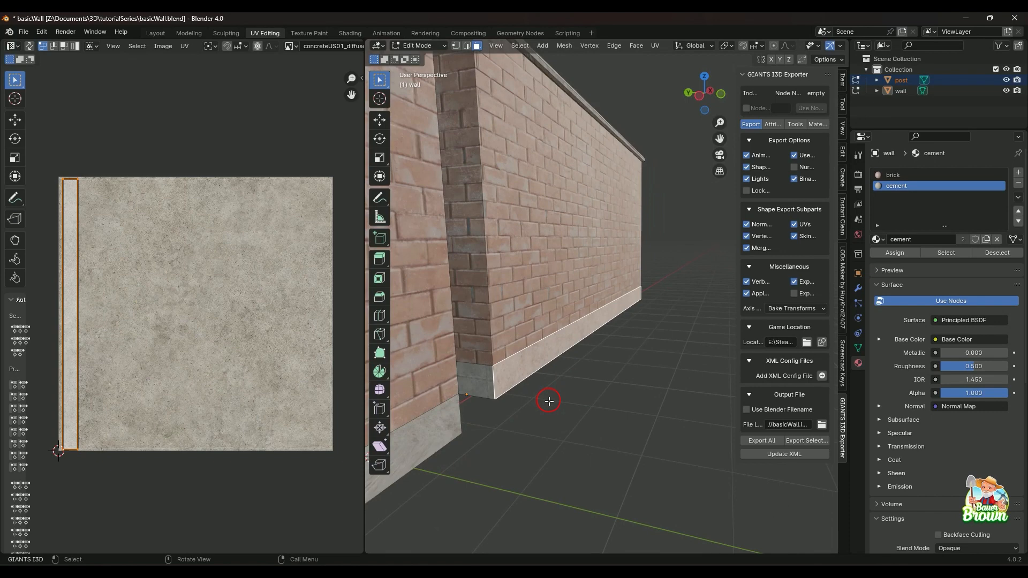
# Unwrap the small cement base face on the wall end facing the post, shrinking its UVs slightly to fit inside the concrete texture.
pyautogui.click(481, 387)
pyautogui.moveTo(507, 409); pyautogui.dragTo(514, 410, button='middle')
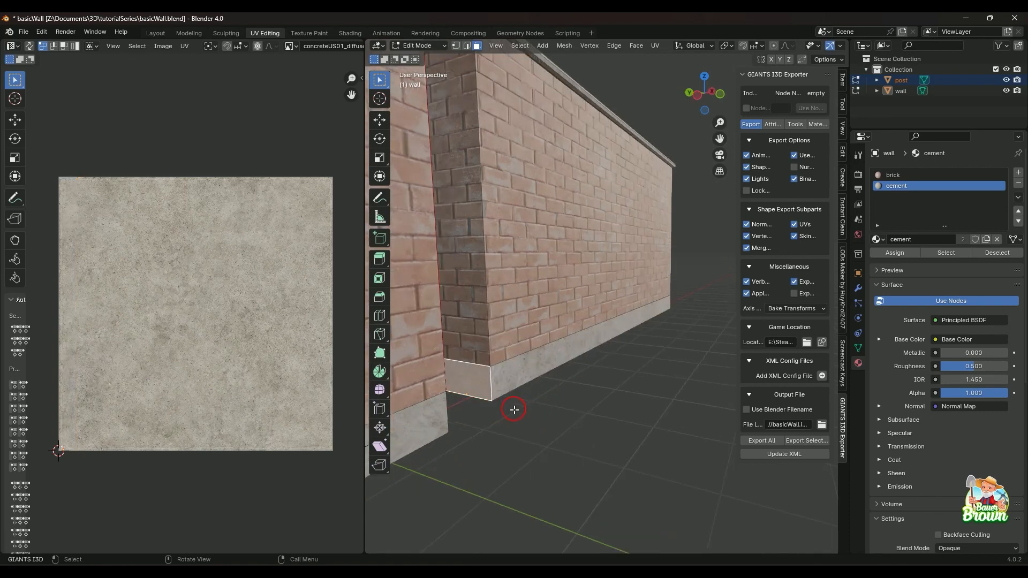
pyautogui.scroll(2, 536, 433)
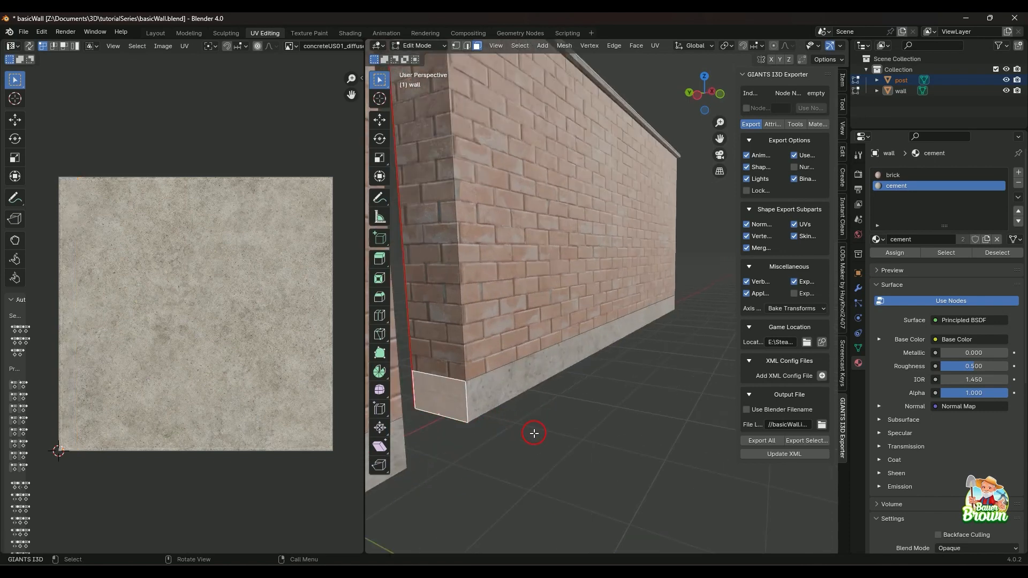
pyautogui.press('u')
pyautogui.press('u')
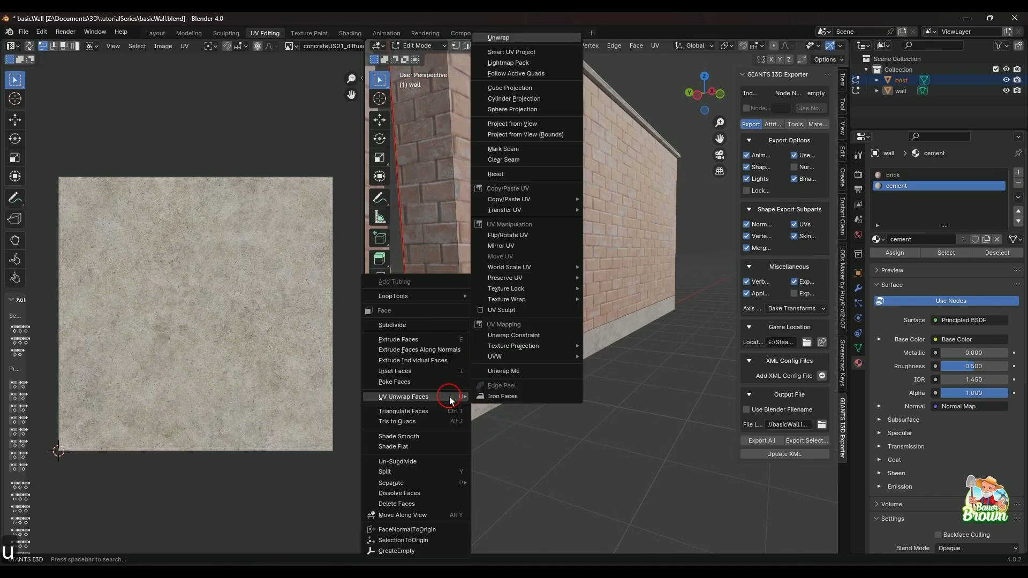
pyautogui.press('s')
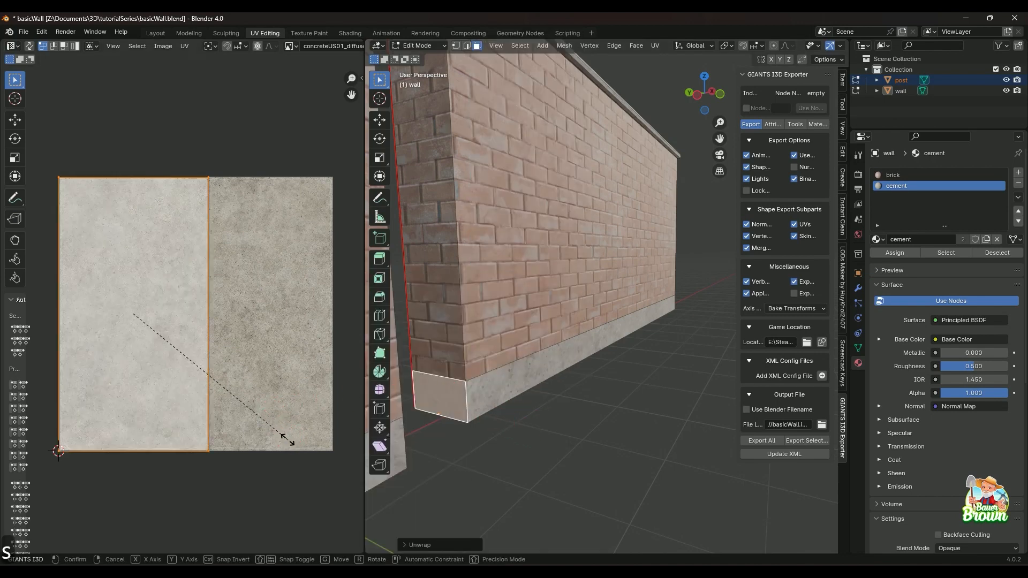
pyautogui.click(278, 432)
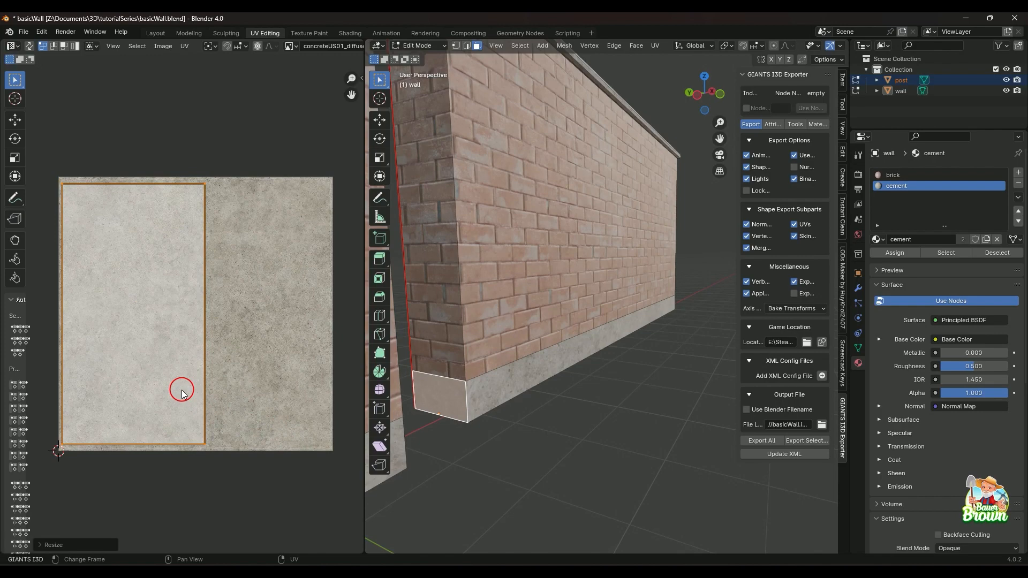
pyautogui.click(576, 428)
# Examine the cement caps on top of the post and wall from above and from the sides.
pyautogui.moveTo(575, 429); pyautogui.dragTo(623, 377, button='middle')
pyautogui.moveTo(518, 358)
pyautogui.mouseDown(button='middle')
pyautogui.moveTo(638, 397)
pyautogui.moveTo(613, 366)
pyautogui.moveTo(541, 374)
pyautogui.moveTo(605, 413)
pyautogui.moveTo(599, 367)
pyautogui.moveTo(548, 339)
pyautogui.moveTo(544, 312)
pyautogui.moveTo(520, 364)
pyautogui.moveTo(576, 378)
pyautogui.moveTo(486, 390)
pyautogui.moveTo(488, 367)
pyautogui.moveTo(545, 389)
pyautogui.moveTo(532, 373)
pyautogui.moveTo(536, 381)
pyautogui.moveTo(562, 344)
pyautogui.moveTo(546, 355)
pyautogui.moveTo(564, 395)
pyautogui.moveTo(574, 397)
pyautogui.moveTo(573, 385)
pyautogui.mouseUp(button='middle')
pyautogui.scroll(2, 578, 405)
pyautogui.moveTo(569, 328); pyautogui.dragTo(569, 375, button='middle')
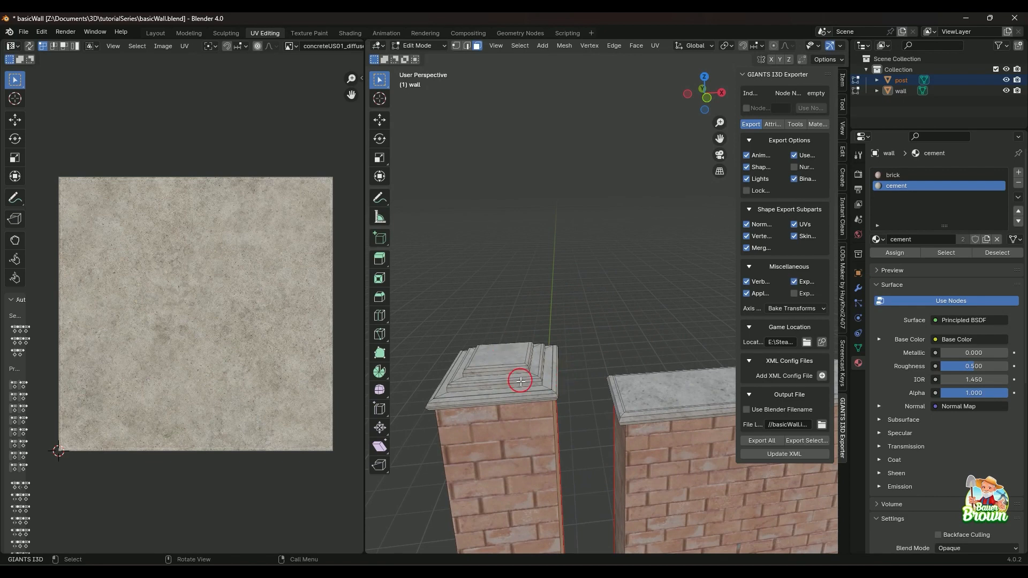
pyautogui.moveTo(552, 423); pyautogui.dragTo(543, 389, button='middle')
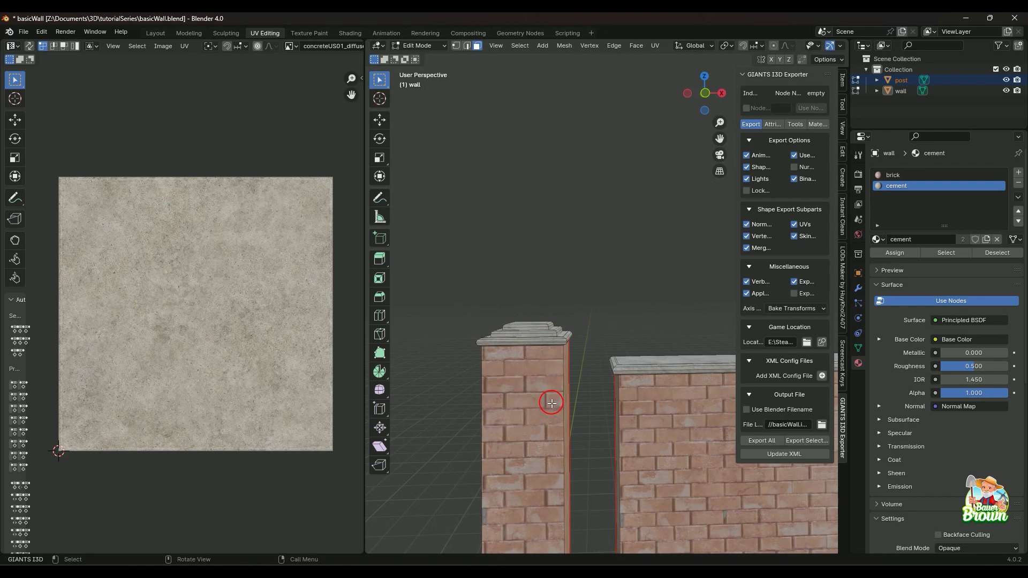
pyautogui.moveTo(512, 345); pyautogui.dragTo(527, 405, button='middle')
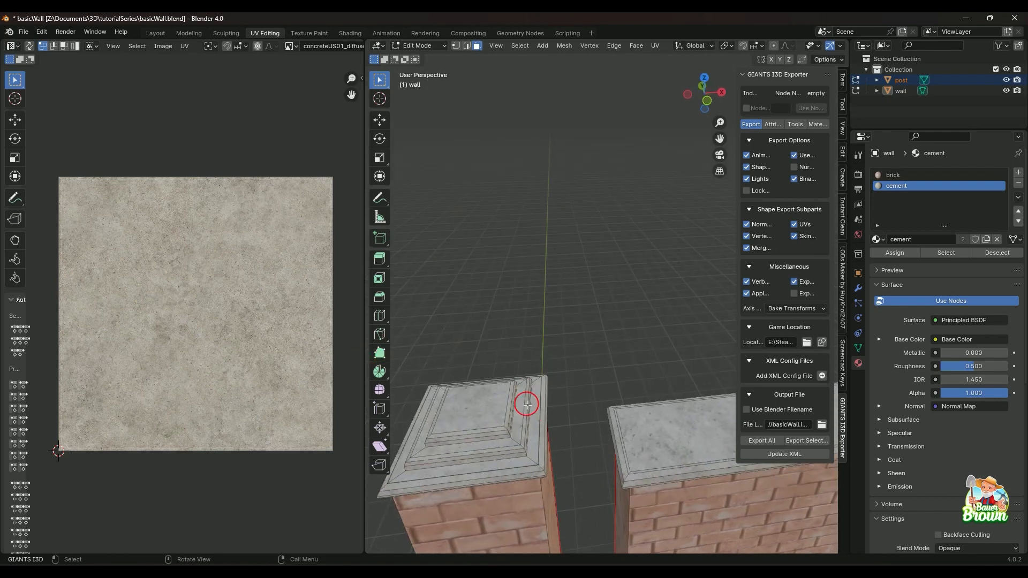
pyautogui.keyDown('shift'); pyautogui.moveTo(549, 438); pyautogui.dragTo(636, 412, button='middle'); pyautogui.keyUp('shift')
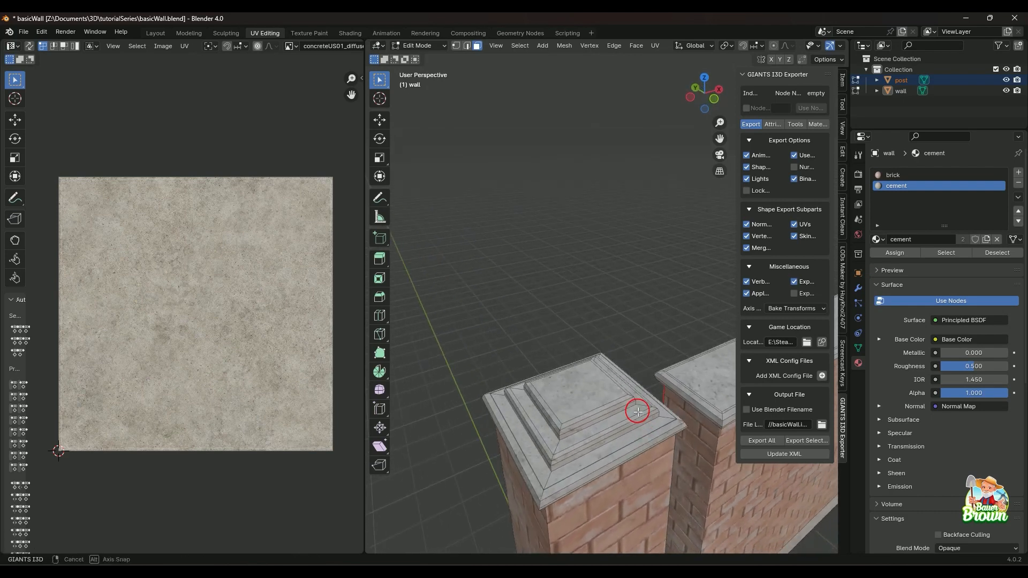
# Select the edge loop running down one corner of the post's stepped cap and inspect the cap from several sides.
pyautogui.press('2')
pyautogui.click(552, 475)
pyautogui.keyDown('shift'); pyautogui.click(557, 448); pyautogui.keyUp('shift')
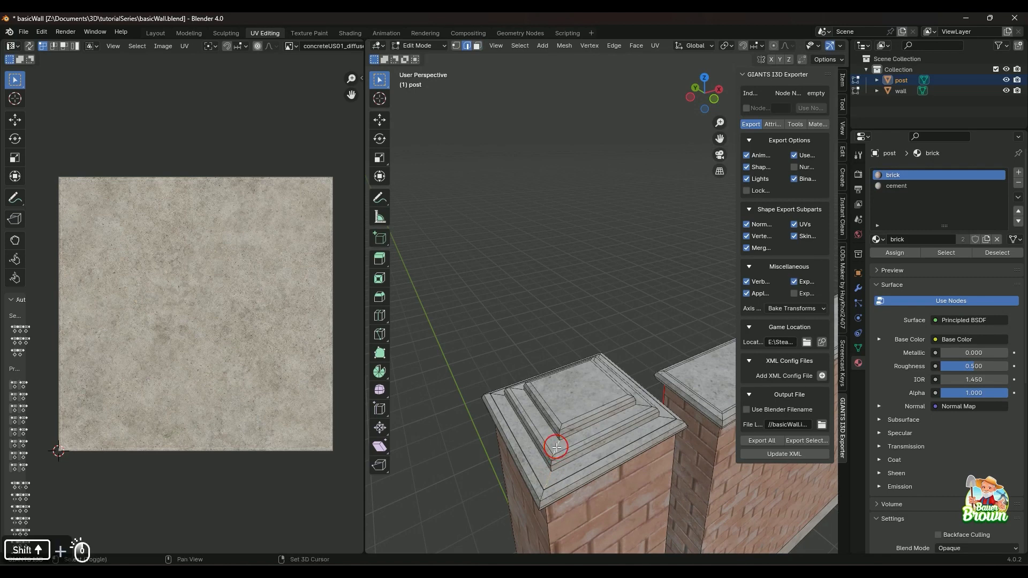
pyautogui.keyDown('shift'); pyautogui.click(642, 408); pyautogui.keyUp('shift')
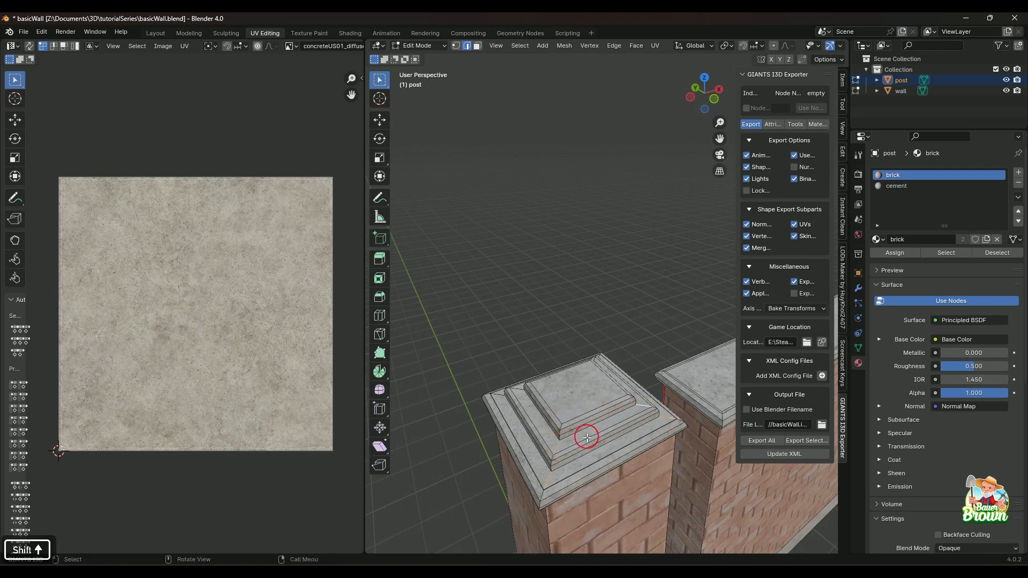
pyautogui.keyDown('alt'); pyautogui.click(549, 477); pyautogui.keyUp('alt')
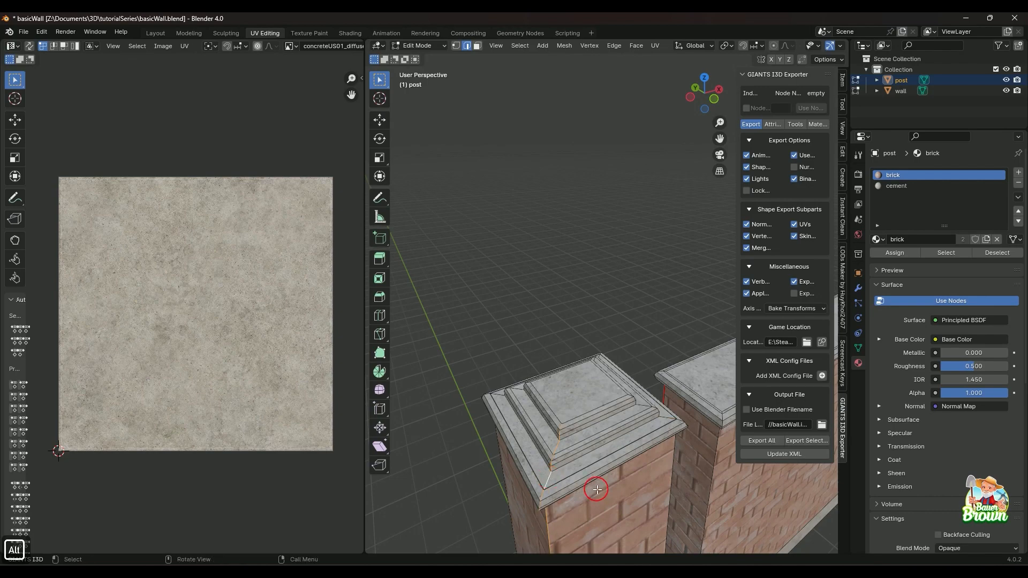
pyautogui.moveTo(598, 490); pyautogui.dragTo(652, 452, button='middle')
pyautogui.moveTo(651, 452); pyautogui.dragTo(580, 426, button='middle')
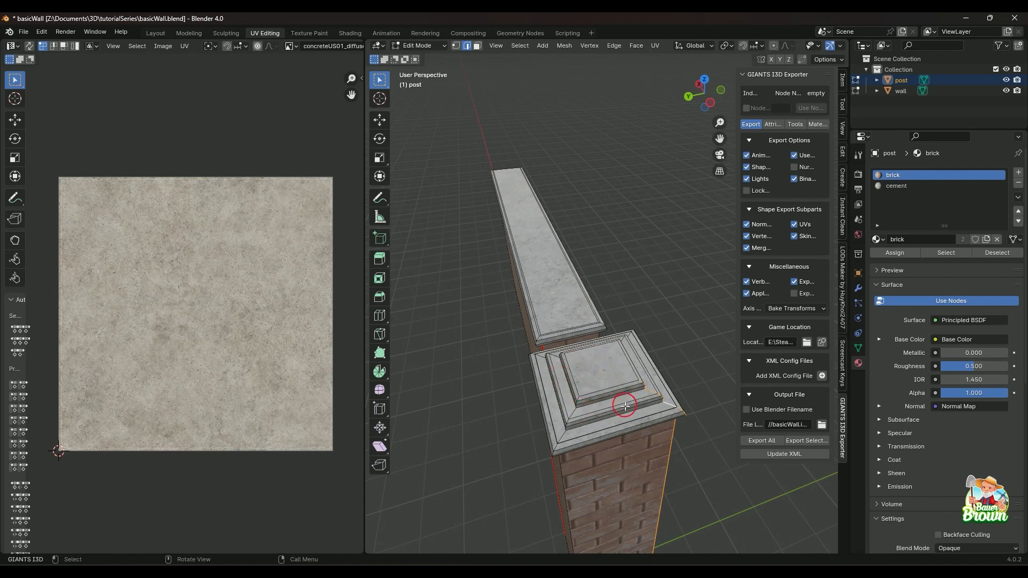
pyautogui.moveTo(613, 394); pyautogui.dragTo(565, 413, button='middle')
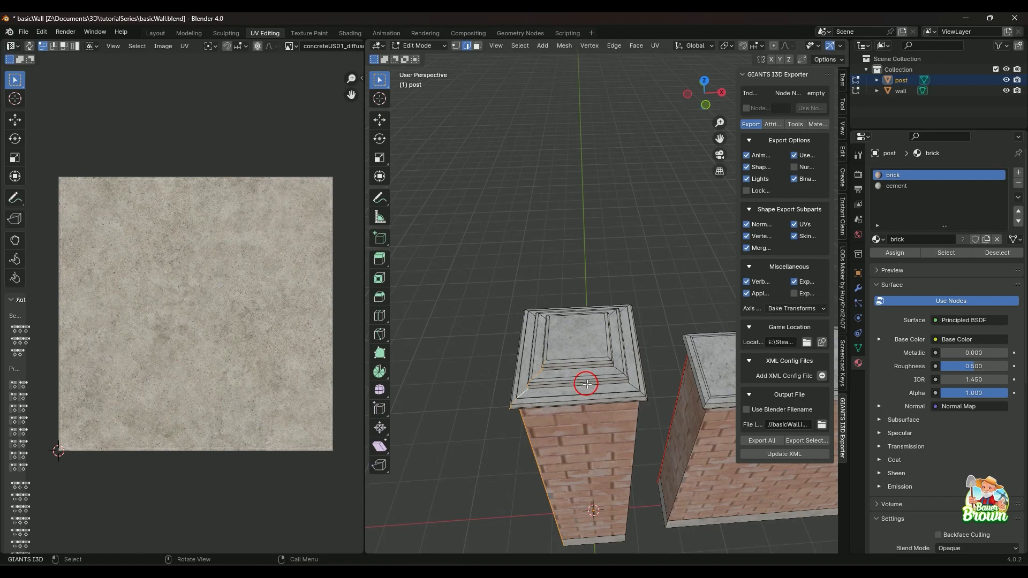
pyautogui.moveTo(580, 390)
pyautogui.mouseDown(button='middle')
pyautogui.moveTo(592, 402)
pyautogui.moveTo(599, 392)
pyautogui.mouseUp(button='middle')
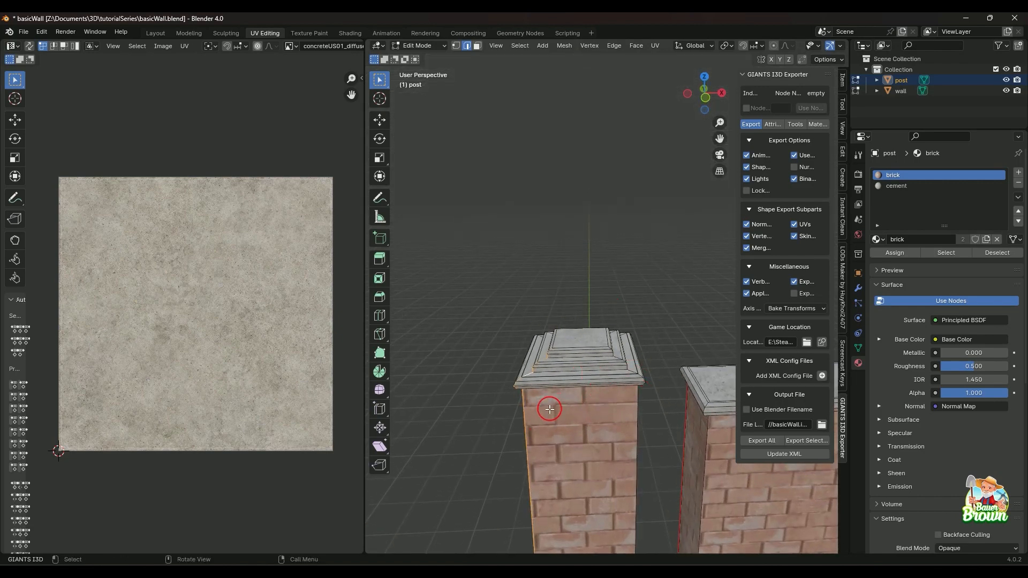
pyautogui.moveTo(550, 410); pyautogui.dragTo(571, 415, button='middle')
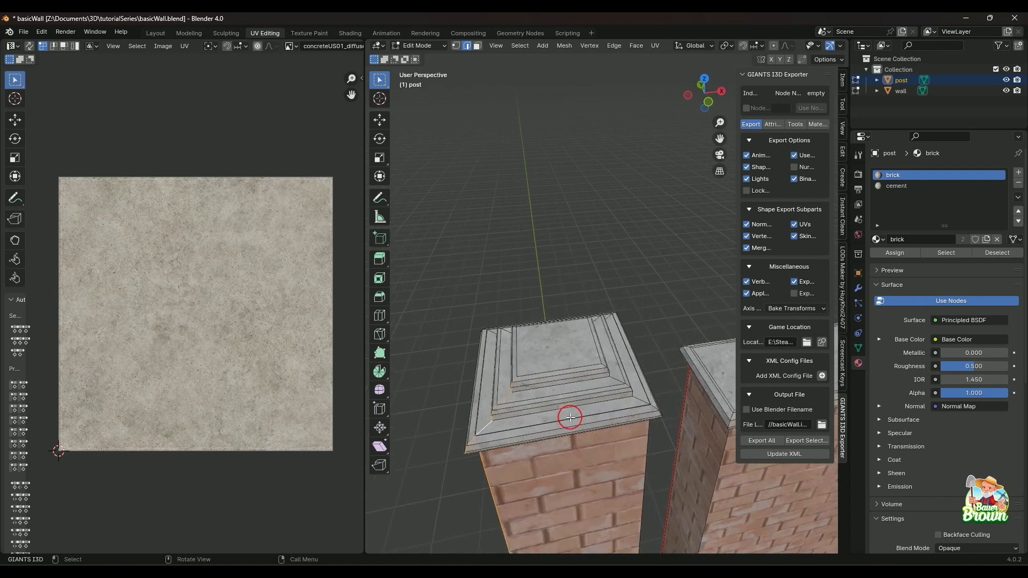
# Unwrap the flat top face of the post's cap on its own.
pyautogui.click(553, 356)
pyautogui.press('3')
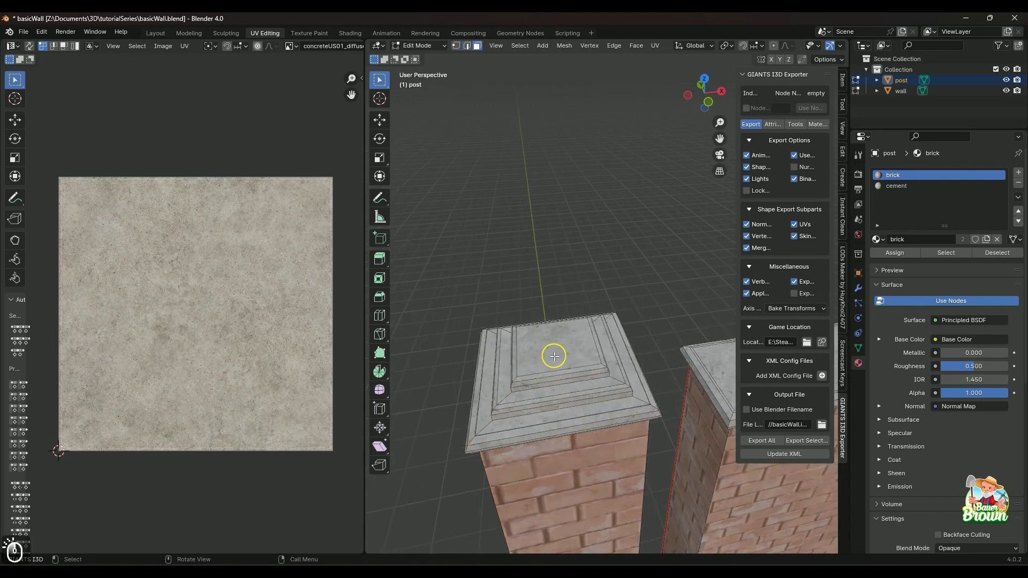
pyautogui.click(554, 356)
pyautogui.press('u')
pyautogui.moveTo(554, 358)
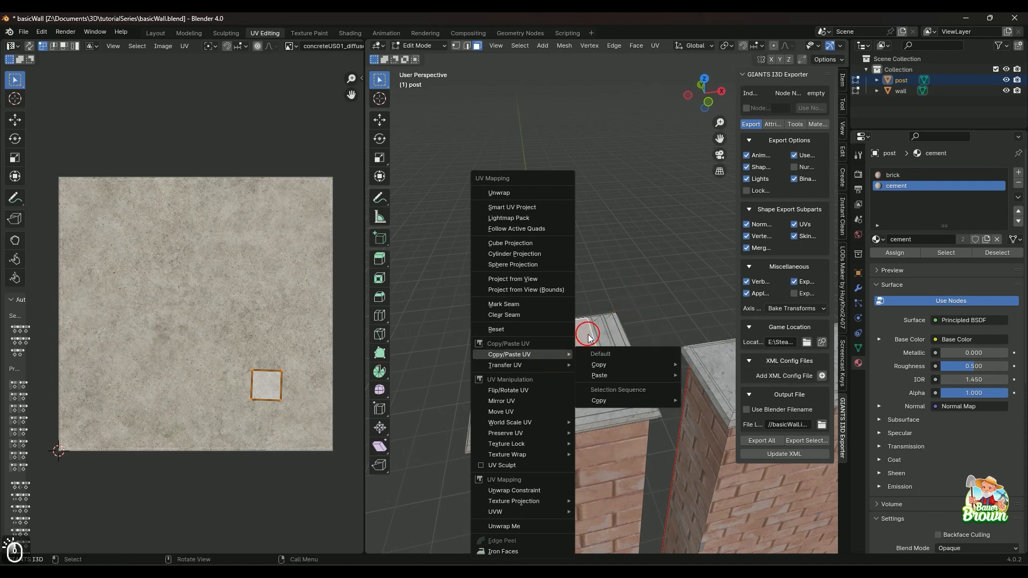
pyautogui.press('u')
pyautogui.press('u')
pyautogui.click(454, 284)
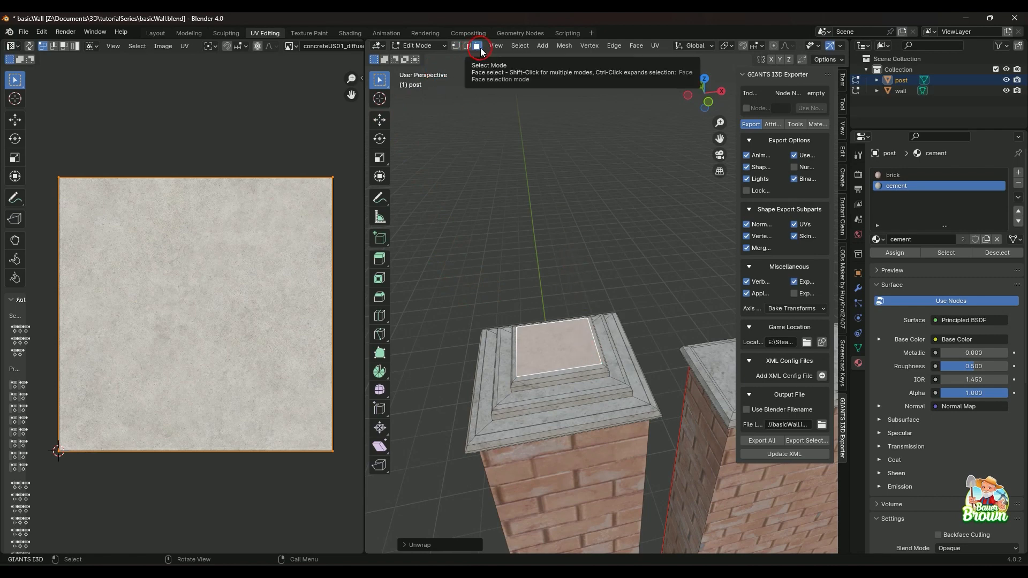
# Unwrap a single long ledge face below the top tier of the post's cap.
pyautogui.click(578, 389)
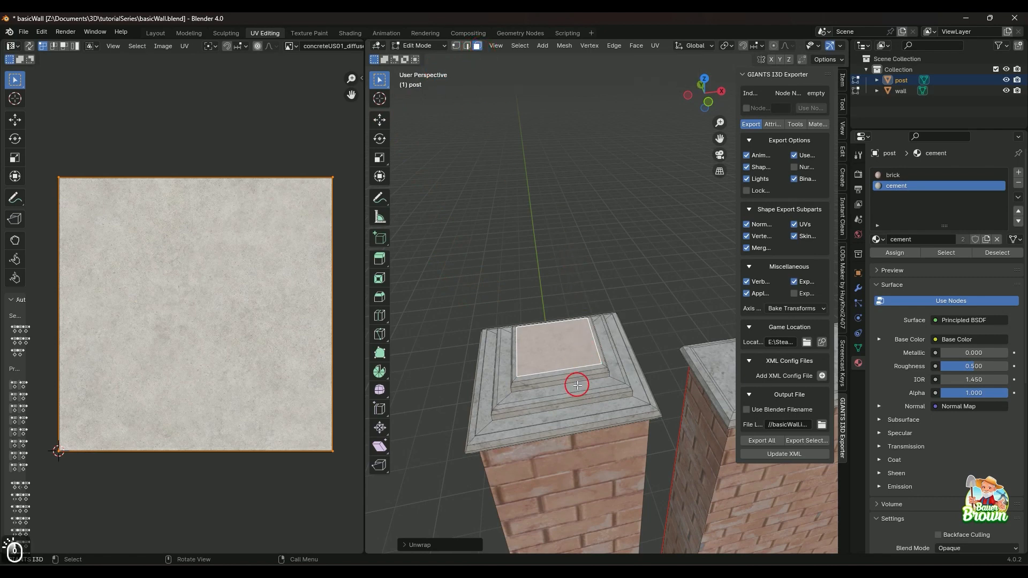
pyautogui.press('u')
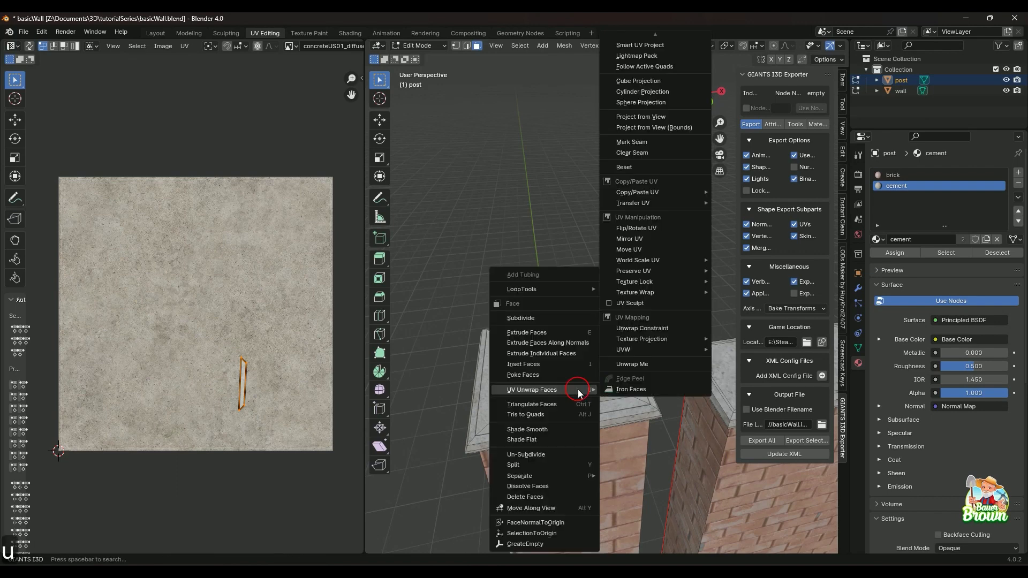
pyautogui.click(579, 390)
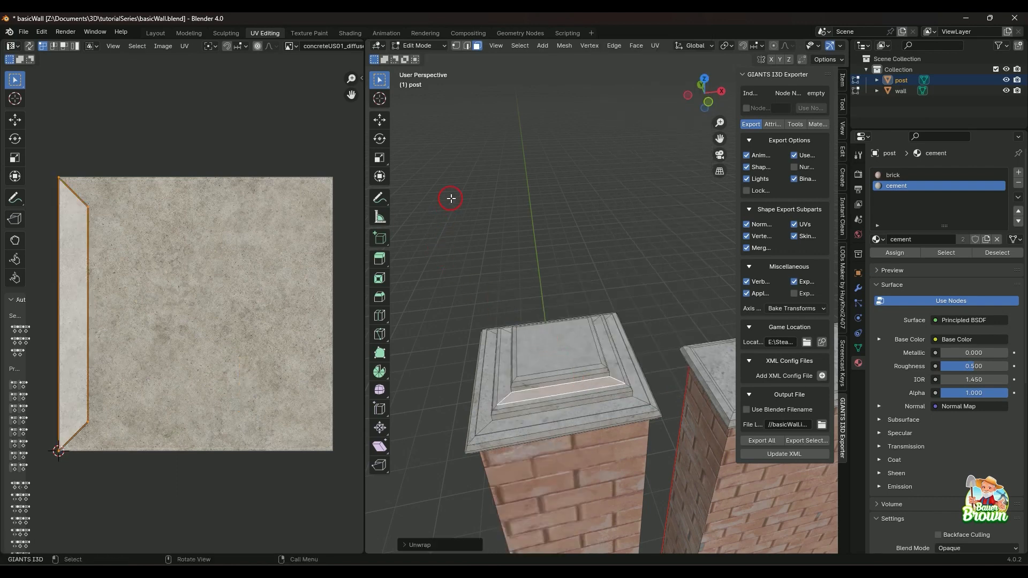
# Select all faces of the post's cap, including the hidden ones, with X-ray on, and restore the solid display.
pyautogui.moveTo(544, 344); pyautogui.dragTo(539, 266, button='middle')
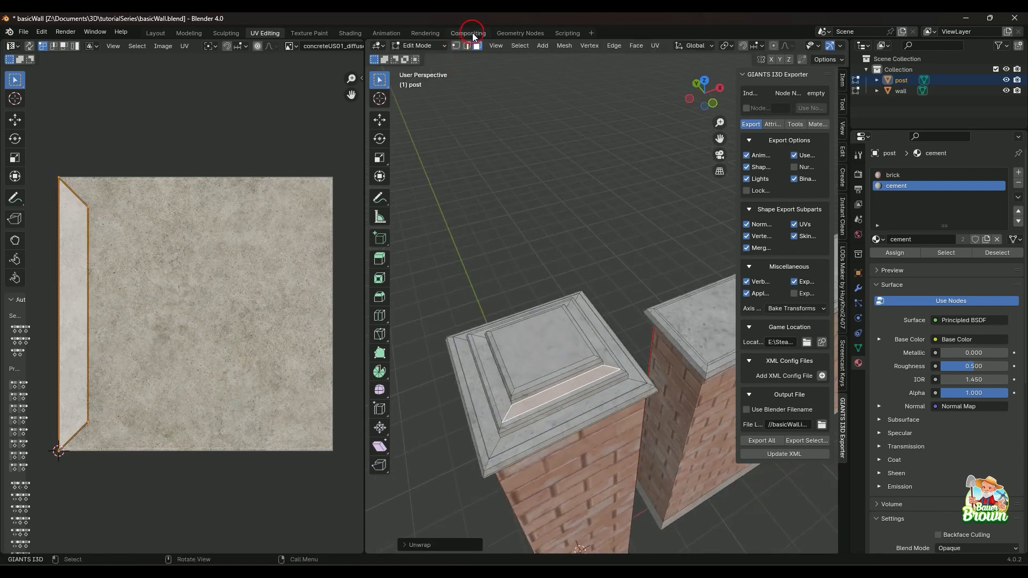
pyautogui.moveTo(537, 338)
pyautogui.mouseDown(button='middle')
pyautogui.moveTo(537, 284)
pyautogui.moveTo(556, 356)
pyautogui.moveTo(610, 413)
pyautogui.moveTo(585, 419)
pyautogui.moveTo(555, 408)
pyautogui.moveTo(535, 321)
pyautogui.mouseUp(button='middle')
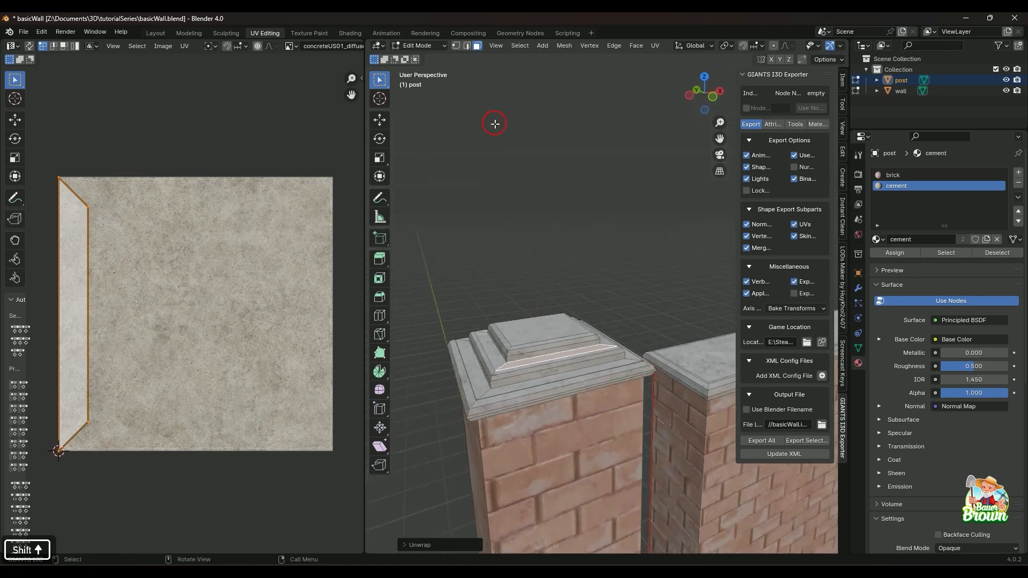
pyautogui.click(468, 47)
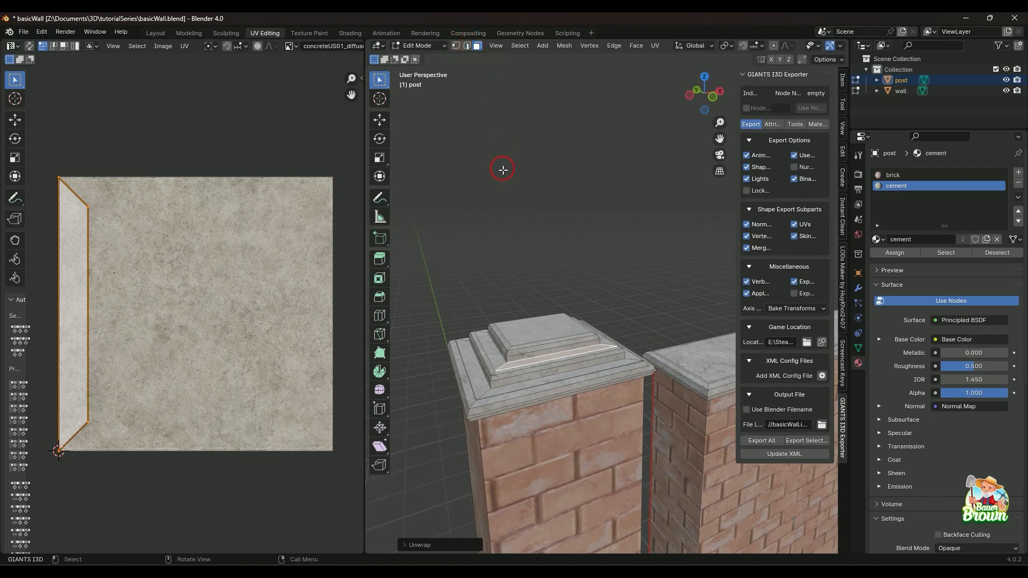
pyautogui.moveTo(542, 321)
pyautogui.mouseDown(button='middle')
pyautogui.moveTo(535, 358)
pyautogui.moveTo(530, 326)
pyautogui.mouseUp(button='middle')
pyautogui.hotkey('alt', 'z')
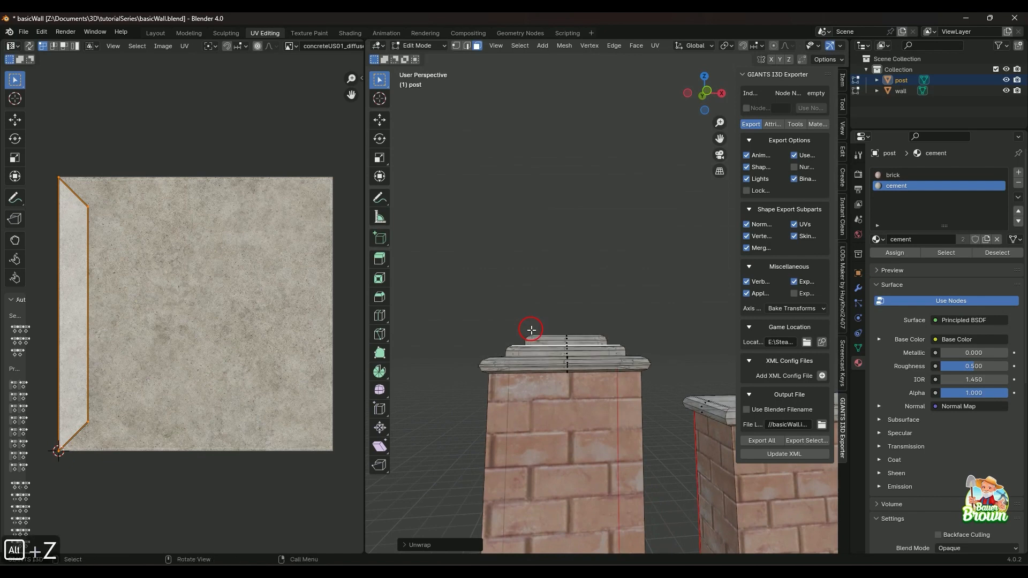
pyautogui.moveTo(460, 287); pyautogui.dragTo(659, 365)
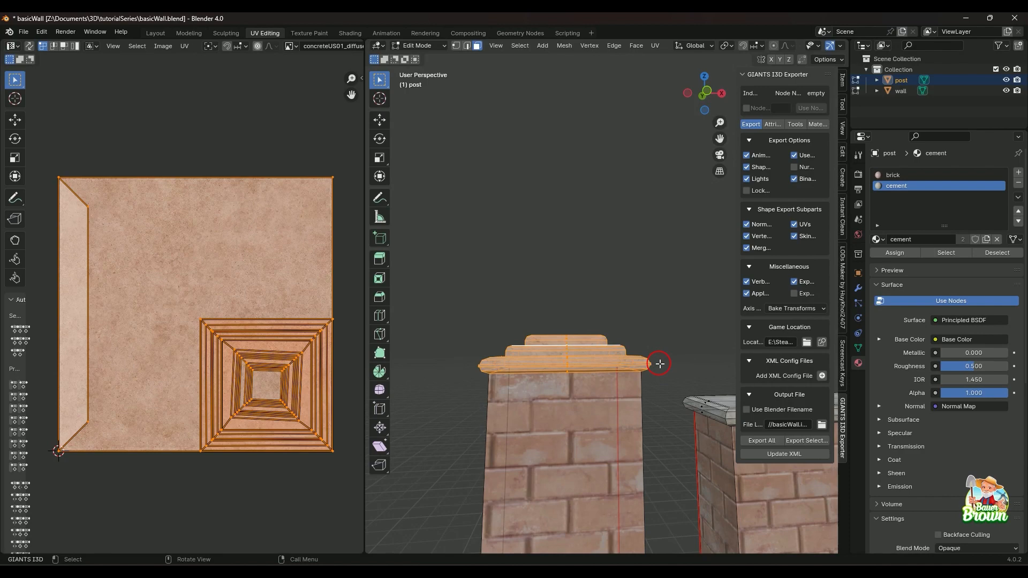
pyautogui.hotkey('alt', 'x')
pyautogui.hotkey('alt', 'x')
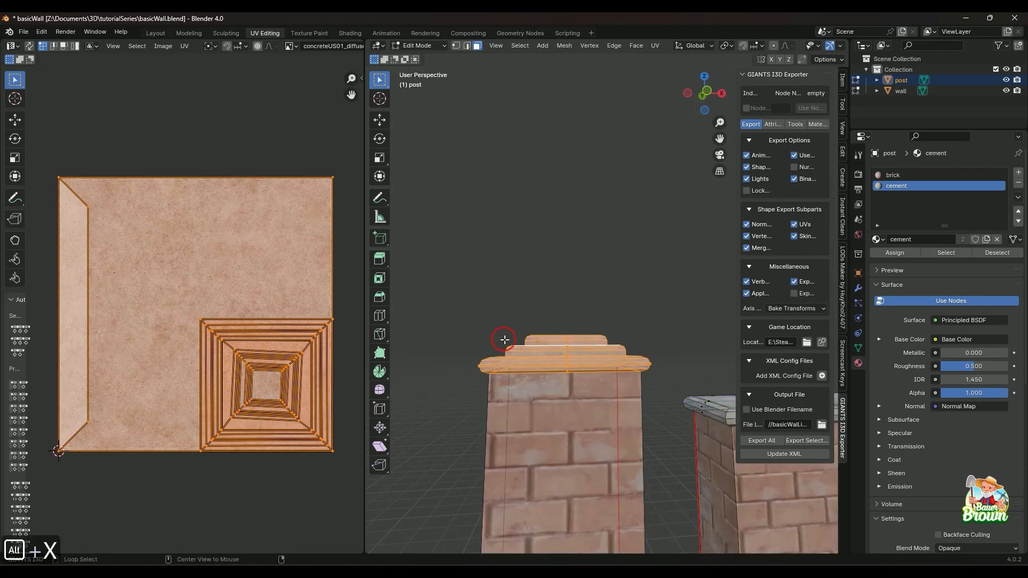
pyautogui.hotkey('alt', 'z')
# Unwrap all selected faces of the post's cap together over the concrete texture.
pyautogui.moveTo(500, 315)
pyautogui.mouseDown(button='middle')
pyautogui.moveTo(602, 379)
pyautogui.moveTo(588, 397)
pyautogui.moveTo(688, 420)
pyautogui.moveTo(615, 401)
pyautogui.moveTo(504, 395)
pyautogui.moveTo(555, 294)
pyautogui.moveTo(516, 362)
pyautogui.moveTo(532, 398)
pyautogui.mouseUp(button='middle')
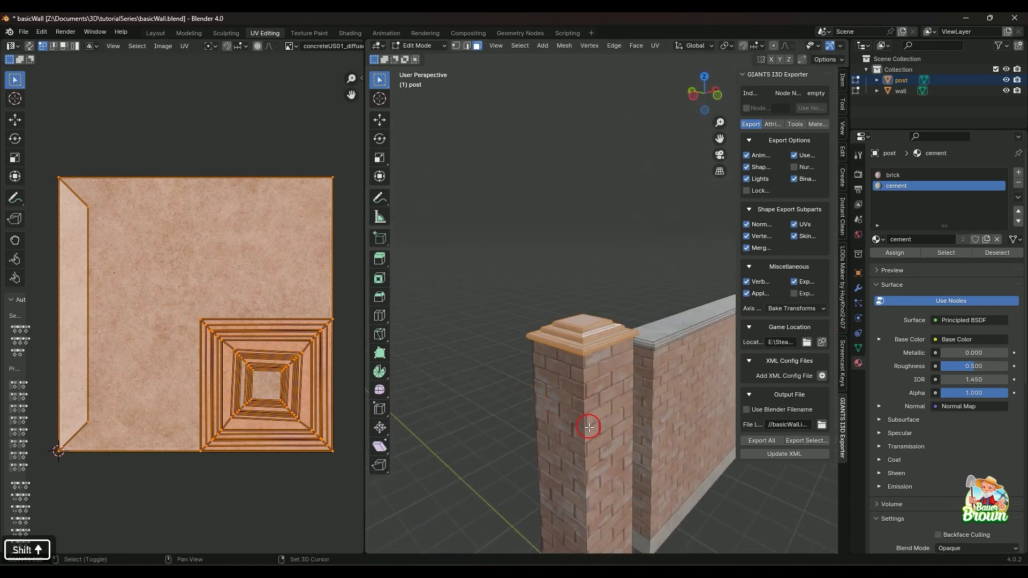
pyautogui.moveTo(592, 424); pyautogui.dragTo(578, 356, button='middle')
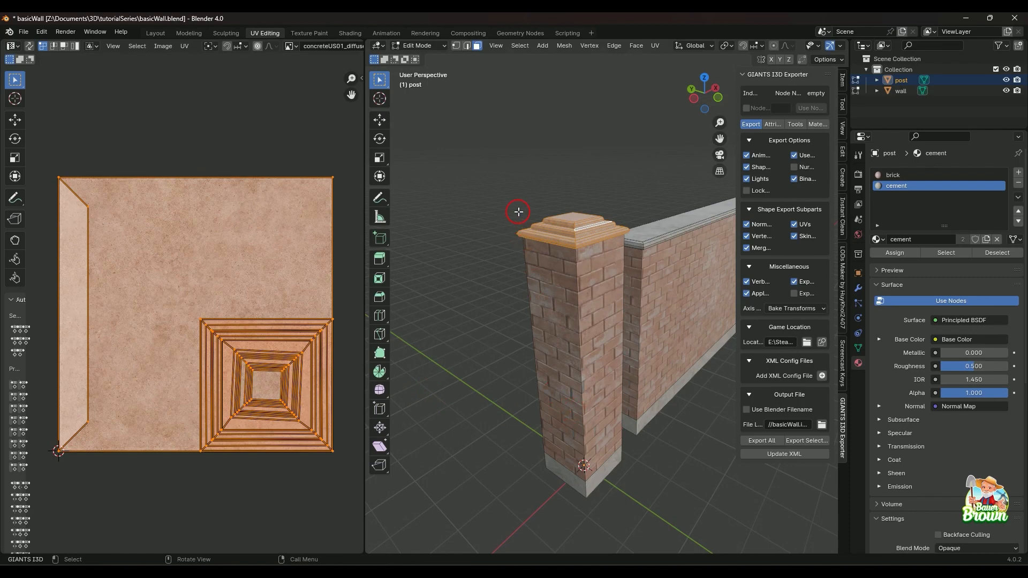
pyautogui.press('u')
pyautogui.press('u')
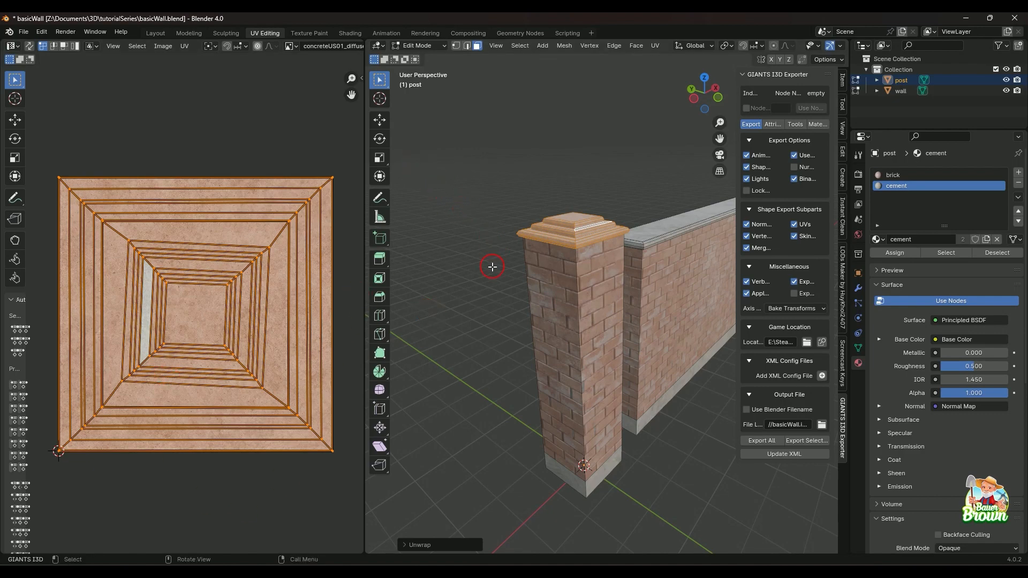
# Deselect the cap and examine its concrete texture up close along the tiers, corners and underside.
pyautogui.scroll(3, 534, 326)
pyautogui.click(533, 111)
pyautogui.moveTo(594, 313); pyautogui.dragTo(577, 255, button='middle')
pyautogui.scroll(2, 563, 220)
pyautogui.keyDown('shift'); pyautogui.moveTo(532, 160); pyautogui.dragTo(615, 308, button='middle'); pyautogui.keyUp('shift')
pyautogui.moveTo(615, 308); pyautogui.dragTo(613, 259, button='middle')
pyautogui.scroll(2, 566, 175)
pyautogui.keyDown('shift'); pyautogui.moveTo(573, 170); pyautogui.dragTo(631, 229, button='middle'); pyautogui.keyUp('shift')
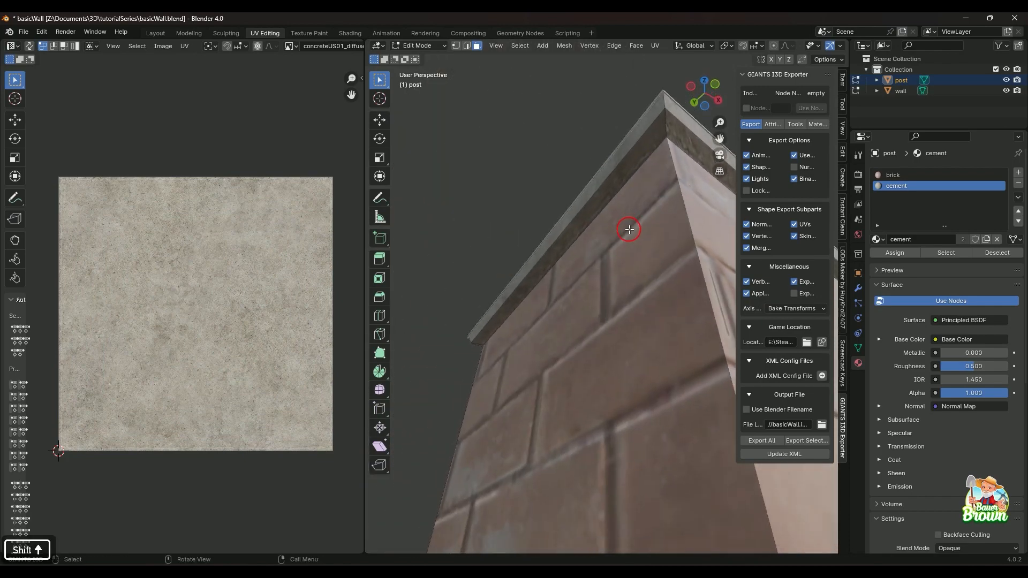
pyautogui.scroll(1, 624, 219)
pyautogui.moveTo(564, 237); pyautogui.dragTo(615, 293, button='middle')
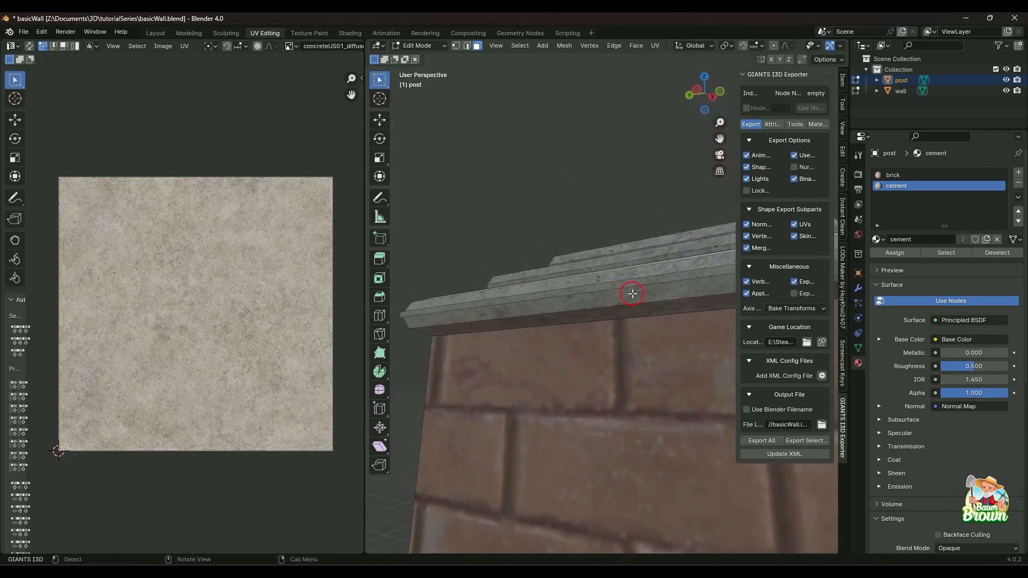
pyautogui.moveTo(548, 328)
pyautogui.mouseDown(button='middle')
pyautogui.moveTo(648, 340)
pyautogui.moveTo(640, 370)
pyautogui.moveTo(611, 401)
pyautogui.moveTo(529, 379)
pyautogui.moveTo(588, 371)
pyautogui.moveTo(533, 355)
pyautogui.moveTo(587, 328)
pyautogui.moveTo(599, 350)
pyautogui.moveTo(551, 339)
pyautogui.mouseUp(button='middle')
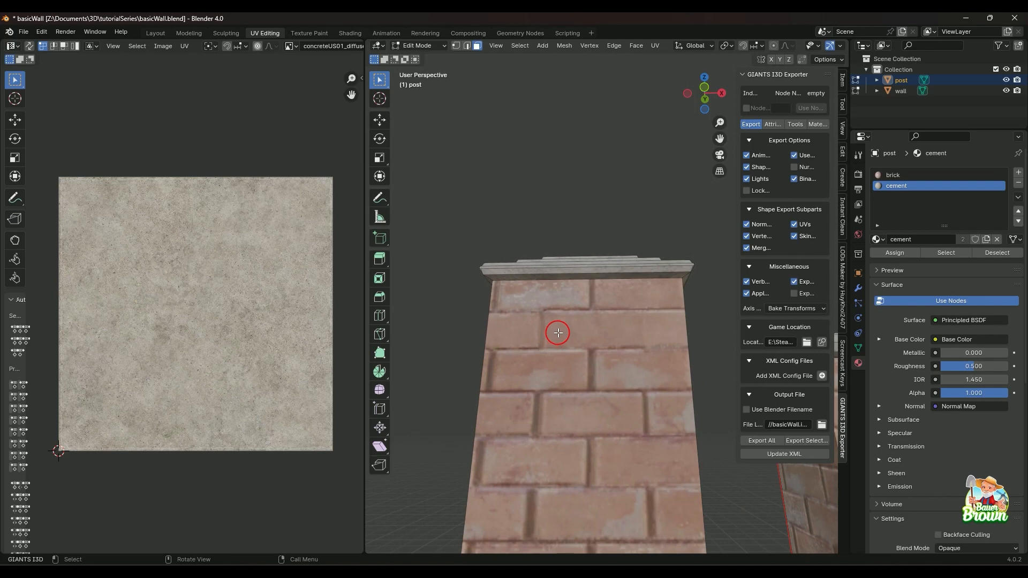
# Undo the deselection of the post's cap faces and view the whole cap again.
pyautogui.hotkey('ctrl', 'z')
pyautogui.moveTo(557, 329); pyautogui.dragTo(571, 378, button='middle')
pyautogui.scroll(-1, 571, 378)
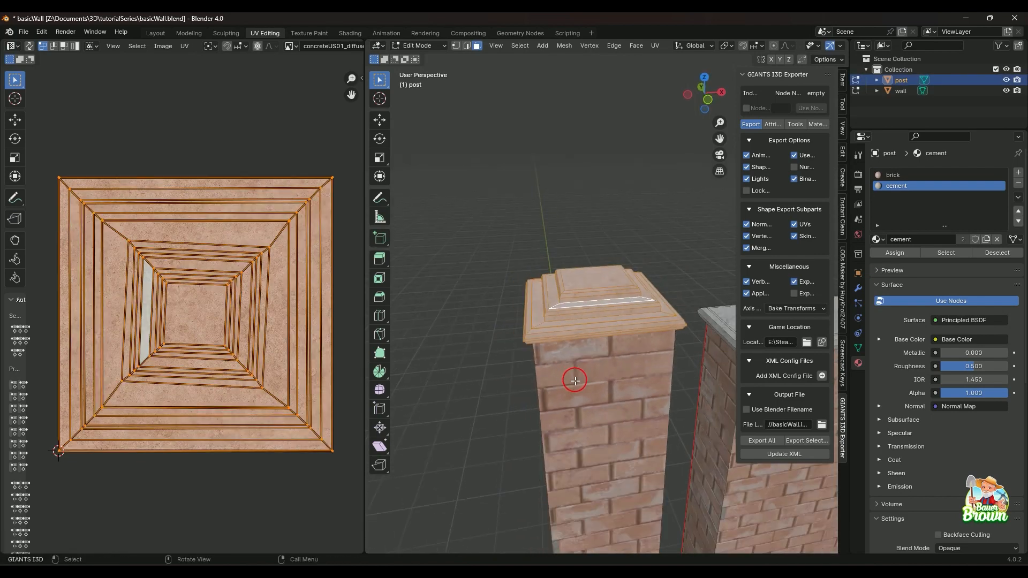
# Start a Smart UV Project unwrap on all the selected faces of the post's cap.
pyautogui.keyDown('shift'); pyautogui.moveTo(635, 382); pyautogui.dragTo(576, 437, button='middle'); pyautogui.keyUp('shift')
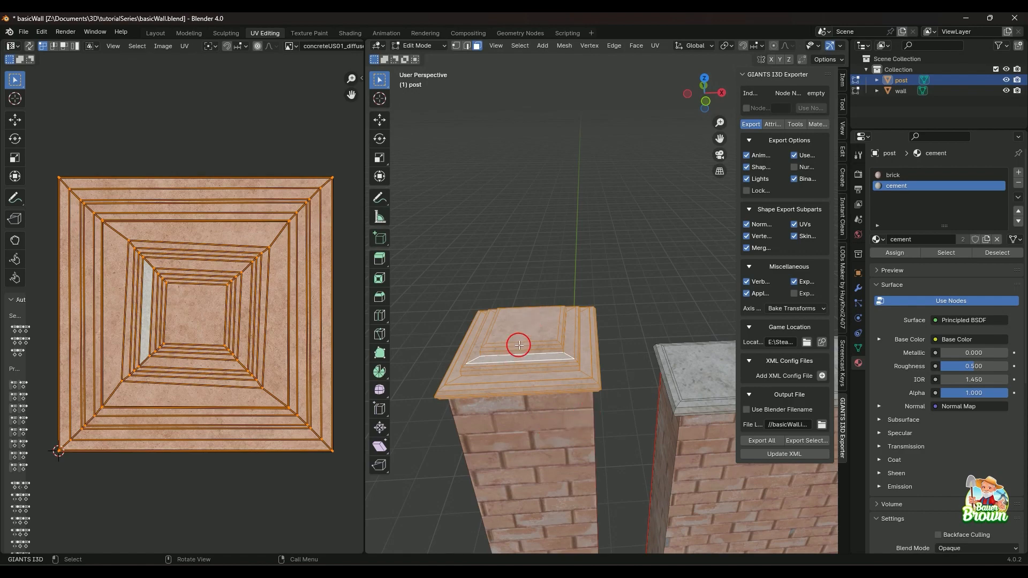
pyautogui.keyDown('shift'); pyautogui.moveTo(539, 403); pyautogui.dragTo(601, 420, button='middle'); pyautogui.keyUp('shift')
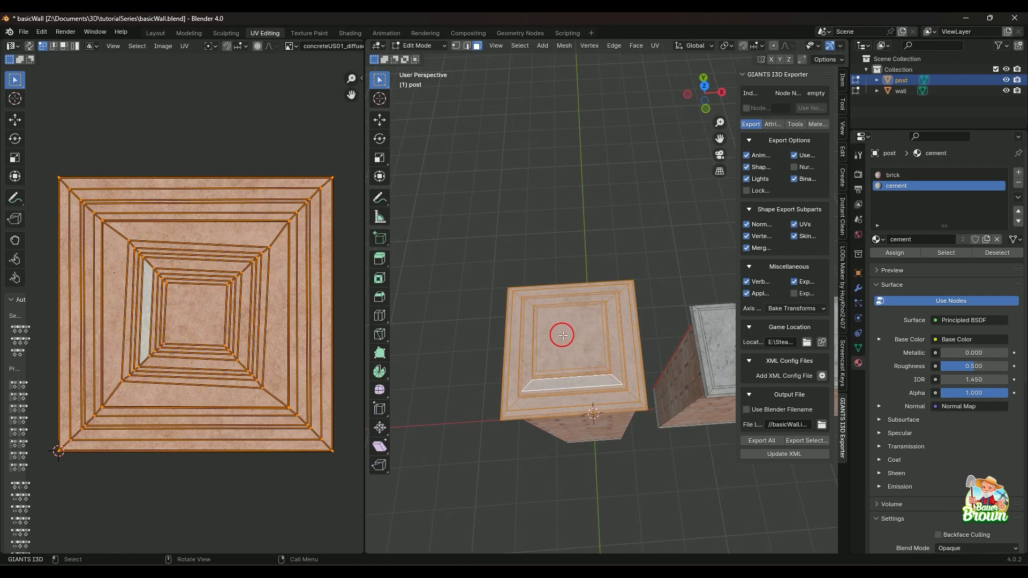
pyautogui.moveTo(562, 356); pyautogui.dragTo(567, 314, button='middle')
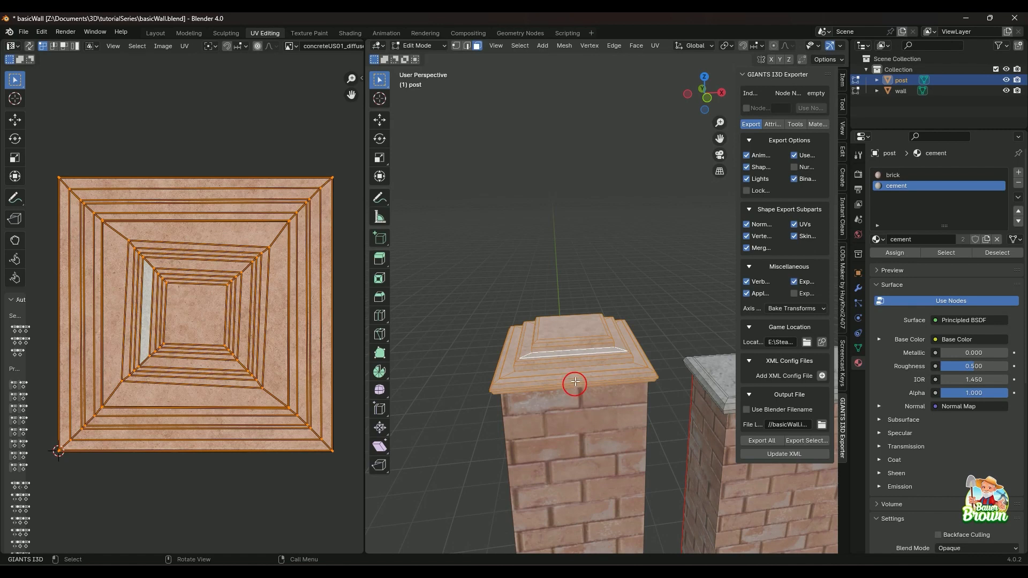
pyautogui.rightClick(563, 325)
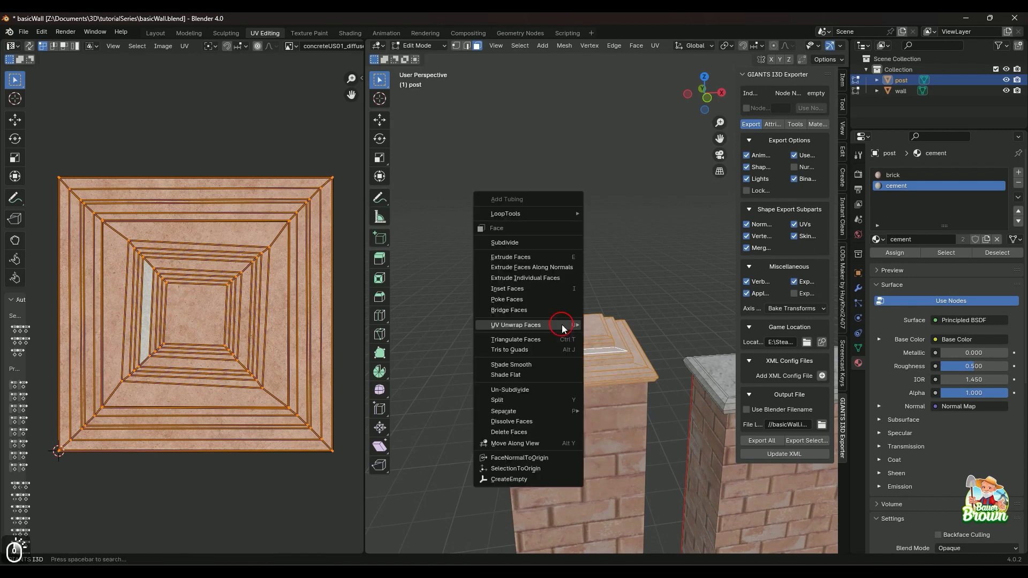
pyautogui.moveTo(562, 326)
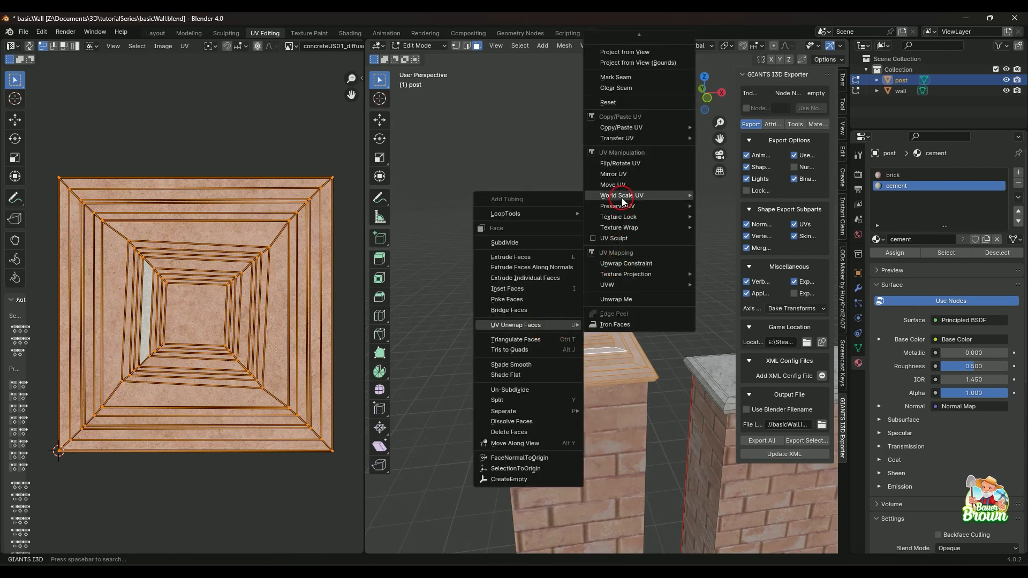
pyautogui.moveTo(640, 36)
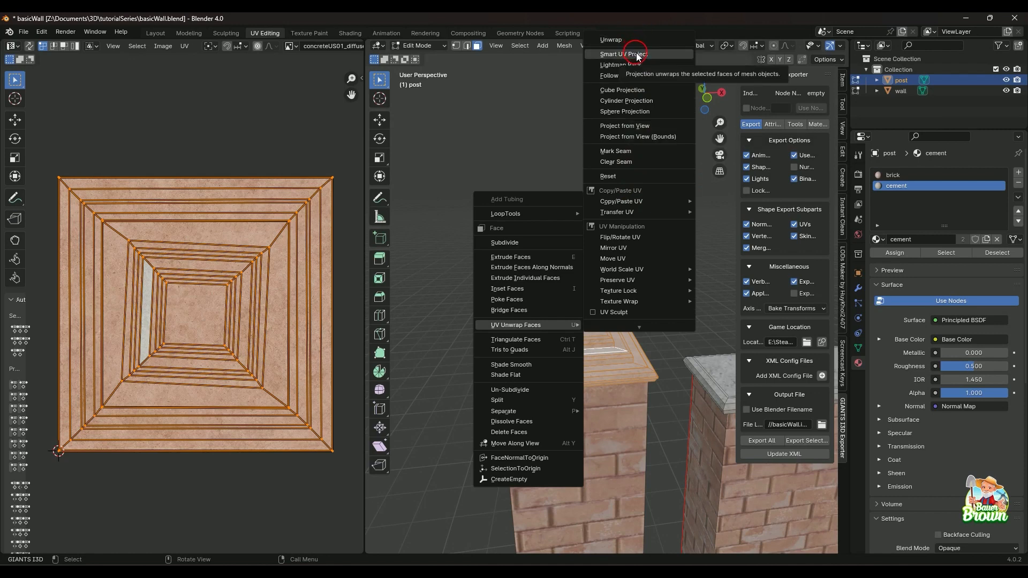
pyautogui.click(640, 54)
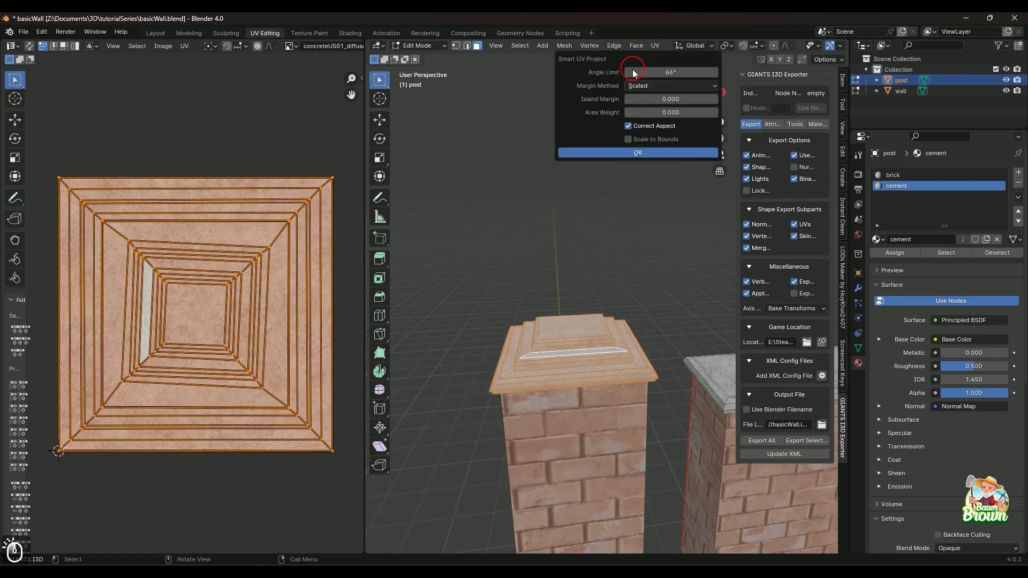
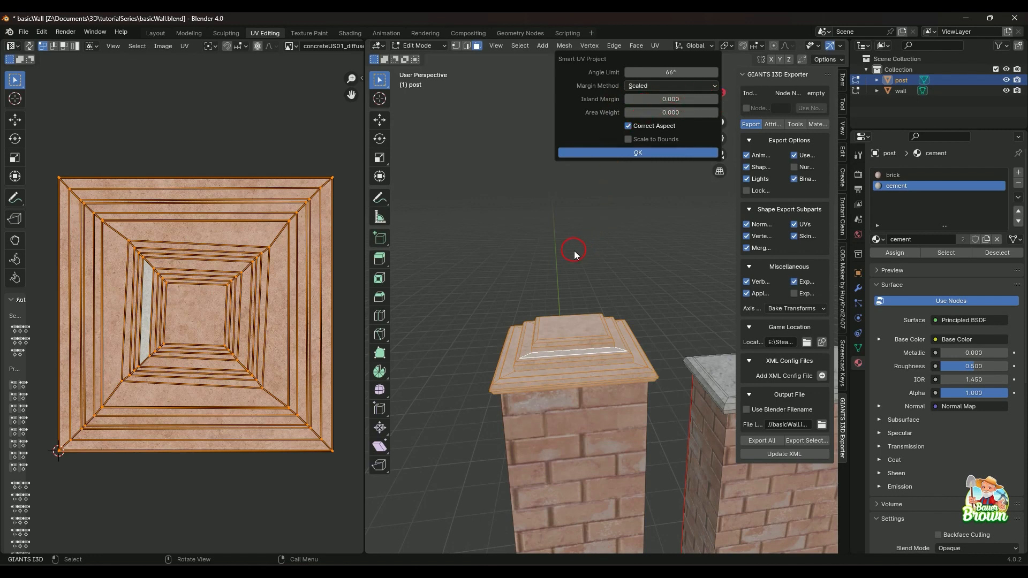
# Apply Smart UV Project to the post's cap with a 66° angle limit and zero island margin, and inspect its tiers.
pyautogui.click(636, 154)
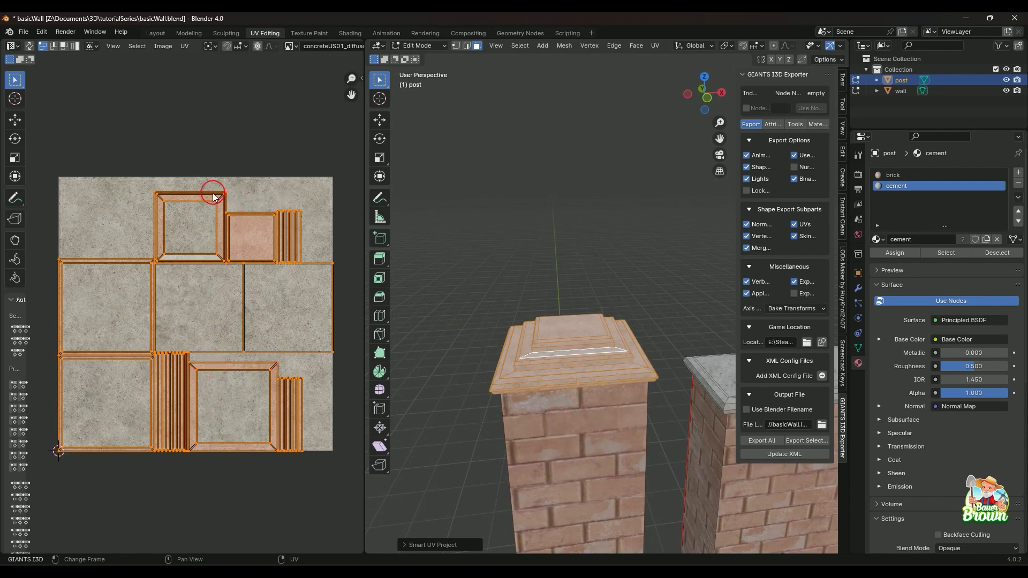
pyautogui.moveTo(549, 322); pyautogui.dragTo(574, 360, button='middle')
pyautogui.scroll(4, 576, 373)
pyautogui.hotkey('alt', 'a')
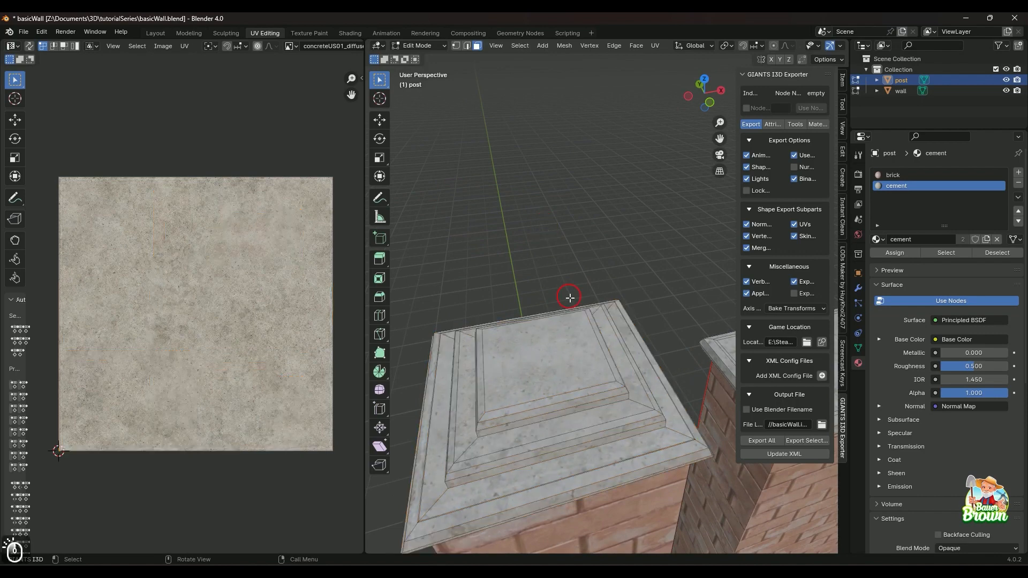
pyautogui.moveTo(569, 294); pyautogui.dragTo(503, 350, button='middle')
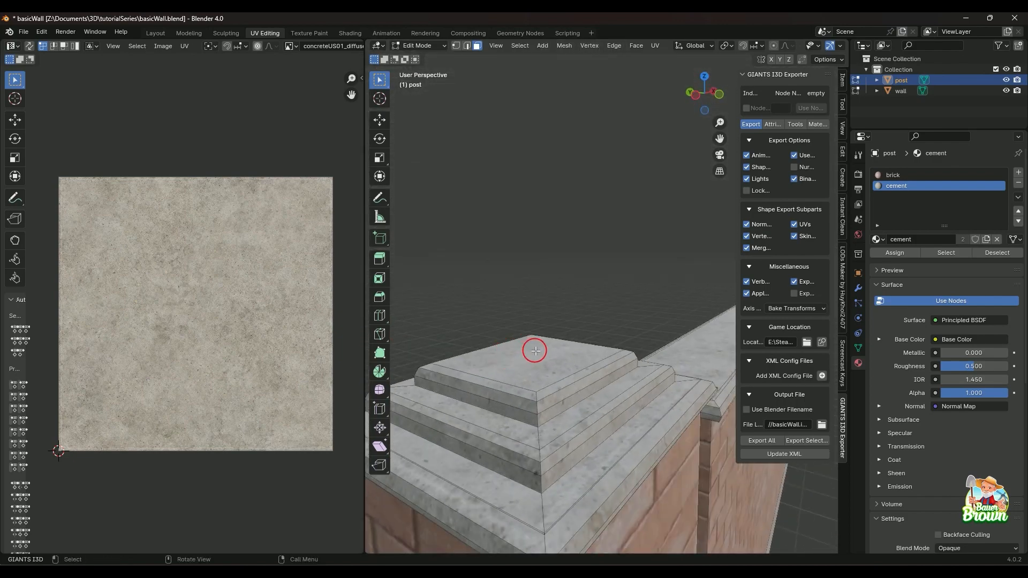
# Select all of the cap's faces and enlarge their UV islands to more than twice their size over the concrete texture.
pyautogui.press('a')
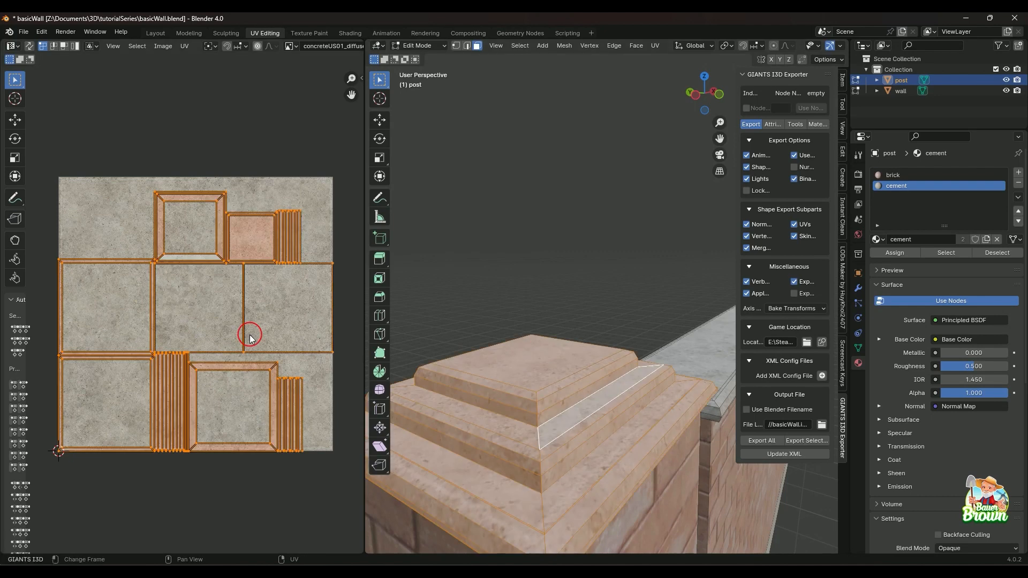
pyautogui.press('s')
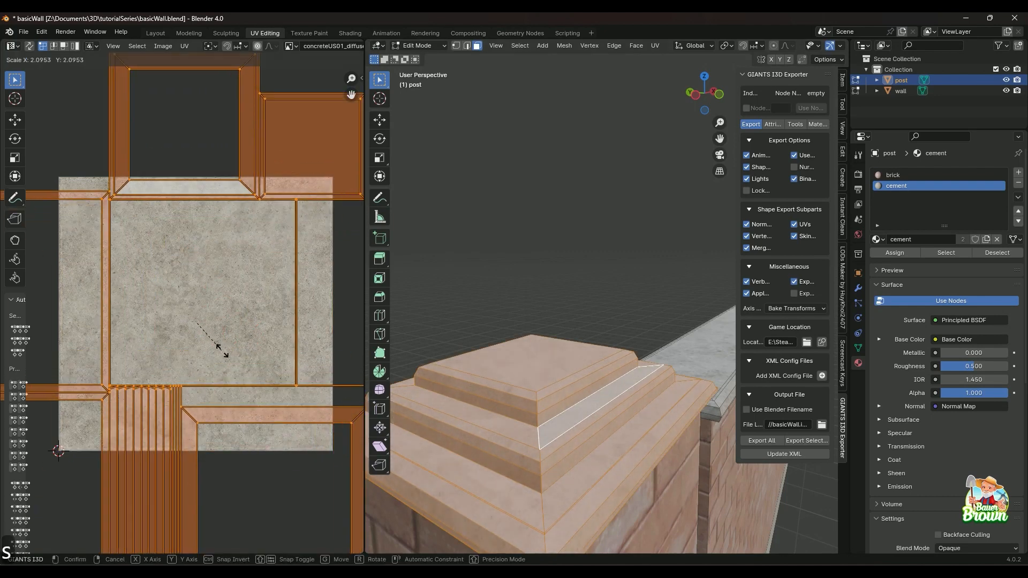
pyautogui.click(375, 294)
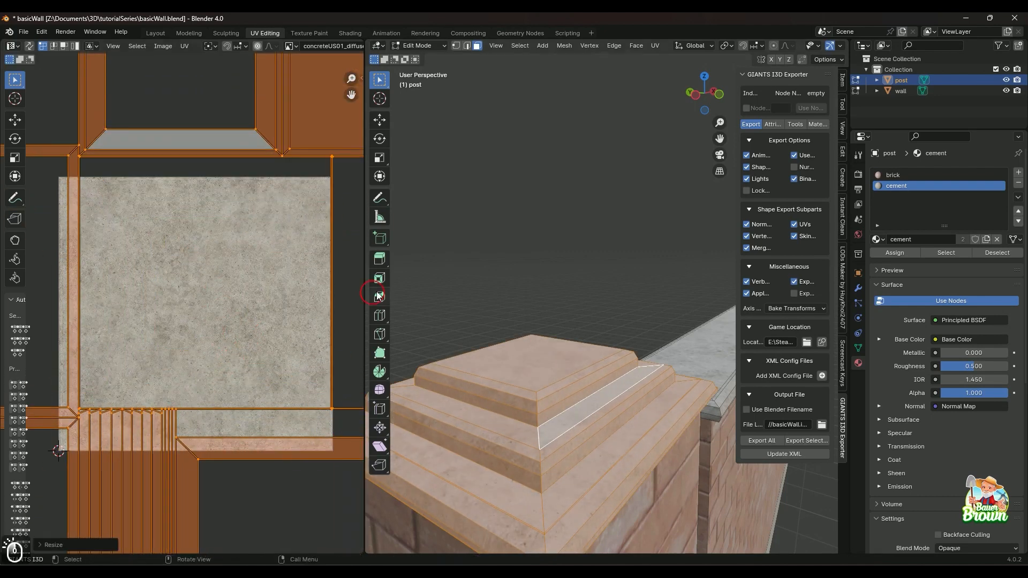
pyautogui.moveTo(574, 204); pyautogui.dragTo(584, 399, button='middle')
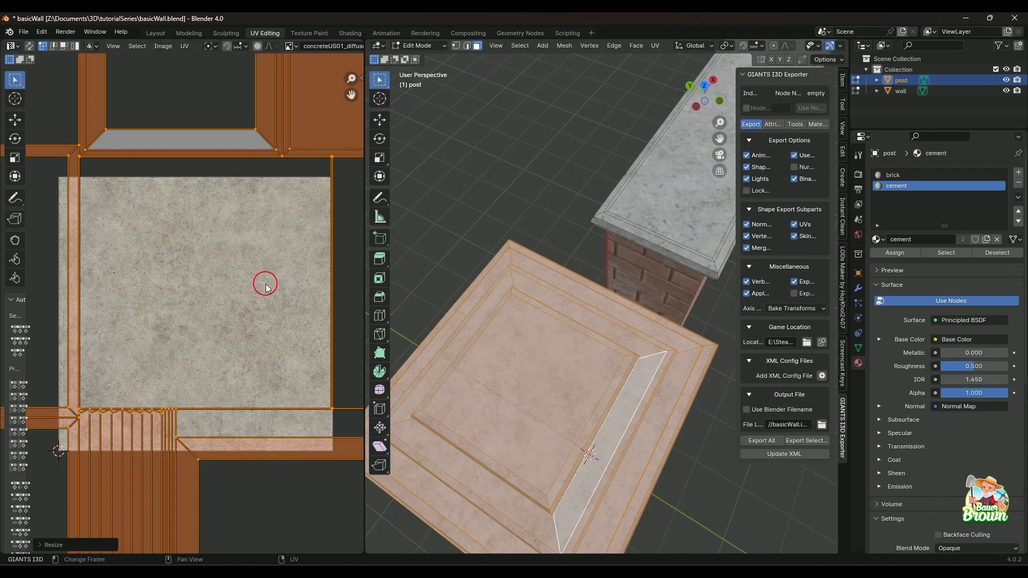
# Move the cap's UV islands about 0.166 along X over the concrete texture and deselect the faces.
pyautogui.press('g')
pyautogui.press('y')
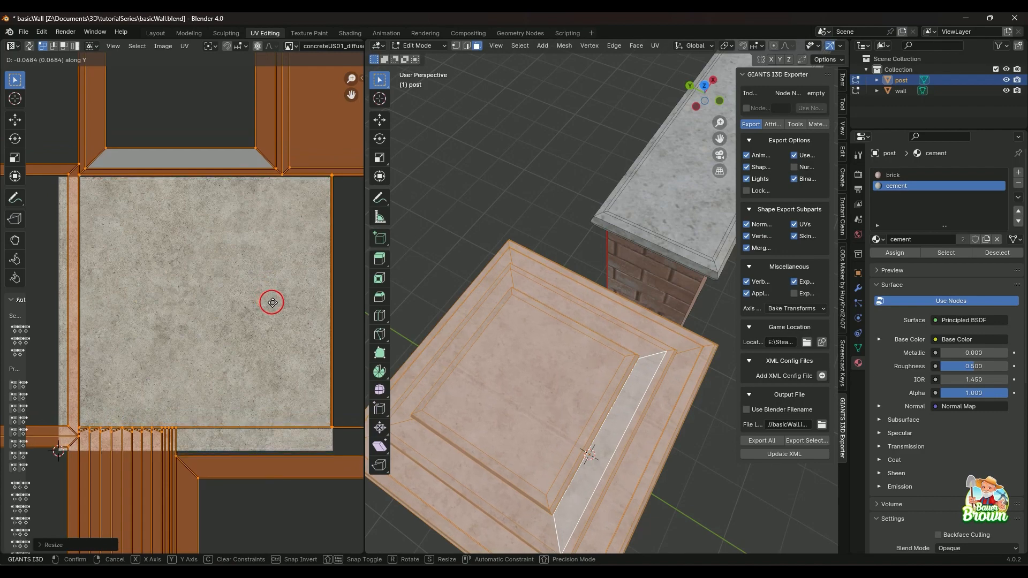
pyautogui.press('x')
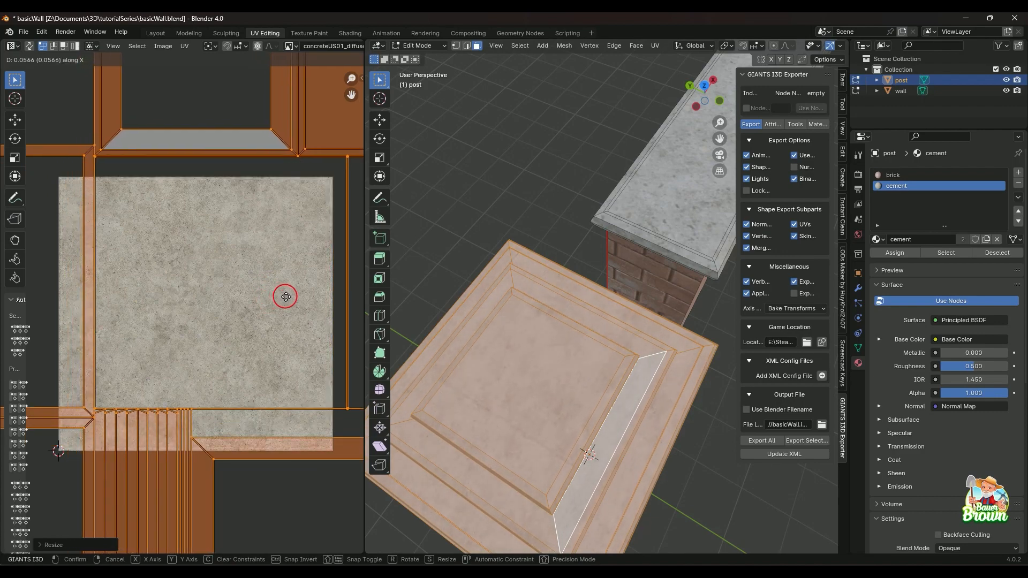
pyautogui.click(312, 305)
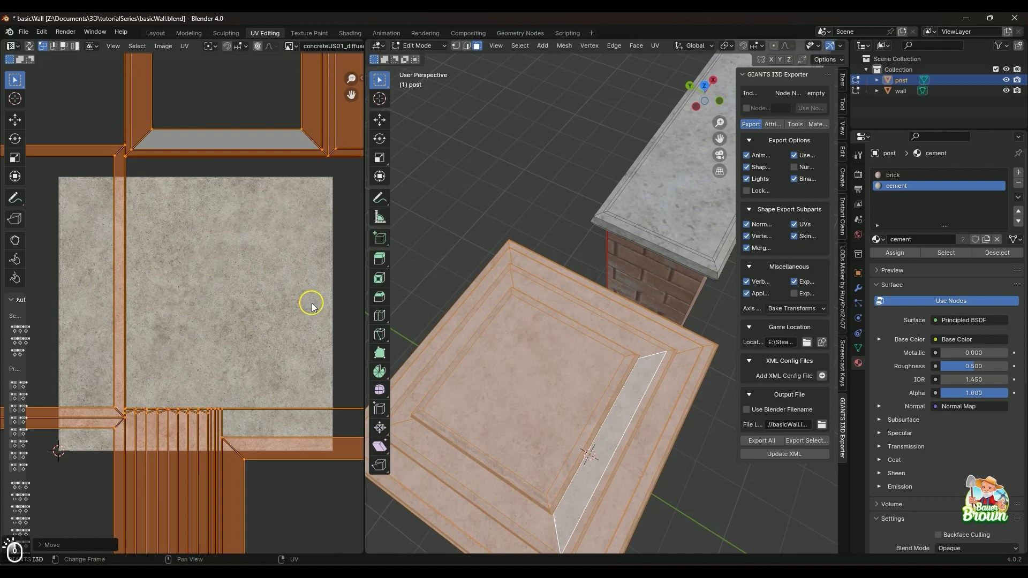
pyautogui.click(475, 214)
# Select a cement face at the foot of the post and unwrap it over the concrete texture.
pyautogui.moveTo(514, 255); pyautogui.dragTo(613, 450, button='middle')
pyautogui.click(599, 411)
pyautogui.click(545, 415)
pyautogui.rightClick(545, 415)
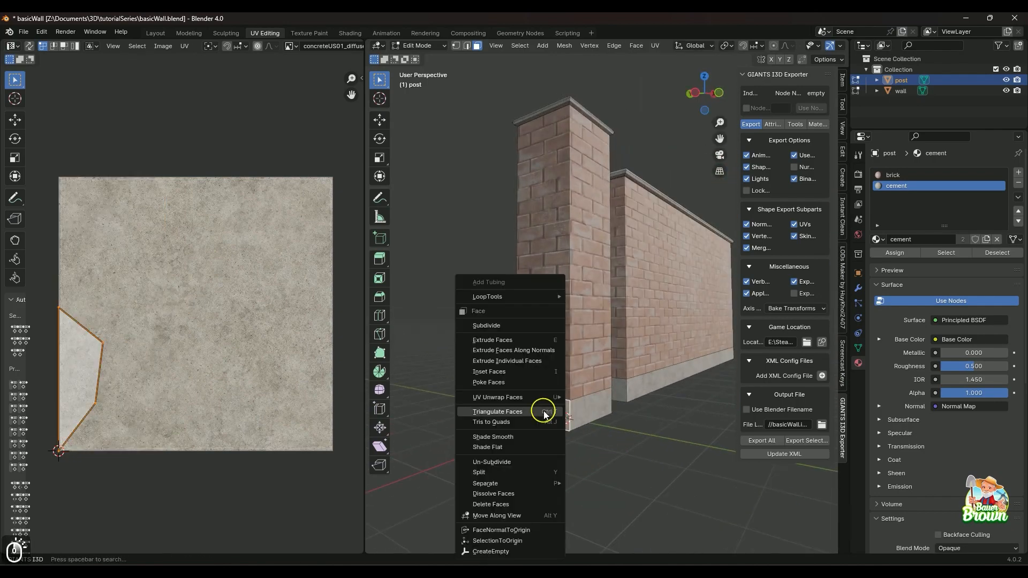
pyautogui.press('u')
pyautogui.press('u')
# Unwrap two more cement faces around the post's base, one at a time.
pyautogui.moveTo(544, 415); pyautogui.dragTo(635, 432, button='middle')
pyautogui.click(503, 419)
pyautogui.rightClick(504, 423)
pyautogui.press('u')
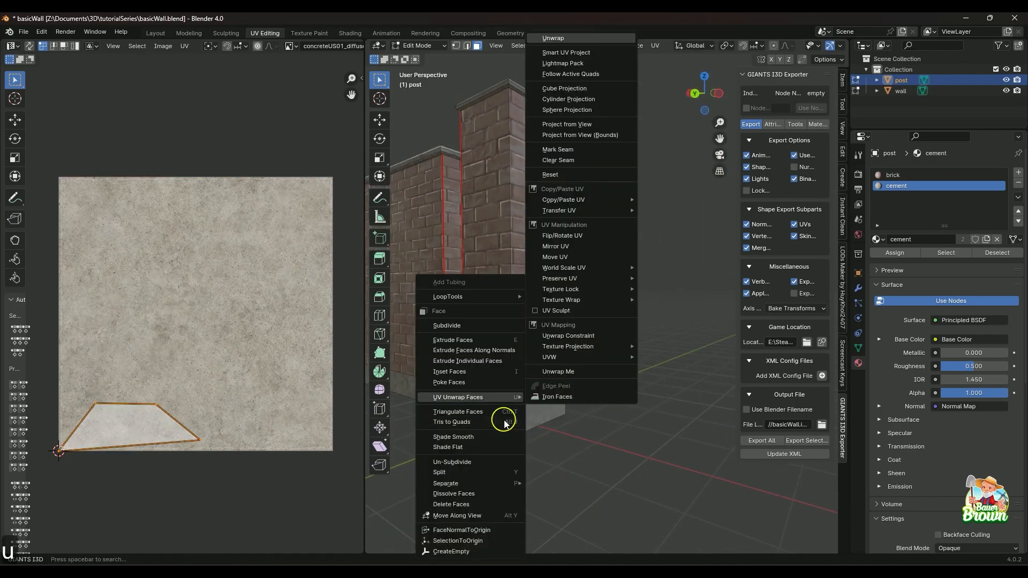
pyautogui.press('u')
pyautogui.moveTo(505, 423); pyautogui.dragTo(436, 424, button='middle')
pyautogui.click(435, 423)
pyautogui.rightClick(436, 421)
pyautogui.press('u')
pyautogui.press('u')
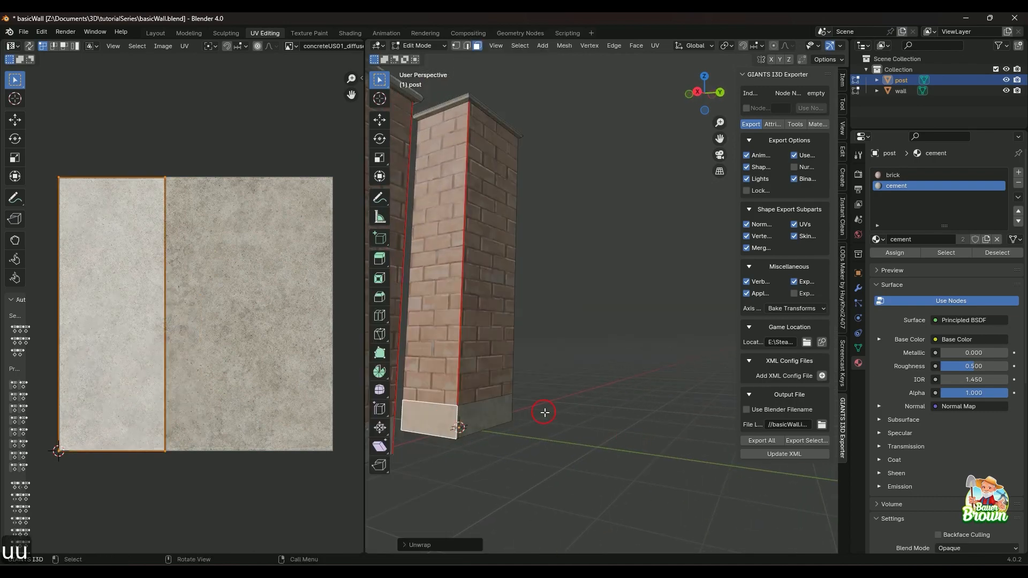
# Unwrap the wall's long cement base face and its adjoining narrow end face separately.
pyautogui.moveTo(544, 413); pyautogui.dragTo(522, 415, button='middle')
pyautogui.keyDown('shift'); pyautogui.moveTo(522, 415); pyautogui.dragTo(581, 402, button='middle'); pyautogui.keyUp('shift')
pyautogui.click(558, 353)
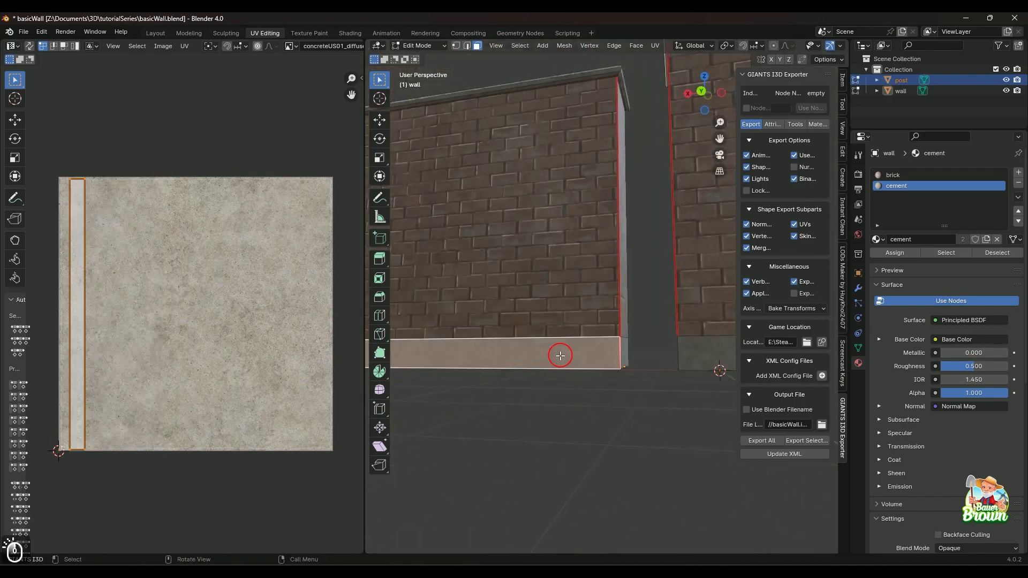
pyautogui.press('u')
pyautogui.click(558, 356)
pyautogui.click(620, 357)
pyautogui.press('u')
pyautogui.click(618, 359)
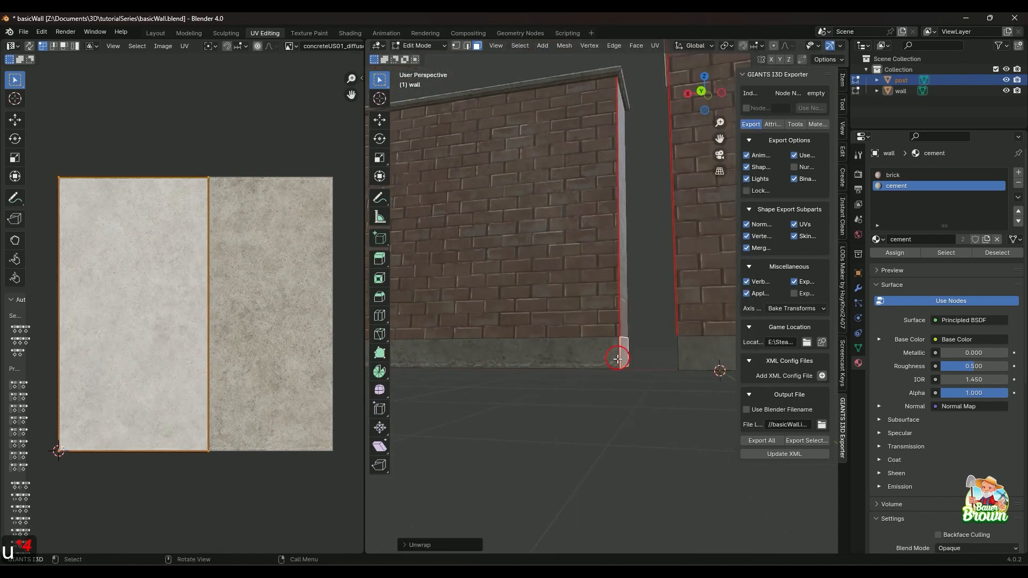
# Unwrap the narrow cement base face at the opposite end of the wall.
pyautogui.moveTo(618, 359); pyautogui.dragTo(638, 378, button='middle')
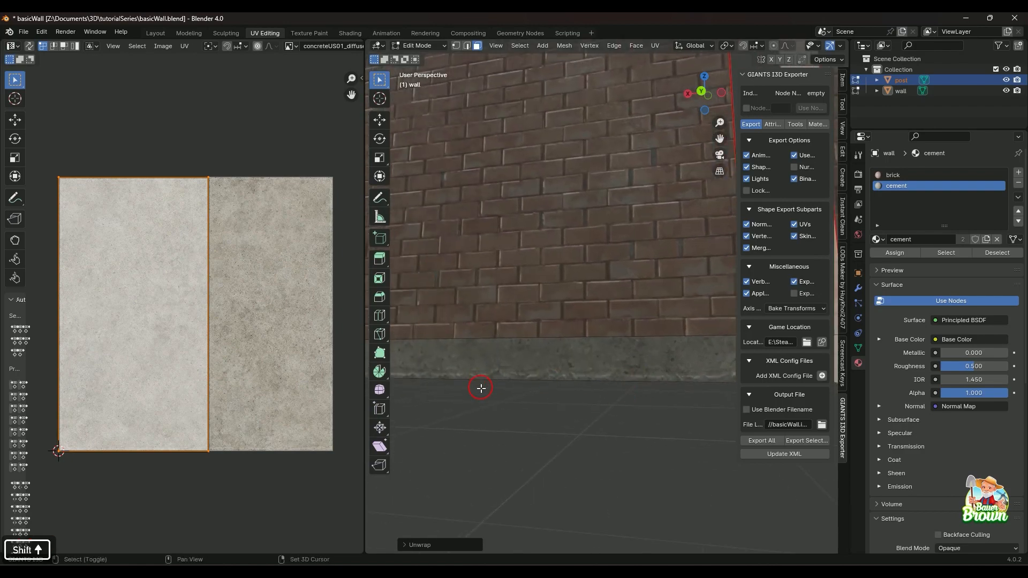
pyautogui.moveTo(480, 388); pyautogui.dragTo(620, 440, button='middle')
pyautogui.scroll(-3, 656, 422)
pyautogui.scroll(-1, 619, 440)
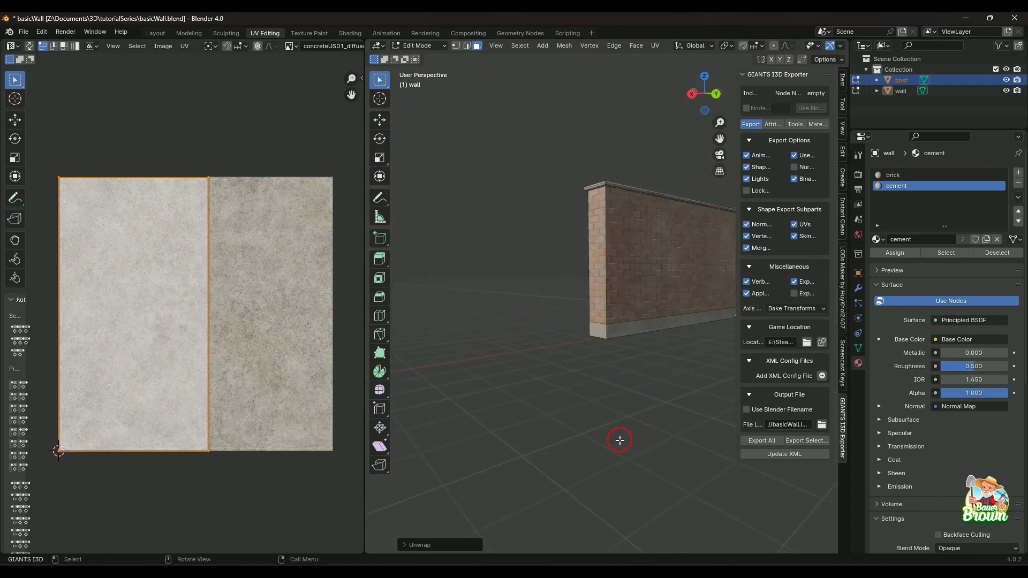
pyautogui.scroll(4, 620, 428)
pyautogui.click(590, 362)
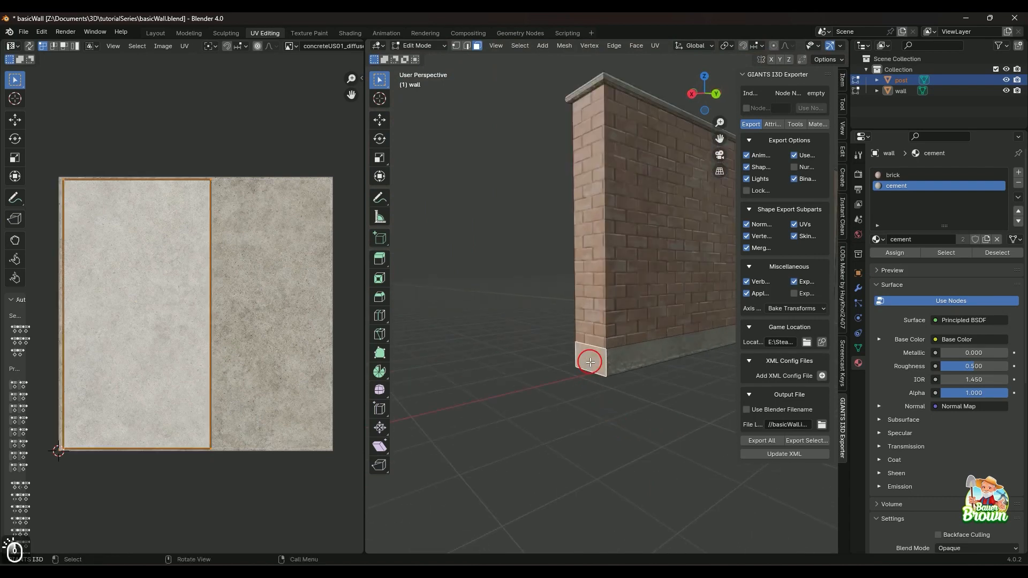
pyautogui.rightClick(590, 363)
pyautogui.moveTo(572, 364)
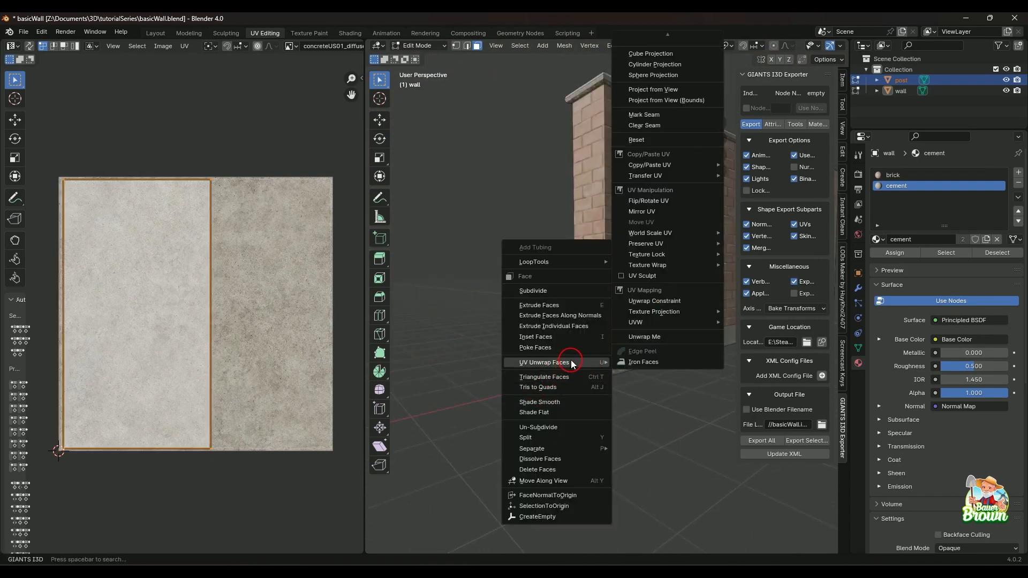
pyautogui.press('u')
pyautogui.press('u')
# Unwrap the long cement base face on the wall's other side.
pyautogui.moveTo(547, 385)
pyautogui.mouseDown(button='middle')
pyautogui.moveTo(626, 420)
pyautogui.moveTo(562, 386)
pyautogui.mouseUp(button='middle')
pyautogui.click(544, 360)
pyautogui.rightClick(544, 361)
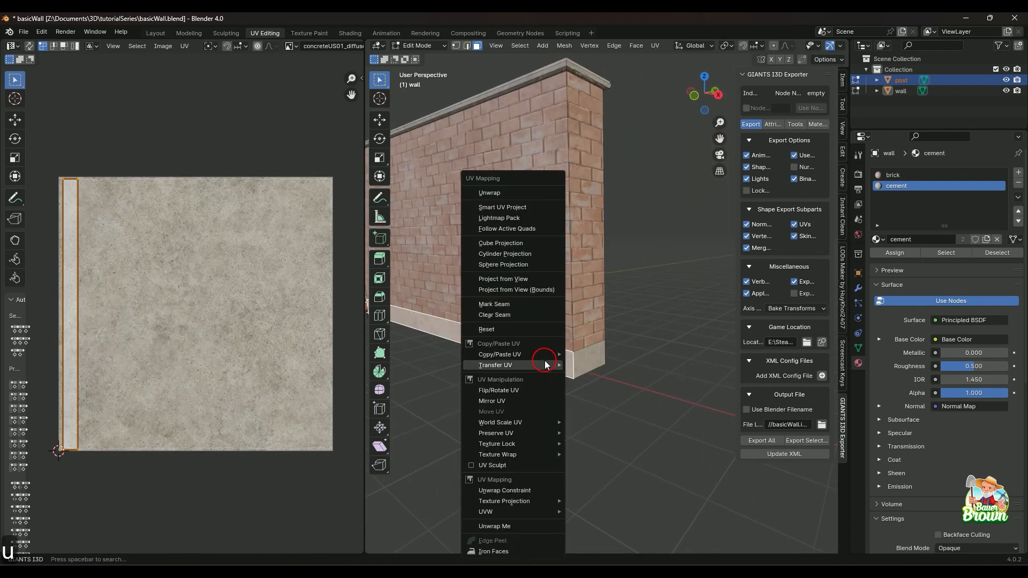
pyautogui.press('u')
pyautogui.press('u')
# Select the wall's long brick face, turn on X-ray and view the whole wall.
pyautogui.moveTo(483, 394); pyautogui.dragTo(577, 472, button='middle')
pyautogui.scroll(-2, 581, 439)
pyautogui.scroll(3, 564, 425)
pyautogui.keyDown('shift'); pyautogui.moveTo(564, 424); pyautogui.dragTo(602, 388, button='middle'); pyautogui.keyUp('shift')
pyautogui.scroll(-2, 608, 388)
pyautogui.click(610, 370)
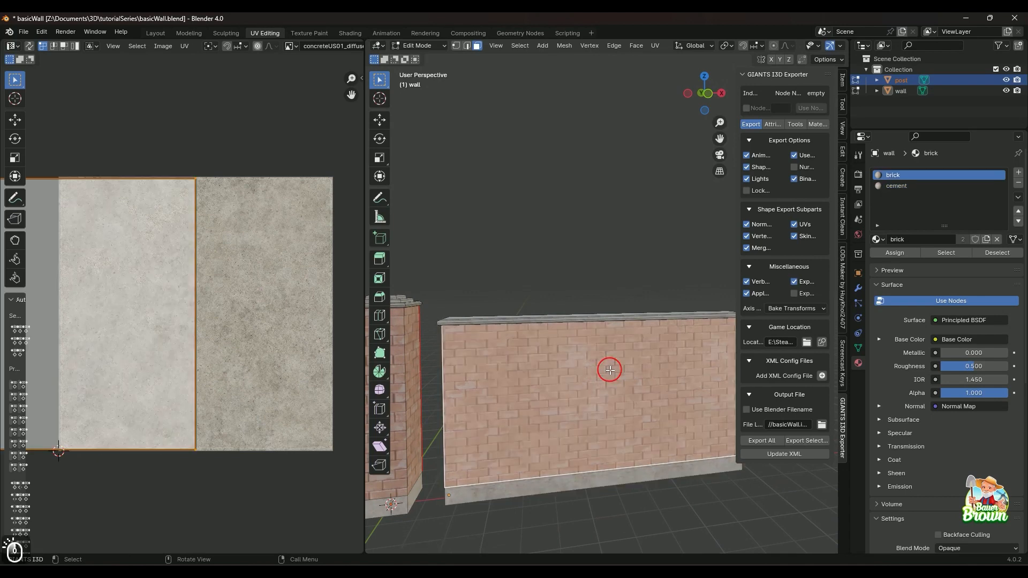
pyautogui.hotkey('alt', 'z')
pyautogui.keyDown('shift'); pyautogui.moveTo(609, 370); pyautogui.dragTo(572, 378, button='middle'); pyautogui.keyUp('shift')
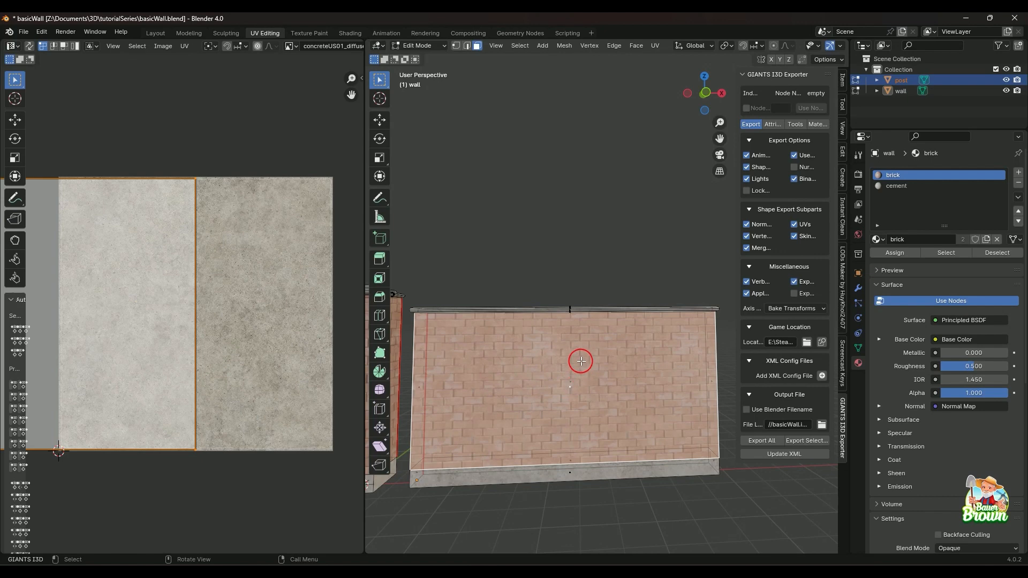
# Make the wall the selected object, clear the face selection, and select all faces assigned to the cement material.
pyautogui.click(866, 97)
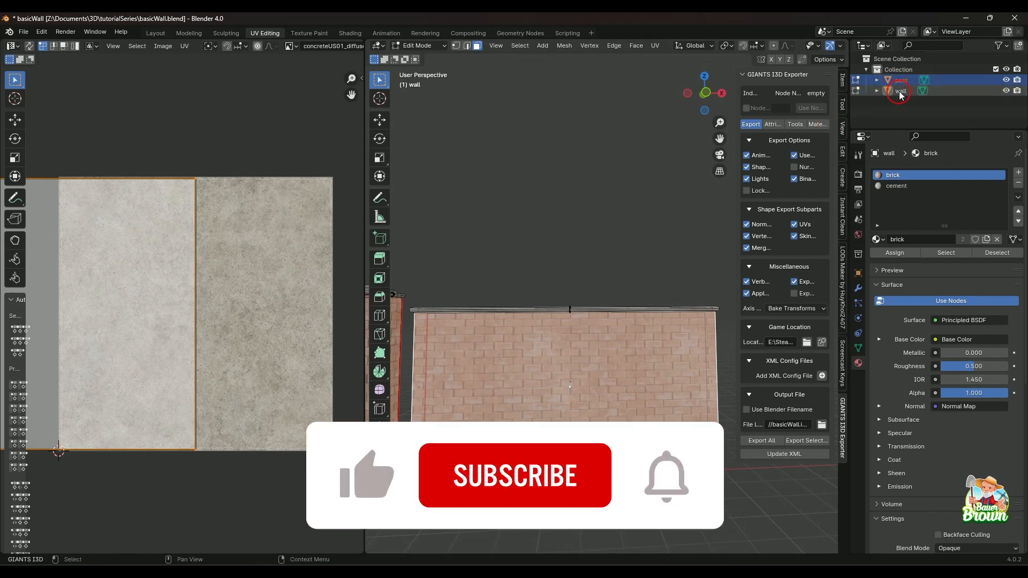
pyautogui.click(647, 212)
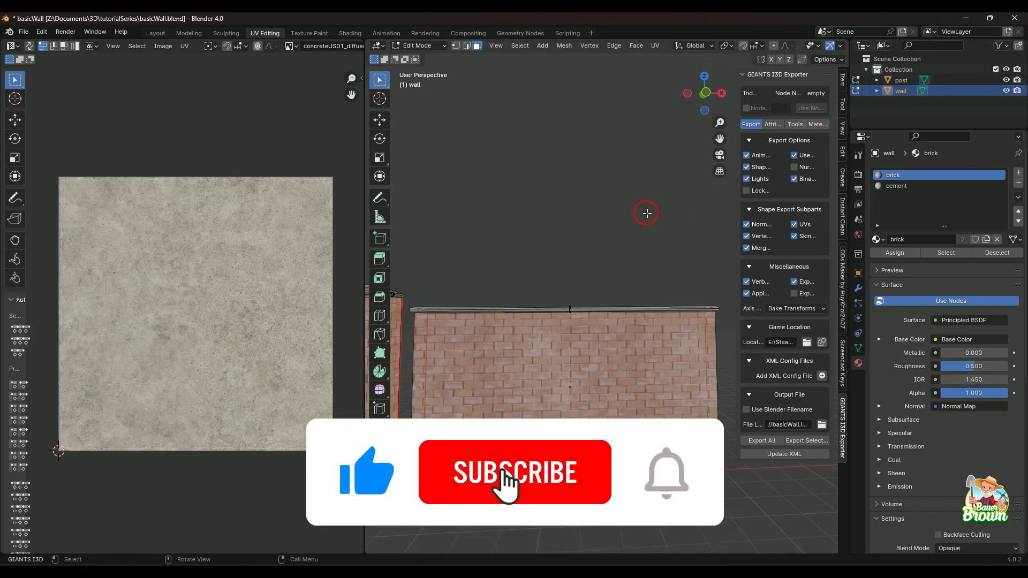
pyautogui.click(896, 187)
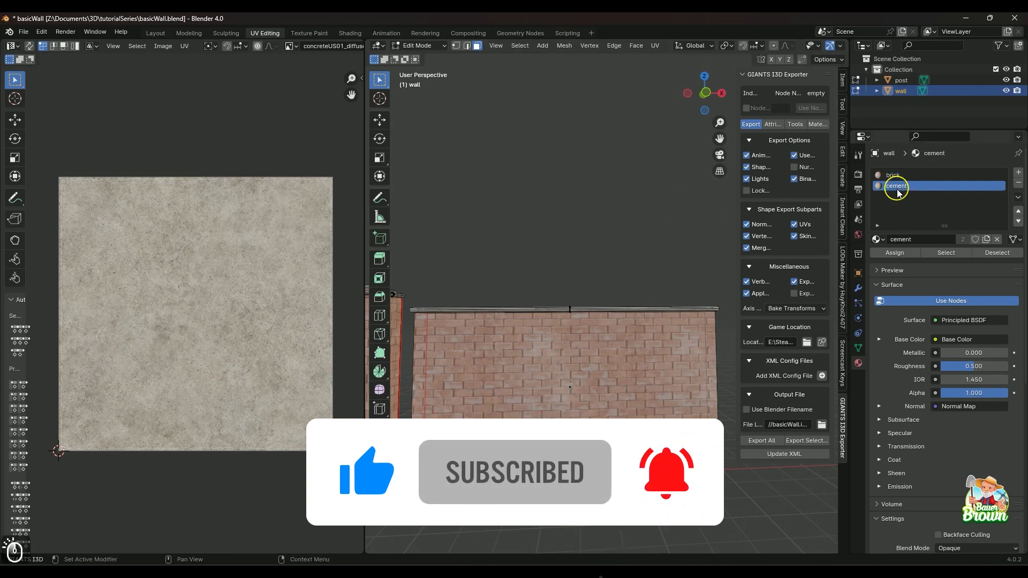
pyautogui.click(945, 256)
pyautogui.scroll(-2, 600, 245)
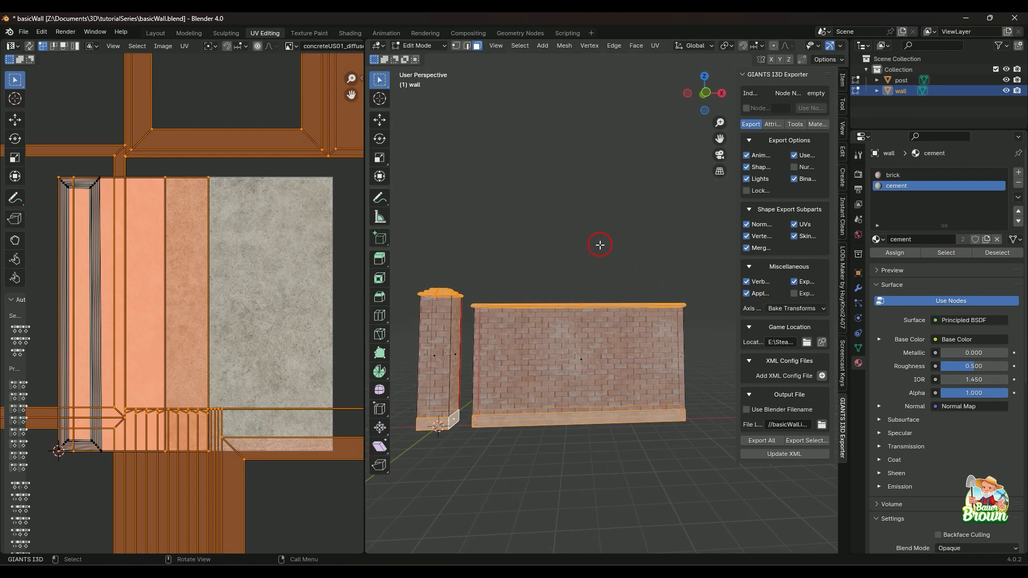
pyautogui.moveTo(600, 245); pyautogui.dragTo(531, 308, button='middle')
pyautogui.scroll(2, 611, 365)
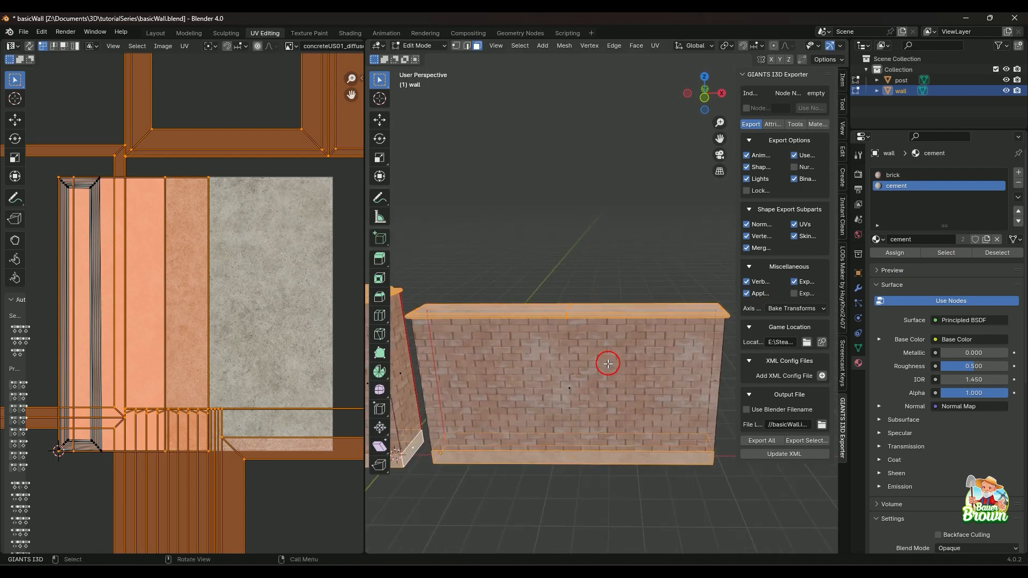
# Leave edit mode, re-enter it with only the wall selected, and clear the face selection.
pyautogui.click(896, 92)
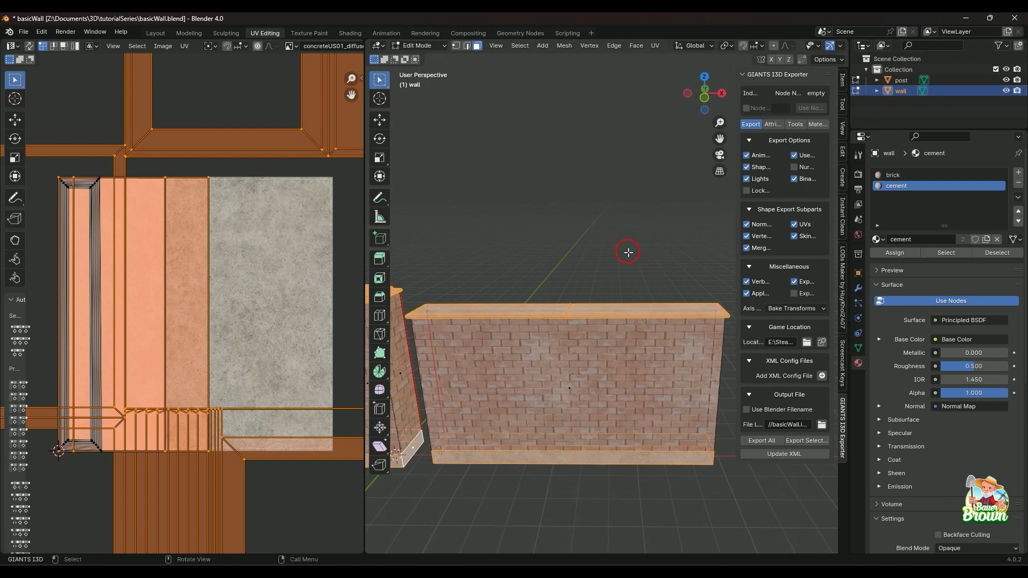
pyautogui.moveTo(640, 289); pyautogui.dragTo(644, 264, button='middle')
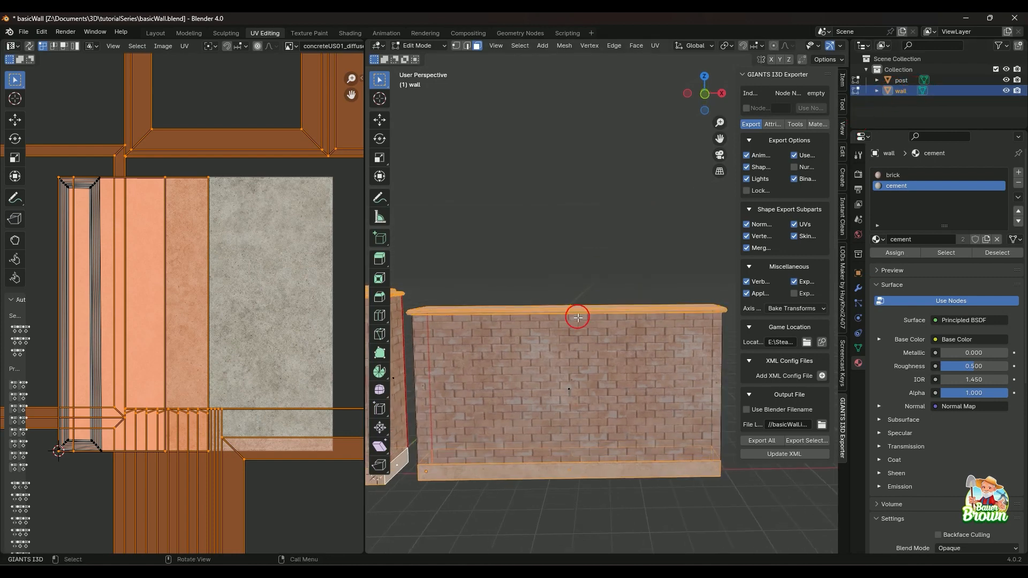
pyautogui.press('Tab')
pyautogui.press('Tab')
pyautogui.press('Tab')
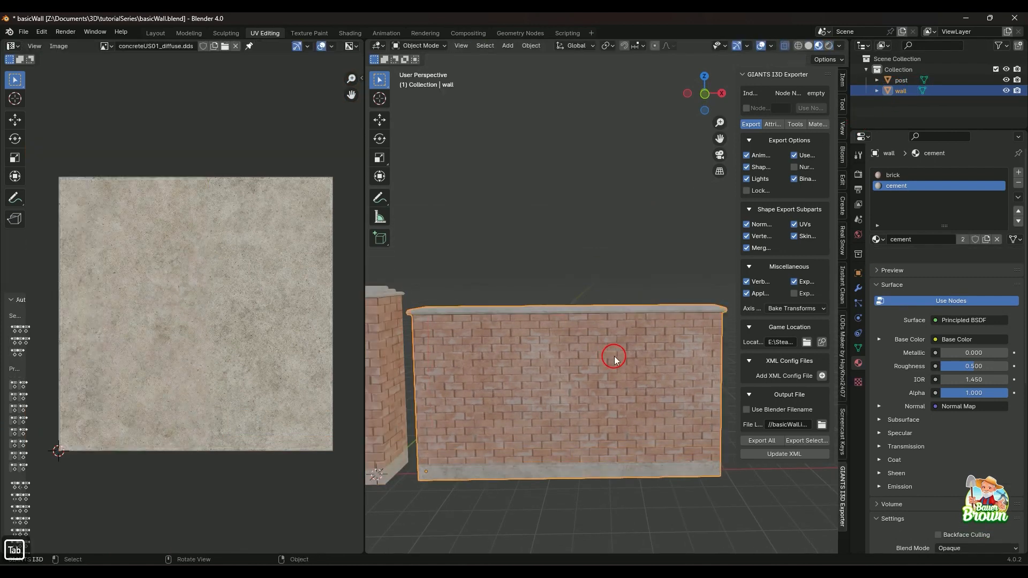
pyautogui.click(615, 368)
pyautogui.press('Tab')
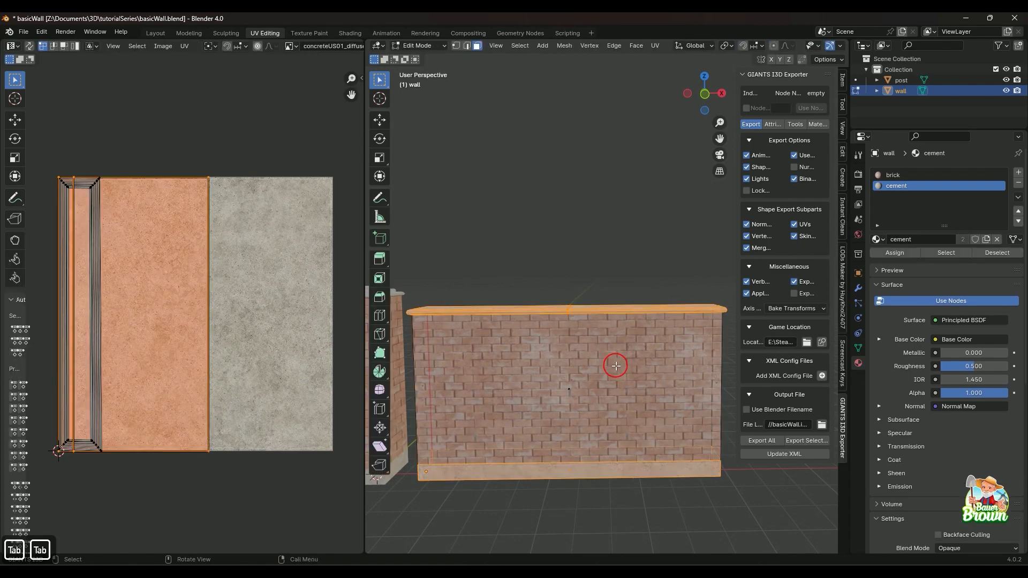
pyautogui.click(638, 381)
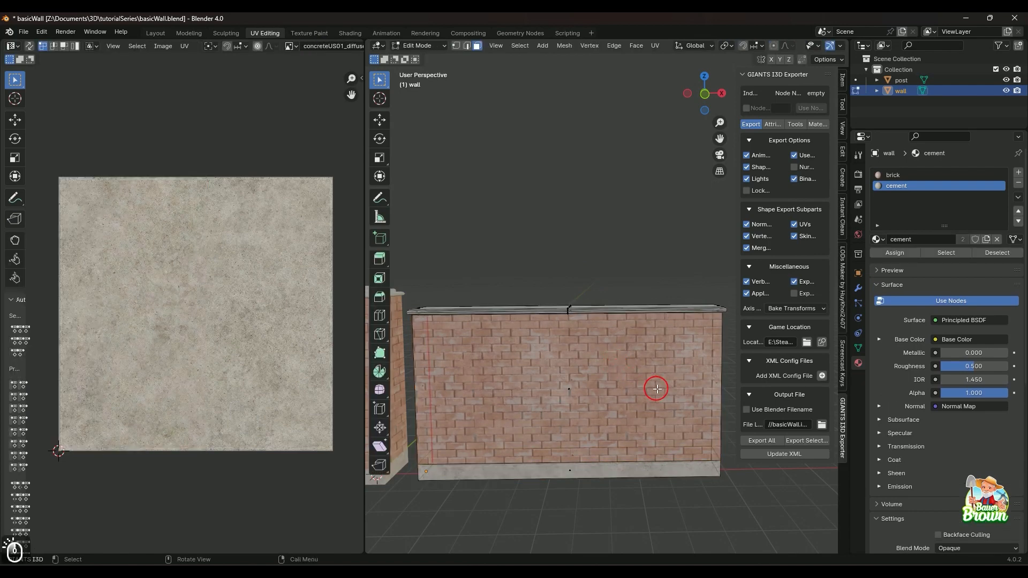
# Turn off X-ray, select the brick faces around the wall, and invert the selection to its cement faces.
pyautogui.click(584, 394)
pyautogui.moveTo(593, 394); pyautogui.dragTo(533, 391, button='middle')
pyautogui.hotkey('alt', 'z')
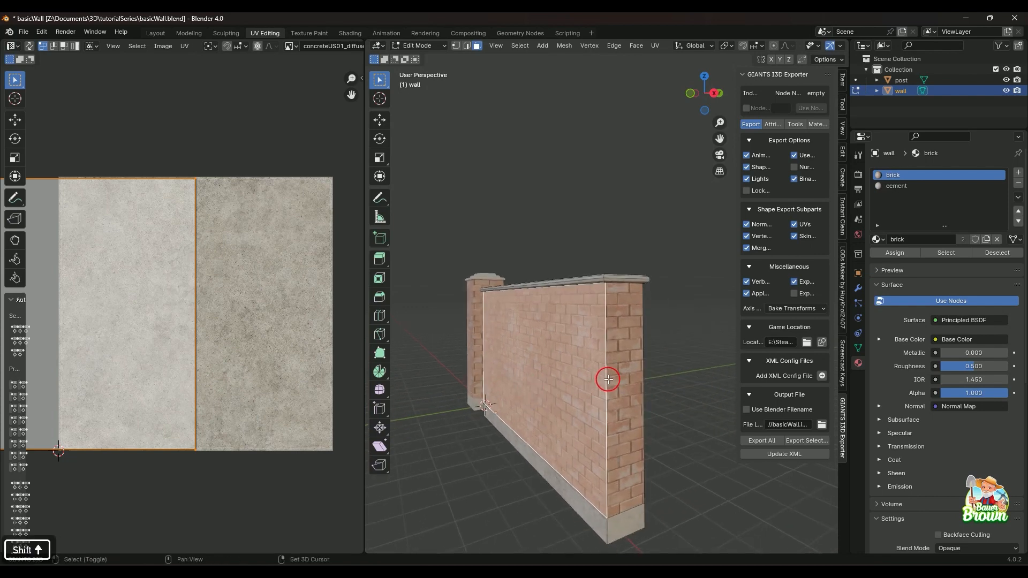
pyautogui.keyDown('shift'); pyautogui.click(605, 440); pyautogui.keyUp('shift')
pyautogui.moveTo(621, 390); pyautogui.dragTo(639, 411, button='middle')
pyautogui.keyDown('shift'); pyautogui.click(494, 381); pyautogui.keyUp('shift')
pyautogui.keyDown('shift'); pyautogui.click(559, 378); pyautogui.keyUp('shift')
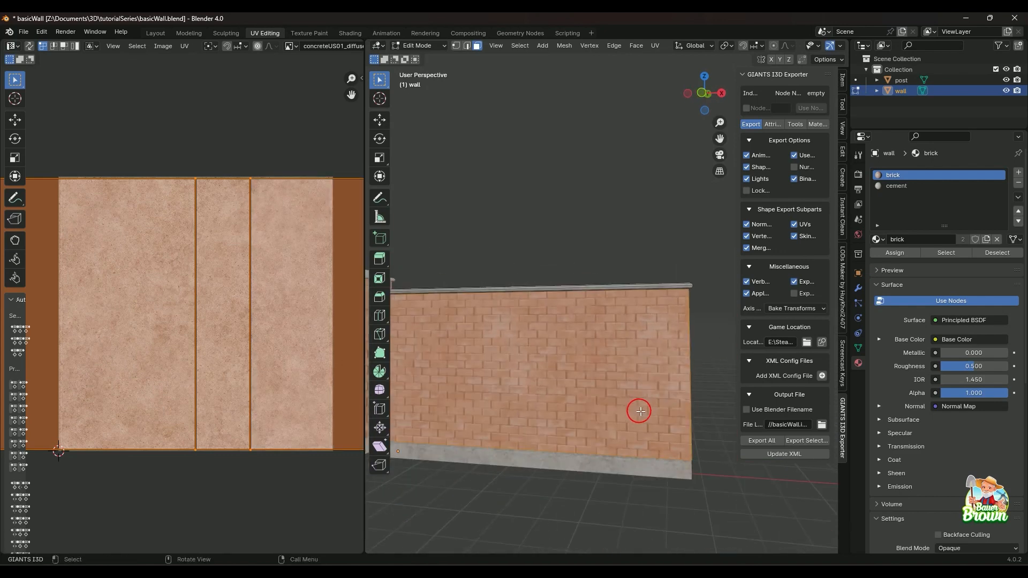
pyautogui.hotkey('ctrl', 'i')
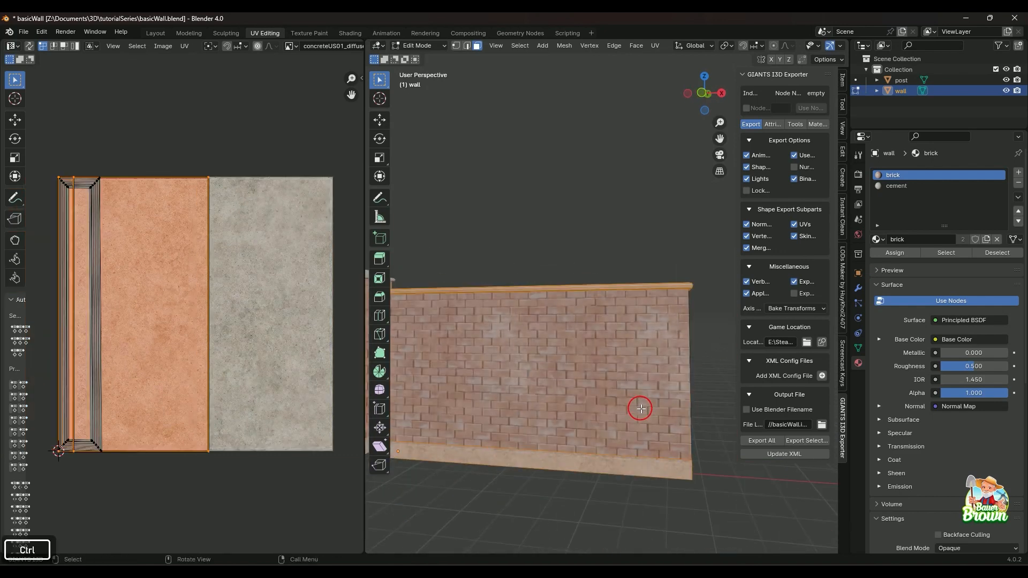
# Add the cement base faces along the wall's long sides and end to the selected cap faces.
pyautogui.scroll(-2, 643, 409)
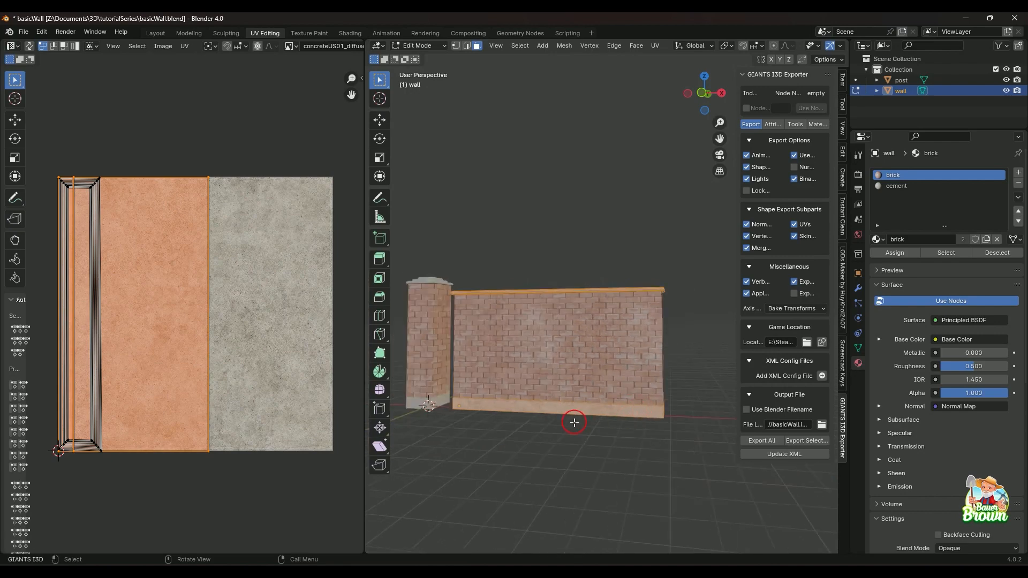
pyautogui.moveTo(574, 423); pyautogui.dragTo(632, 414, button='middle')
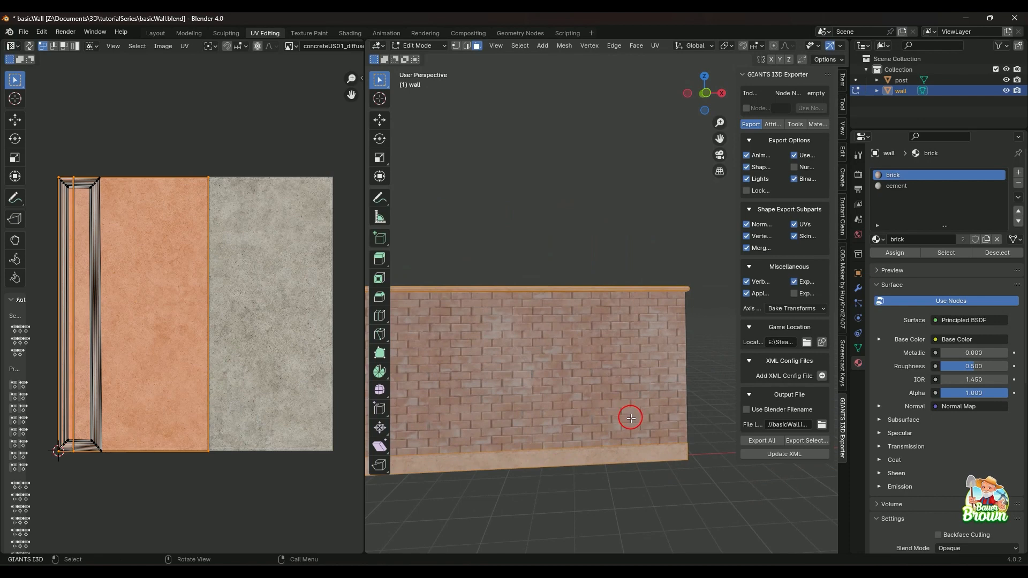
pyautogui.press('shift')
pyautogui.keyDown('shift'); pyautogui.click(627, 451); pyautogui.keyUp('shift')
pyautogui.moveTo(654, 452); pyautogui.dragTo(526, 467, button='middle')
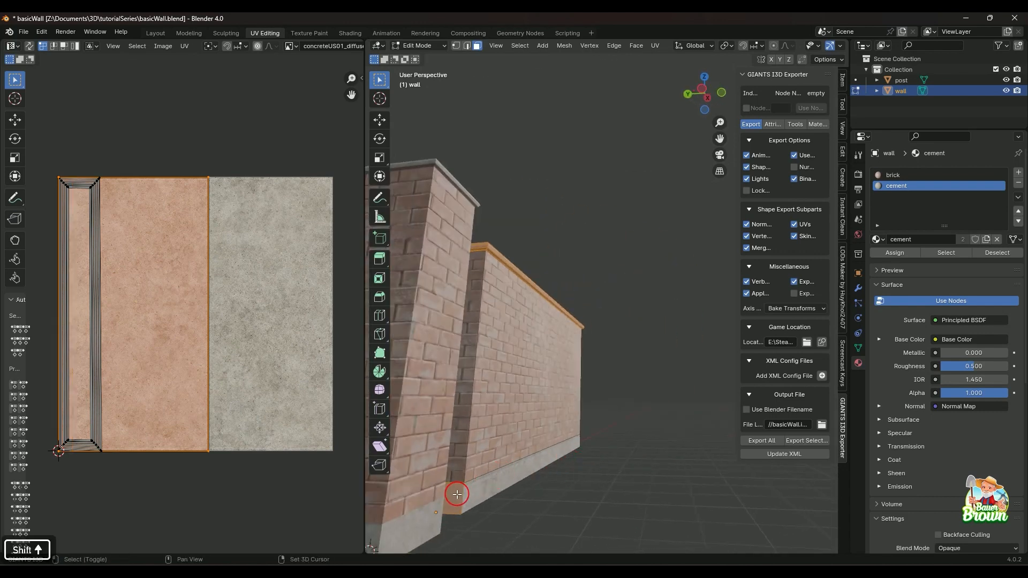
pyautogui.keyDown('shift'); pyautogui.click(506, 472); pyautogui.keyUp('shift')
pyautogui.scroll(-4, 603, 420)
pyautogui.moveTo(603, 419); pyautogui.dragTo(474, 438, button='middle')
pyautogui.keyDown('shift'); pyautogui.click(561, 404); pyautogui.keyUp('shift')
pyautogui.keyDown('shift'); pyautogui.click(592, 431); pyautogui.keyUp('shift')
pyautogui.keyDown('shift'); pyautogui.click(523, 425); pyautogui.keyUp('shift')
pyautogui.keyDown('shift'); pyautogui.click(472, 428); pyautogui.keyUp('shift')
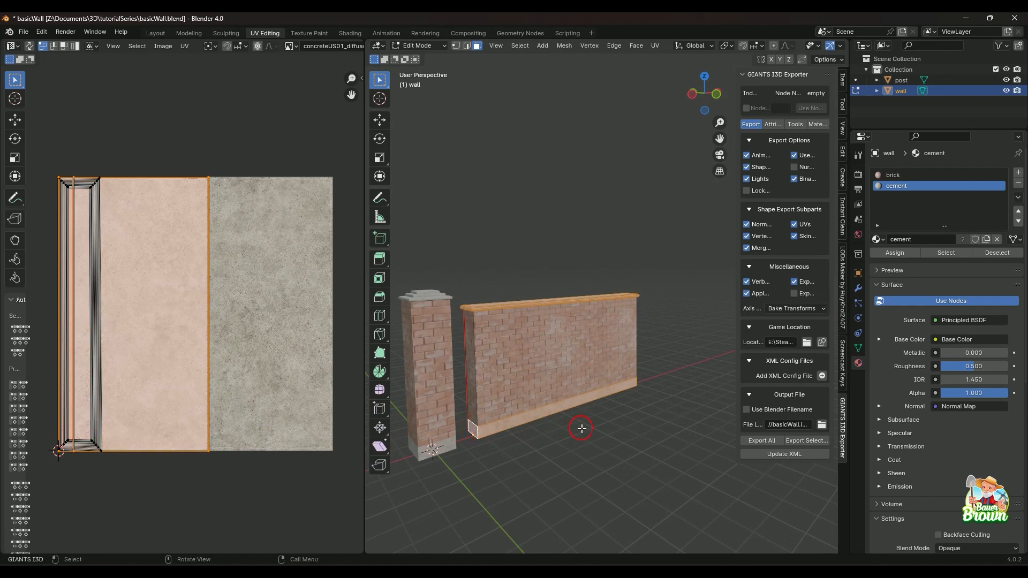
# Unwrap the wall's selected cement faces with Smart UV Project, keeping the 66° angle limit and 0.000 island margin.
pyautogui.scroll(1, 582, 428)
pyautogui.moveTo(583, 432); pyautogui.dragTo(547, 456, button='middle')
pyautogui.scroll(1, 582, 439)
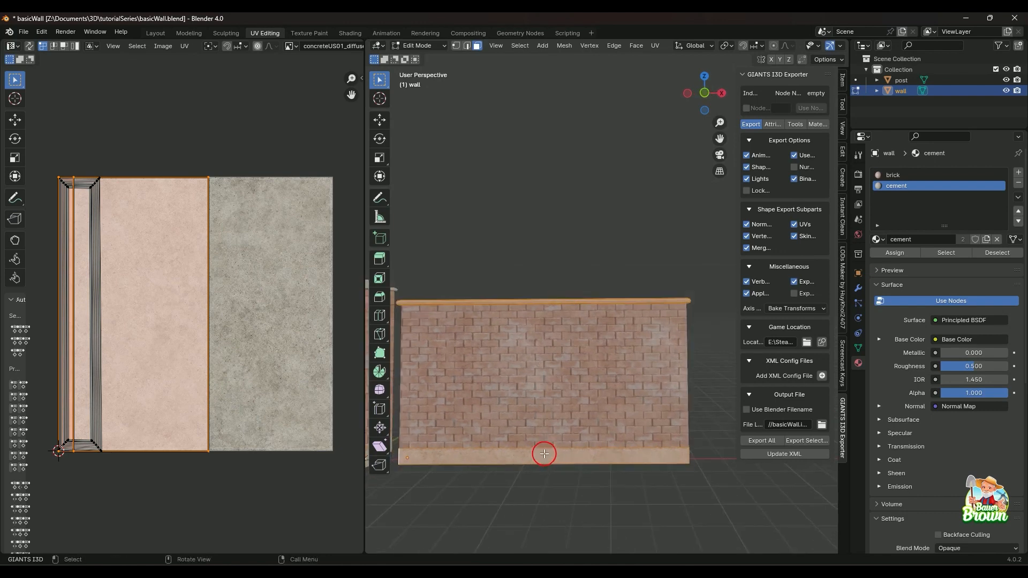
pyautogui.rightClick(528, 224)
pyautogui.moveTo(528, 220)
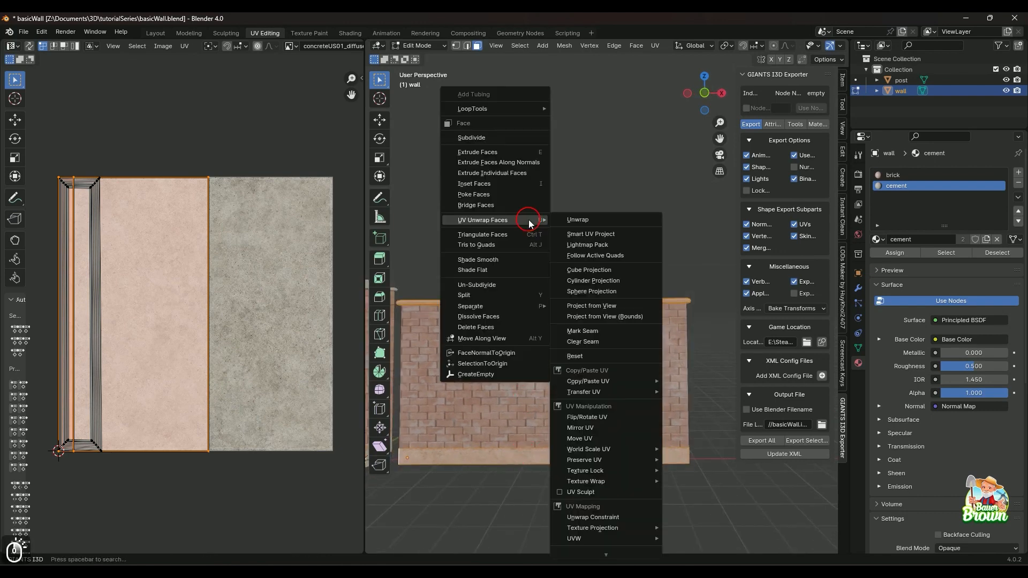
pyautogui.click(587, 236)
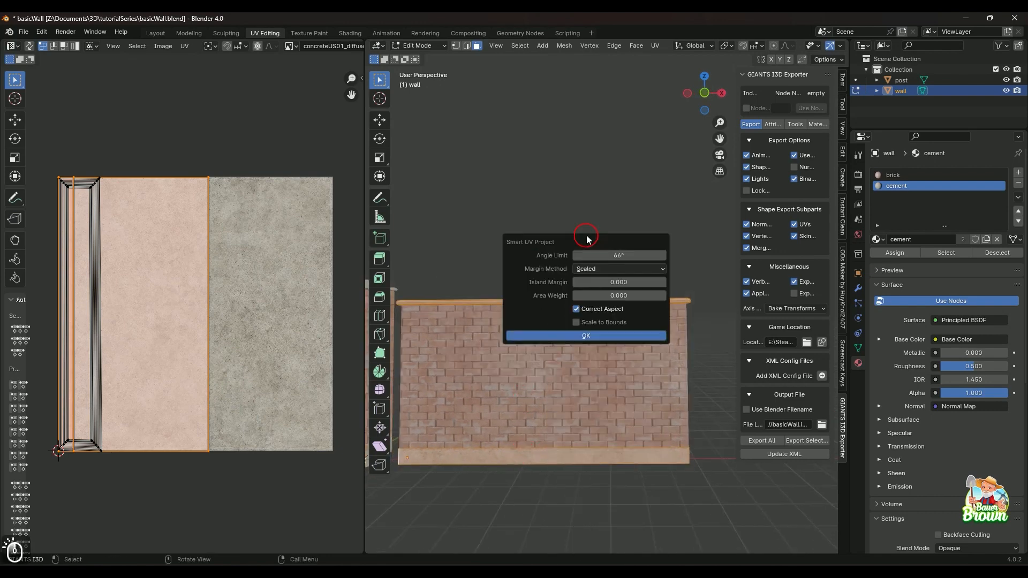
pyautogui.click(602, 336)
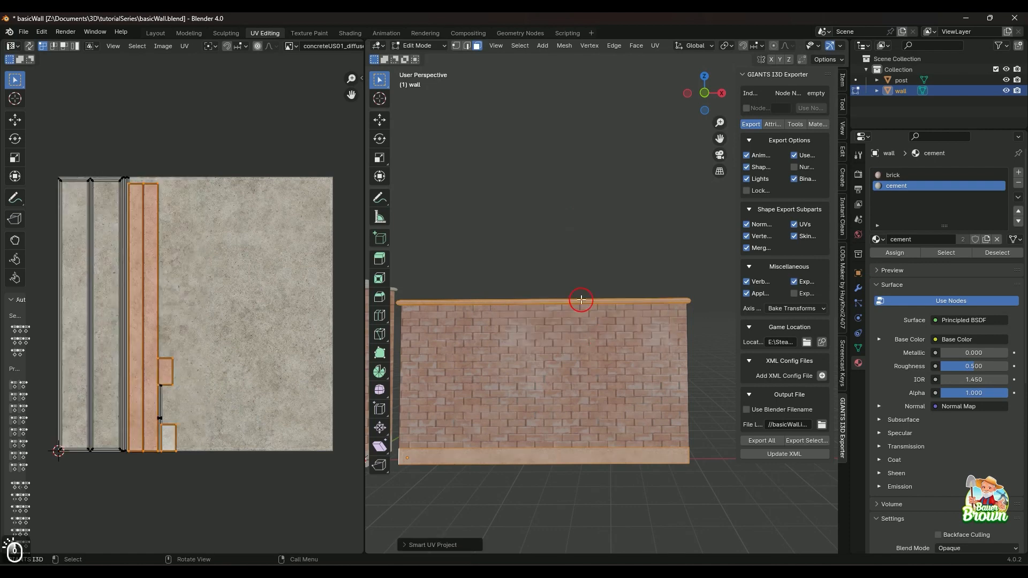
# Clear the face selection and inspect the cement texture on the wall's cap and base from both sides.
pyautogui.click(535, 227)
pyautogui.scroll(3, 580, 448)
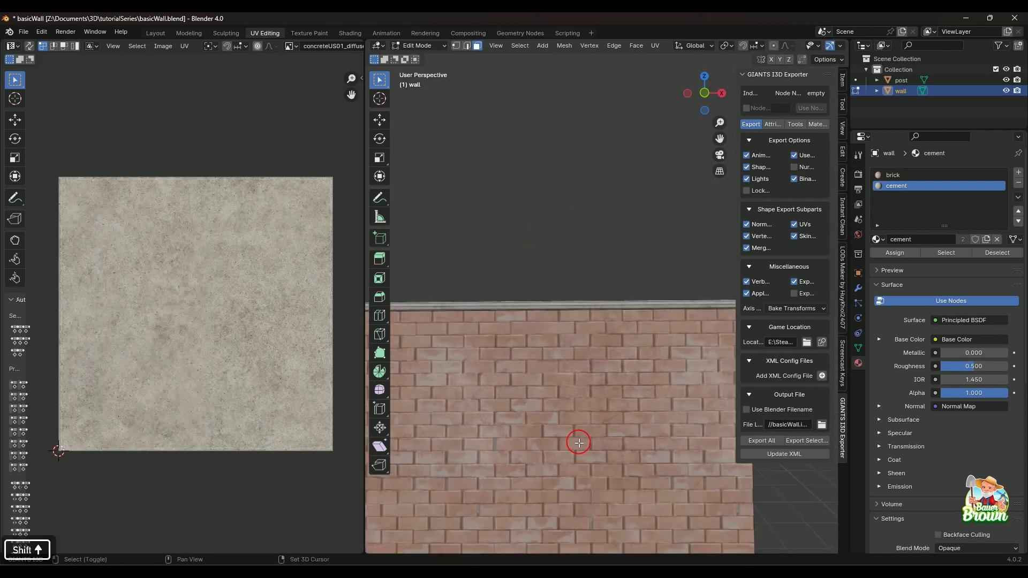
pyautogui.keyDown('shift'); pyautogui.moveTo(580, 448); pyautogui.dragTo(661, 319, button='middle'); pyautogui.keyUp('shift')
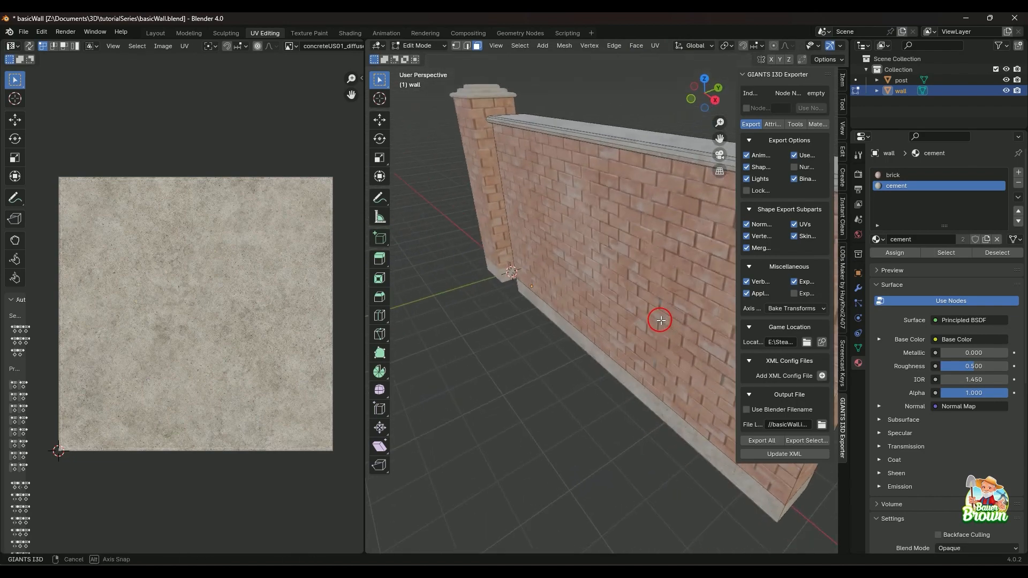
pyautogui.keyDown('shift'); pyautogui.moveTo(614, 286); pyautogui.dragTo(561, 307, button='middle'); pyautogui.keyUp('shift')
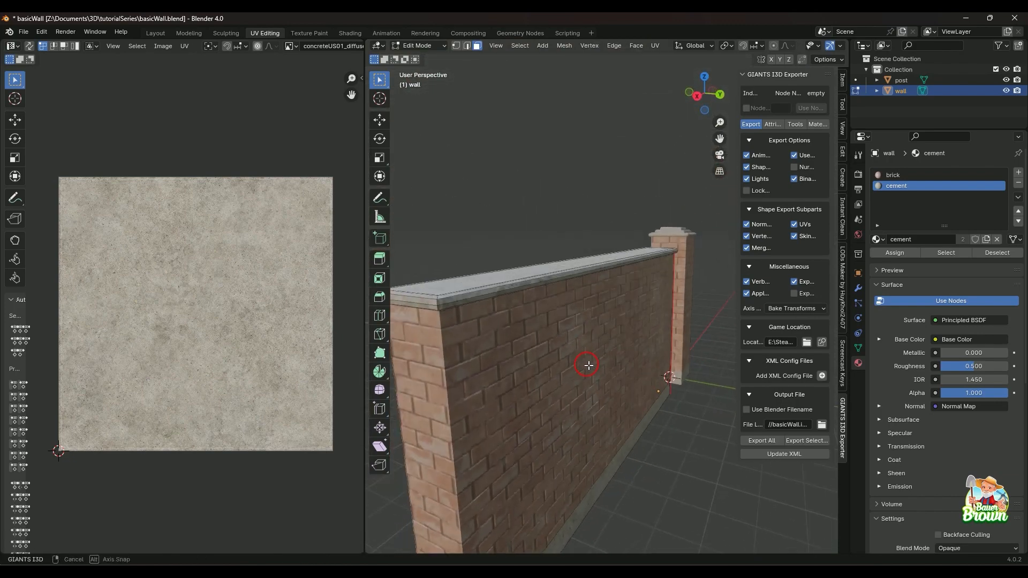
pyautogui.moveTo(575, 403); pyautogui.dragTo(580, 394, button='middle')
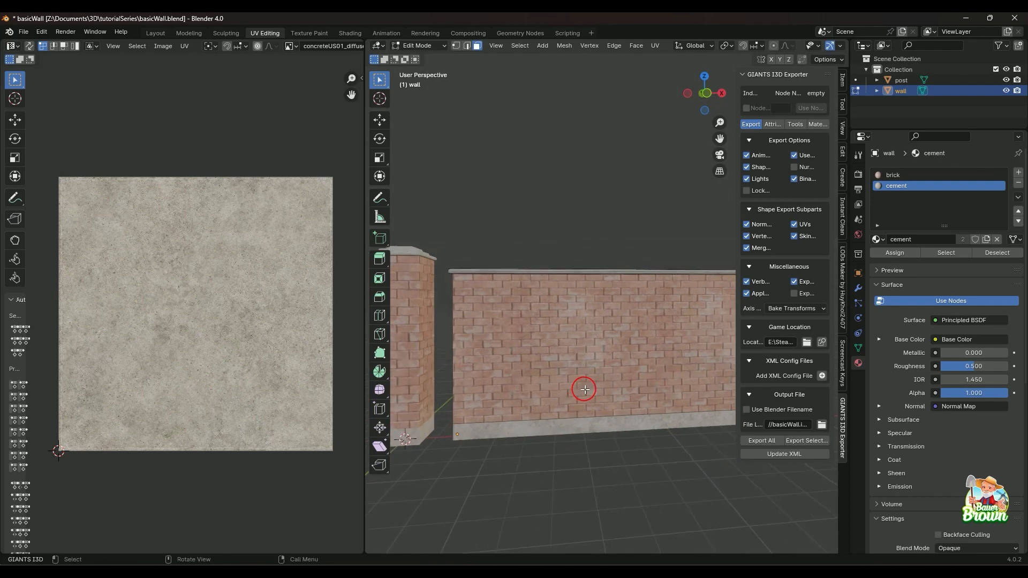
pyautogui.press('shift')
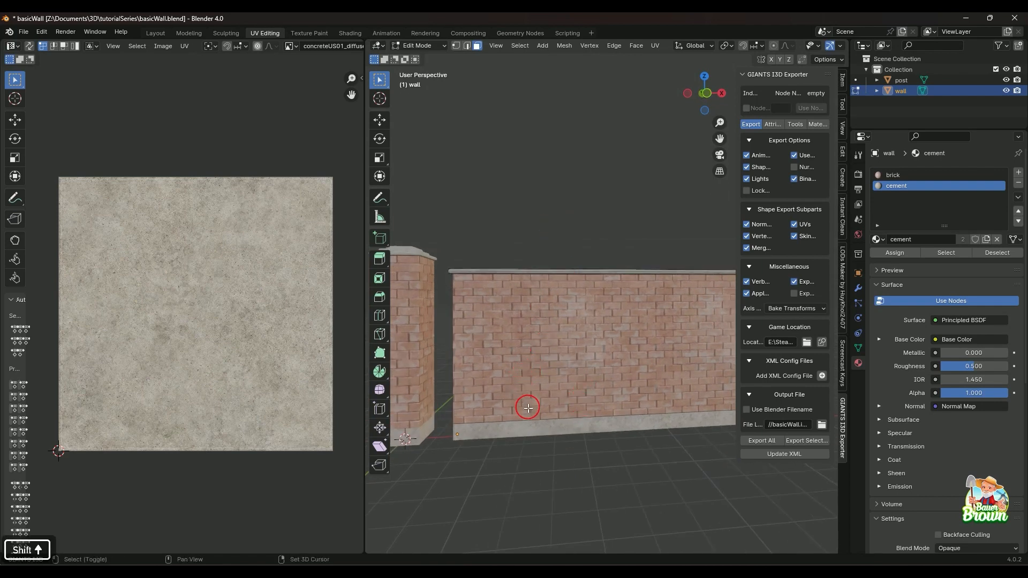
pyautogui.press('shift')
pyautogui.moveTo(543, 418); pyautogui.dragTo(544, 397, button='middle')
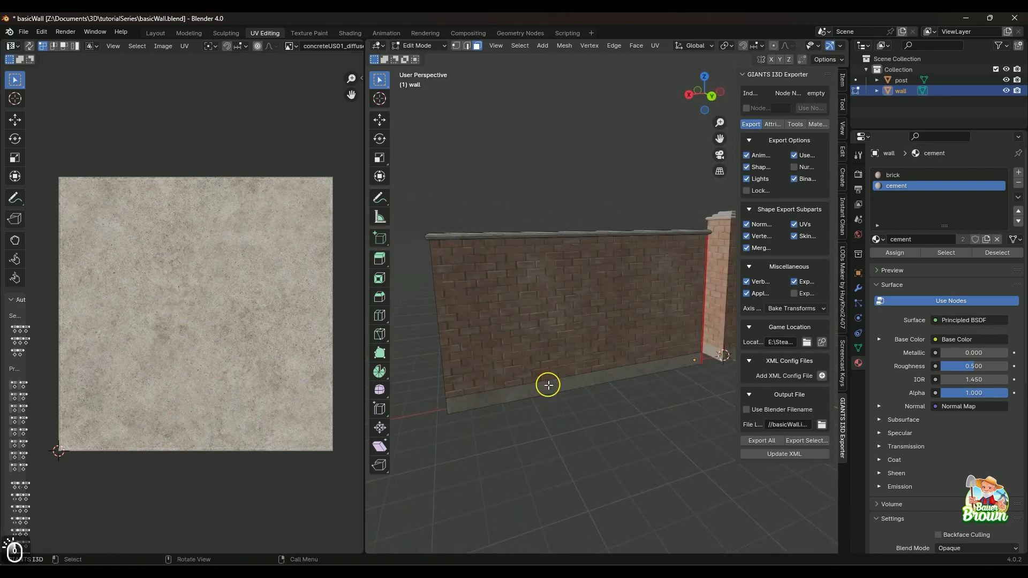
# Select the long base face on the wall's back to check its UV island against the cement texture.
pyautogui.click(547, 383)
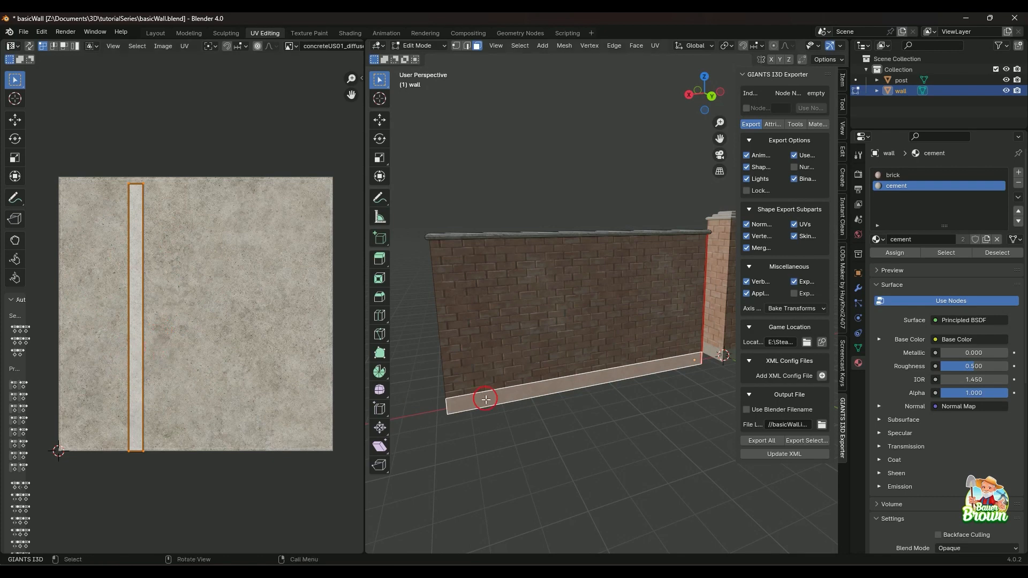
pyautogui.moveTo(575, 440); pyautogui.dragTo(589, 415, button='middle')
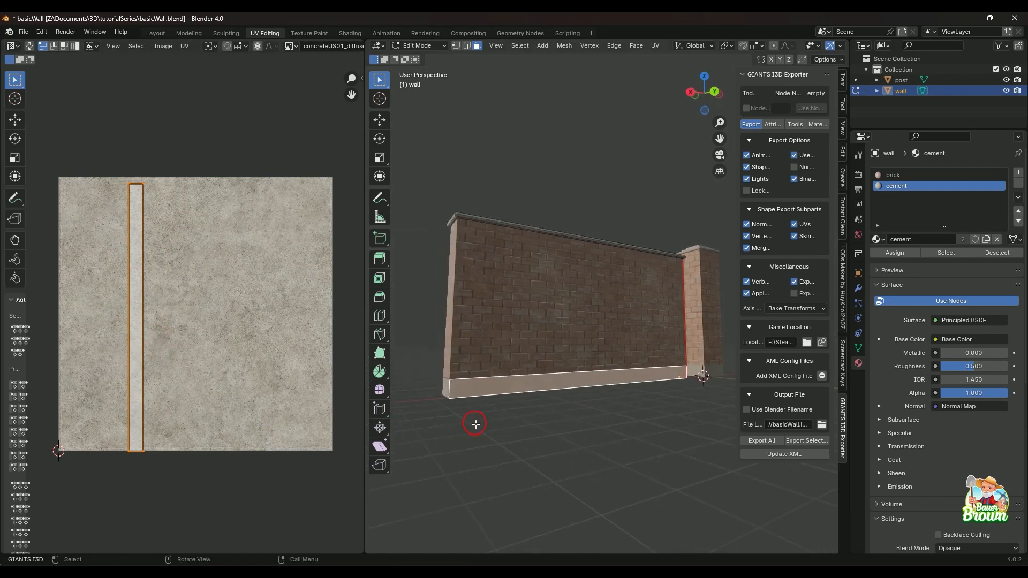
pyautogui.moveTo(476, 424); pyautogui.dragTo(550, 420, button='middle')
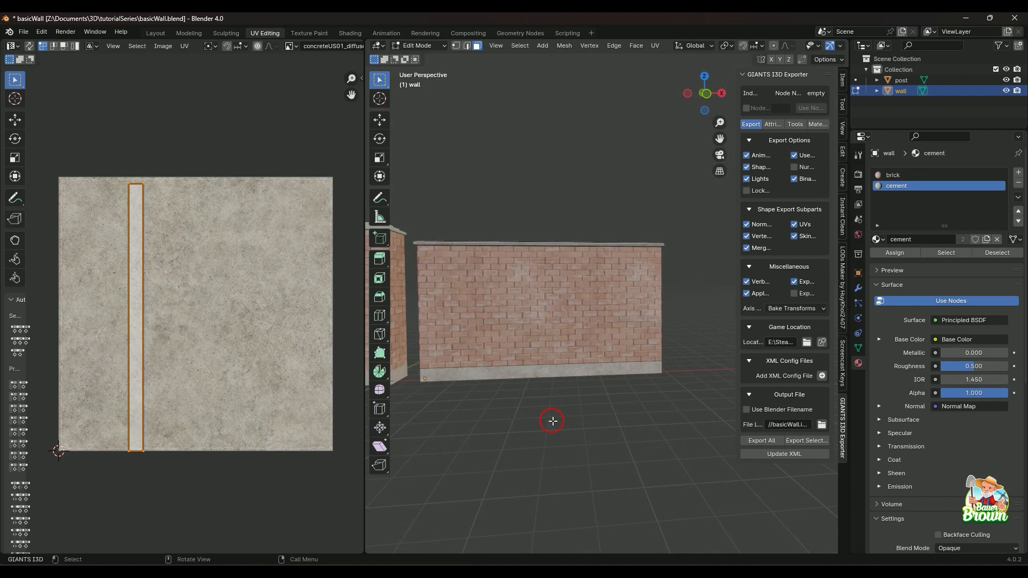
# Select the wall's front brick face, return to object mode, and check the dimensions of the wall and the post.
pyautogui.click(630, 314)
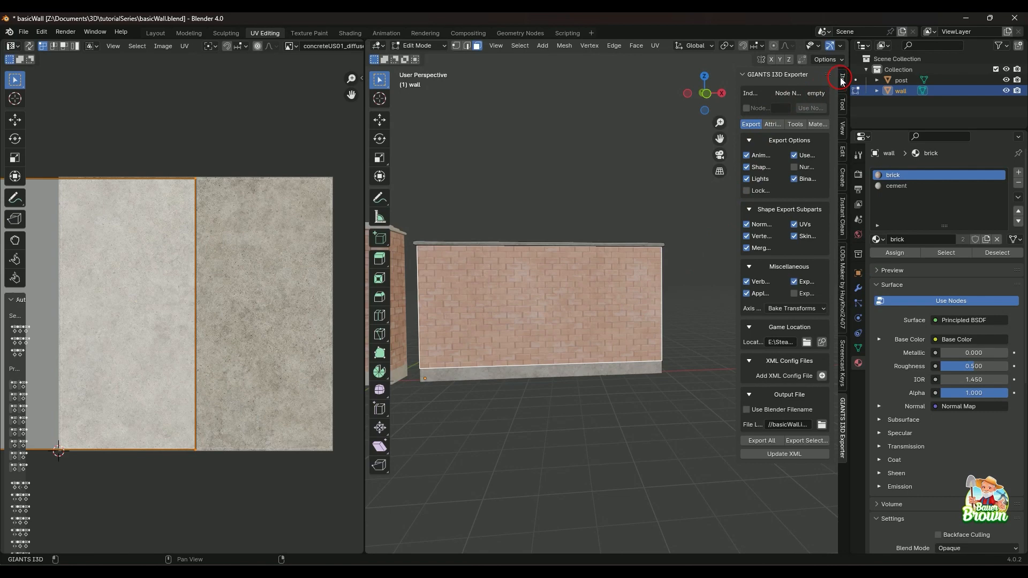
pyautogui.press('Tab')
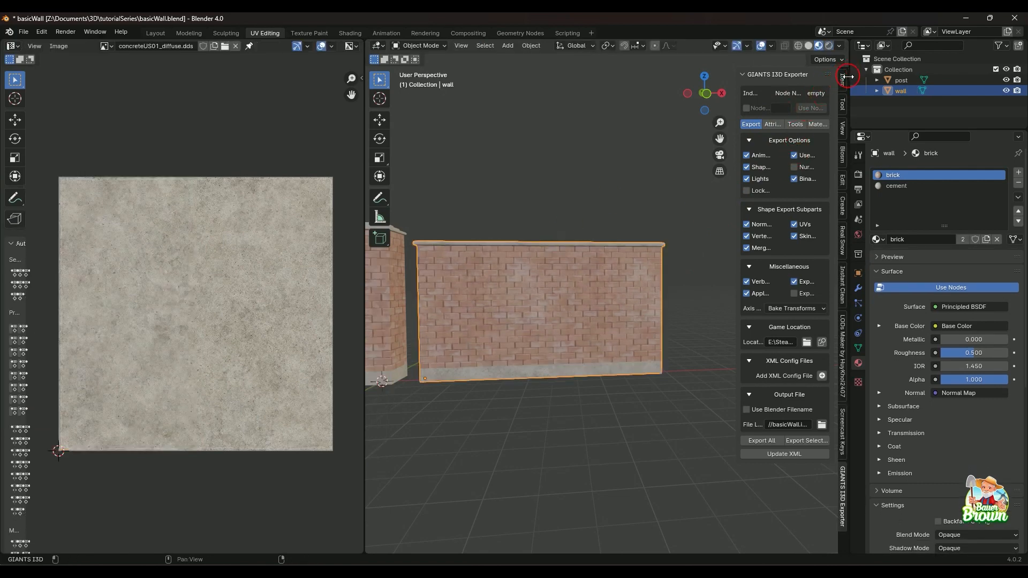
pyautogui.click(843, 81)
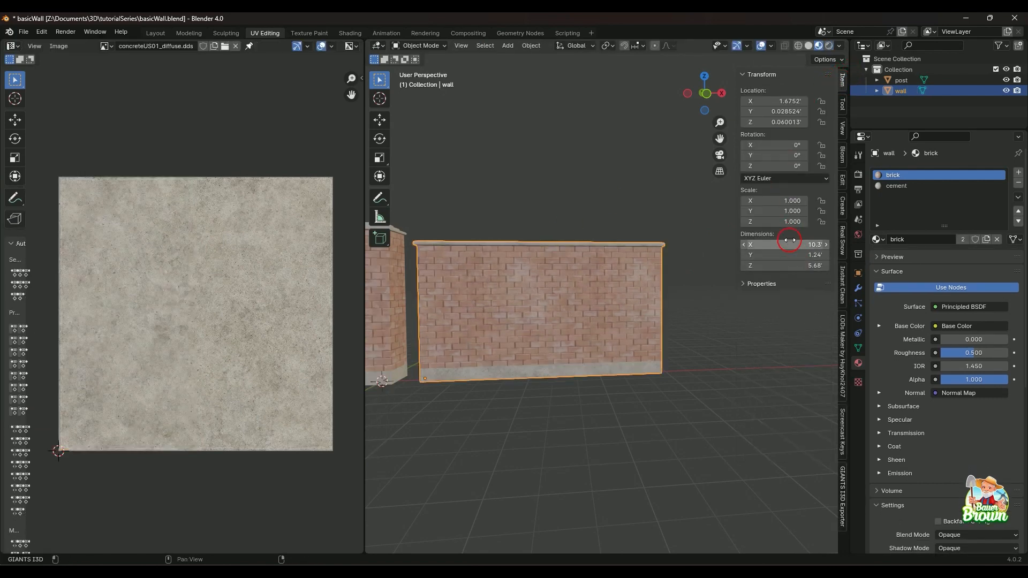
pyautogui.click(396, 298)
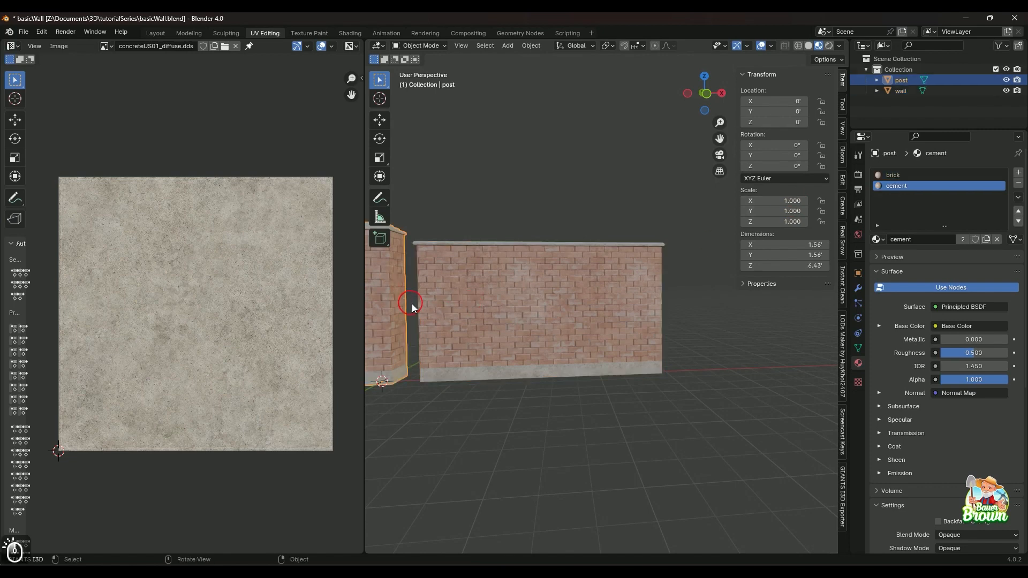
# Enter edit mode on the post with no faces selected and examine the post and wall from several sides.
pyautogui.press('Tab')
pyautogui.click(702, 391)
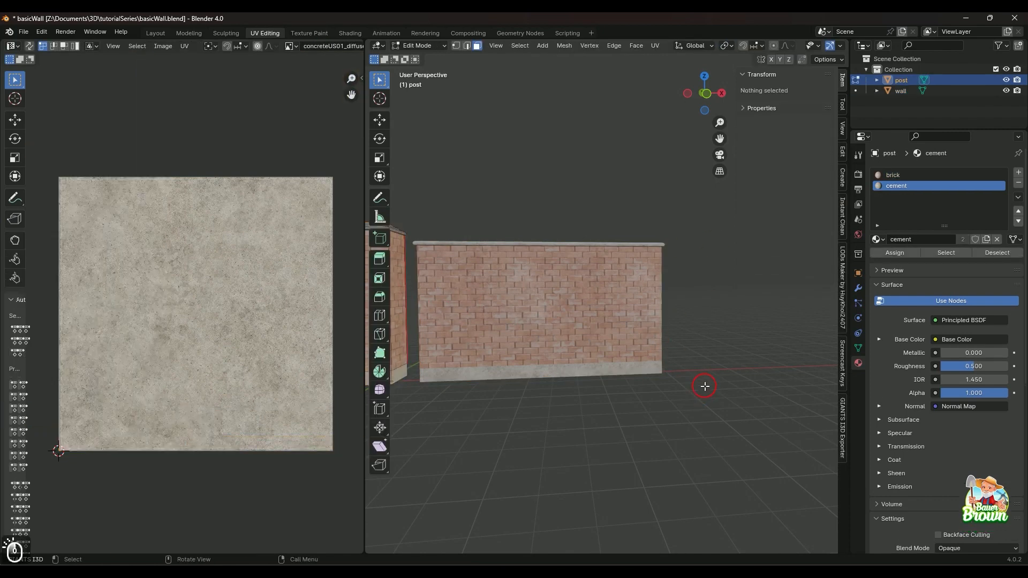
pyautogui.moveTo(702, 391); pyautogui.dragTo(582, 299, button='middle')
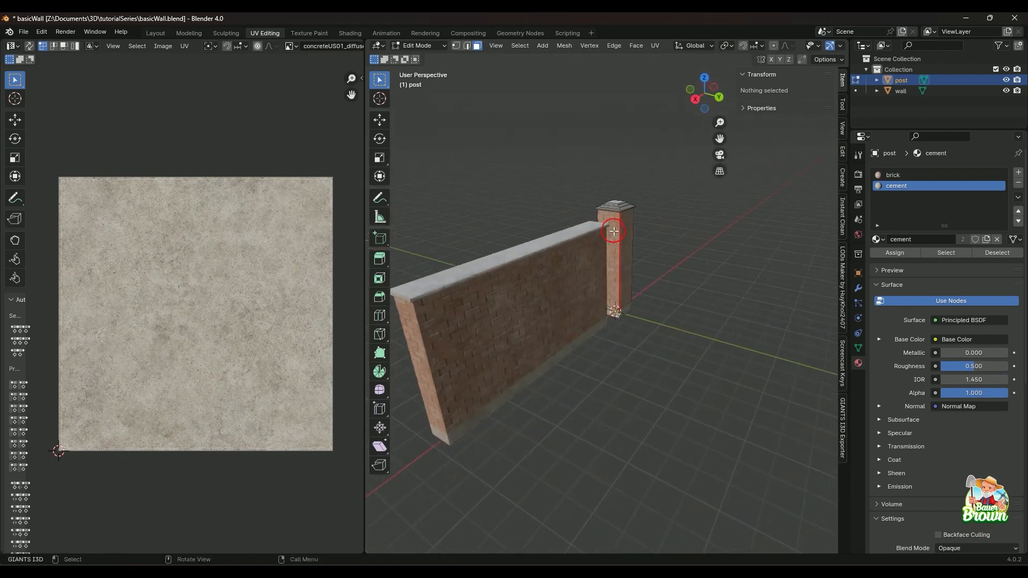
pyautogui.moveTo(619, 368); pyautogui.dragTo(597, 386, button='middle')
pyautogui.scroll(-1, 553, 405)
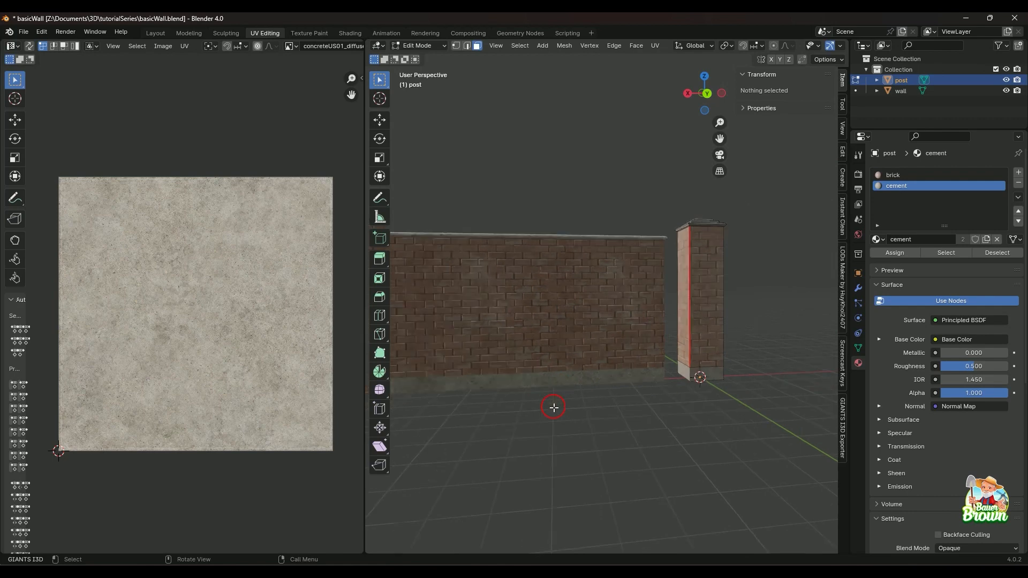
pyautogui.moveTo(551, 409); pyautogui.dragTo(593, 430, button='middle')
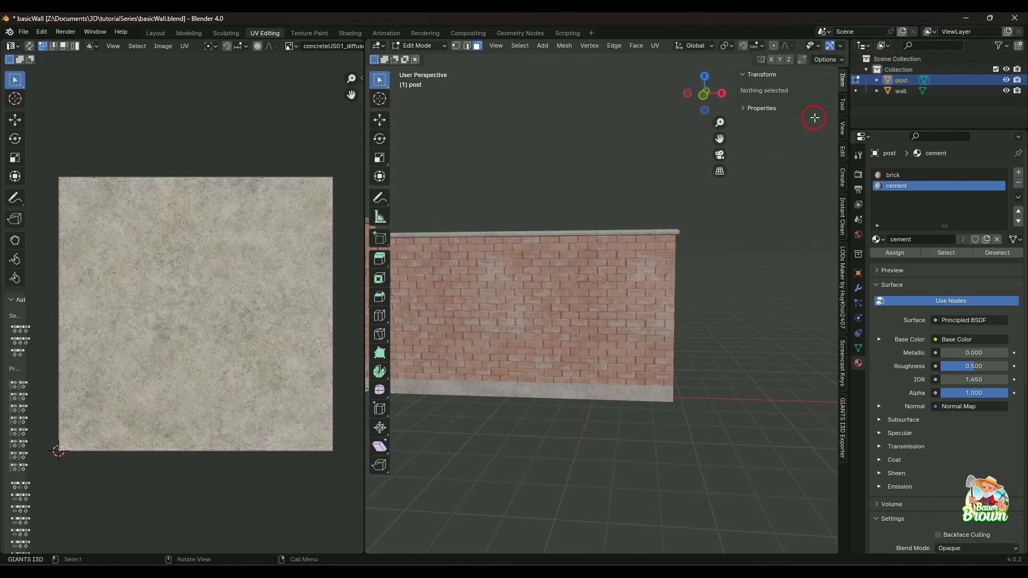
pyautogui.moveTo(746, 319); pyautogui.dragTo(626, 386, button='middle')
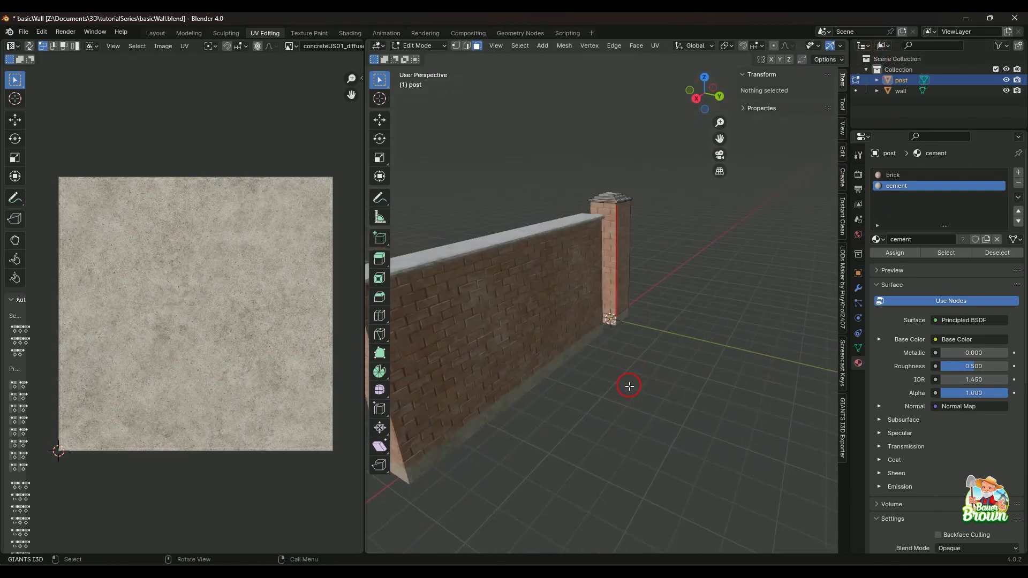
pyautogui.moveTo(566, 396); pyautogui.dragTo(645, 415, button='middle')
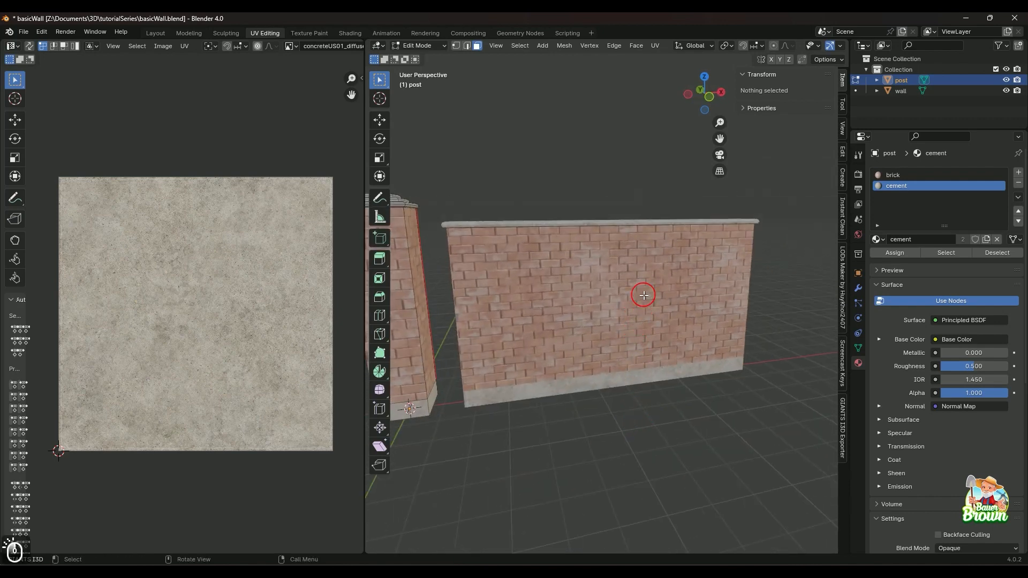
# Select the post's front brick face, bring the wall into edit mode as well, and select its front brick face.
pyautogui.click(413, 292)
pyautogui.keyDown('shift'); pyautogui.moveTo(517, 299); pyautogui.dragTo(652, 318, button='middle'); pyautogui.keyUp('shift')
pyautogui.click(901, 91)
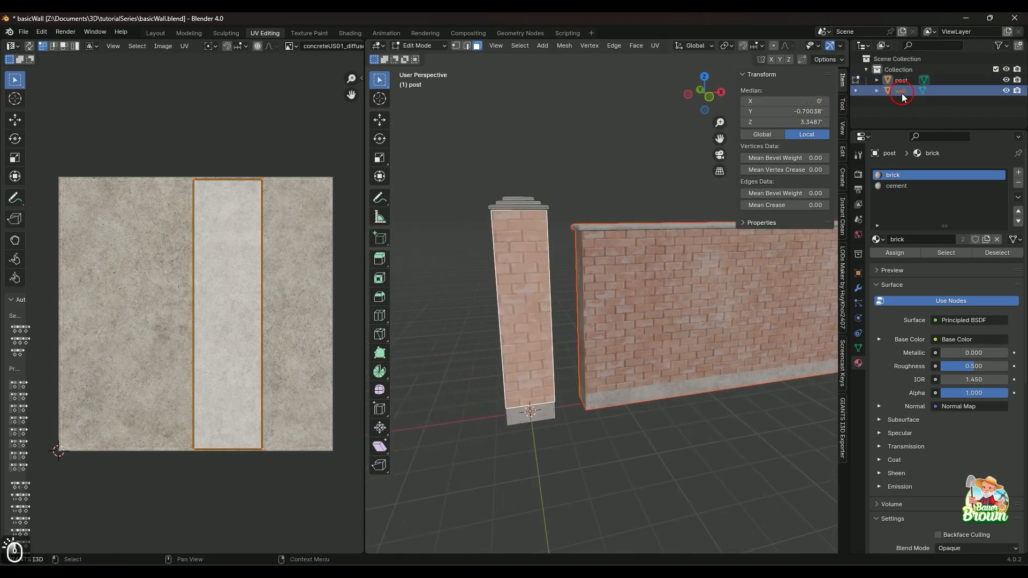
pyautogui.click(718, 318)
pyautogui.click(718, 318)
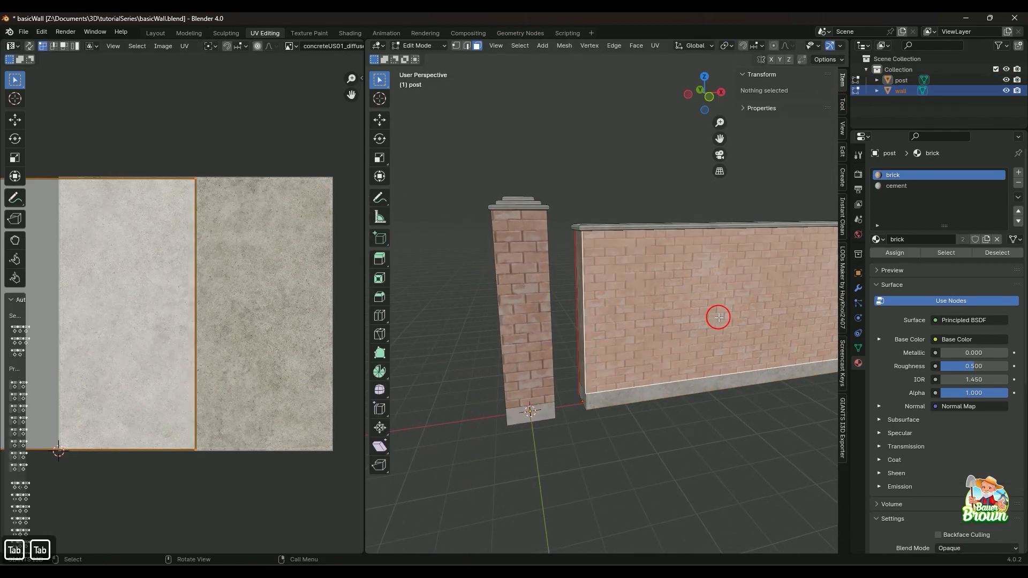
pyautogui.keyDown('shift'); pyautogui.moveTo(741, 417); pyautogui.dragTo(642, 395, button='middle'); pyautogui.keyUp('shift')
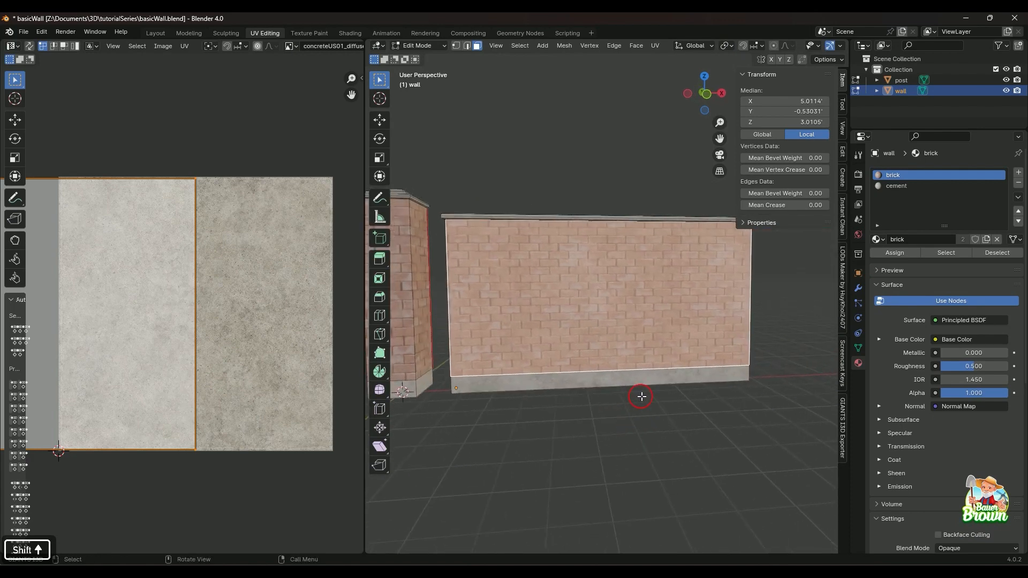
# Go through the wall's cement and brick material slots and examine the textured wall and post from all sides.
pyautogui.click(905, 187)
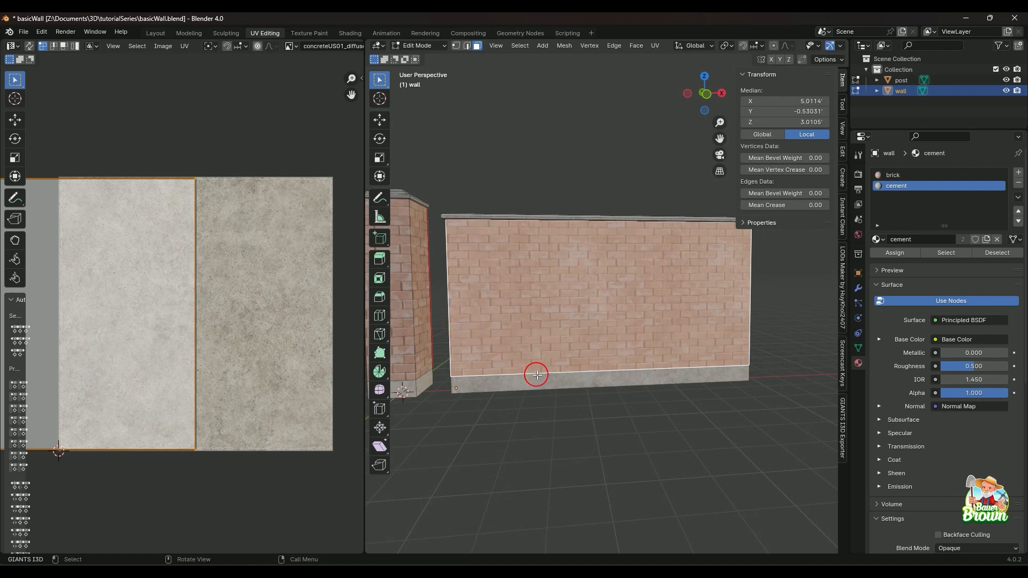
pyautogui.moveTo(613, 415); pyautogui.dragTo(593, 403, button='middle')
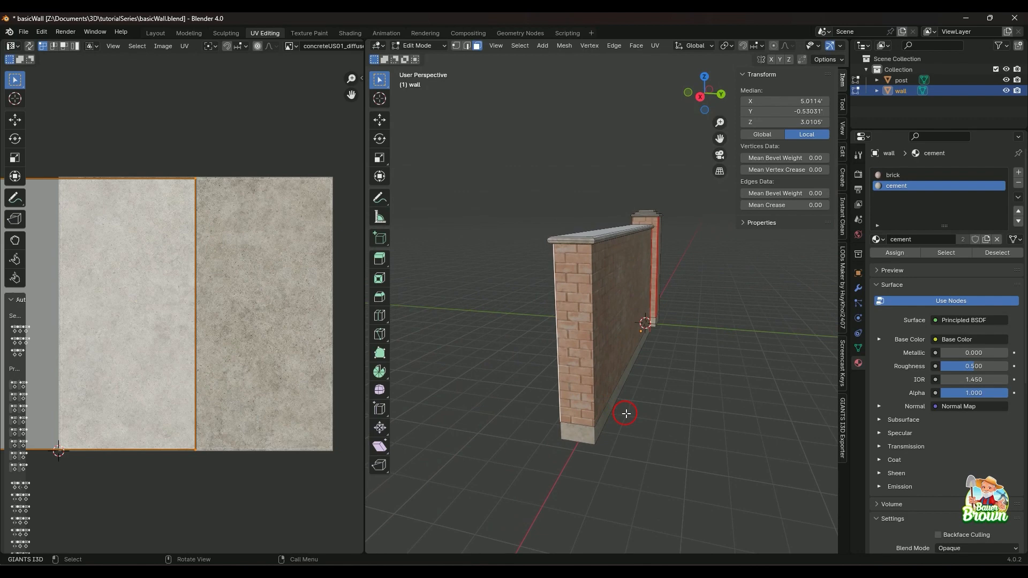
pyautogui.click(890, 176)
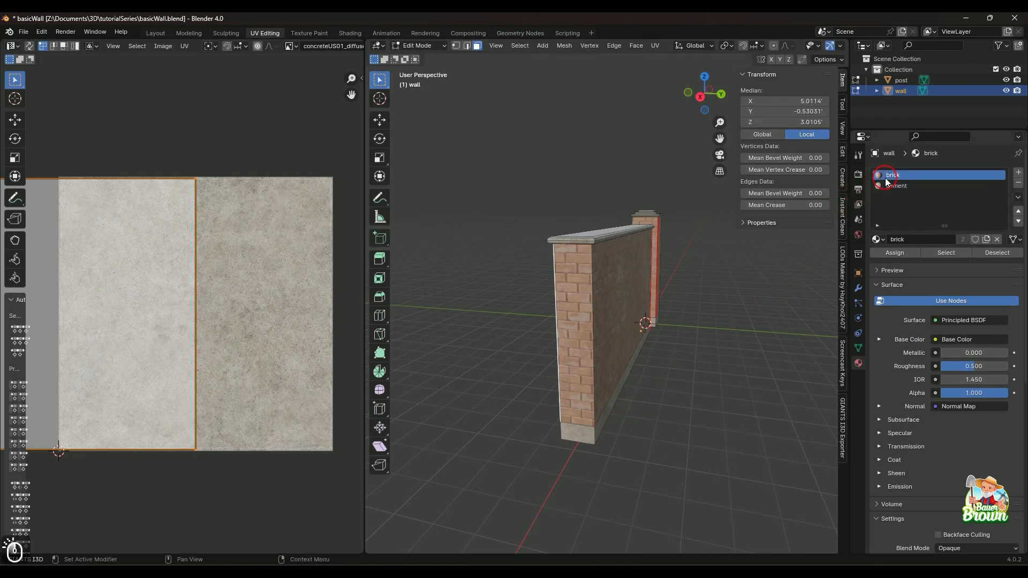
pyautogui.moveTo(605, 345); pyautogui.dragTo(684, 332, button='middle')
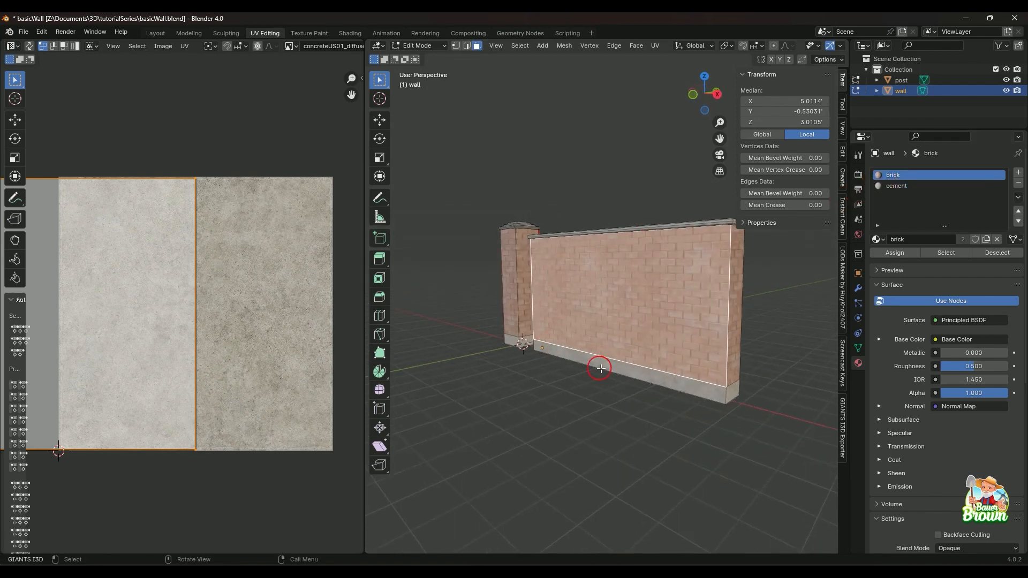
pyautogui.moveTo(598, 324); pyautogui.dragTo(557, 420, button='middle')
pyautogui.scroll(2, 570, 359)
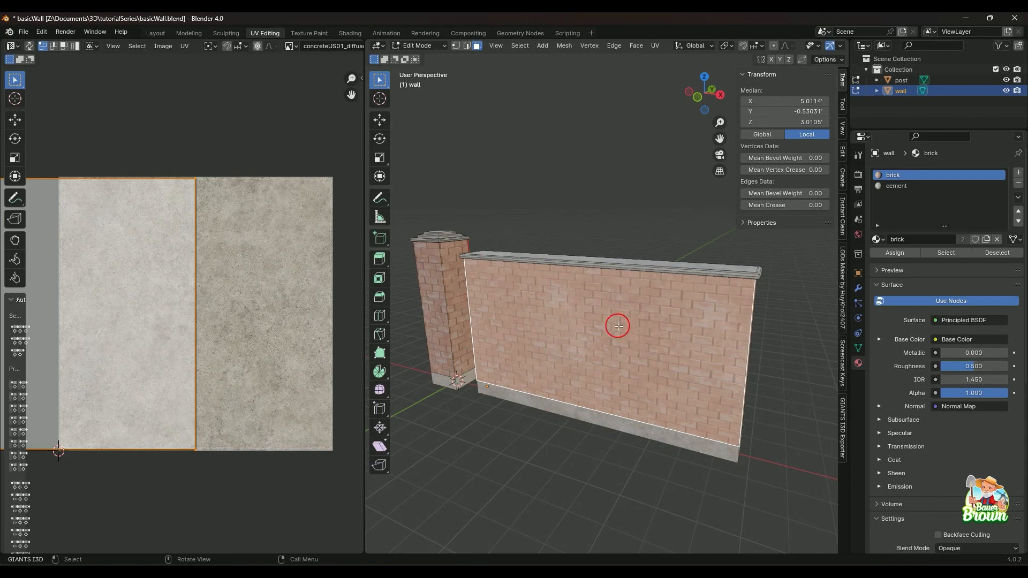
# Examine the textured wall and post from several sides, in both the UV Editing and Modeling workspaces.
pyautogui.moveTo(615, 324); pyautogui.dragTo(537, 379, button='middle')
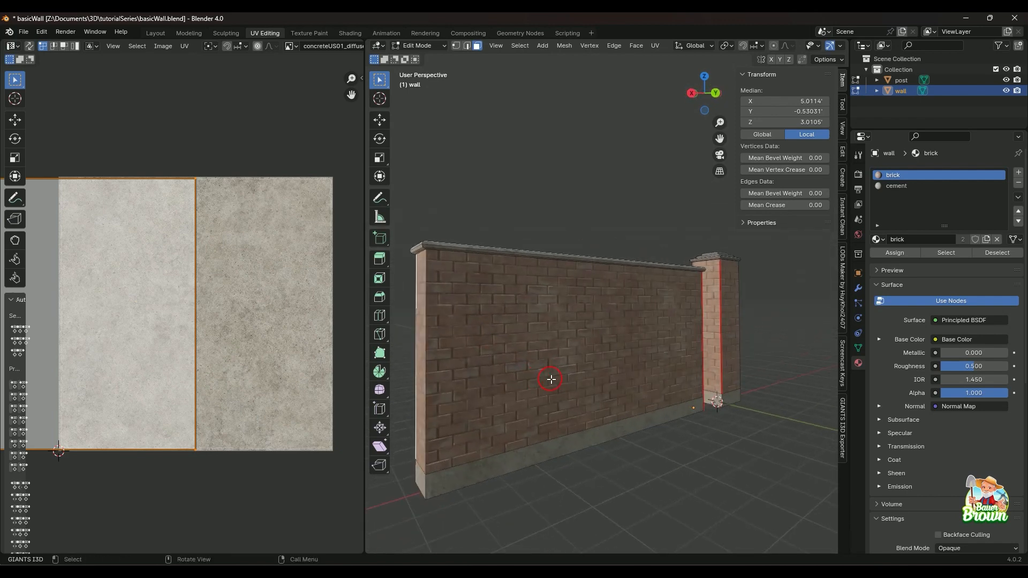
pyautogui.moveTo(648, 384)
pyautogui.mouseDown(button='middle')
pyautogui.moveTo(608, 393)
pyautogui.moveTo(627, 410)
pyautogui.moveTo(605, 427)
pyautogui.moveTo(661, 390)
pyautogui.mouseUp(button='middle')
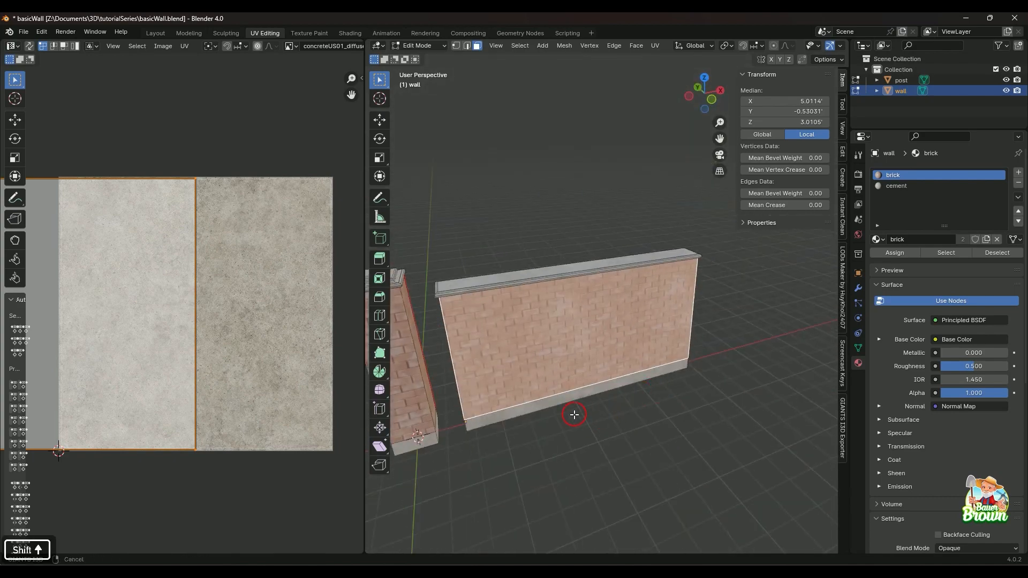
pyautogui.keyDown('shift'); pyautogui.moveTo(574, 413); pyautogui.dragTo(614, 404, button='middle'); pyautogui.keyUp('shift')
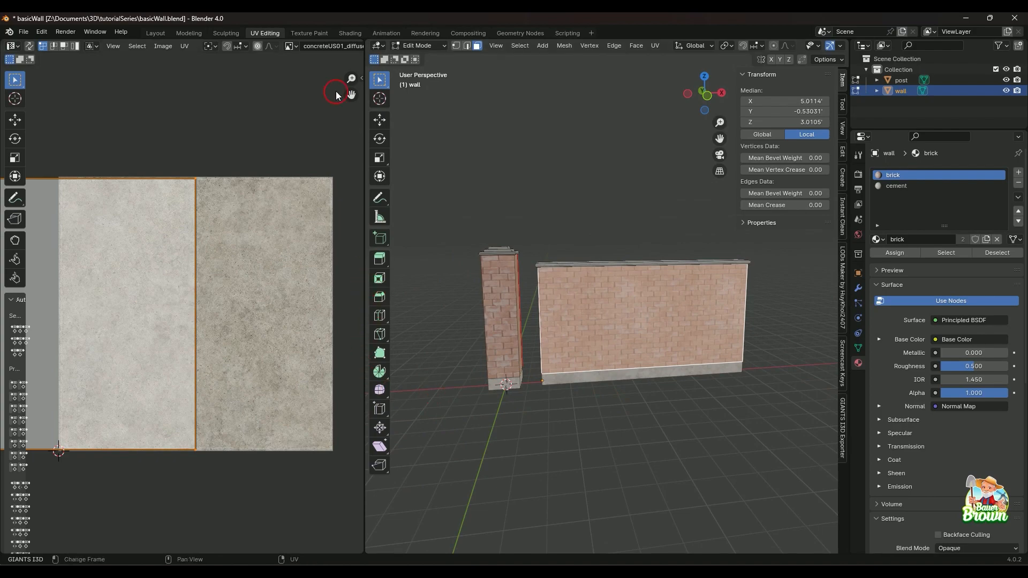
pyautogui.click(188, 33)
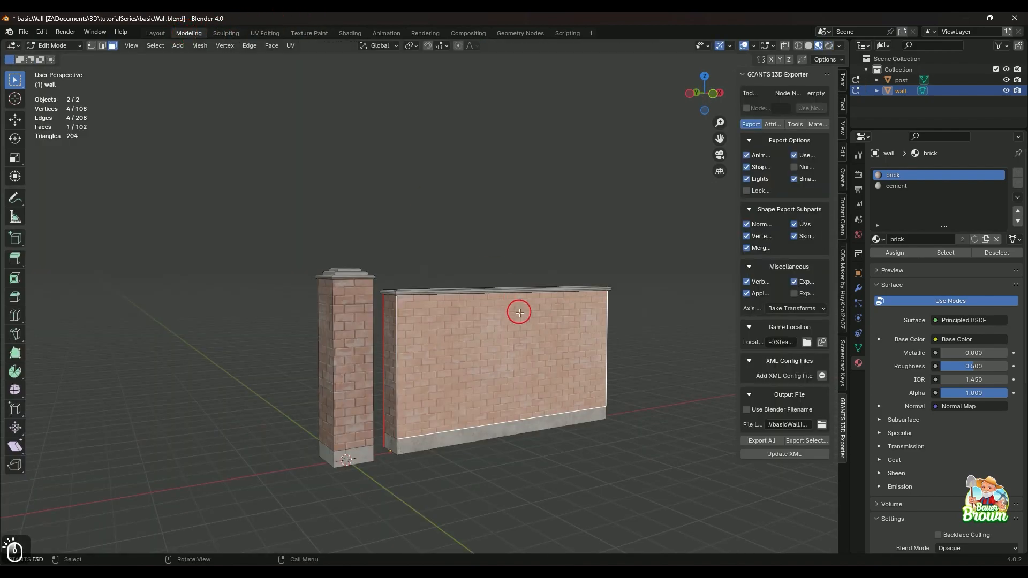
pyautogui.moveTo(519, 311); pyautogui.dragTo(462, 355, button='middle')
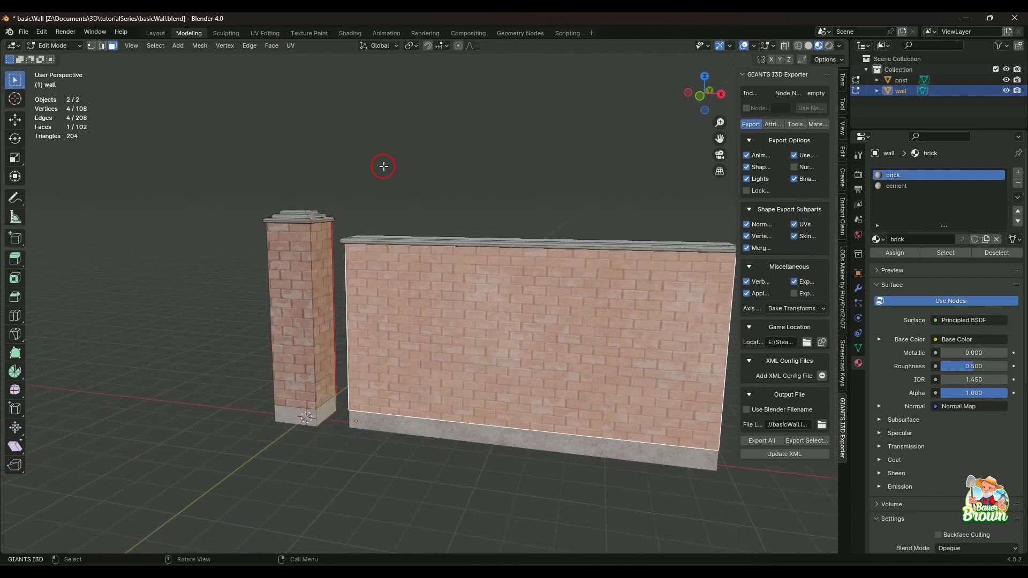
# Return to the UV Editing workspace, select all UVs of the wall and post, and examine the whole layout.
pyautogui.click(265, 33)
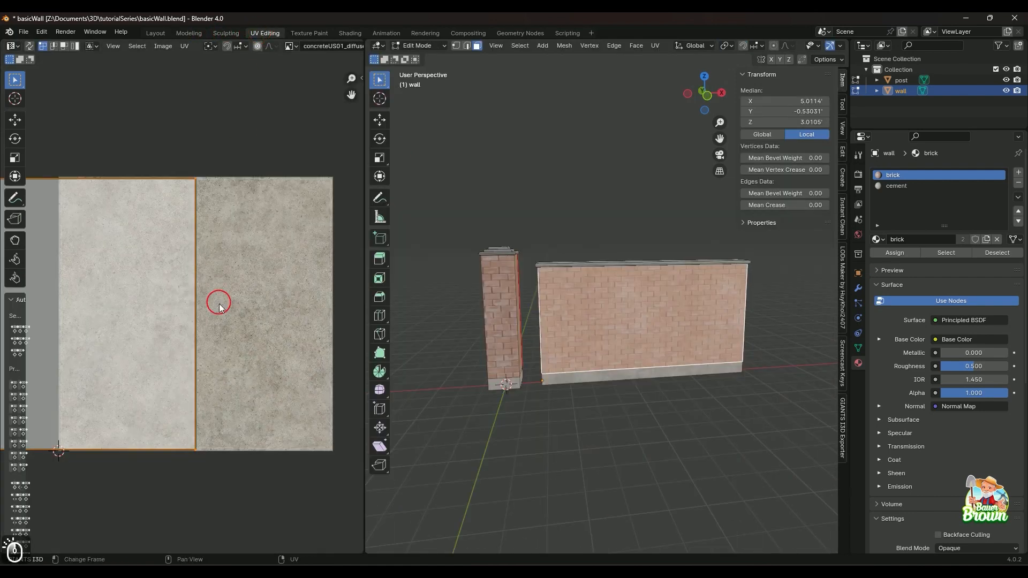
pyautogui.scroll(-2, 220, 305)
pyautogui.press('a')
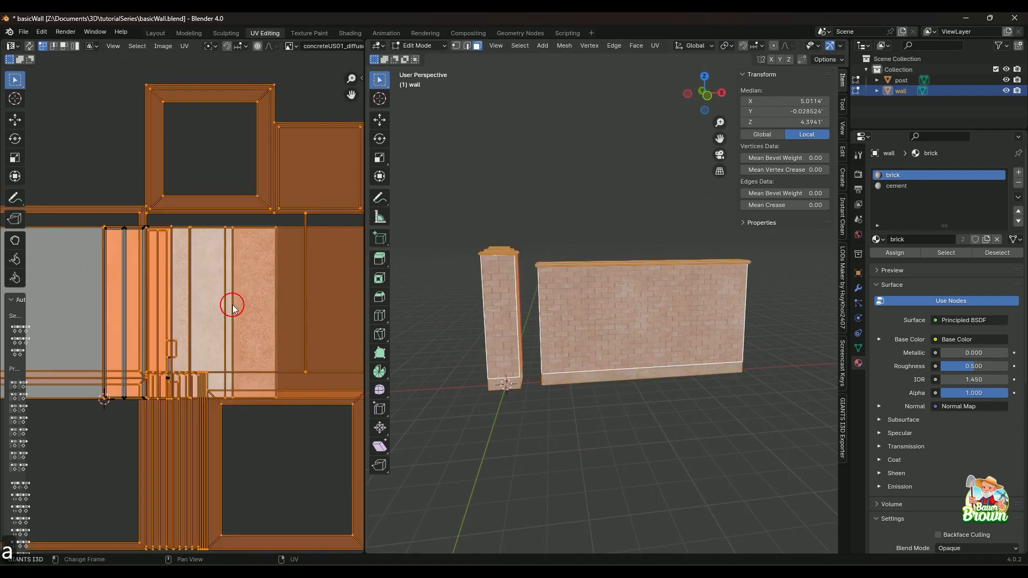
pyautogui.scroll(-3, 230, 303)
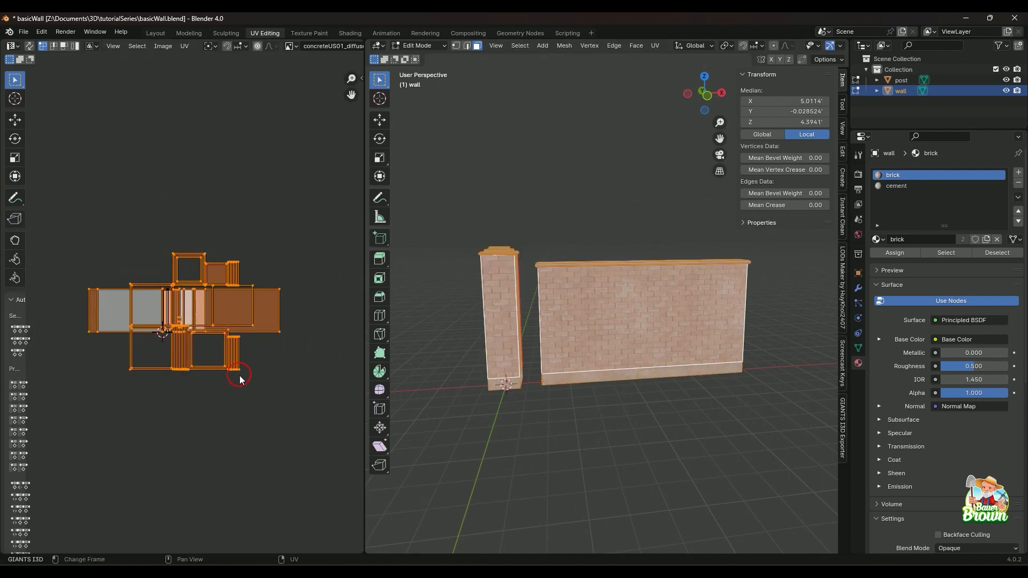
pyautogui.scroll(2, 240, 378)
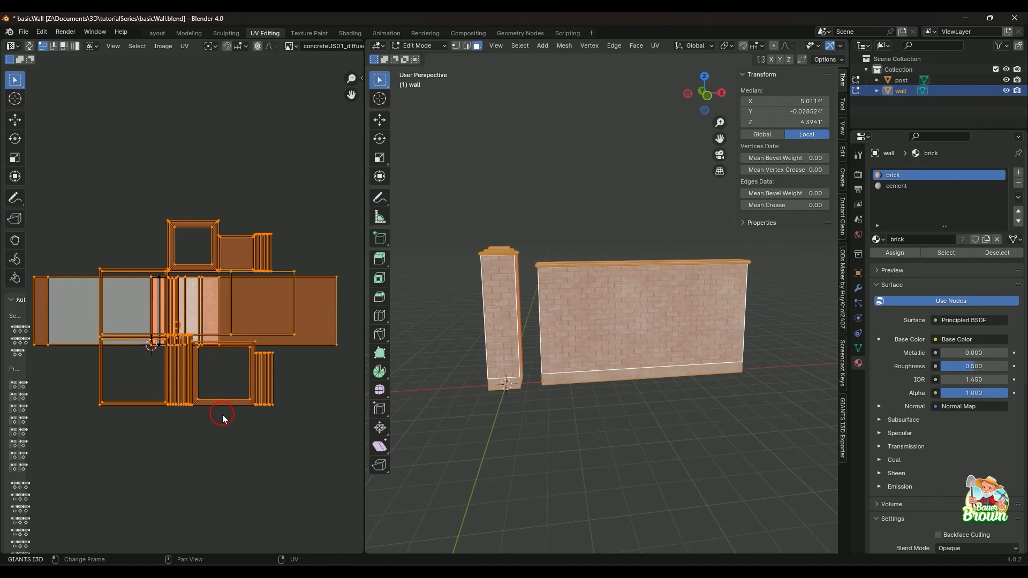
# Deselect everything and examine the brick and cement texturing of the wall and post from the front, back and ends.
pyautogui.moveTo(504, 410); pyautogui.dragTo(645, 365, button='middle')
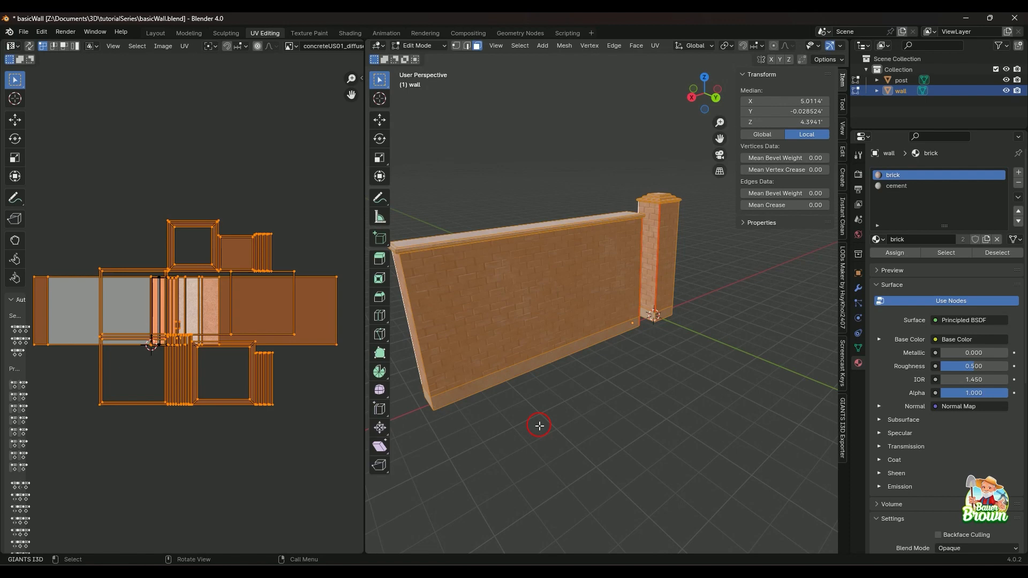
pyautogui.click(539, 426)
pyautogui.scroll(3, 551, 425)
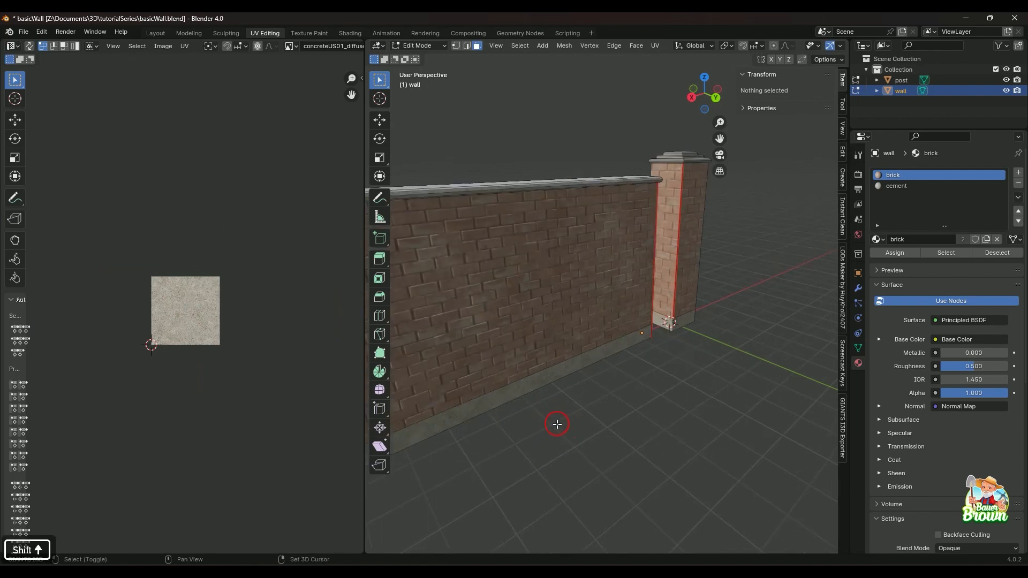
pyautogui.moveTo(557, 424); pyautogui.dragTo(574, 454, button='middle')
pyautogui.scroll(2, 576, 454)
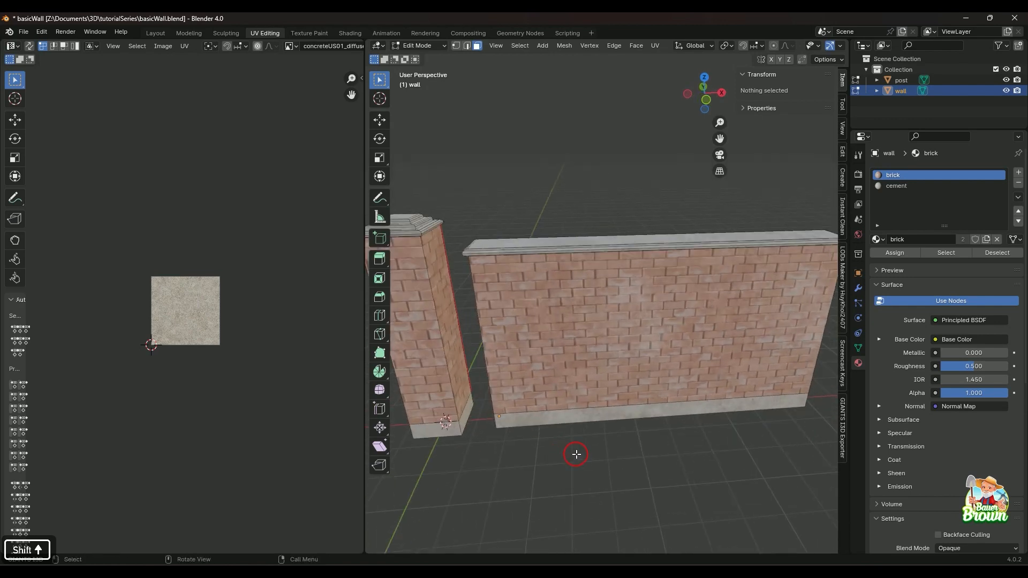
pyautogui.scroll(-3, 576, 455)
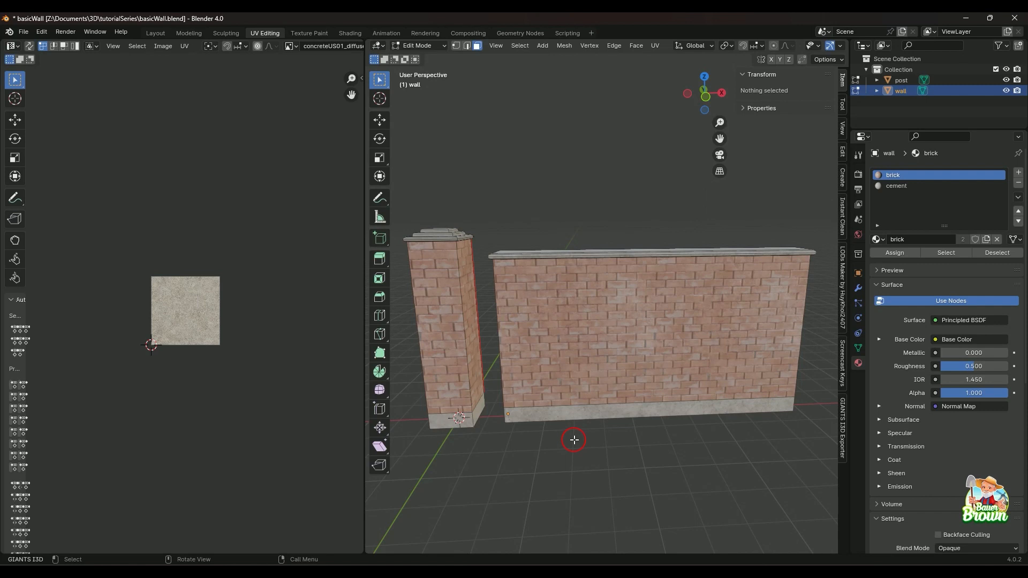
pyautogui.moveTo(574, 439); pyautogui.dragTo(618, 421, button='middle')
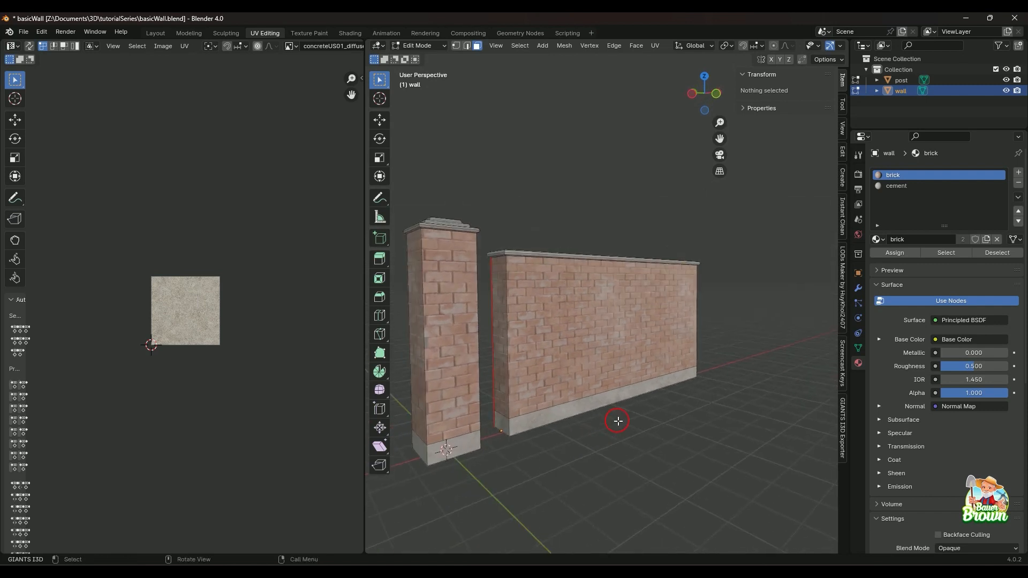
pyautogui.moveTo(501, 440); pyautogui.dragTo(569, 390, button='middle')
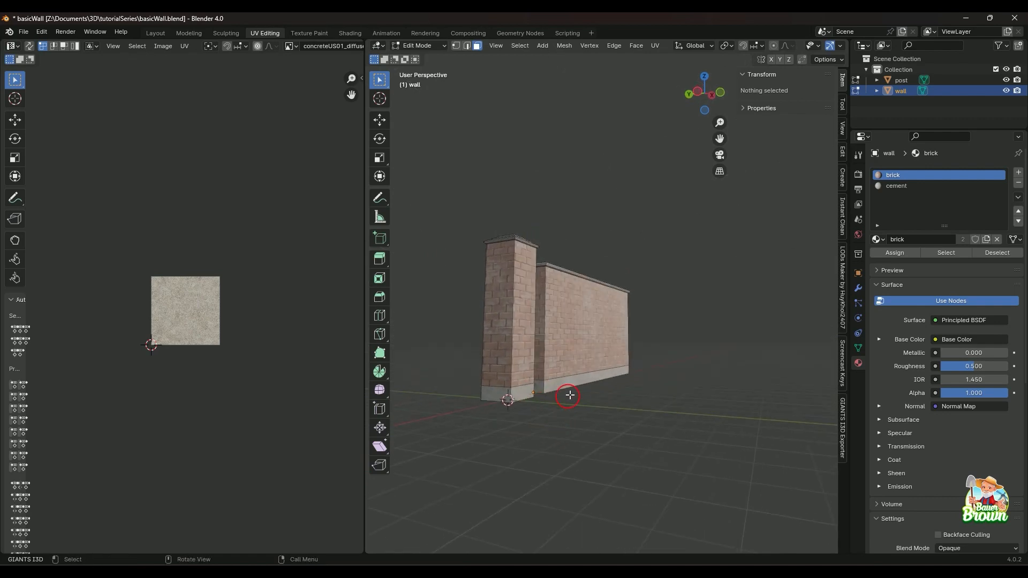
# Make the post the active object, check both objects from the front, and save the basicWall file.
pyautogui.click(903, 84)
pyautogui.moveTo(663, 289); pyautogui.dragTo(543, 397, button='middle')
pyautogui.scroll(2, 543, 397)
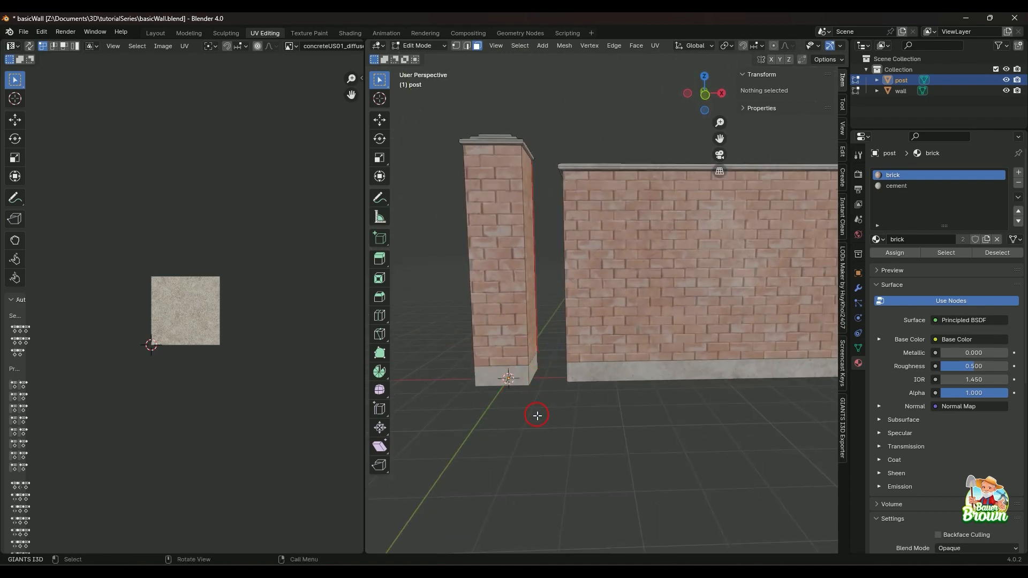
pyautogui.moveTo(538, 416); pyautogui.dragTo(592, 438, button='middle')
pyautogui.moveTo(587, 359); pyautogui.dragTo(629, 395, button='middle')
pyautogui.moveTo(674, 364); pyautogui.dragTo(607, 438, button='middle')
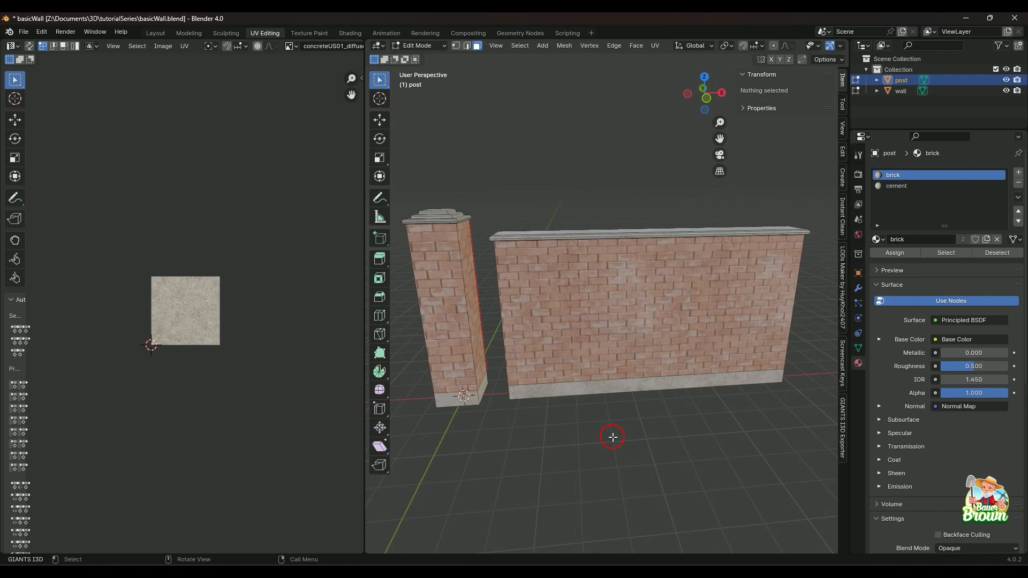
pyautogui.hotkey('ctrl', 's')
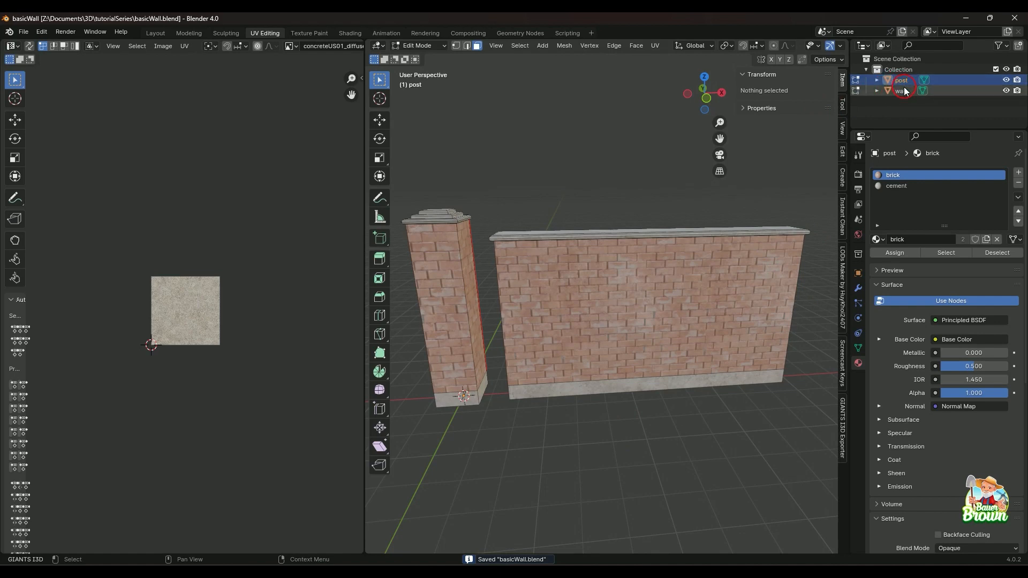
# Select both the post and the wall and export the selection to basicWall.i3d with the GIANTS I3D Exporter.
pyautogui.click(842, 425)
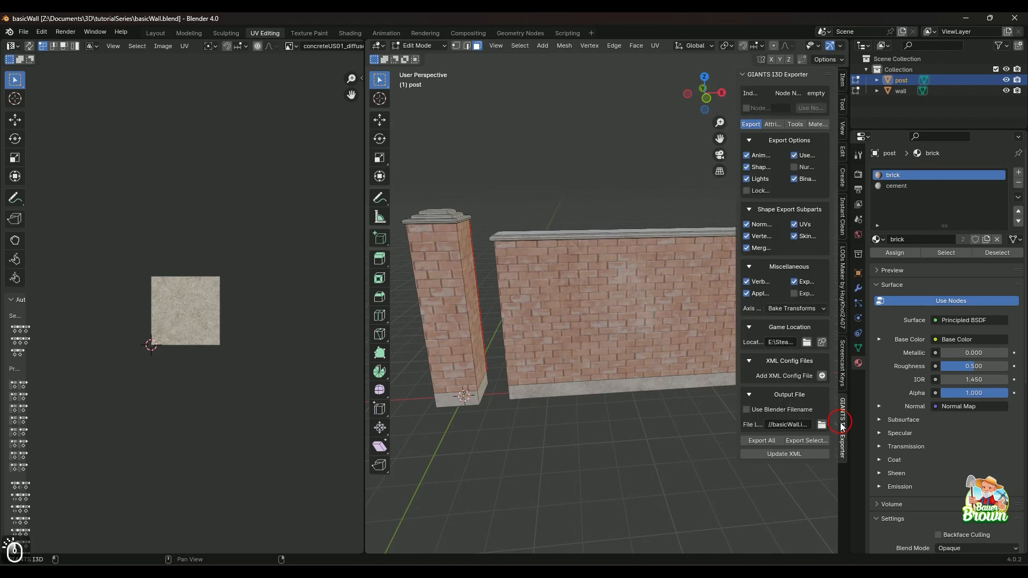
pyautogui.keyDown('shift'); pyautogui.click(905, 92); pyautogui.keyUp('shift')
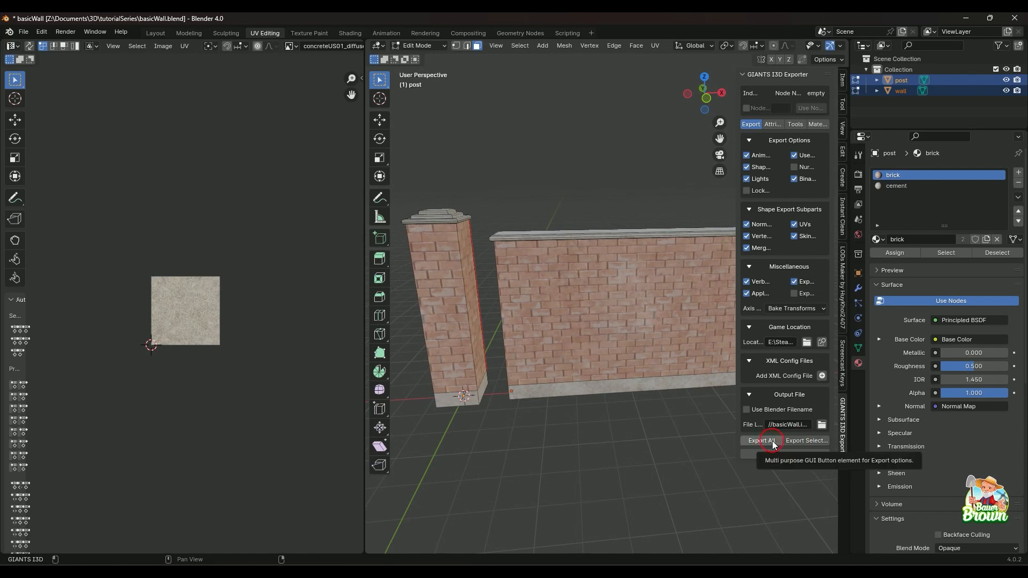
pyautogui.click(921, 91)
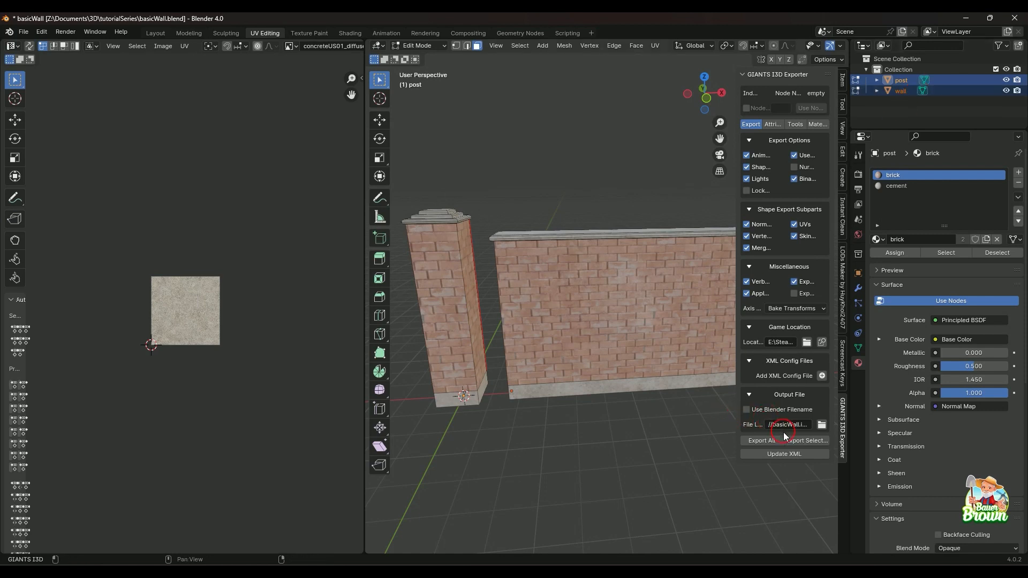
pyautogui.click(823, 425)
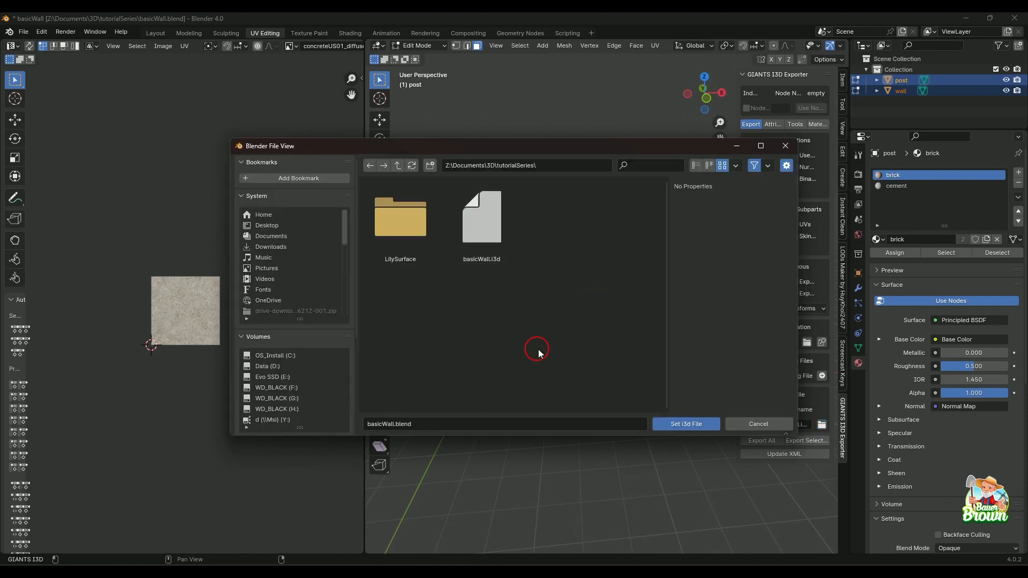
pyautogui.click(782, 145)
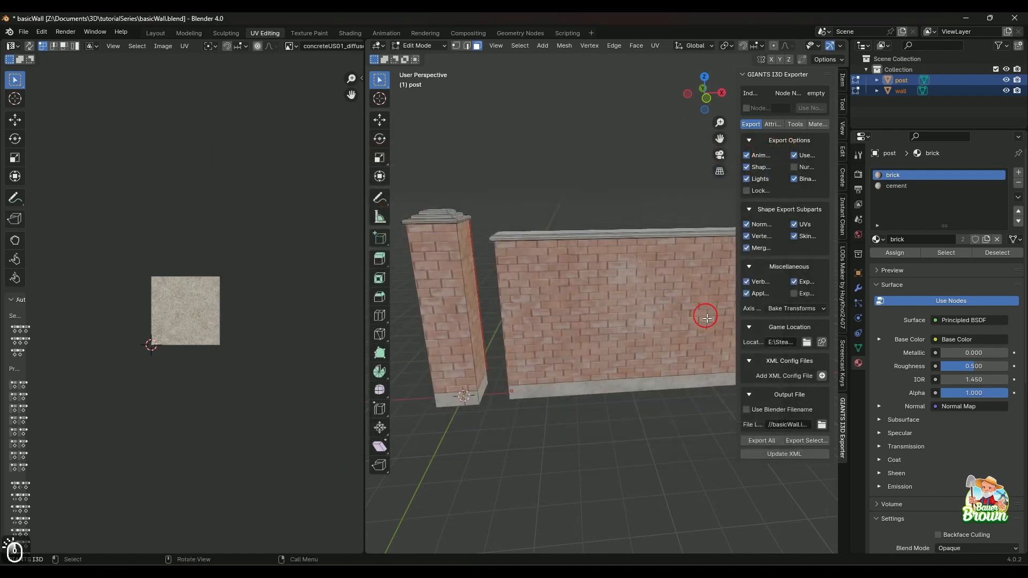
pyautogui.click(805, 441)
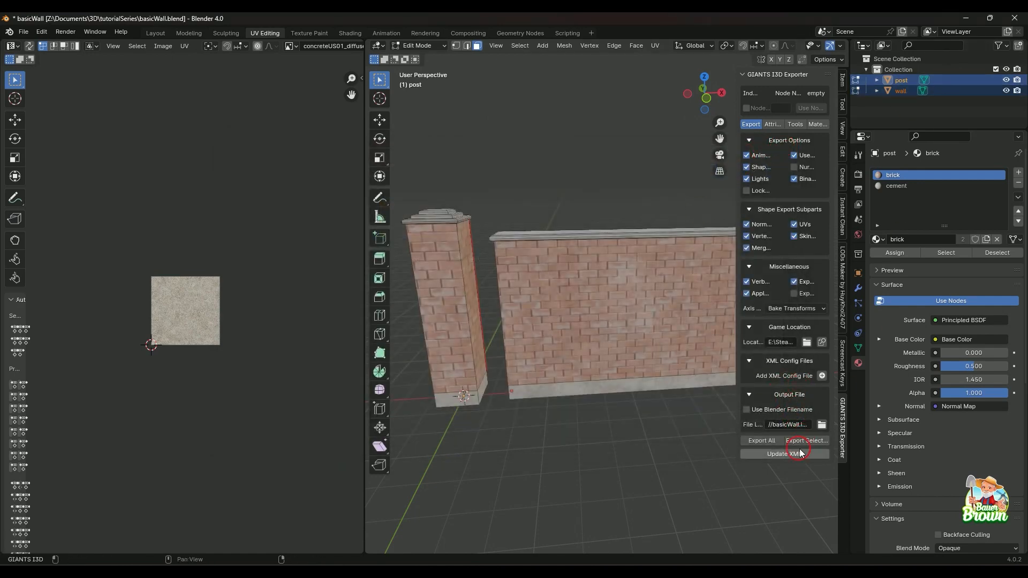
pyautogui.click(784, 454)
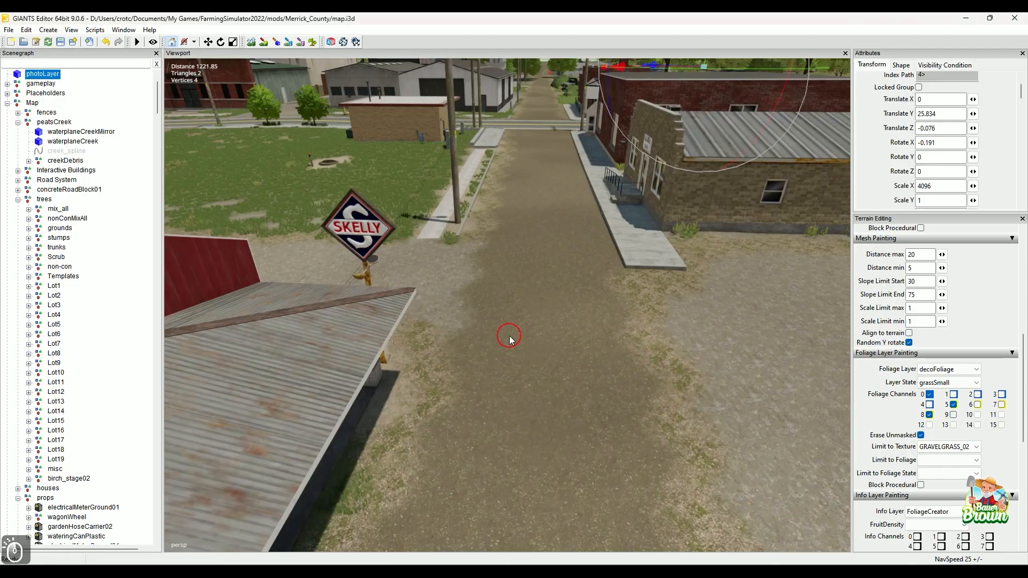
# Switch to GIANTS Editor with the Merrick_County map and find an empty patch of ground.
pyautogui.keyDown('alt'); pyautogui.moveTo(510, 338); pyautogui.dragTo(615, 353); pyautogui.keyUp('alt')
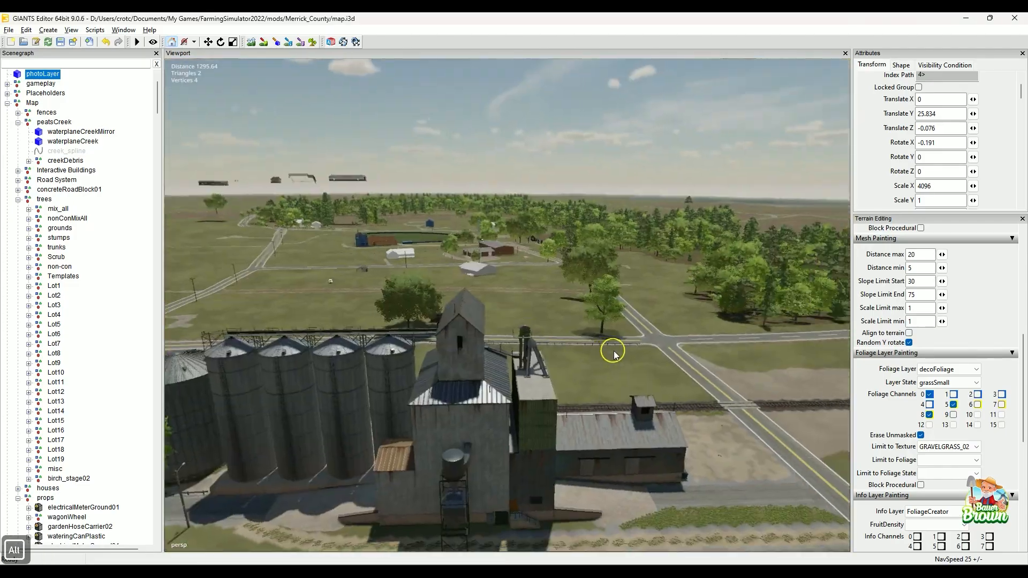
pyautogui.keyDown('alt'); pyautogui.moveTo(615, 354); pyautogui.dragTo(222, 466, button='right'); pyautogui.keyUp('alt')
pyautogui.keyDown('alt'); pyautogui.moveTo(615, 304); pyautogui.dragTo(340, 374, button='right'); pyautogui.keyUp('alt')
pyautogui.keyDown('alt'); pyautogui.moveTo(340, 374); pyautogui.dragTo(498, 379); pyautogui.keyUp('alt')
pyautogui.keyDown('alt'); pyautogui.moveTo(498, 378); pyautogui.dragTo(434, 369, button='middle'); pyautogui.keyUp('alt')
pyautogui.keyDown('alt'); pyautogui.moveTo(434, 370); pyautogui.dragTo(417, 370); pyautogui.keyUp('alt')
pyautogui.keyDown('alt'); pyautogui.moveTo(749, 262); pyautogui.dragTo(562, 327, button='right'); pyautogui.keyUp('alt')
pyautogui.keyDown('alt'); pyautogui.moveTo(535, 342); pyautogui.dragTo(632, 292); pyautogui.keyUp('alt')
# Switch to File Explorer and open a new window alongside the BB_sideWalk and sidewalk folders.
pyautogui.moveTo(492, 571)
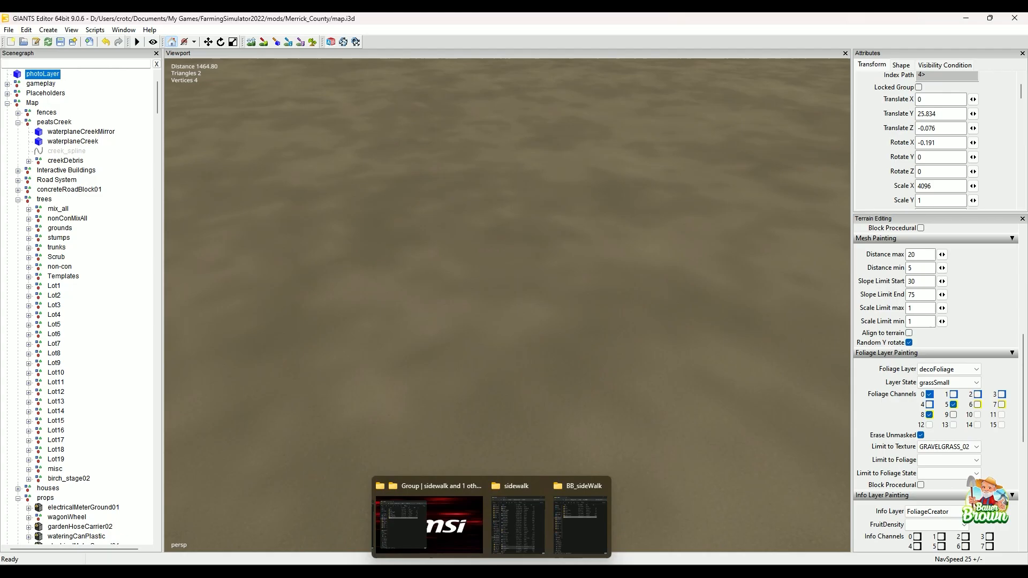
pyautogui.click(423, 490)
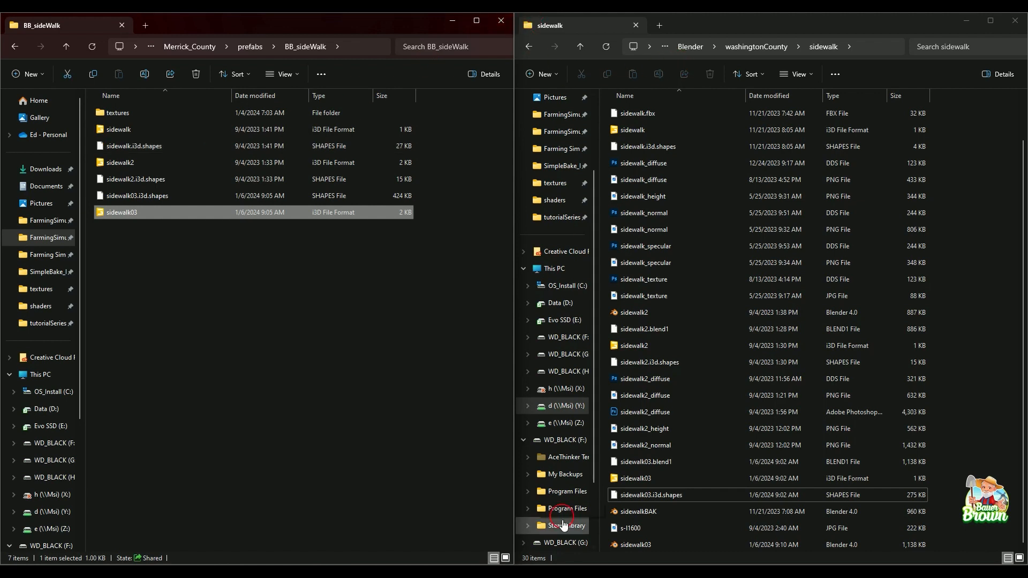
pyautogui.click(504, 560)
pyautogui.rightClick(501, 561)
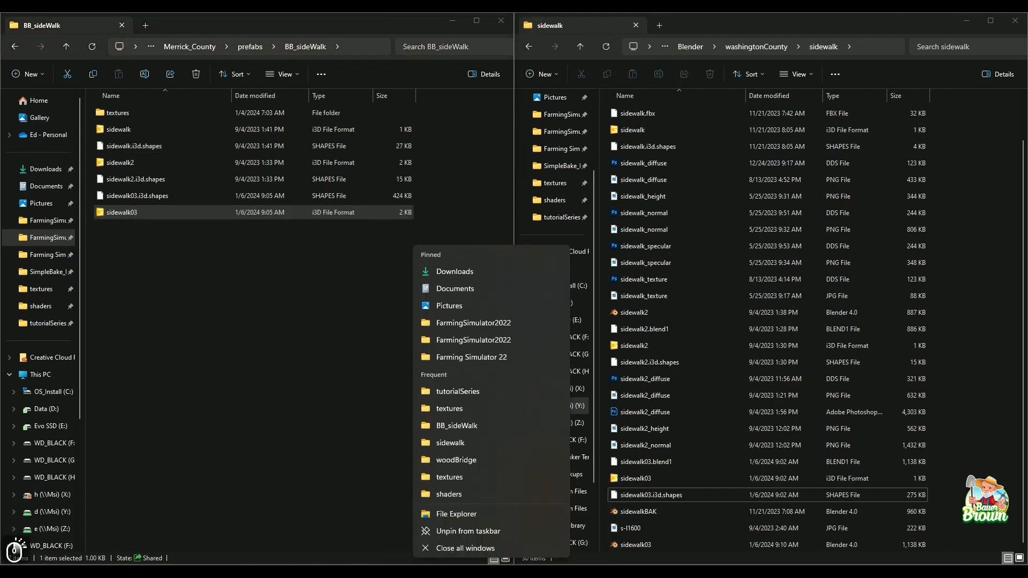
pyautogui.click(465, 516)
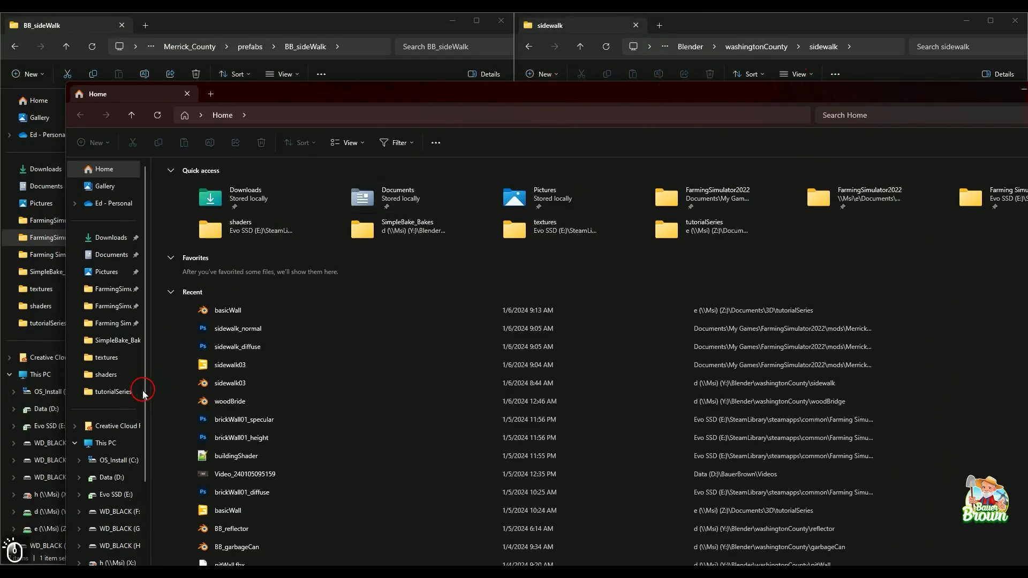
# Browse to the Documents\3D\tutorialSeries folder on drive Z: and minimise the sidewalk and BB_sideWalk windows.
pyautogui.scroll(-3, 126, 420)
pyautogui.click(115, 428)
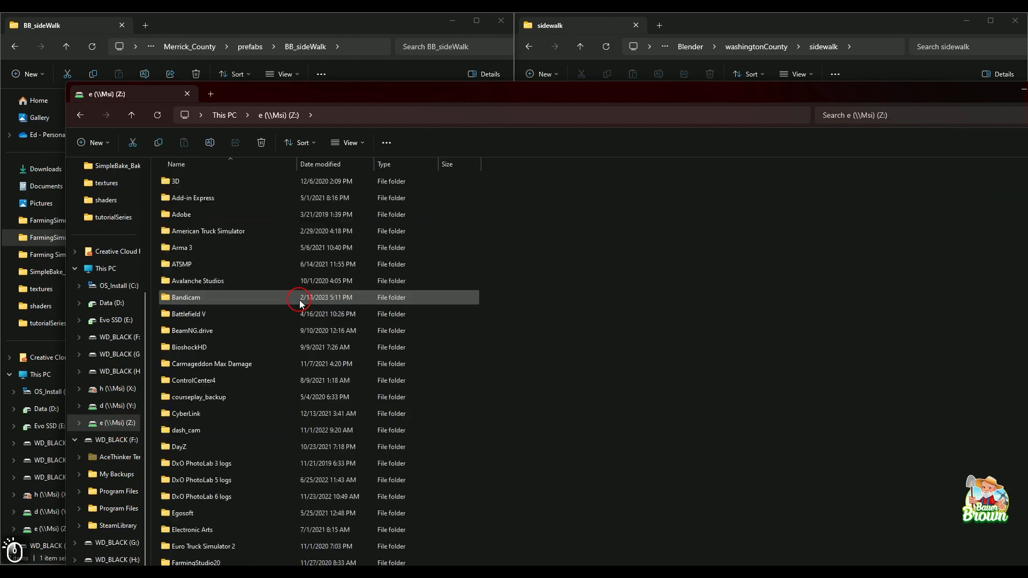
pyautogui.doubleClick(249, 181)
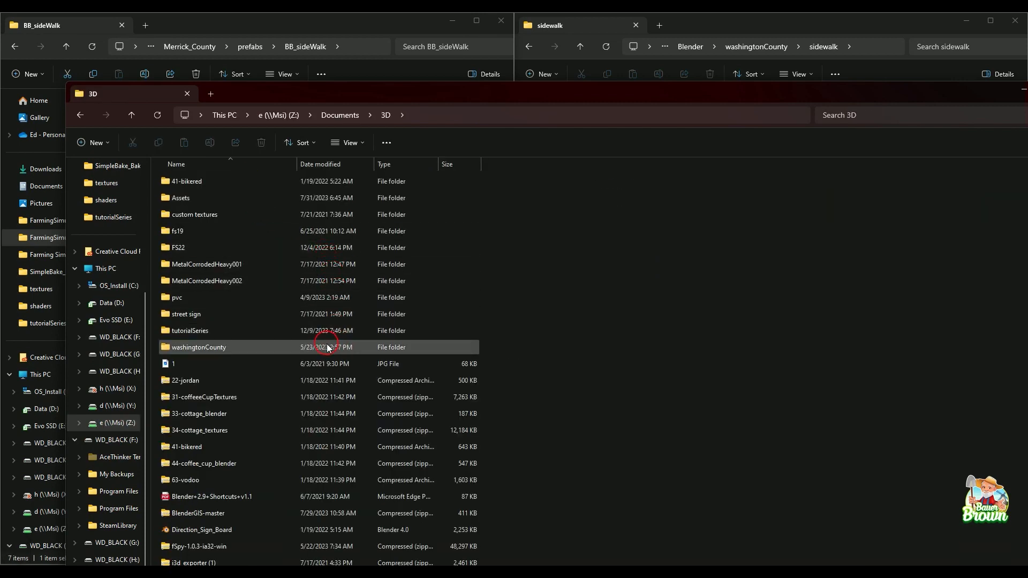
pyautogui.doubleClick(305, 331)
pyautogui.click(321, 278)
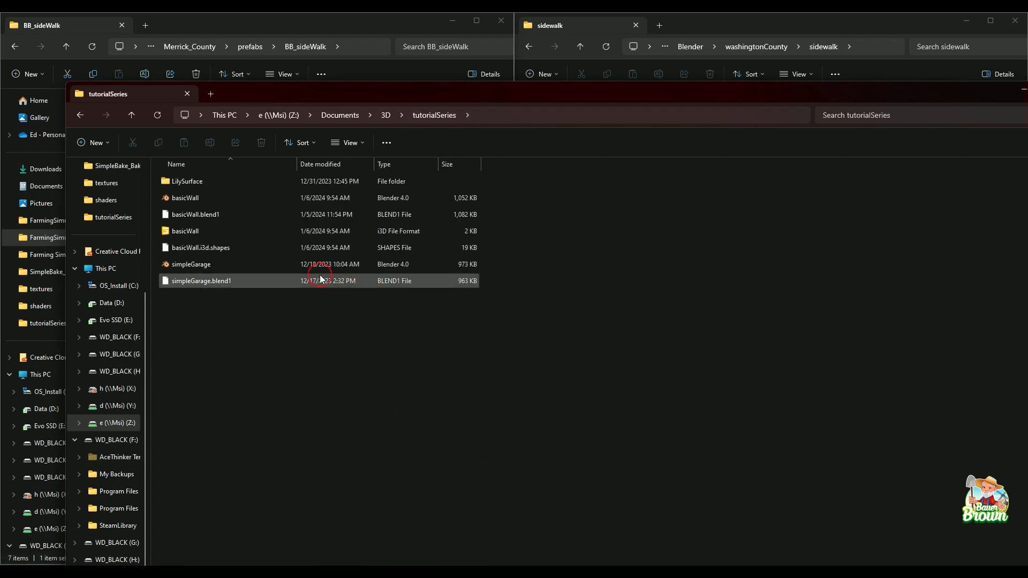
pyautogui.click(967, 20)
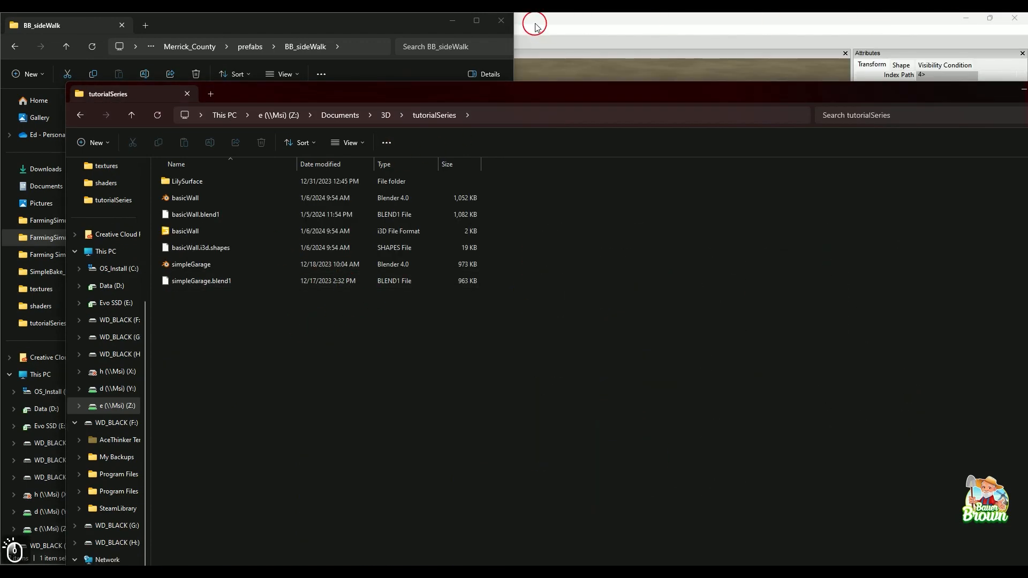
pyautogui.click(452, 20)
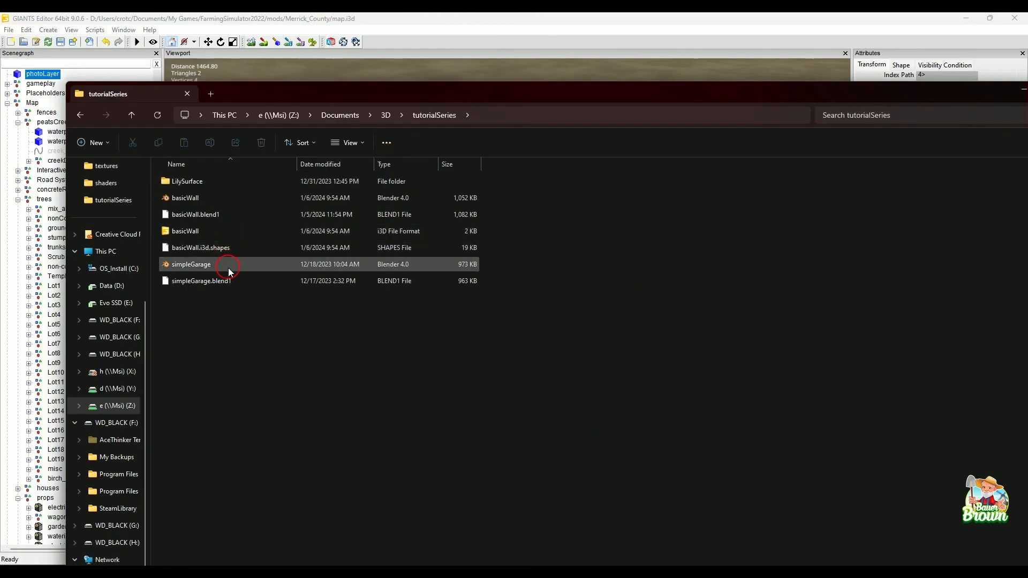
# Bring basicWall.i3d into the Merrick_County map and delete the imported post and wall from the scene again.
pyautogui.click(203, 234)
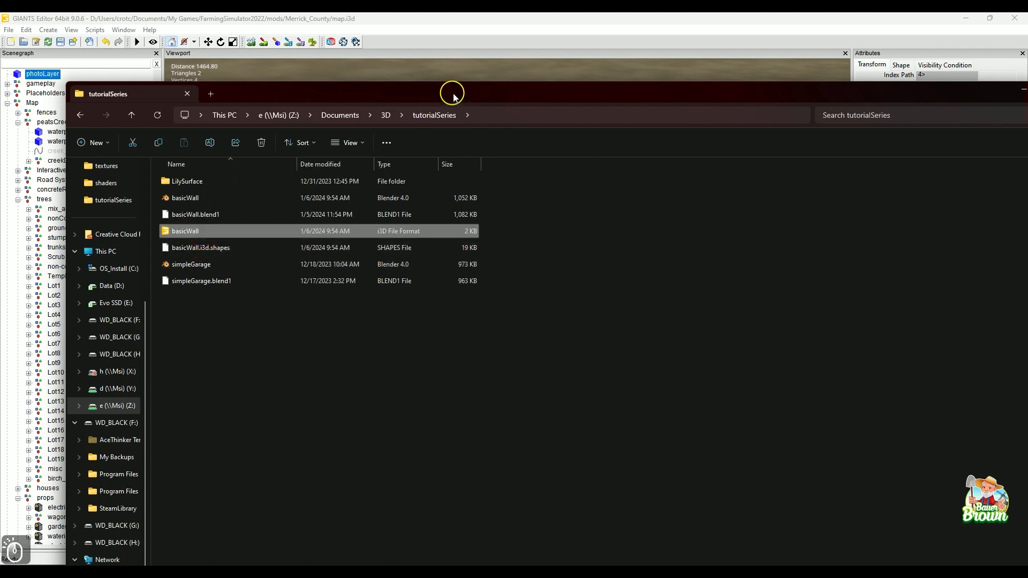
pyautogui.moveTo(453, 96); pyautogui.dragTo(844, 97)
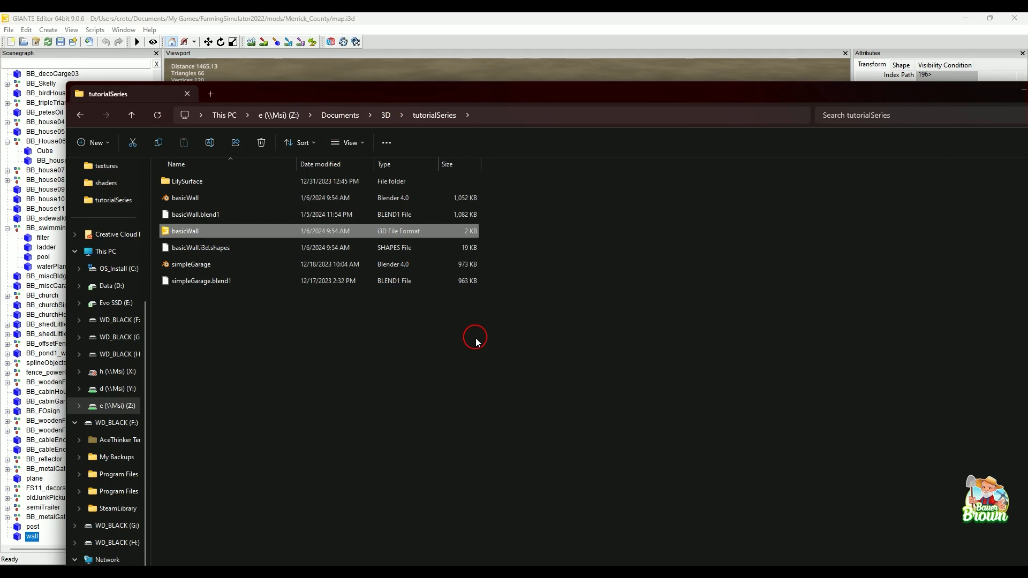
pyautogui.click(1020, 91)
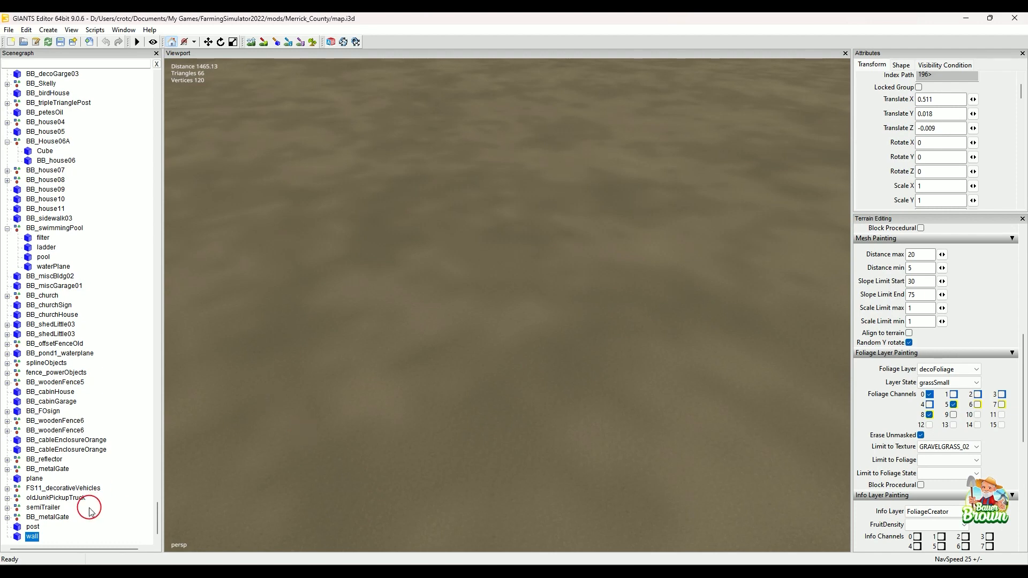
pyautogui.keyDown('shift'); pyautogui.click(38, 529); pyautogui.keyUp('shift')
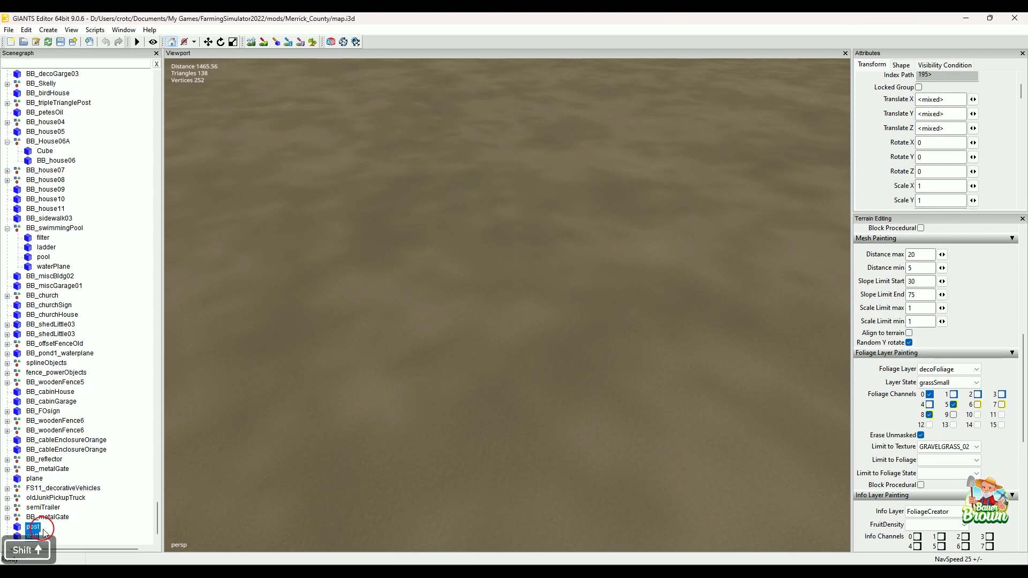
pyautogui.press('Delete')
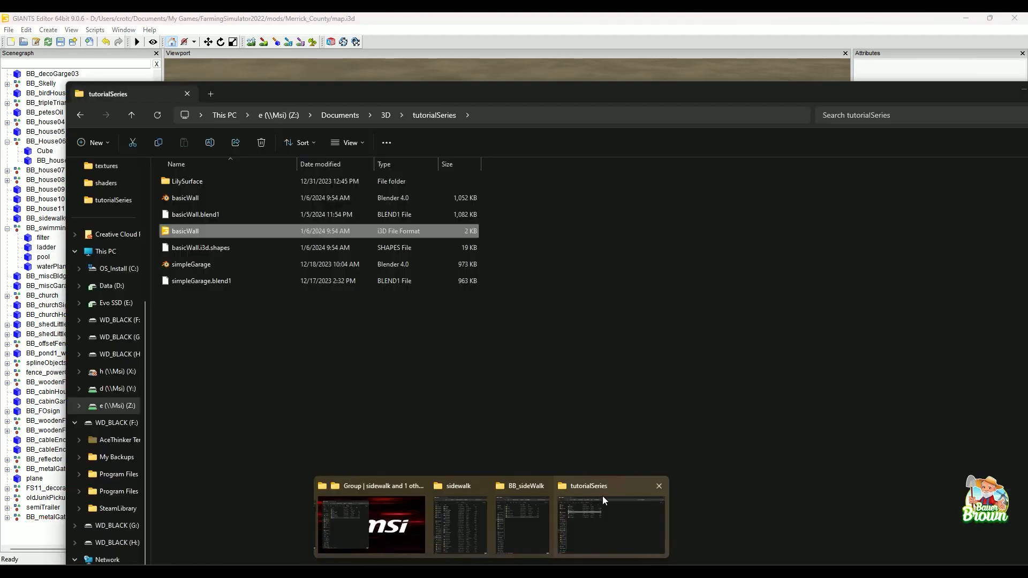
# Return to the tutorialSeries folder, open the basicWall i3D file in Notepad++ and reload its modified content.
pyautogui.click(602, 498)
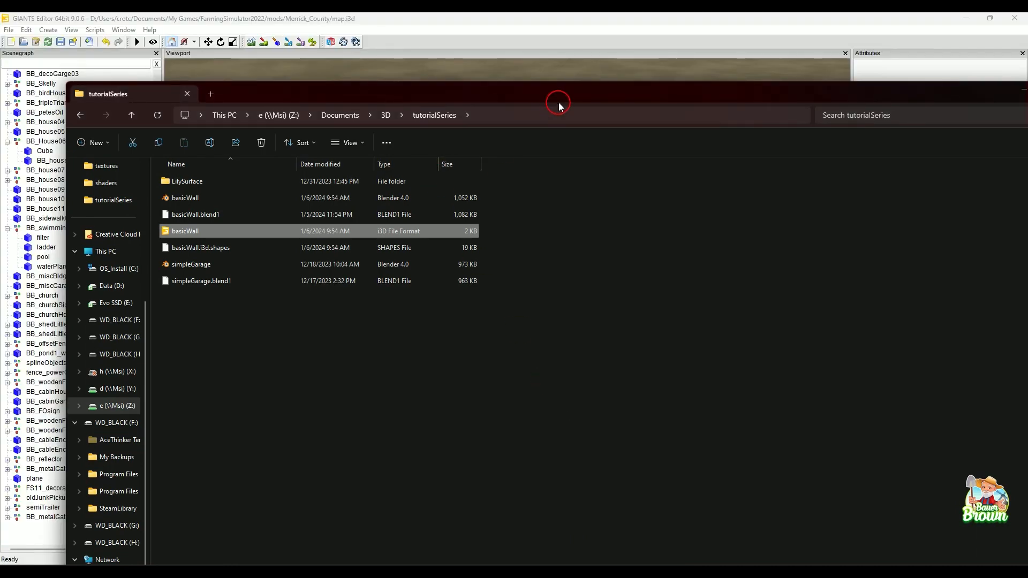
pyautogui.moveTo(528, 91); pyautogui.dragTo(466, 51)
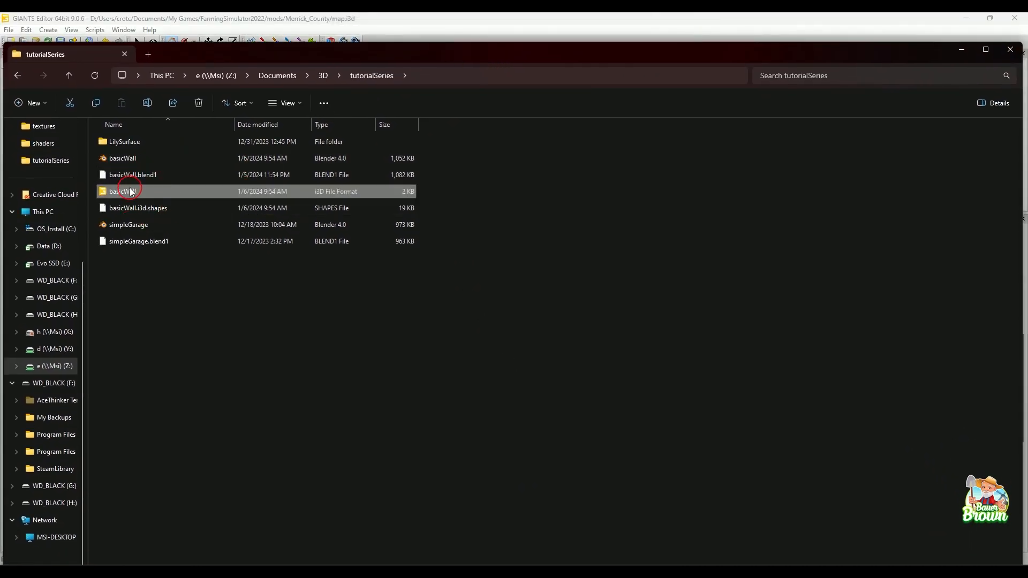
pyautogui.rightClick(130, 192)
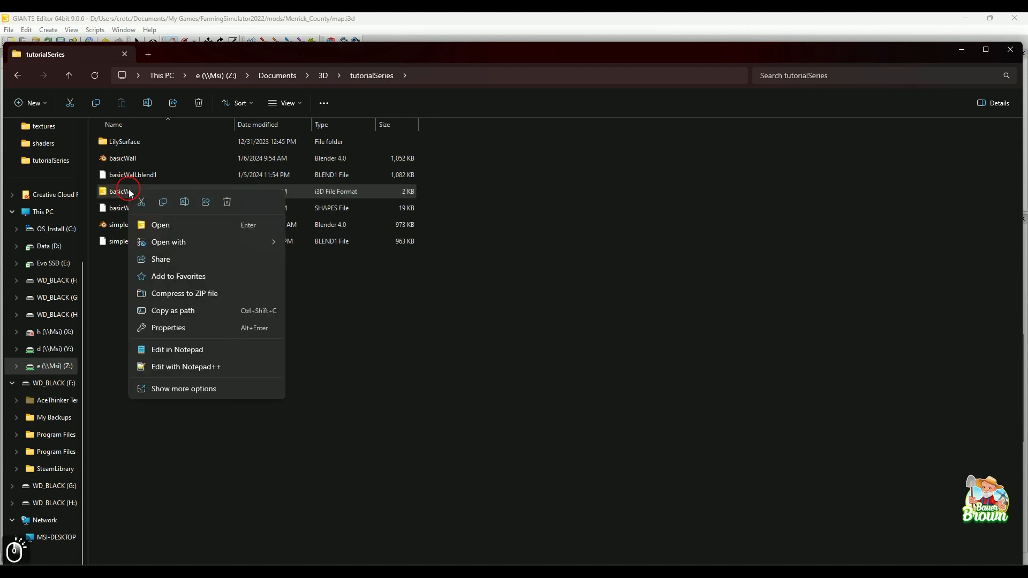
pyautogui.moveTo(188, 246)
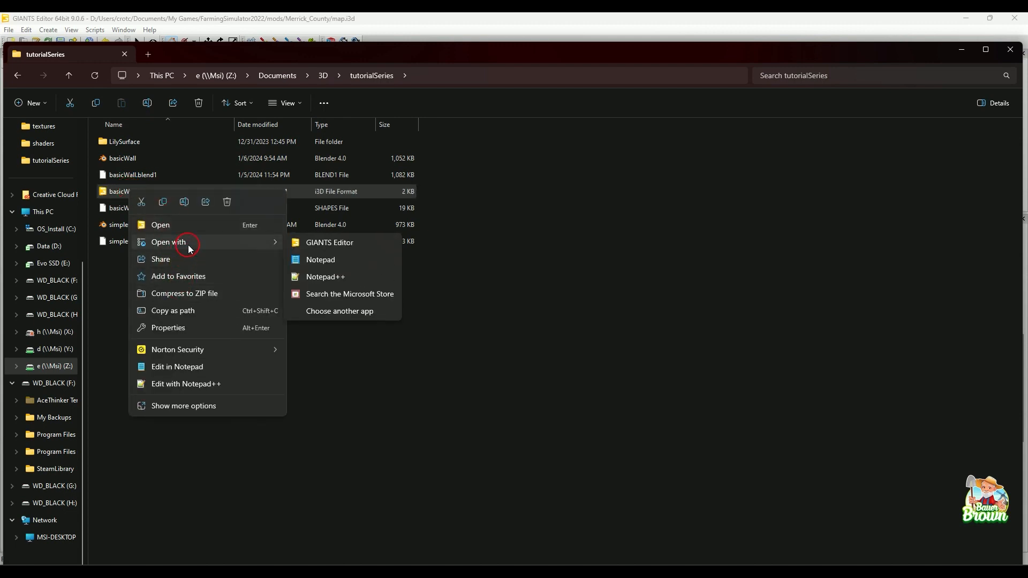
pyautogui.click(322, 277)
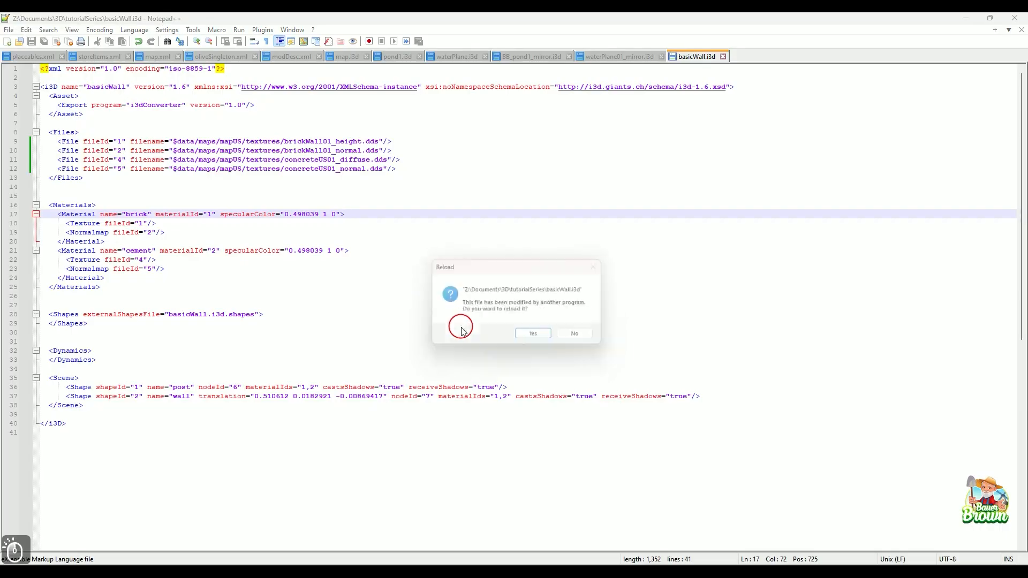
pyautogui.click(533, 333)
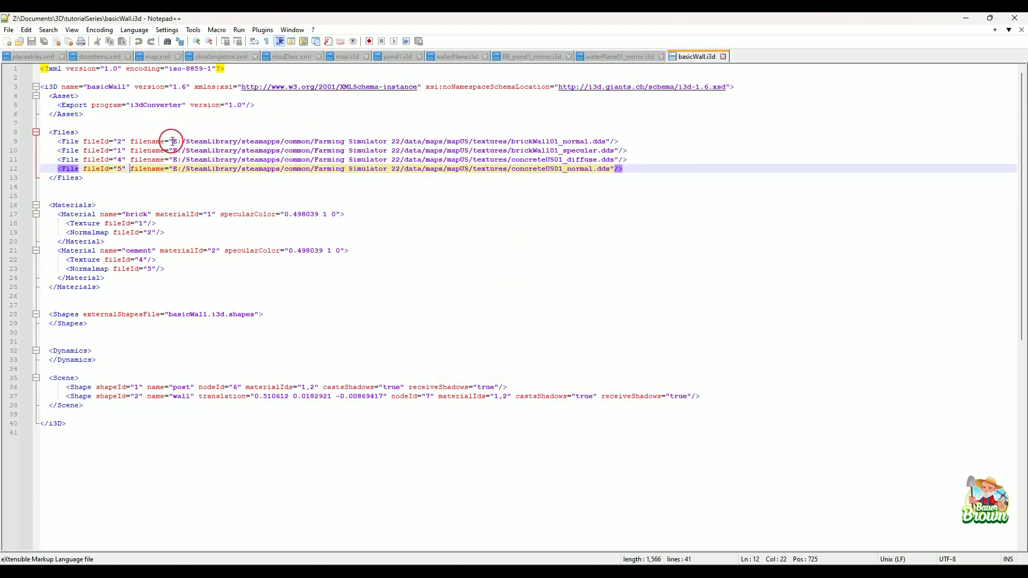
# Check the brick and concrete texture file paths listed in the Files section of basicWall.i3d.
pyautogui.moveTo(172, 141); pyautogui.dragTo(555, 143)
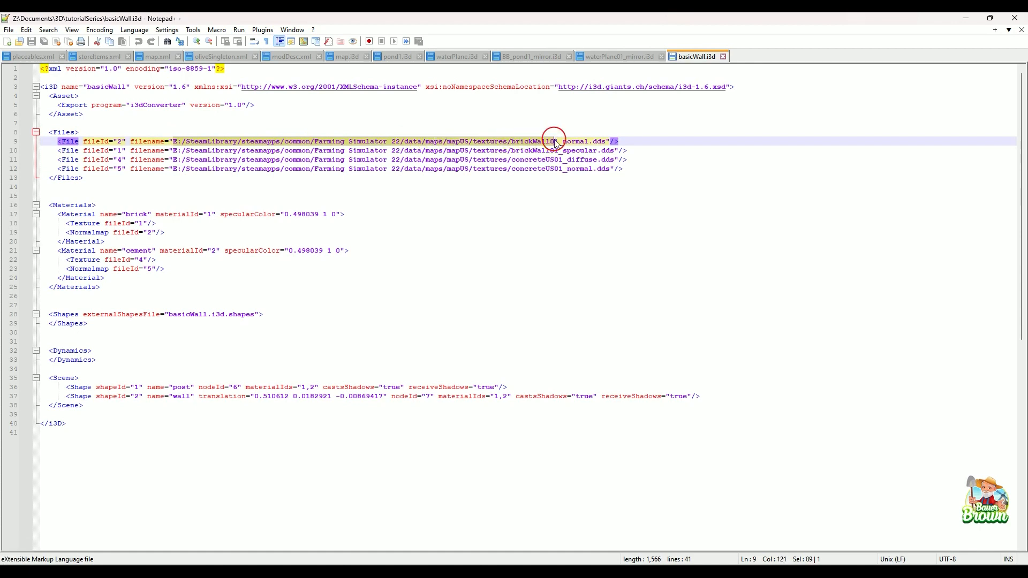
pyautogui.click(551, 141)
pyautogui.click(552, 151)
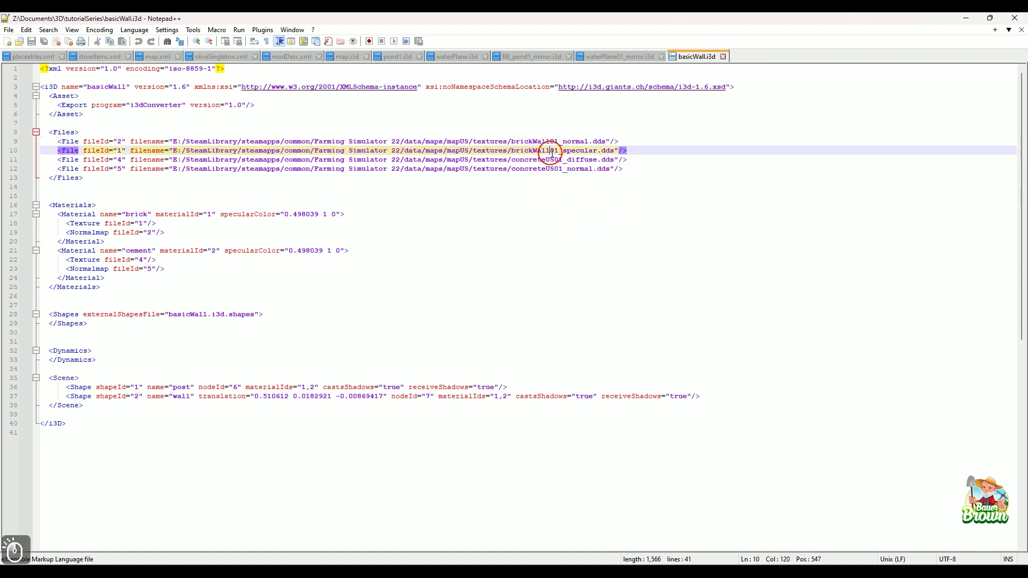
pyautogui.click(552, 169)
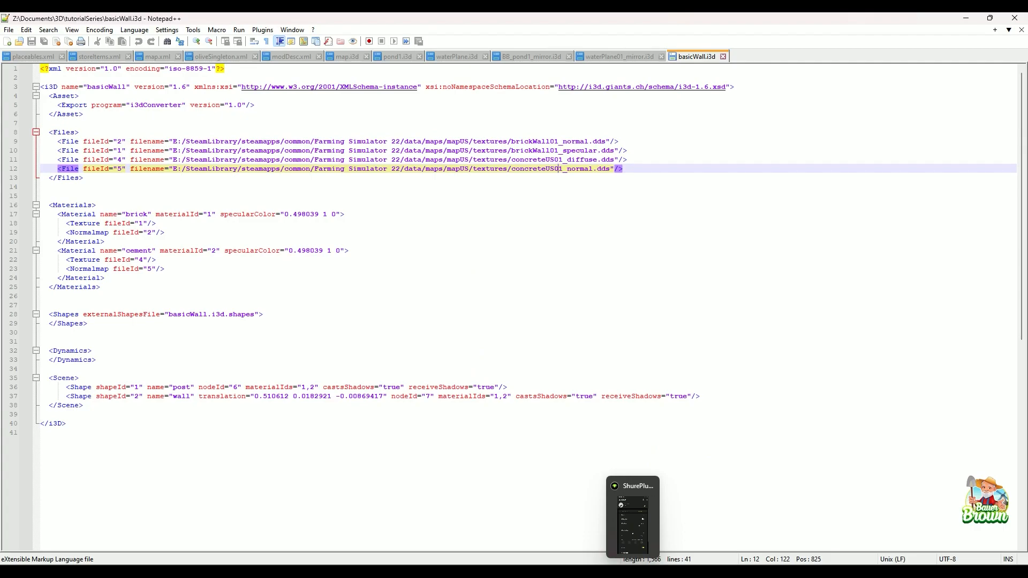
pyautogui.click(609, 570)
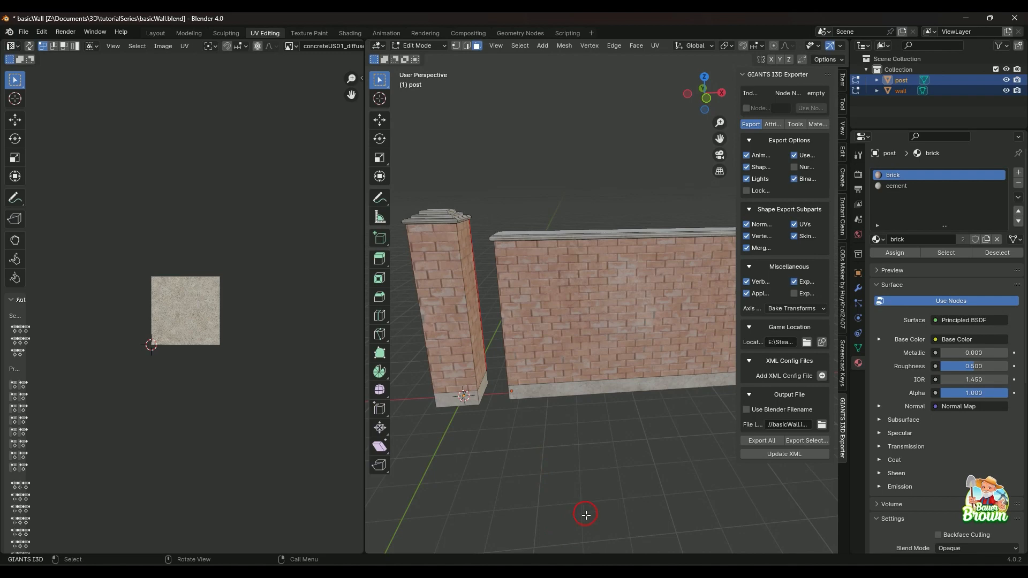
pyautogui.moveTo(588, 572)
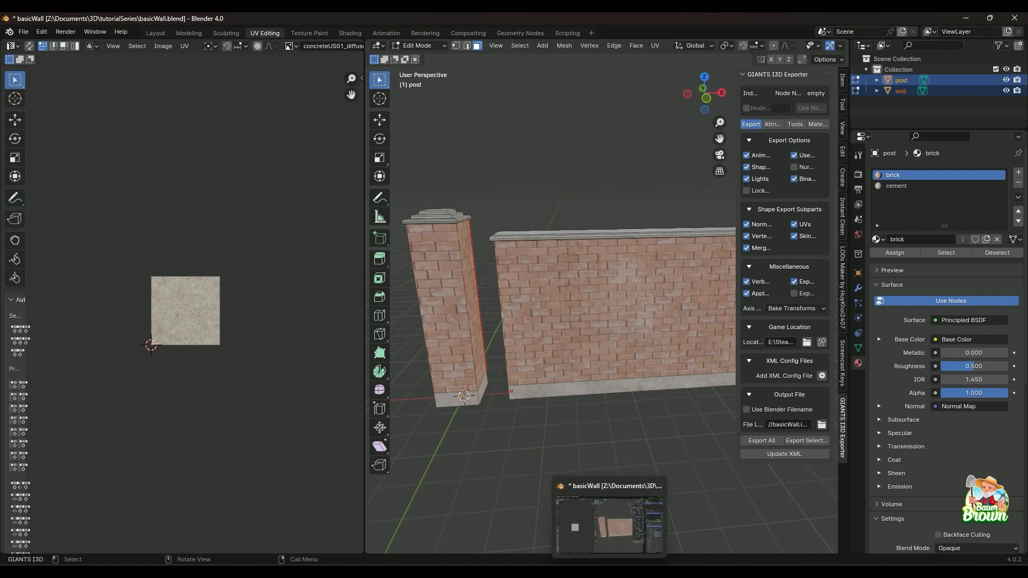
pyautogui.moveTo(515, 572)
pyautogui.moveTo(657, 571)
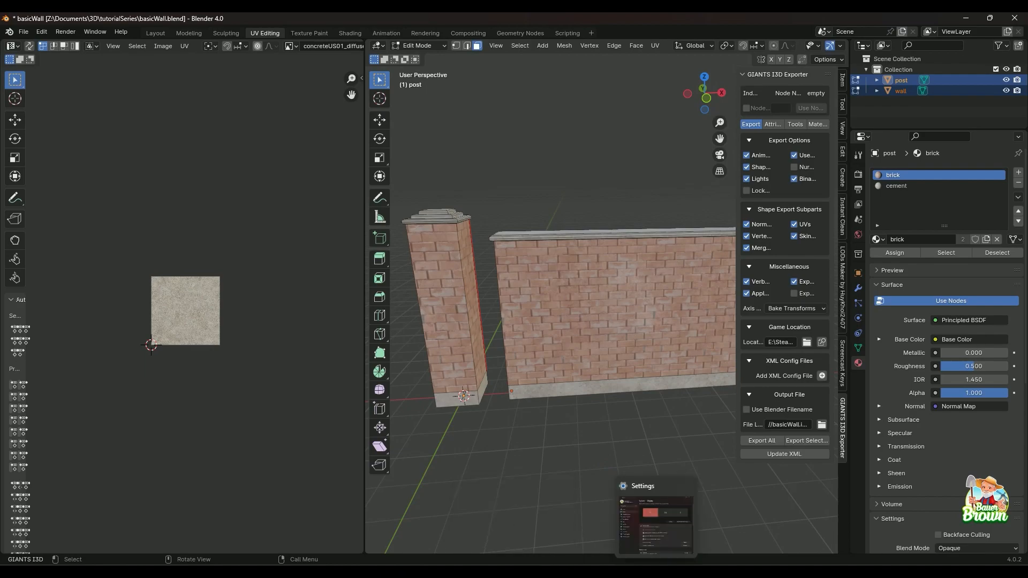
pyautogui.click(562, 572)
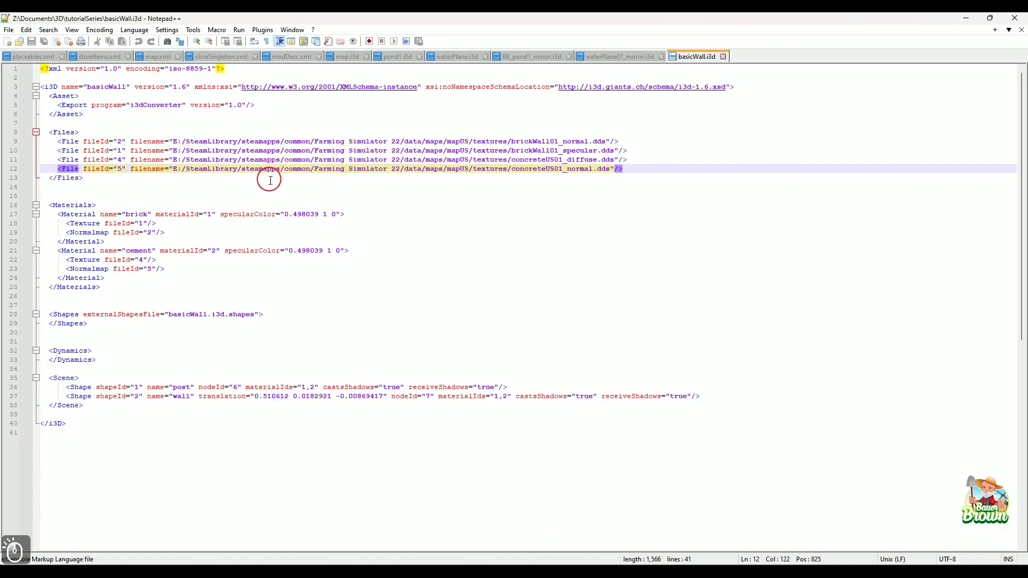
# Replace the prefix "E:/SteamLibrary/steamapps/common/Farming Simulator 22/" with "$" in the brickWall01_normal.dds path.
pyautogui.moveTo(173, 142); pyautogui.dragTo(402, 143)
pyautogui.click(403, 144)
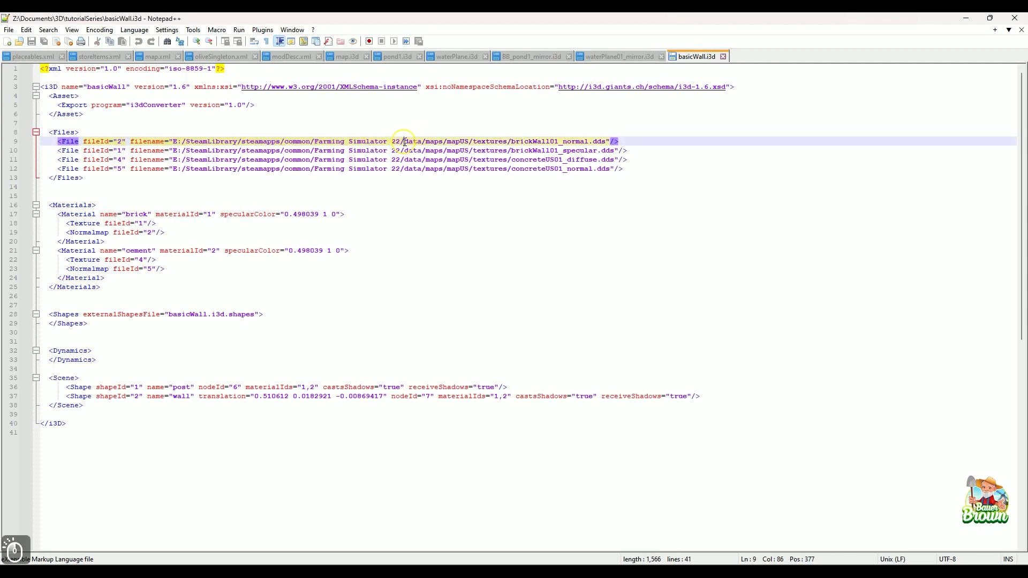
pyautogui.click(404, 141)
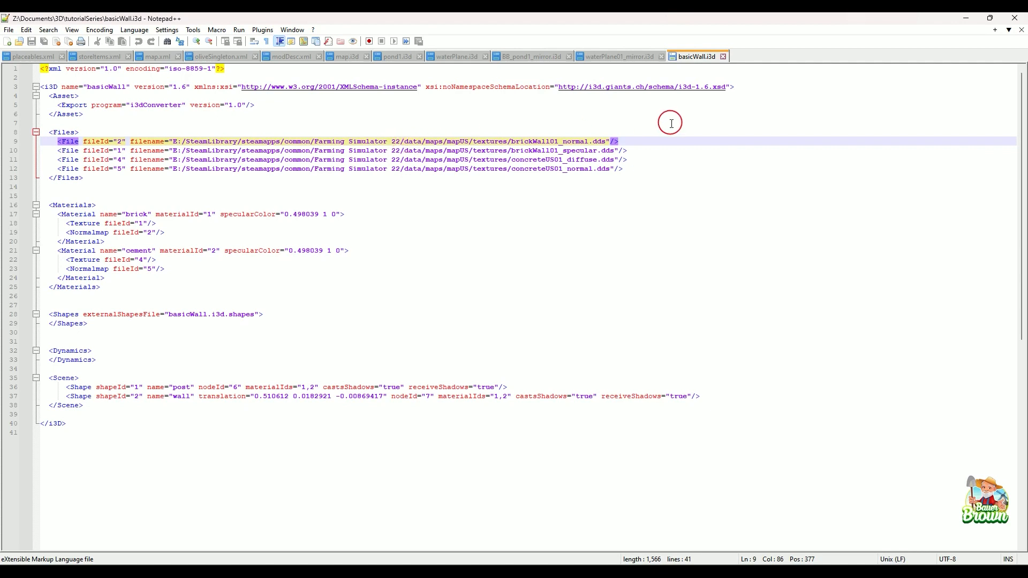
pyautogui.moveTo(407, 144); pyautogui.dragTo(639, 144)
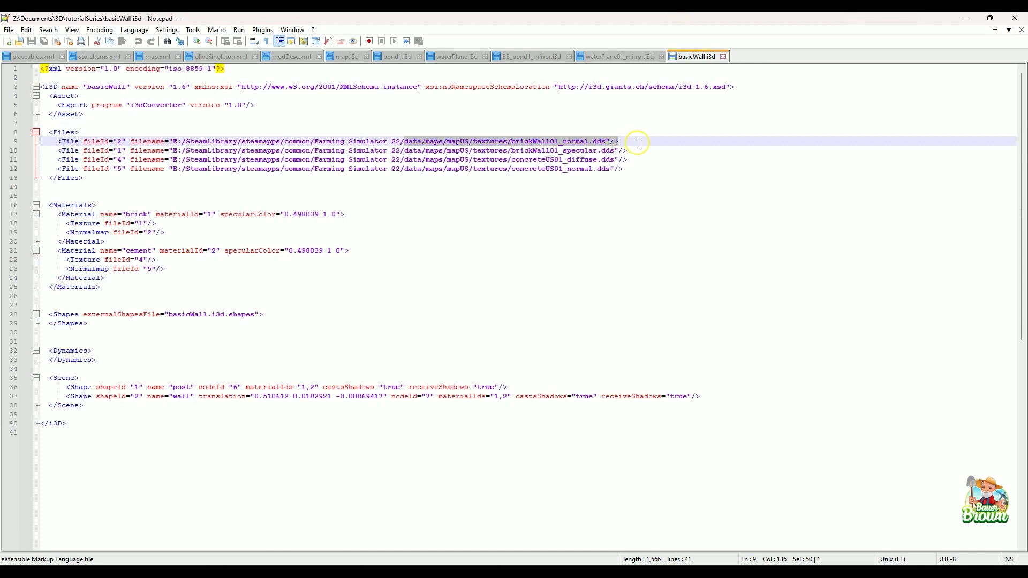
pyautogui.click(405, 141)
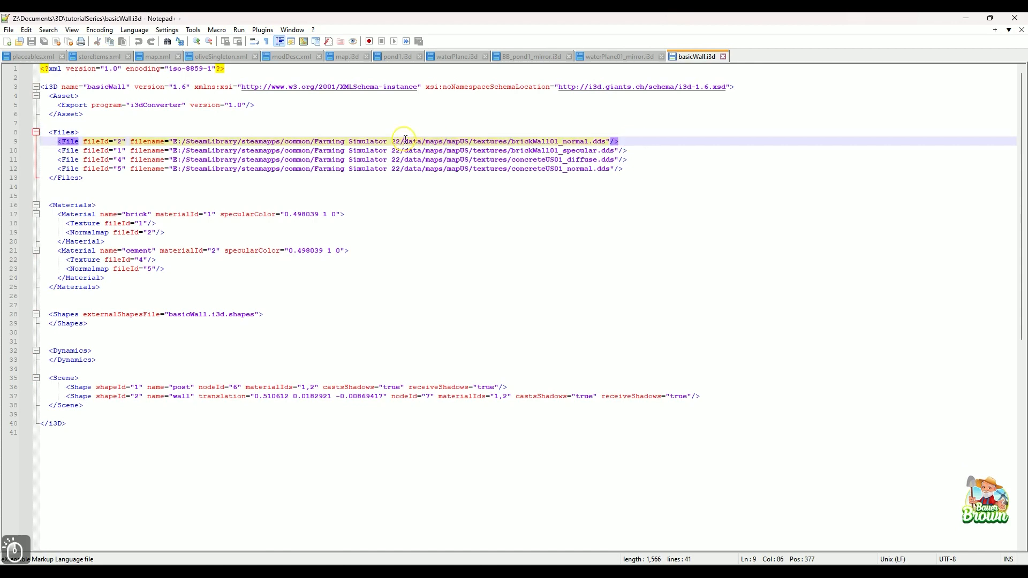
pyautogui.moveTo(406, 141); pyautogui.dragTo(182, 143)
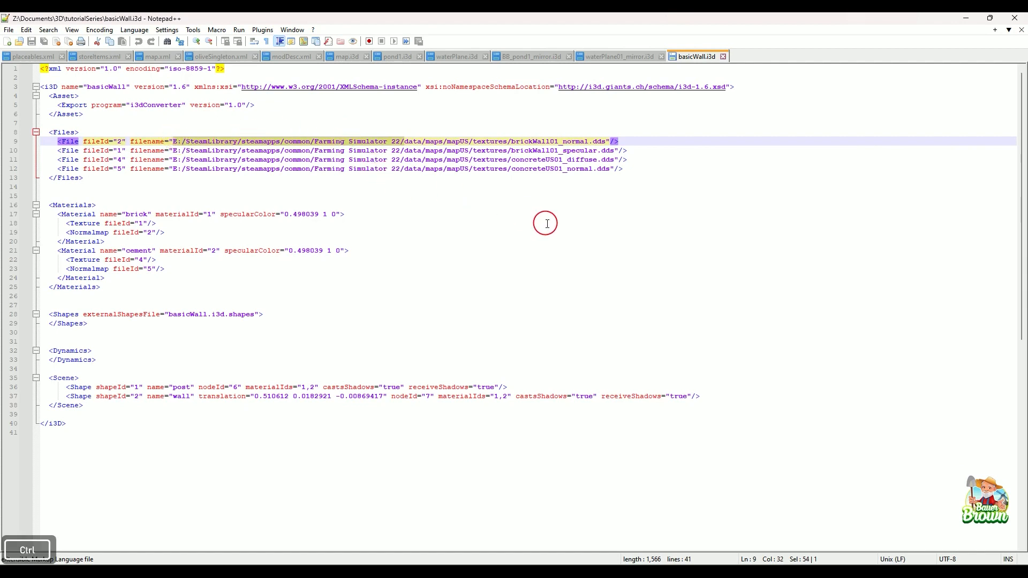
pyautogui.hotkey('ctrl', 'h')
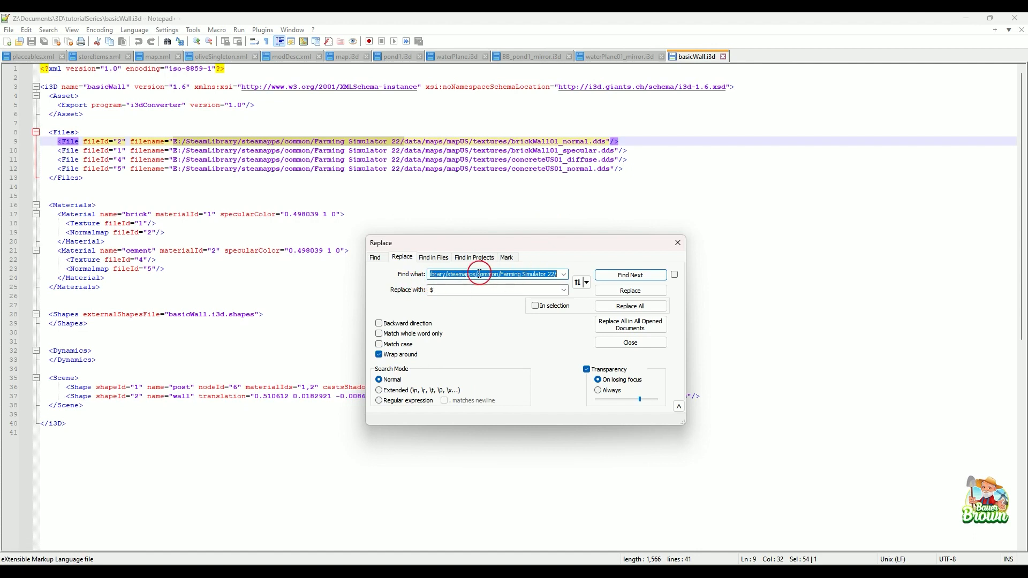
pyautogui.doubleClick(454, 291)
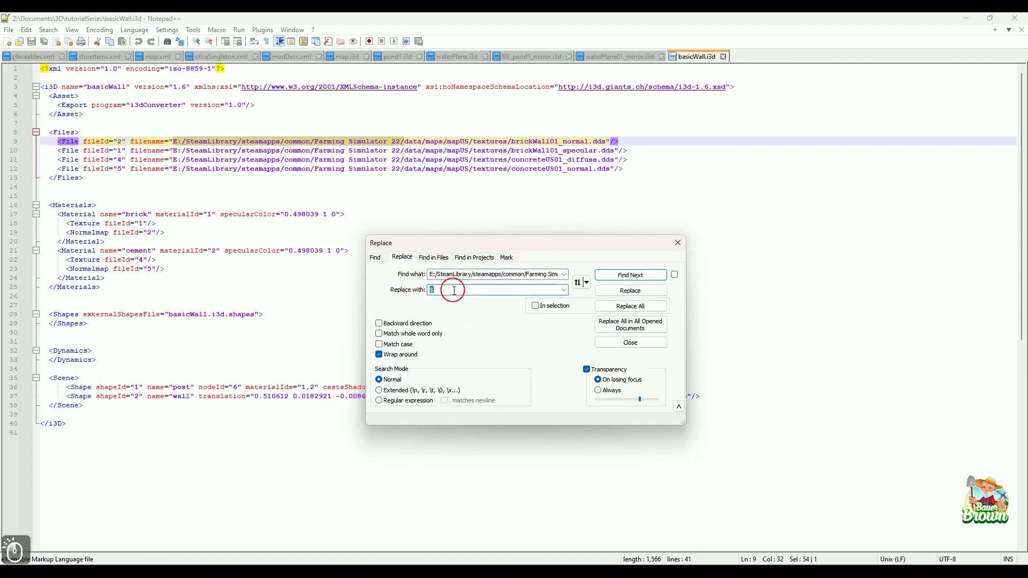
pyautogui.click(632, 294)
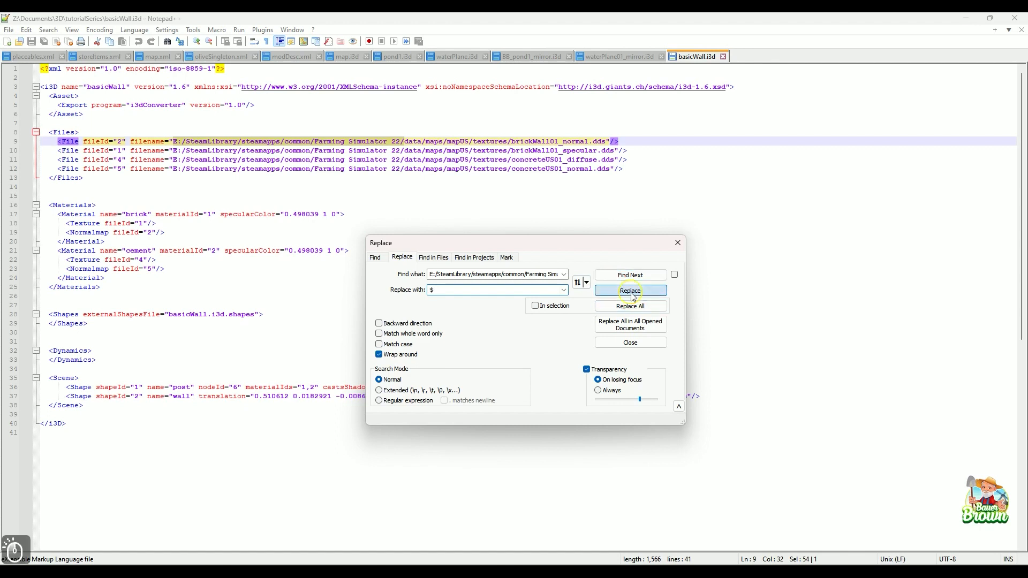
# Replace the same folder prefix with "$" in the remaining three texture paths and save basicWall.i3d.
pyautogui.click(546, 306)
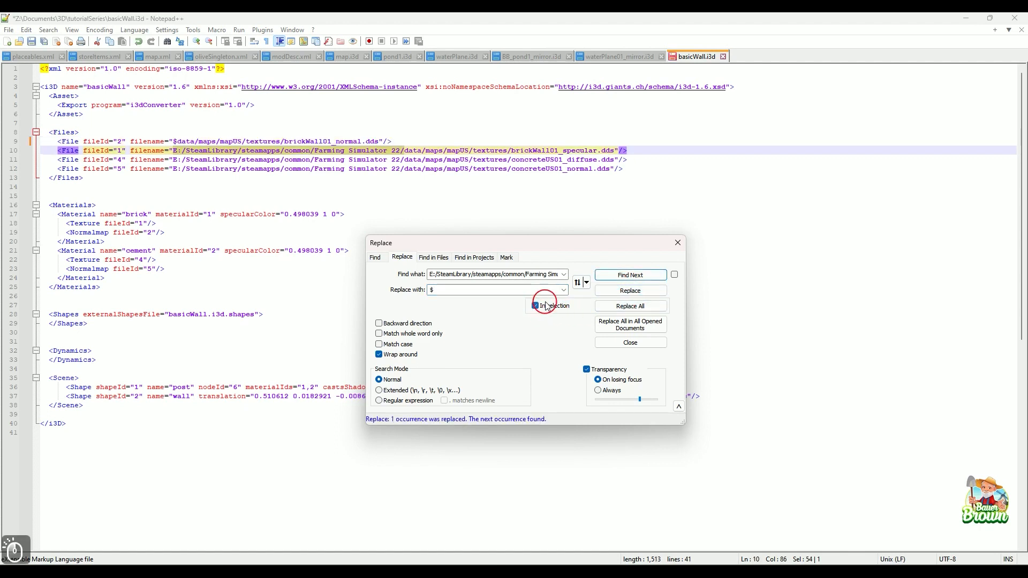
pyautogui.doubleClick(174, 150)
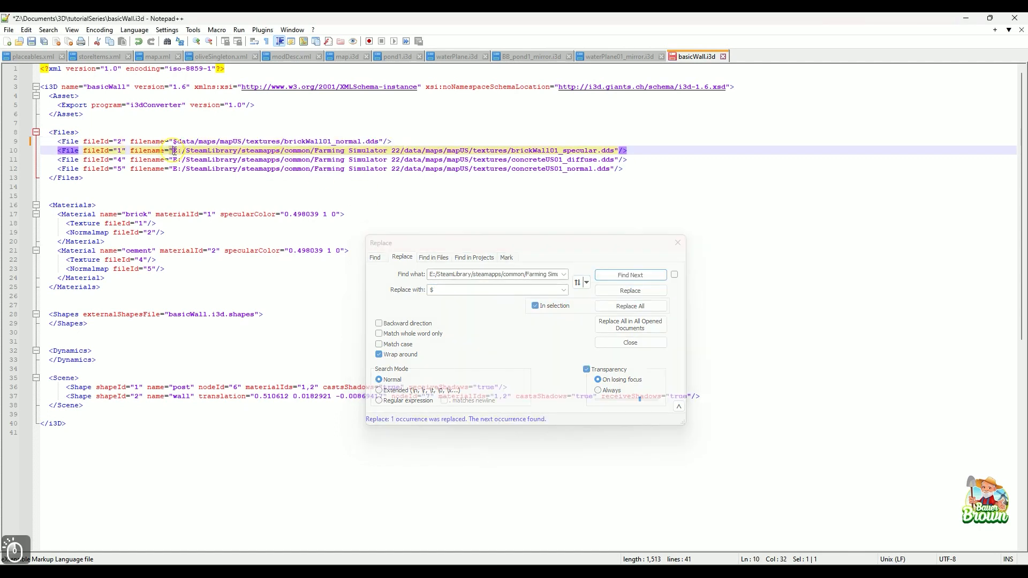
pyautogui.moveTo(172, 150); pyautogui.dragTo(624, 168)
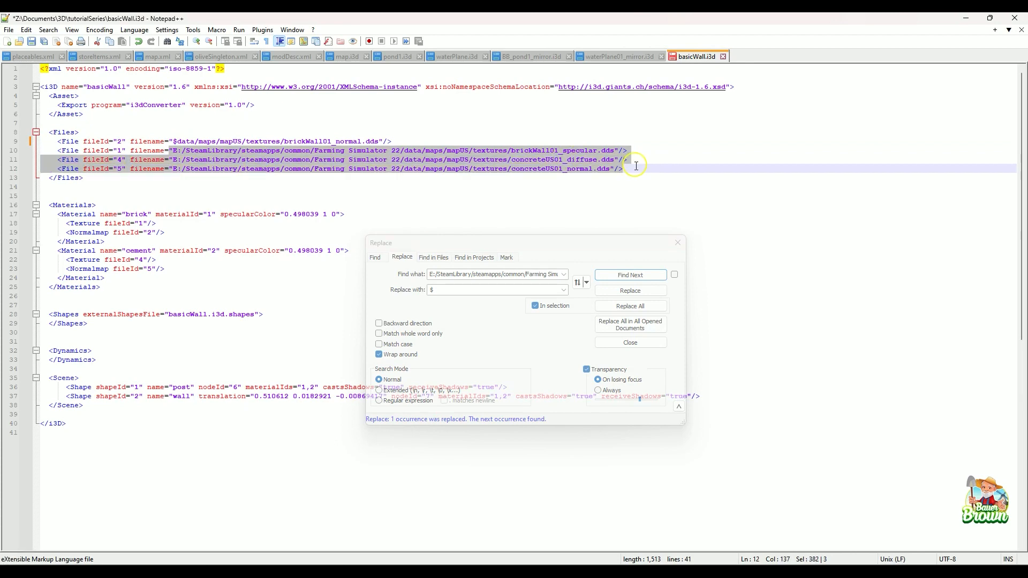
pyautogui.click(642, 307)
pyautogui.click(723, 233)
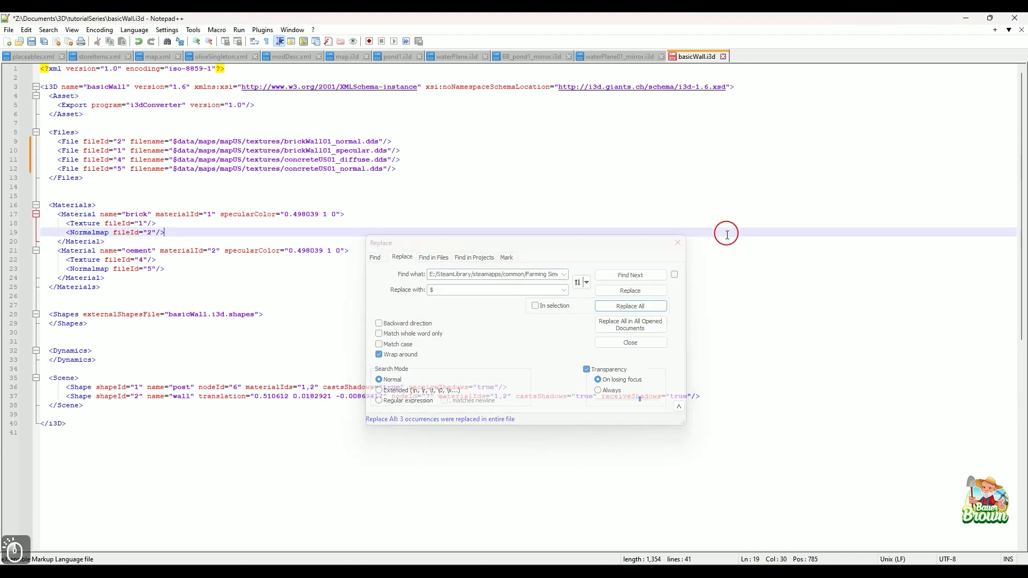
pyautogui.click(679, 245)
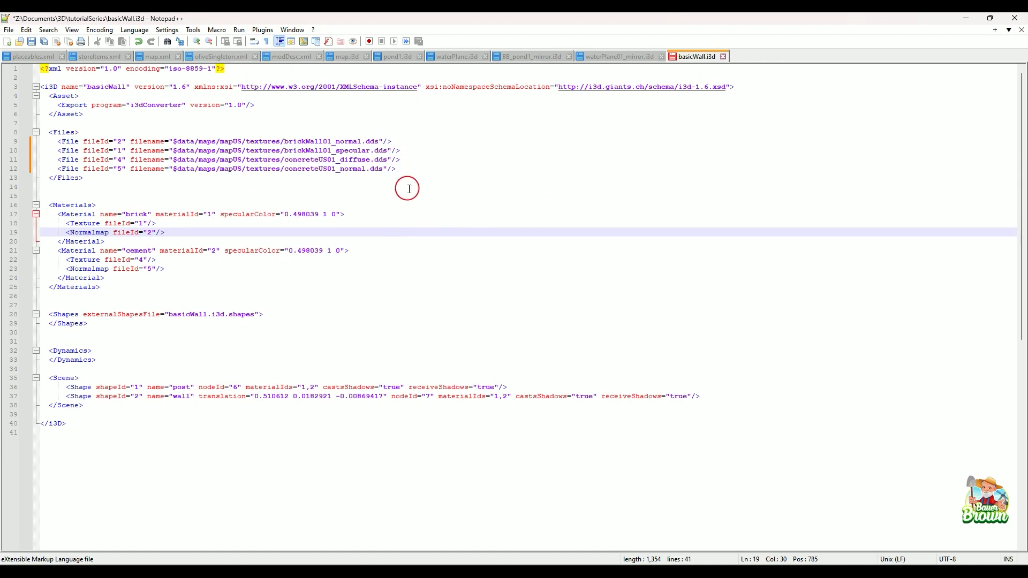
pyautogui.hotkey('ctrl', 's')
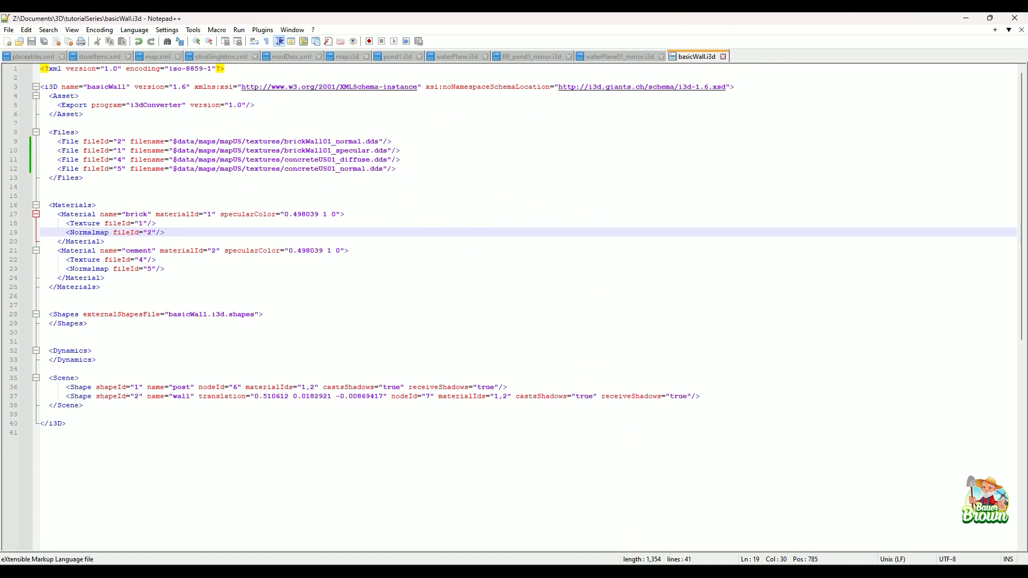
# Switch to the tutorialSeries folder and open the basicWall i3D file in GIANTS Editor.
pyautogui.click(538, 574)
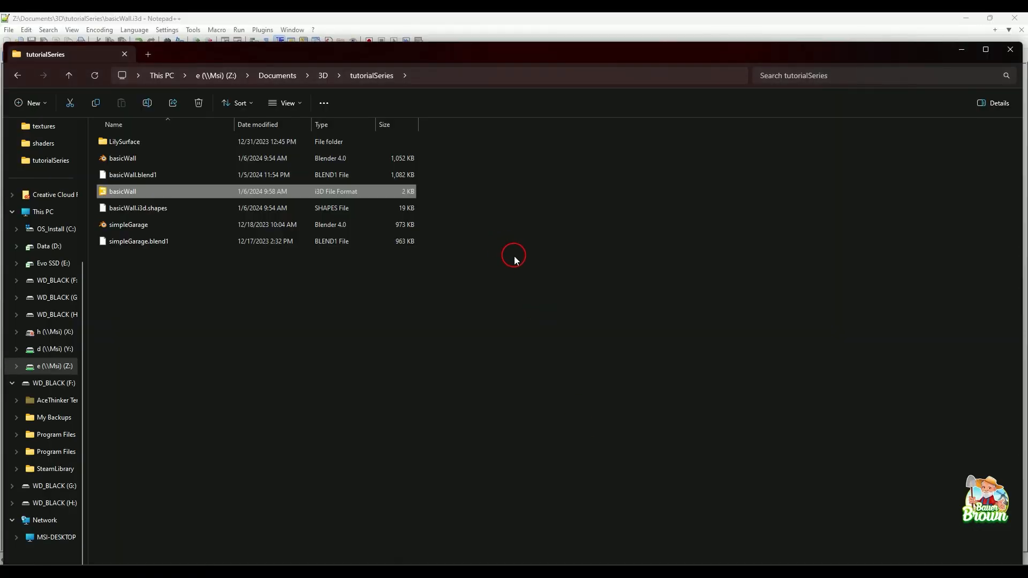
pyautogui.doubleClick(154, 197)
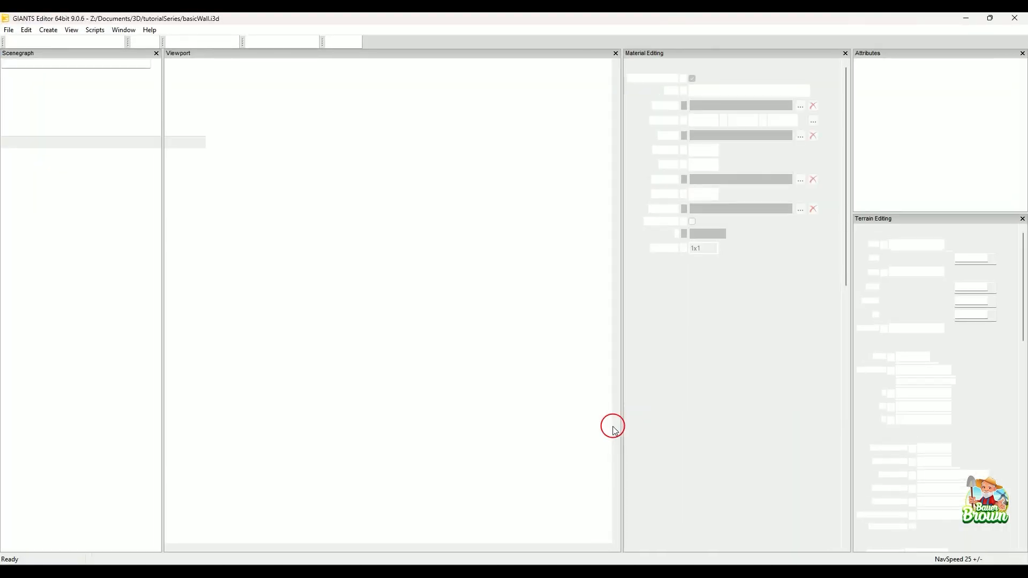
pyautogui.scroll(5, 473, 337)
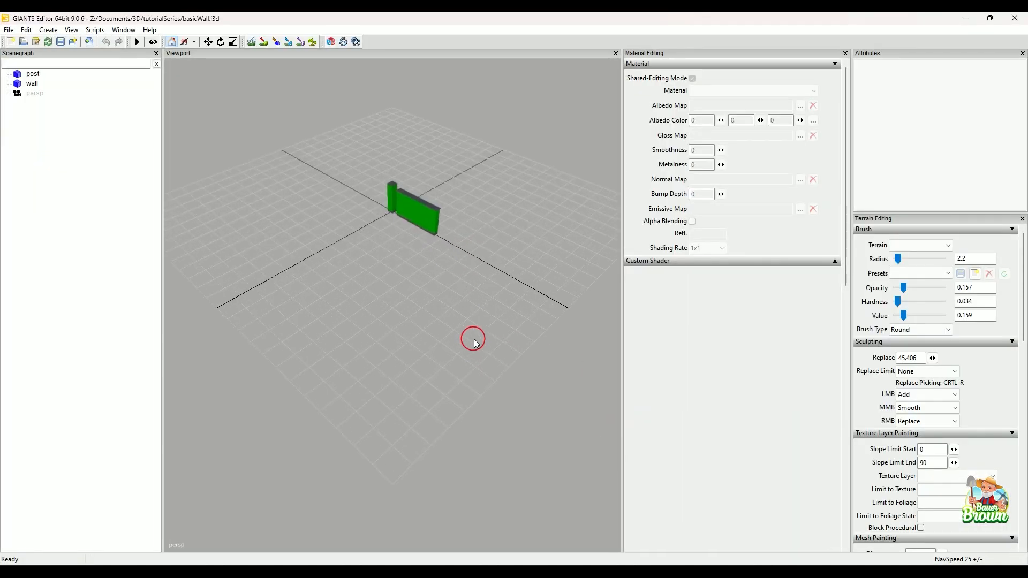
# Examine the post and wall models from several angles to check how their textures display.
pyautogui.scroll(2, 479, 333)
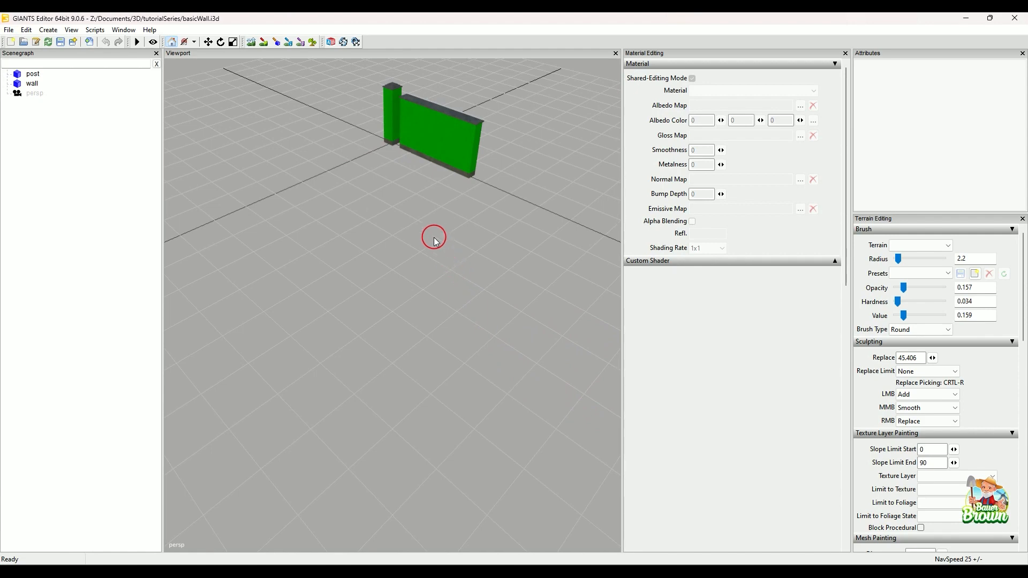
pyautogui.press('alt')
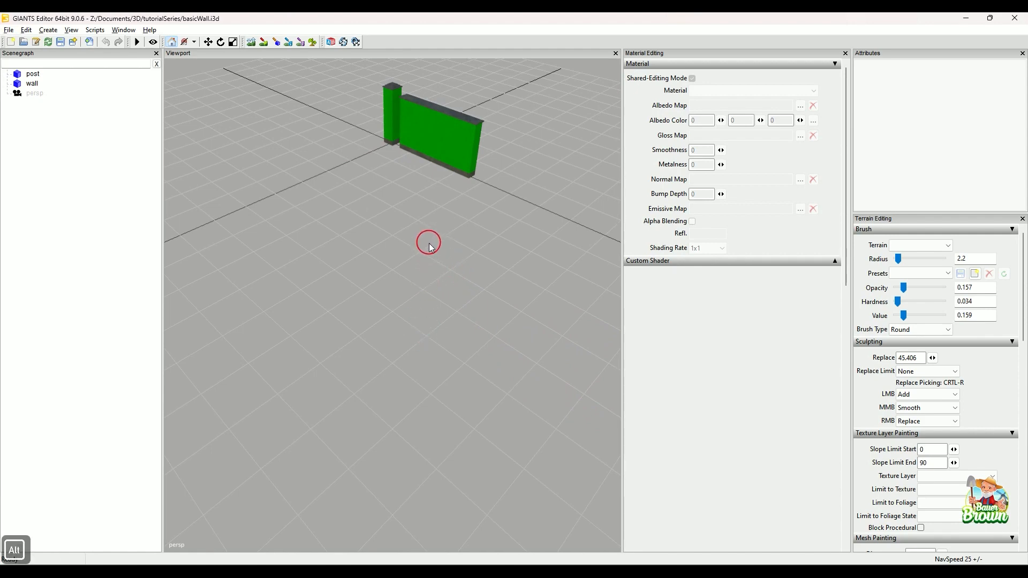
pyautogui.keyDown('alt'); pyautogui.moveTo(421, 233); pyautogui.dragTo(432, 219); pyautogui.keyUp('alt')
pyautogui.keyDown('alt'); pyautogui.moveTo(412, 256); pyautogui.dragTo(420, 234, button='right'); pyautogui.keyUp('alt')
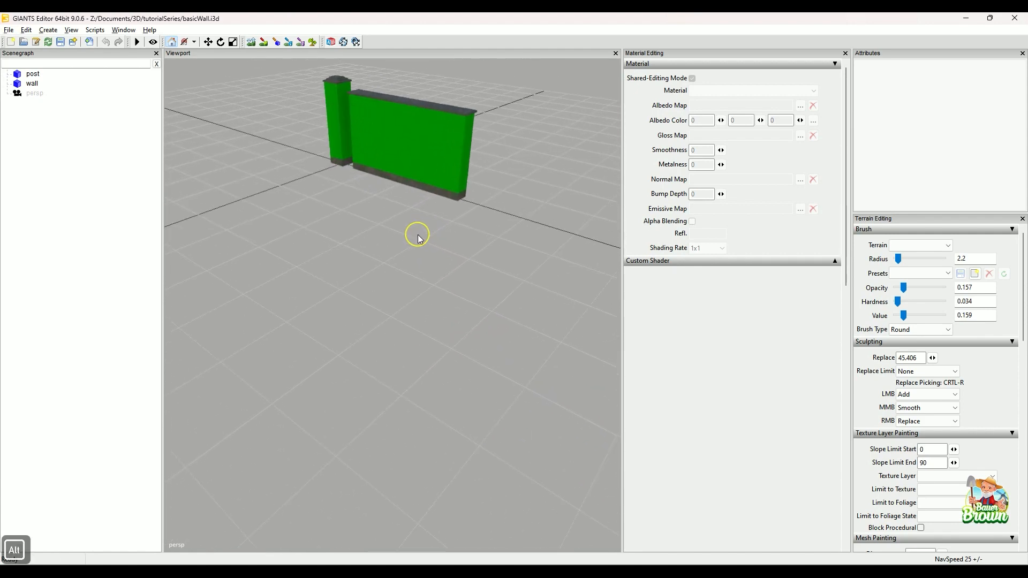
pyautogui.keyDown('alt'); pyautogui.moveTo(416, 232); pyautogui.dragTo(437, 373); pyautogui.keyUp('alt')
pyautogui.keyDown('alt'); pyautogui.moveTo(437, 385); pyautogui.dragTo(437, 382, button='middle'); pyautogui.keyUp('alt')
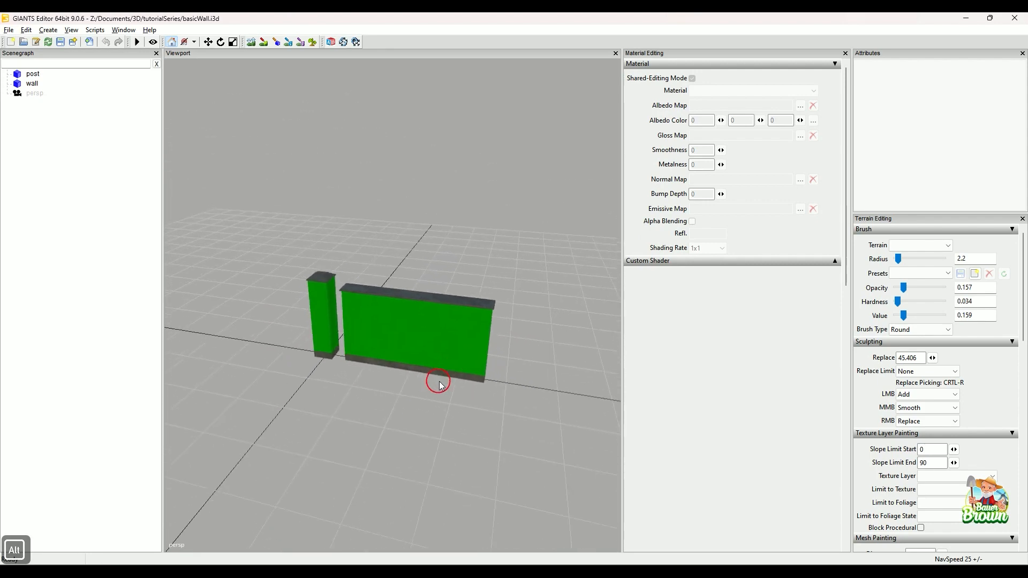
pyautogui.keyDown('alt'); pyautogui.moveTo(436, 414); pyautogui.dragTo(436, 405, button='right'); pyautogui.keyUp('alt')
pyautogui.keyDown('alt'); pyautogui.moveTo(436, 405); pyautogui.dragTo(436, 395); pyautogui.keyUp('alt')
pyautogui.keyDown('alt'); pyautogui.moveTo(437, 404); pyautogui.dragTo(441, 400, button='middle'); pyautogui.keyUp('alt')
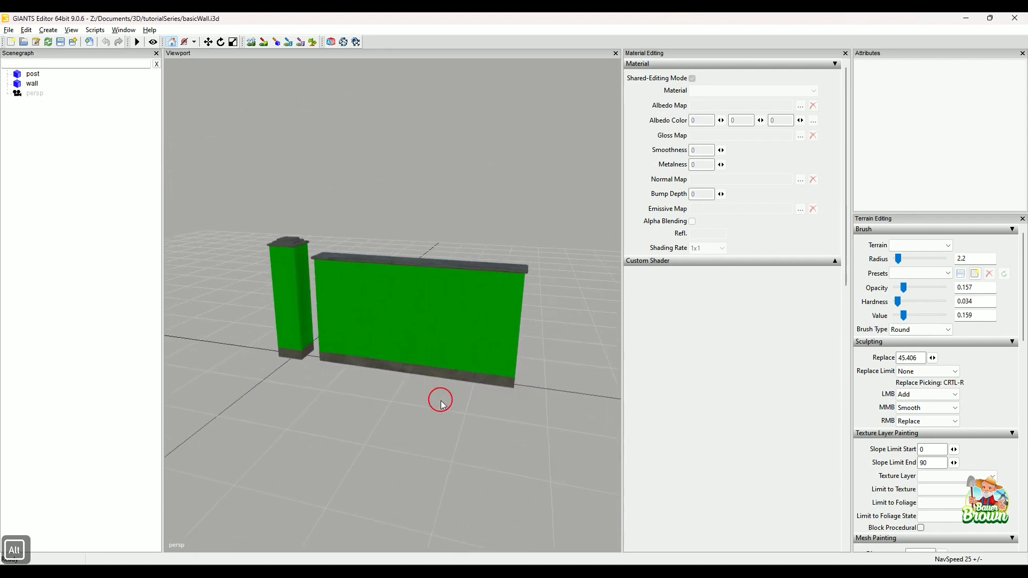
pyautogui.keyDown('alt'); pyautogui.moveTo(436, 422); pyautogui.dragTo(436, 419, button='right'); pyautogui.keyUp('alt')
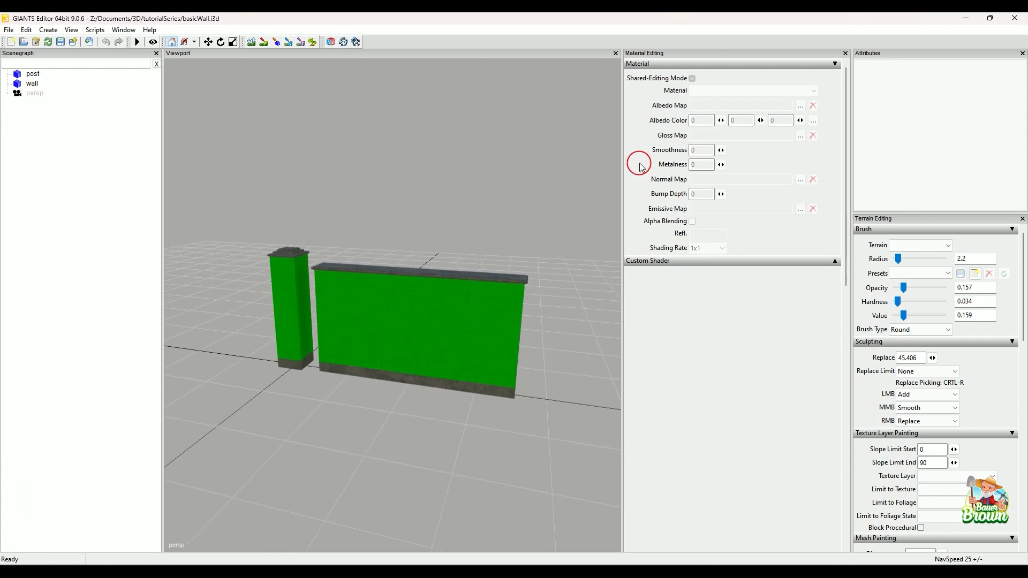
# Set the albedo map of the wall's brick material to brickWall01_diffuse from the mapUS textures folder.
pyautogui.click(32, 83)
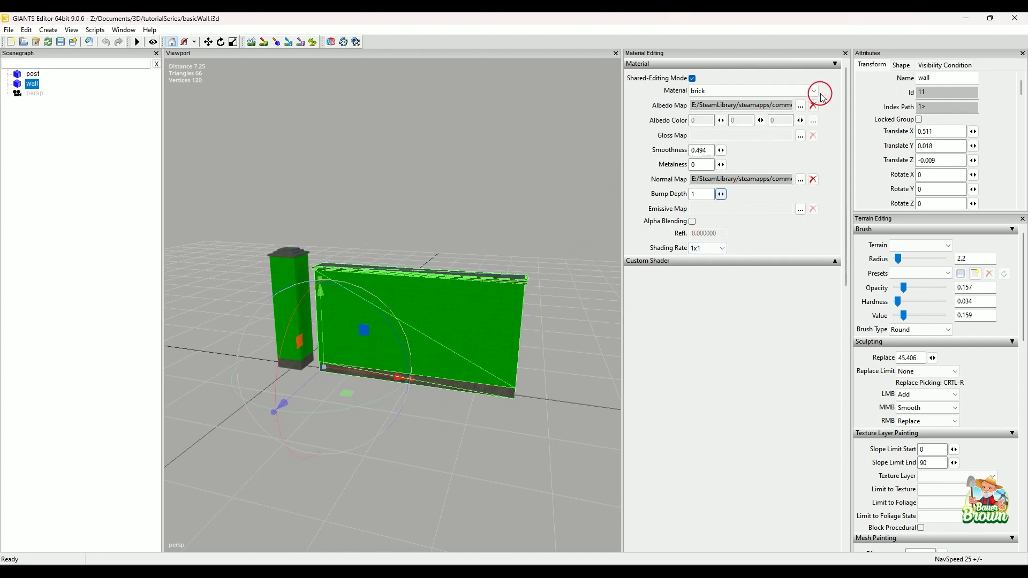
pyautogui.click(800, 106)
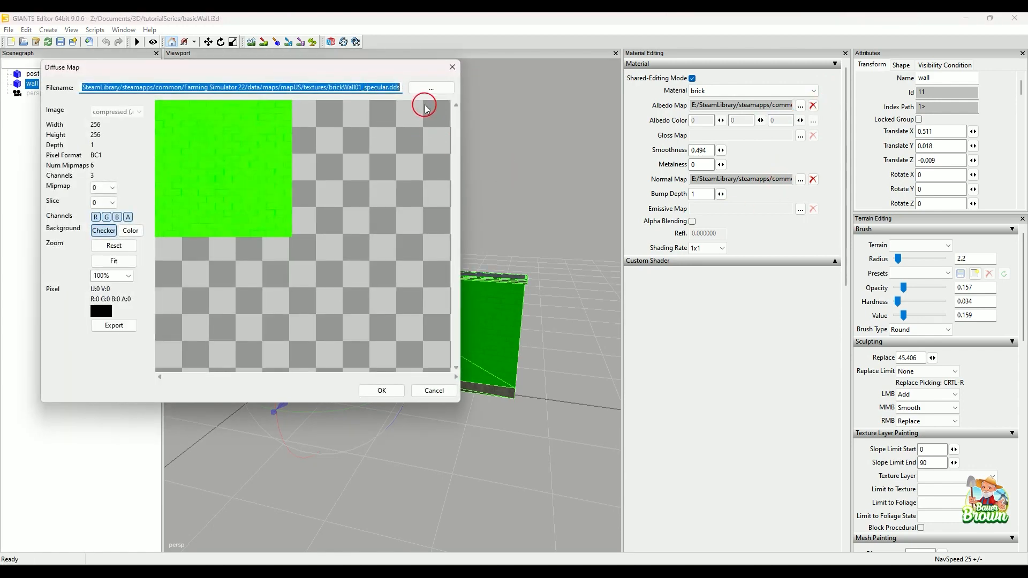
pyautogui.click(431, 88)
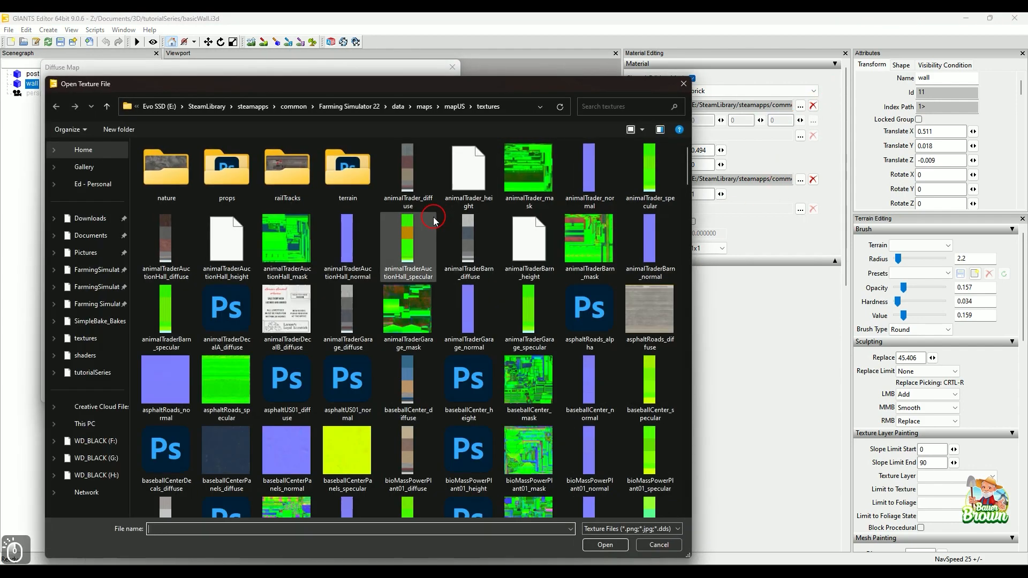
pyautogui.scroll(-5, 488, 355)
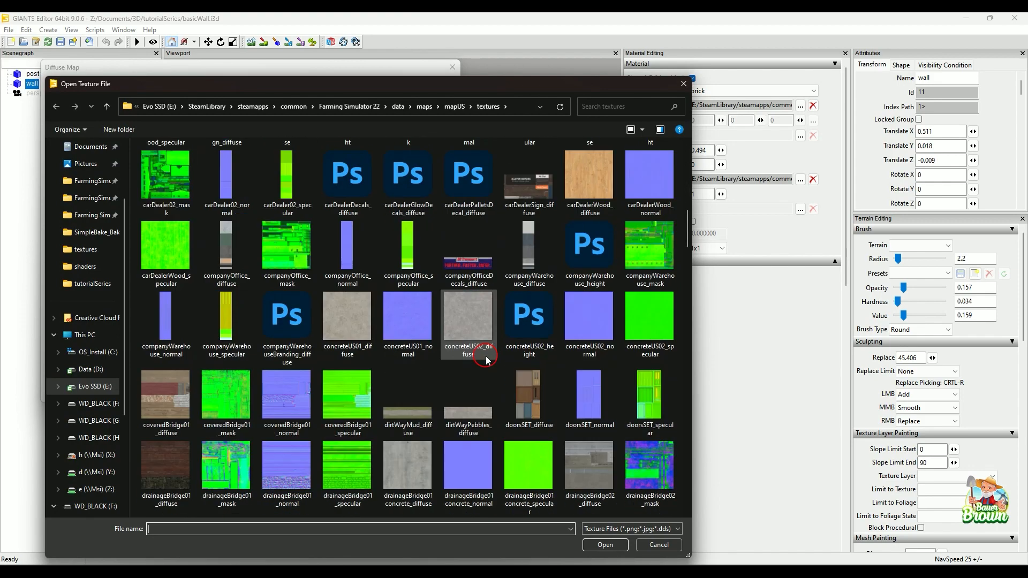
pyautogui.scroll(-5, 488, 358)
pyautogui.scroll(10, 487, 355)
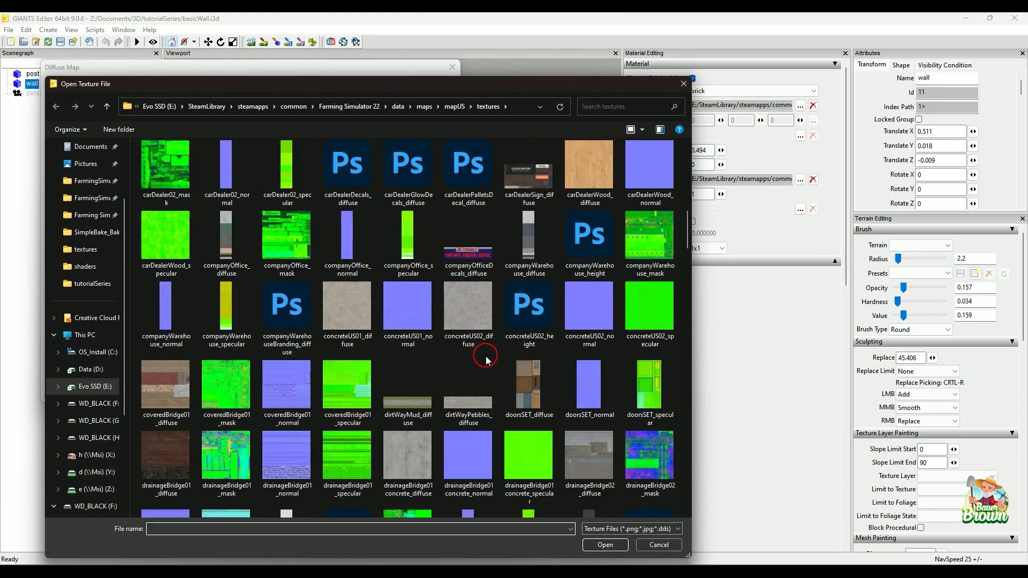
pyautogui.click(168, 236)
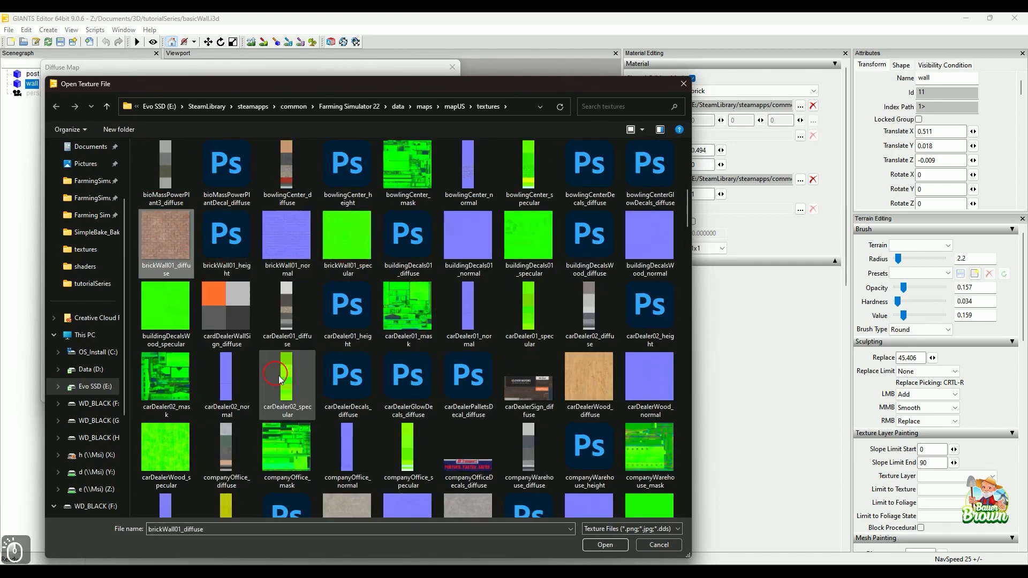
pyautogui.click(602, 545)
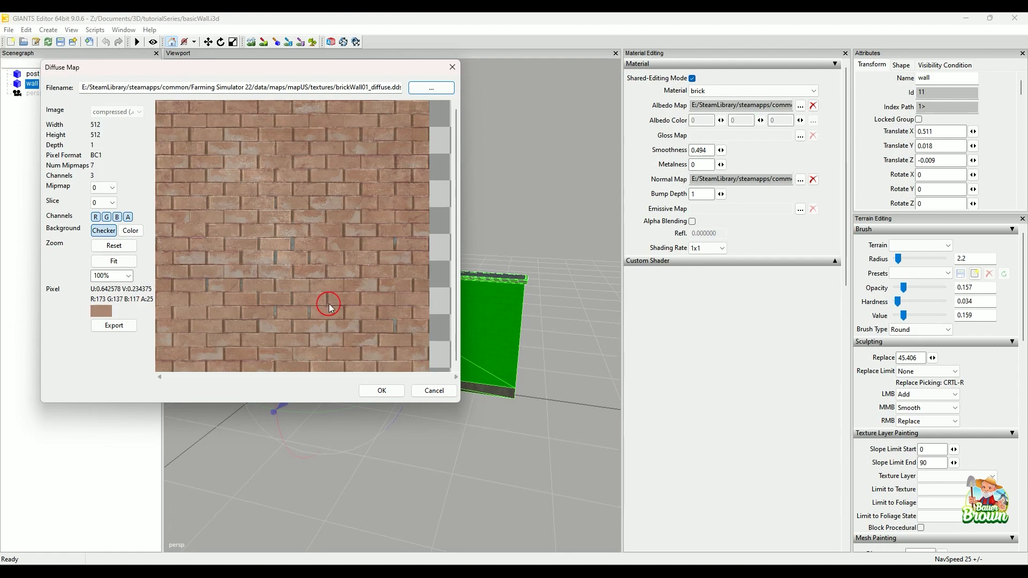
pyautogui.click(379, 393)
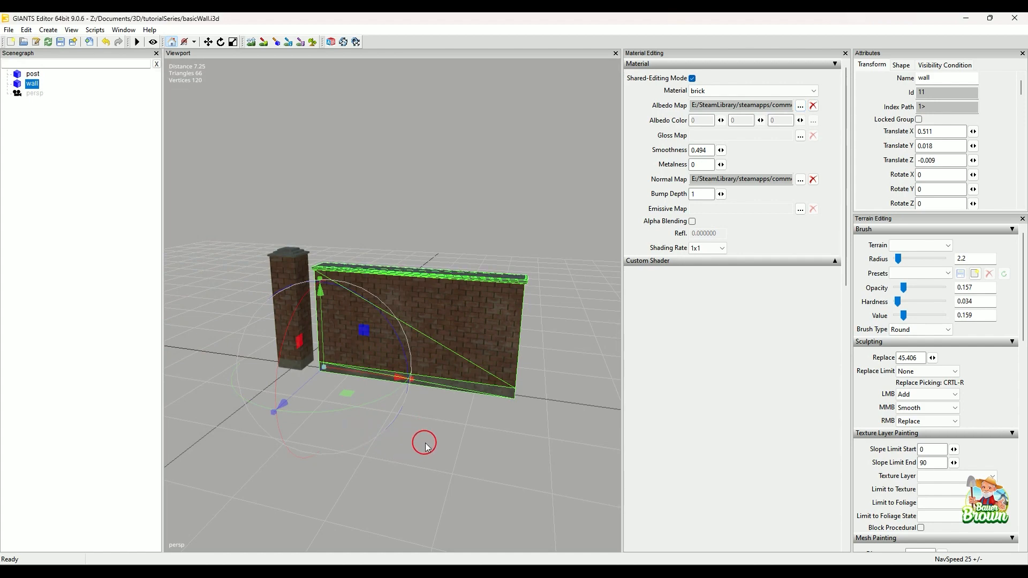
# Assign brickWall01_specular from the mapUS textures folder as the brick material's gloss map.
pyautogui.keyDown('alt'); pyautogui.moveTo(408, 450); pyautogui.dragTo(431, 450); pyautogui.keyUp('alt')
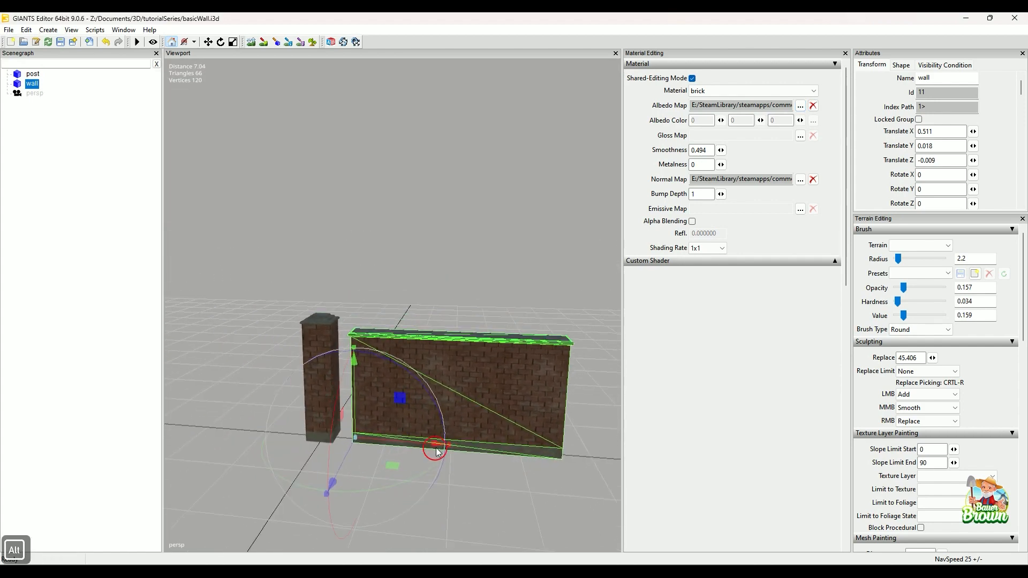
pyautogui.click(800, 136)
pyautogui.click(431, 88)
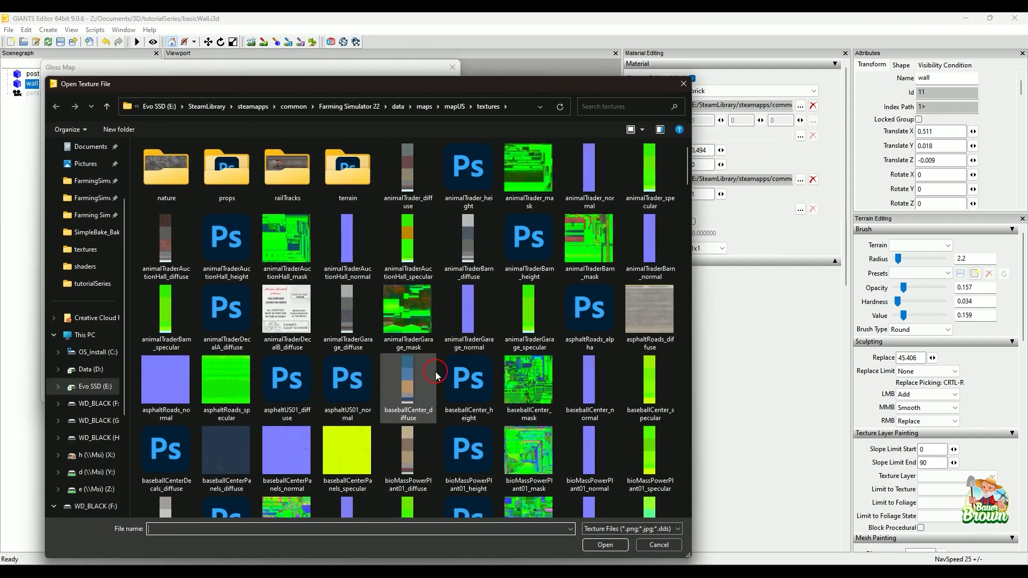
pyautogui.scroll(-3, 435, 374)
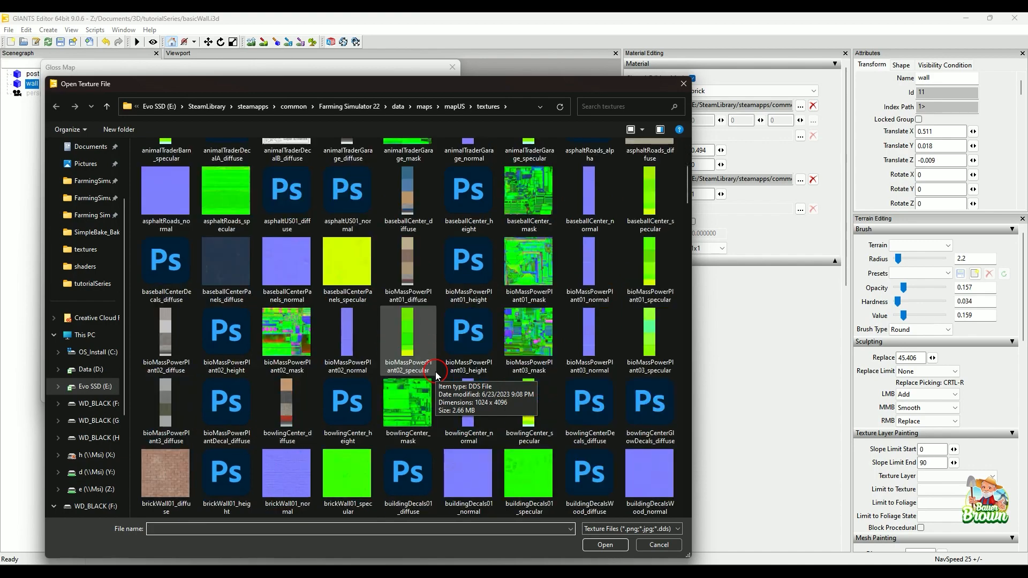
pyautogui.click(347, 473)
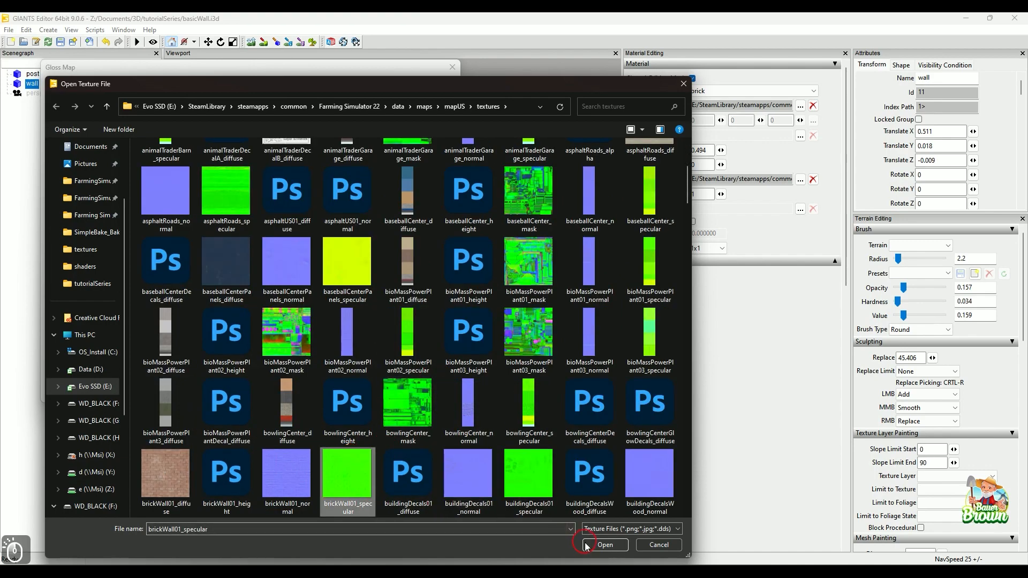
pyautogui.click(605, 544)
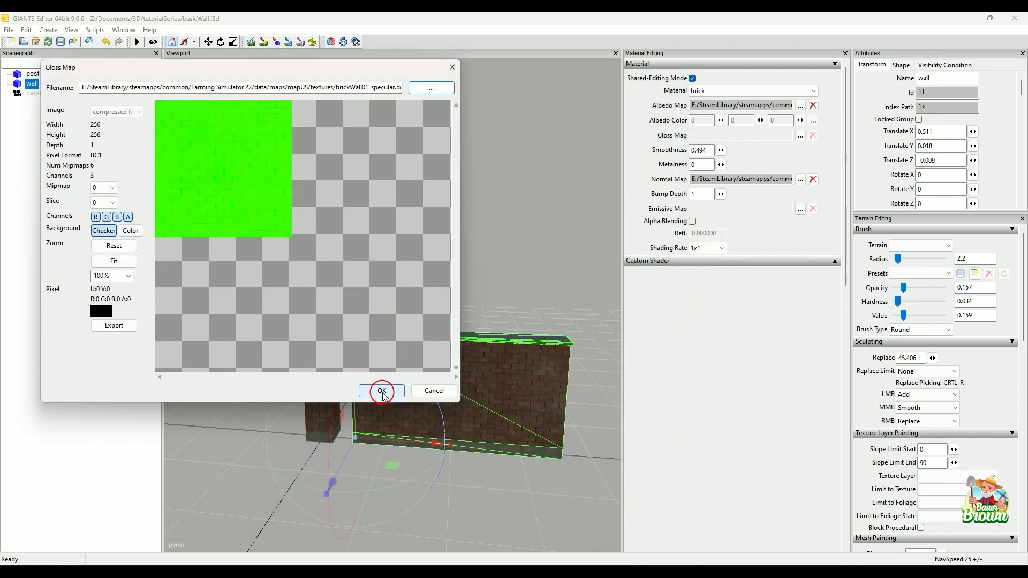
pyautogui.click(381, 390)
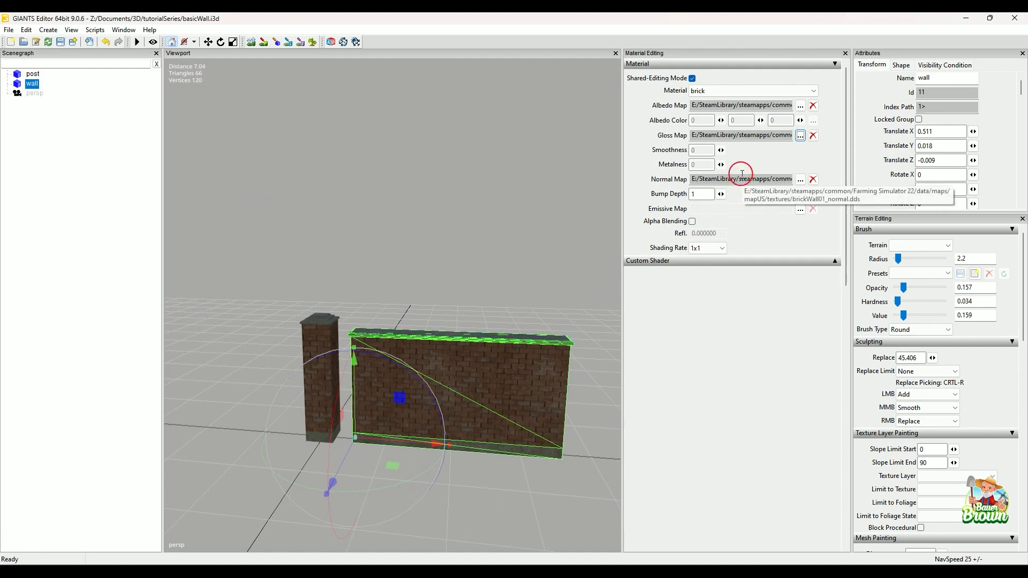
# Deselect the wall and inspect the brick and concrete texturing on the post and wall up close.
pyautogui.click(491, 246)
pyautogui.keyDown('alt'); pyautogui.moveTo(452, 427); pyautogui.dragTo(421, 459); pyautogui.keyUp('alt')
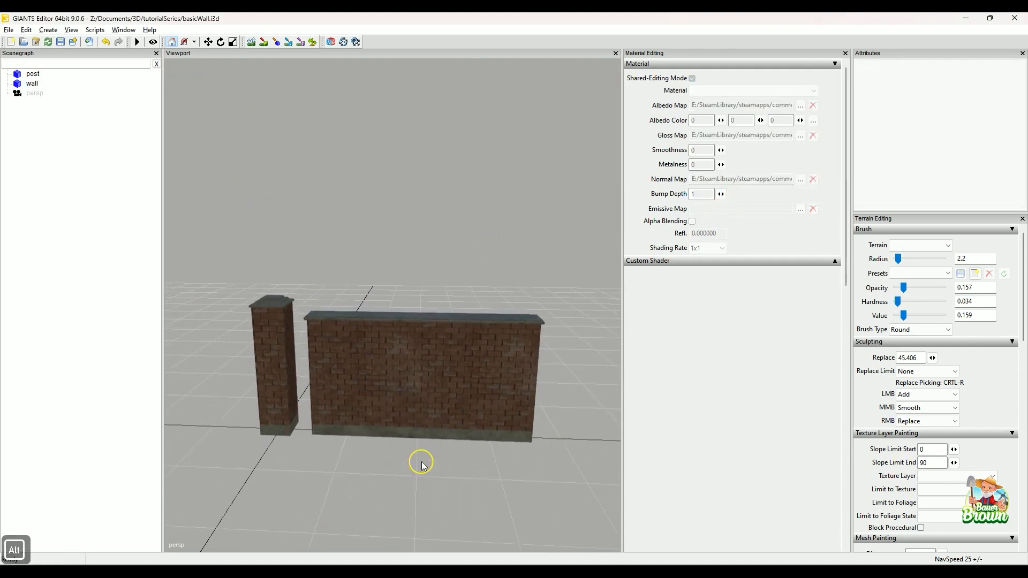
pyautogui.keyDown('alt'); pyautogui.moveTo(420, 459); pyautogui.dragTo(432, 455, button='right'); pyautogui.keyUp('alt')
pyautogui.moveTo(432, 455)
pyautogui.keyDown('alt'); pyautogui.mouseDown(button='middle')
pyautogui.moveTo(434, 447)
pyautogui.moveTo(441, 459)
pyautogui.mouseUp(button='middle'); pyautogui.keyUp('alt')
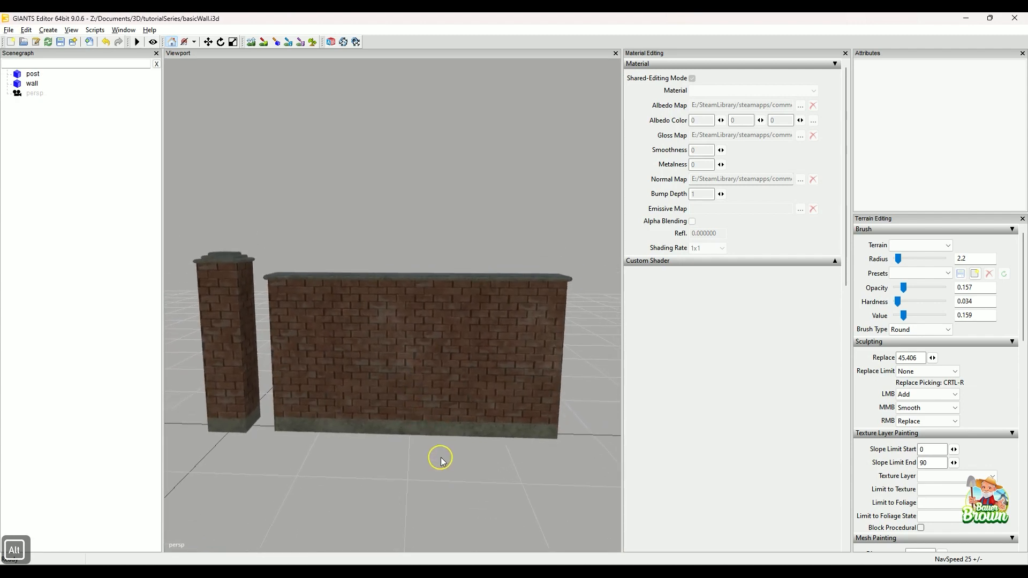
pyautogui.keyDown('alt'); pyautogui.moveTo(441, 459); pyautogui.dragTo(431, 463, button='right'); pyautogui.keyUp('alt')
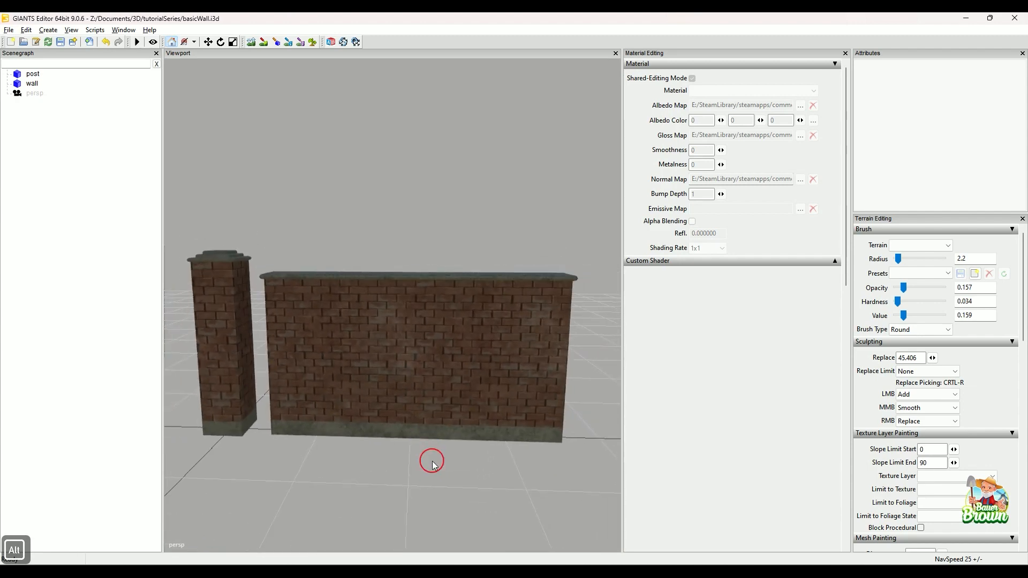
pyautogui.keyDown('alt'); pyautogui.moveTo(420, 451); pyautogui.dragTo(427, 459, button='middle'); pyautogui.keyUp('alt')
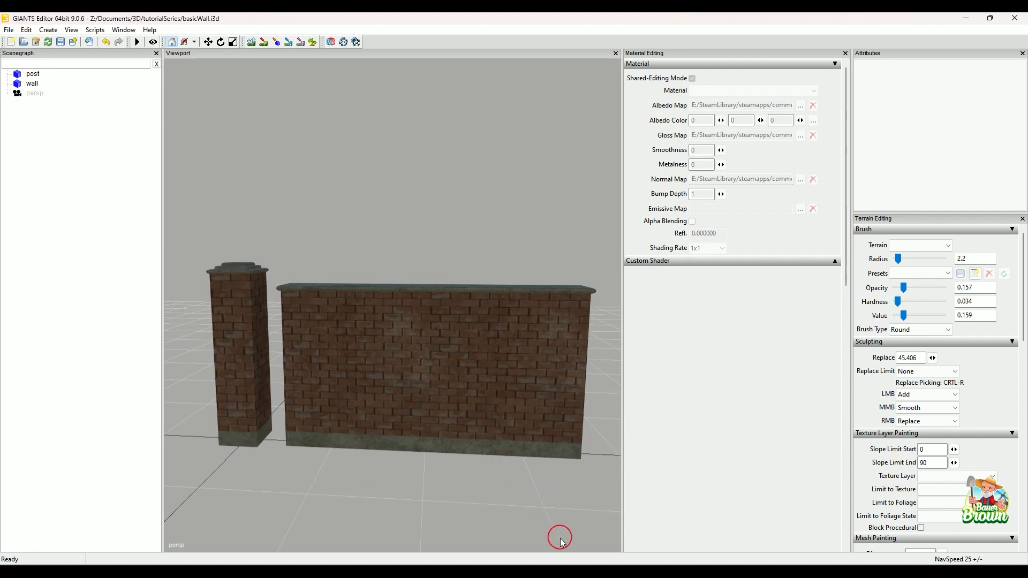
pyautogui.moveTo(609, 572)
# Try to apply buildingShader from the data/shaders folder as the custom shader of the wall's brick material.
pyautogui.click(834, 261)
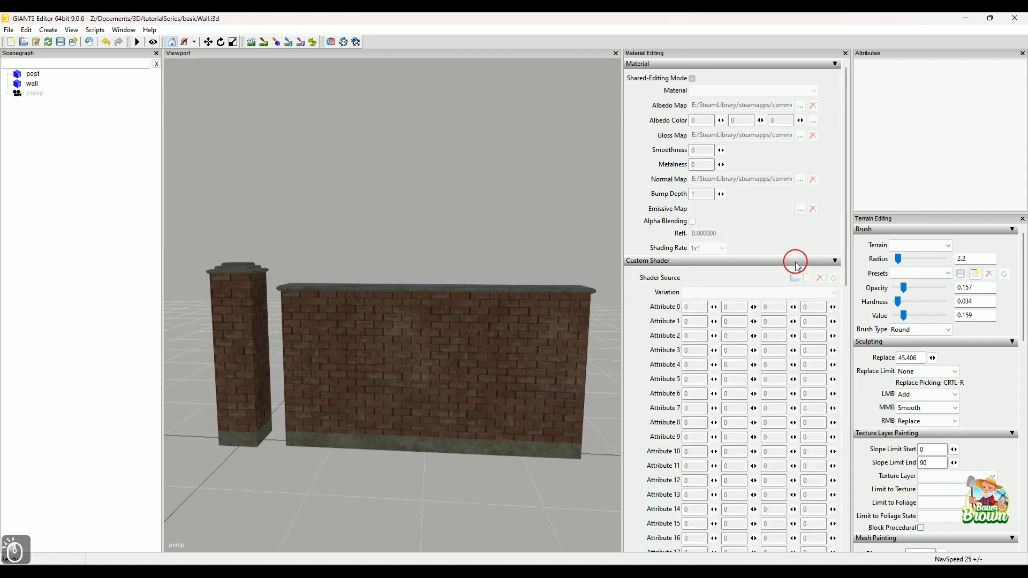
pyautogui.click(568, 339)
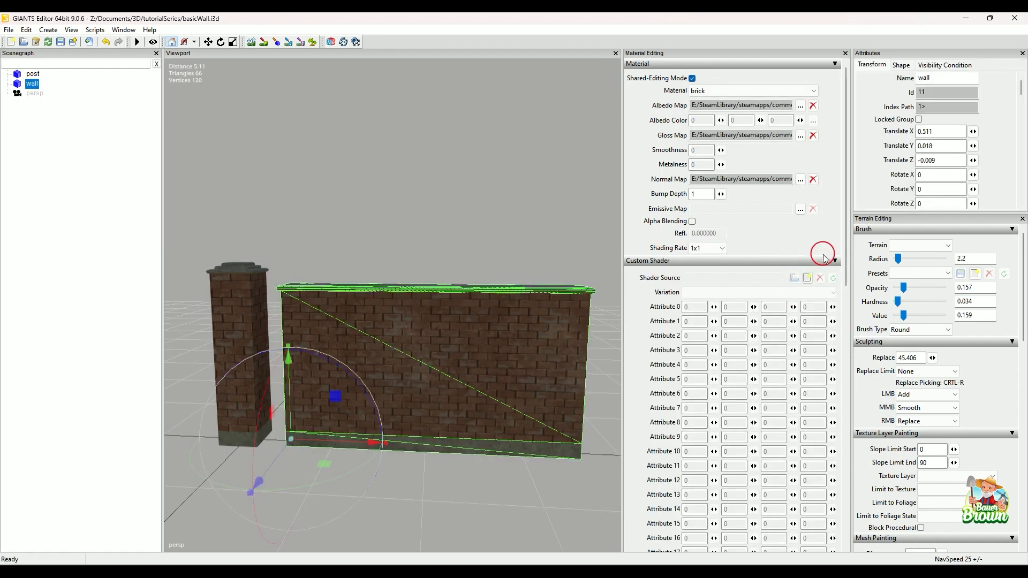
pyautogui.click(808, 277)
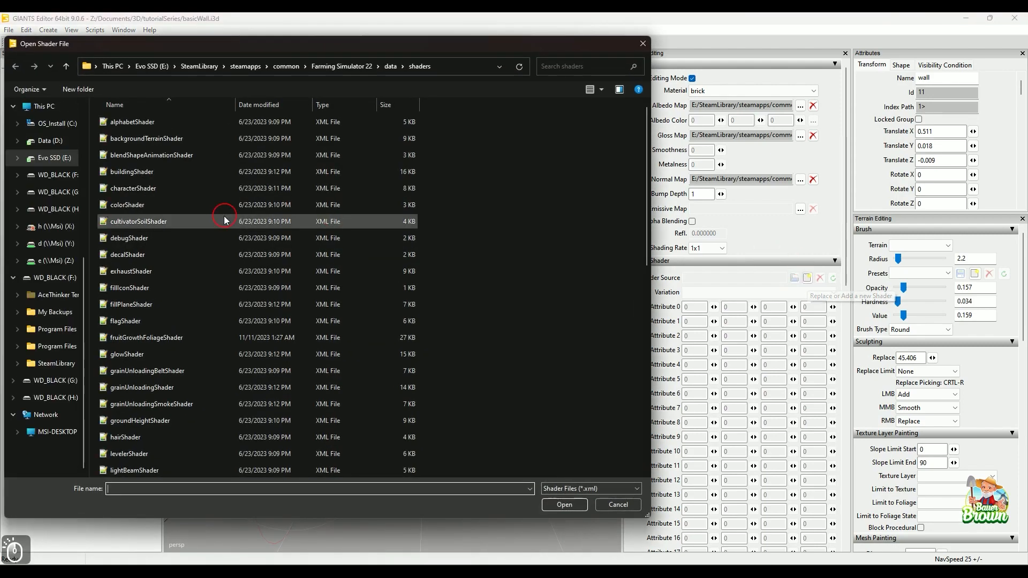
pyautogui.click(142, 176)
pyautogui.click(566, 505)
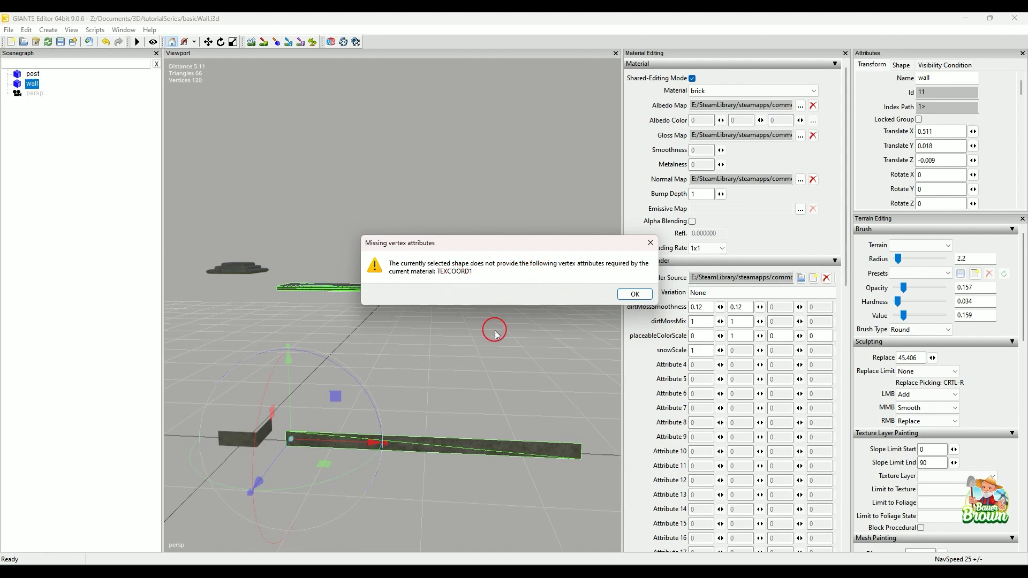
pyautogui.click(634, 294)
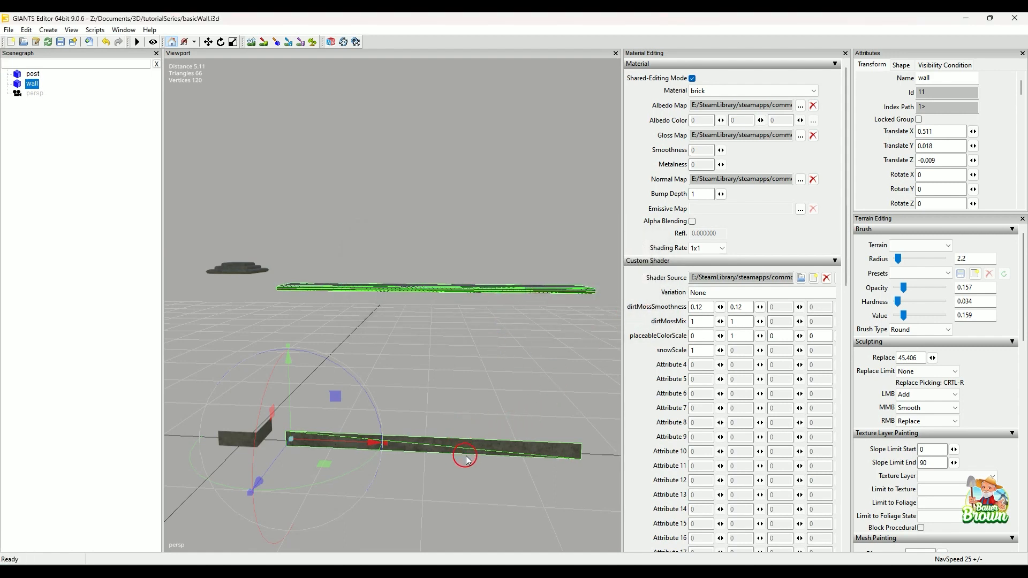
# Inspect the post and wall with the shader applied, and remove the custom shader from the brick material.
pyautogui.keyDown('alt'); pyautogui.moveTo(470, 448); pyautogui.dragTo(478, 470); pyautogui.keyUp('alt')
pyautogui.scroll(-5, 459, 464)
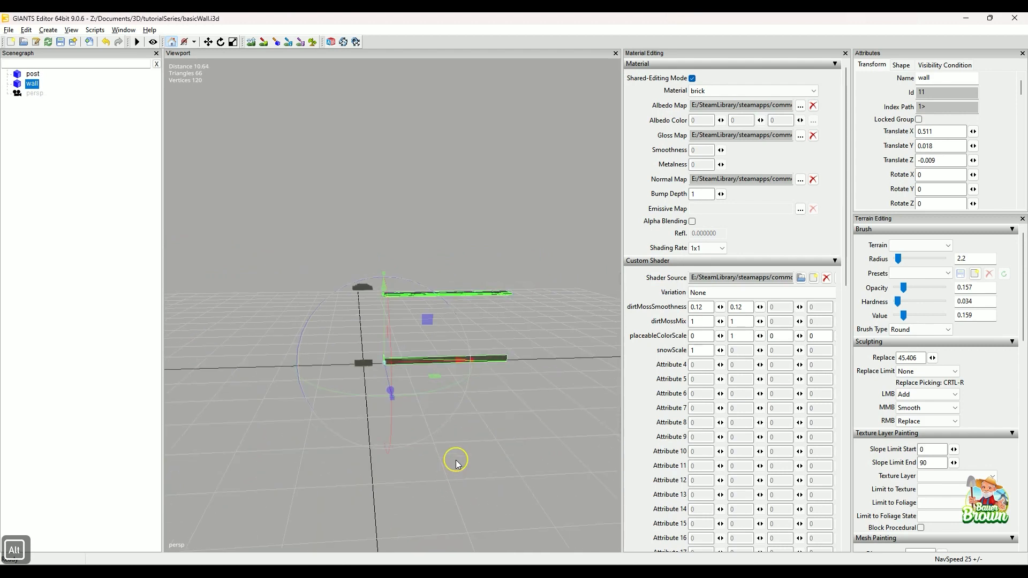
pyautogui.moveTo(456, 464)
pyautogui.keyDown('alt'); pyautogui.mouseDown(button='middle')
pyautogui.moveTo(454, 454)
pyautogui.moveTo(421, 458)
pyautogui.moveTo(459, 461)
pyautogui.mouseUp(button='middle'); pyautogui.keyUp('alt')
pyautogui.keyDown('alt'); pyautogui.scroll(3, 435, 462); pyautogui.keyUp('alt')
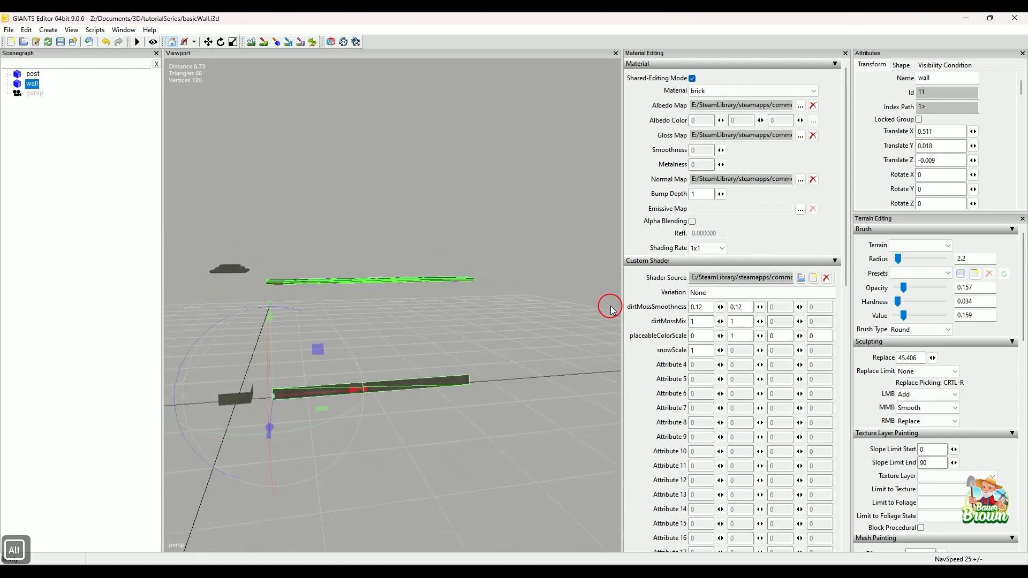
pyautogui.click(826, 278)
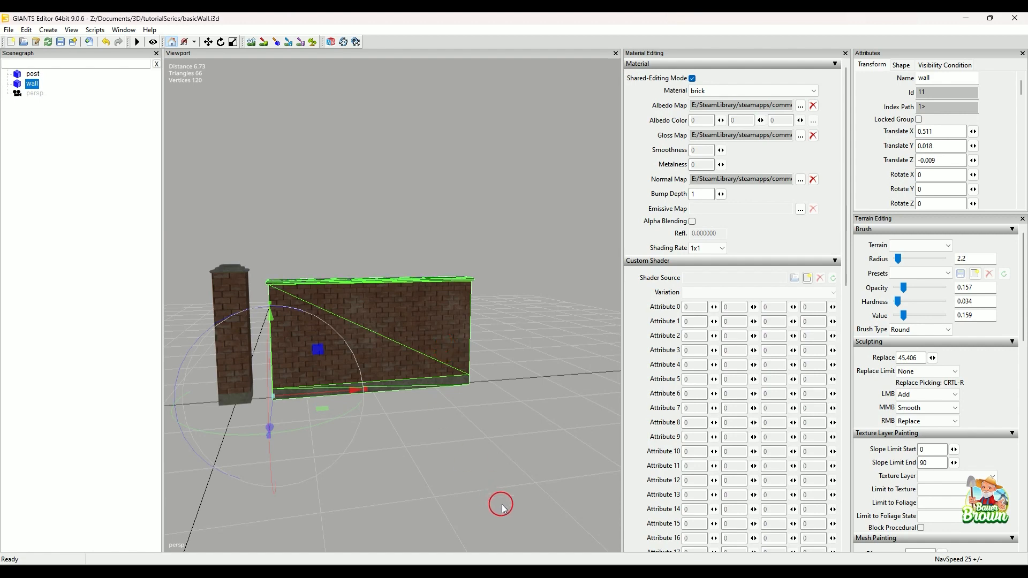
# Close basicWall.i3d without saving the changes and switch to the basicWall scene in Blender.
pyautogui.moveTo(609, 572)
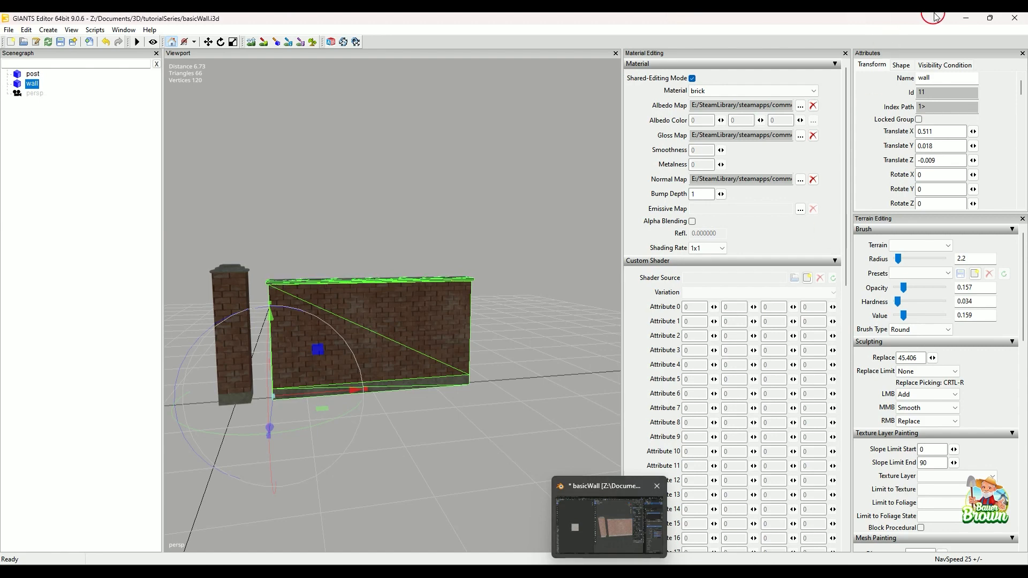
pyautogui.click(1015, 19)
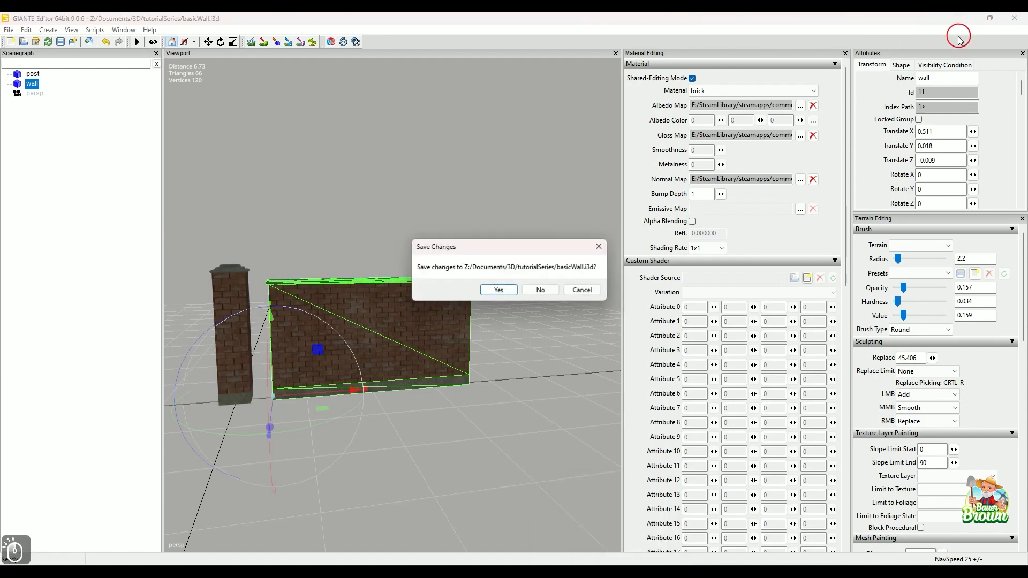
pyautogui.click(535, 289)
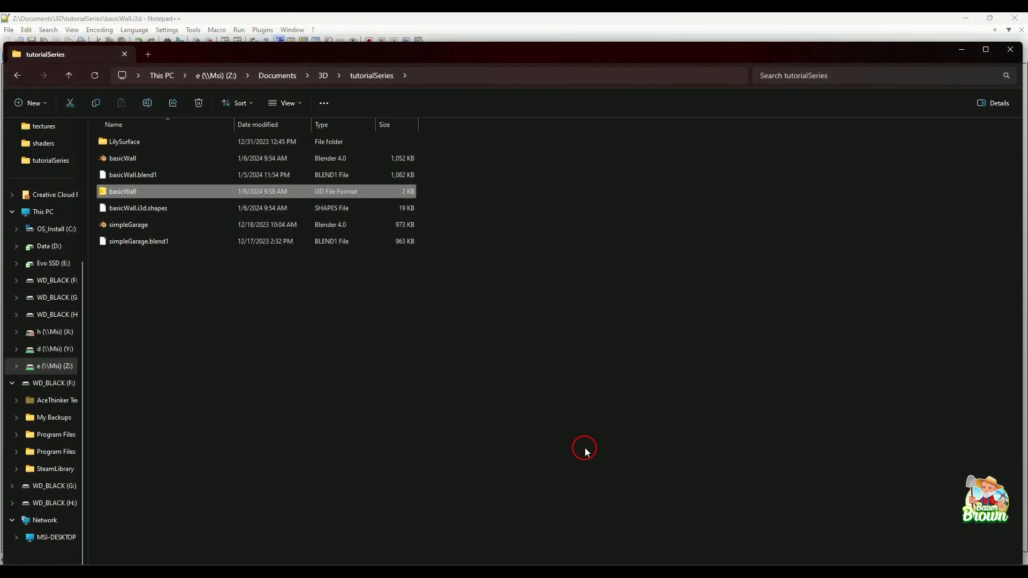
pyautogui.click(592, 573)
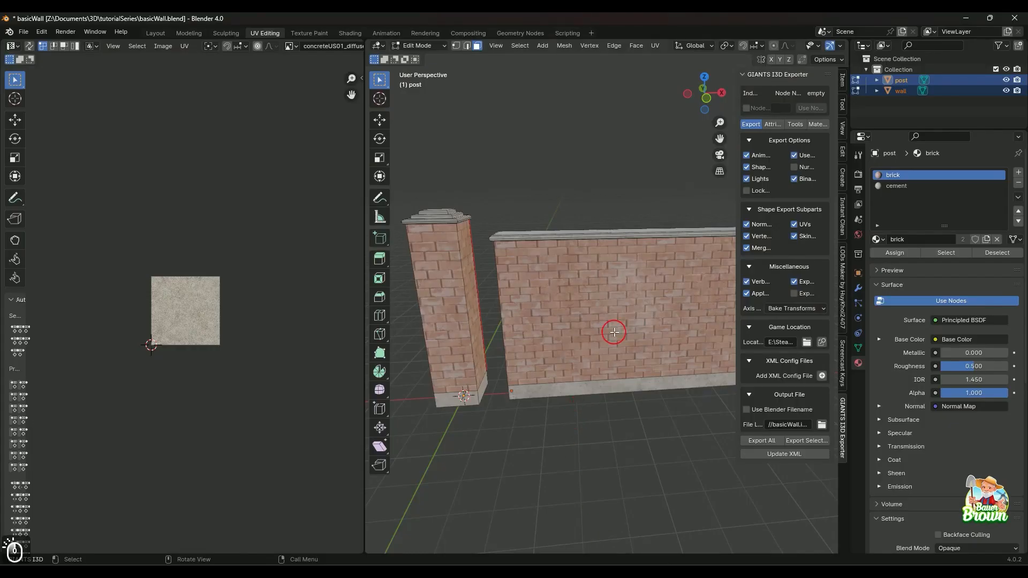
# Add a second UV map to the post's mesh data and make the original UVMap active again.
pyautogui.scroll(-2, 614, 332)
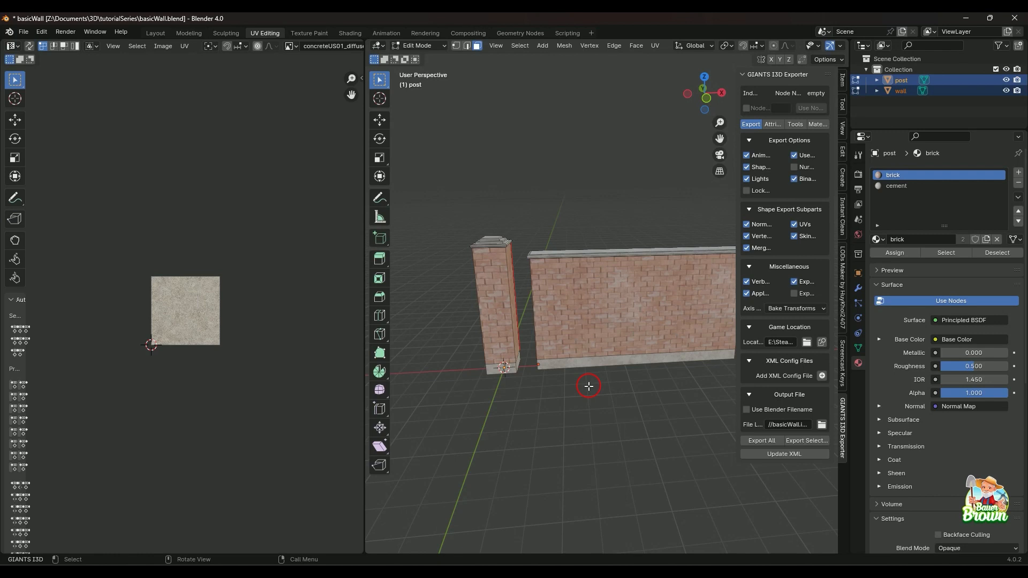
pyautogui.press('alt')
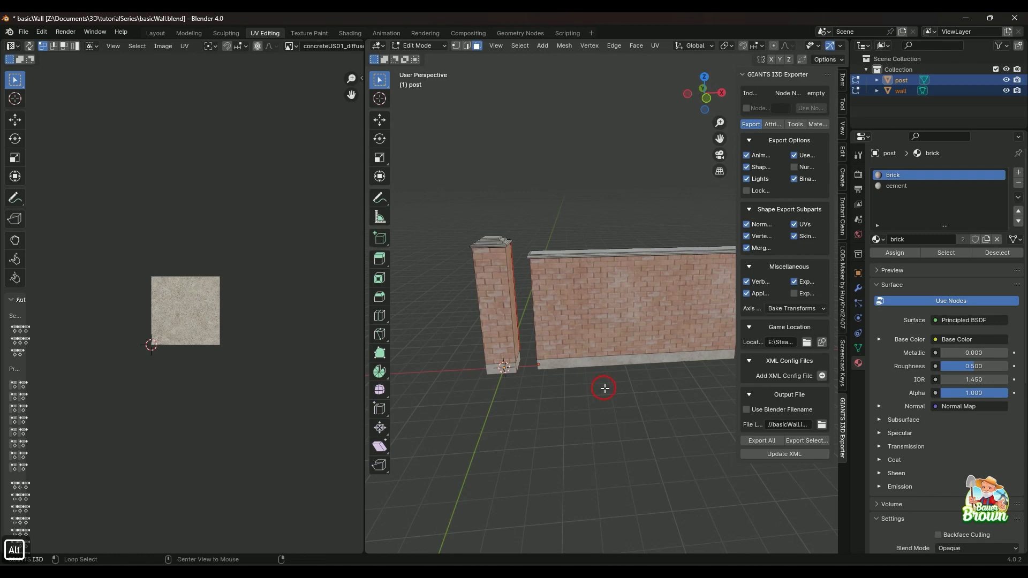
pyautogui.press('shift')
pyautogui.press('alt')
pyautogui.keyDown('alt'); pyautogui.moveTo(634, 406); pyautogui.dragTo(629, 406, button='middle'); pyautogui.keyUp('alt')
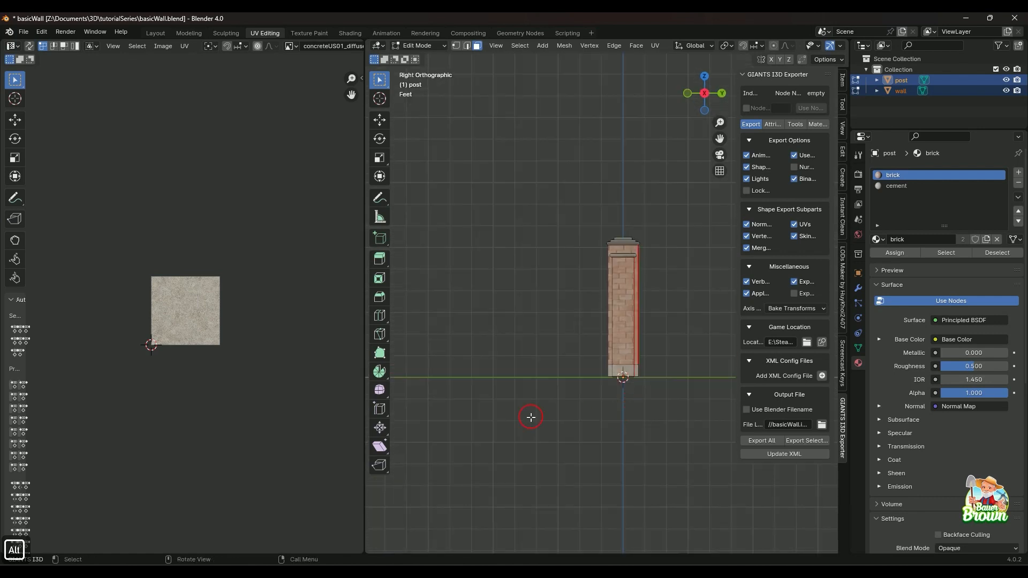
pyautogui.moveTo(530, 418); pyautogui.dragTo(573, 419, button='middle')
pyautogui.scroll(-1, 536, 398)
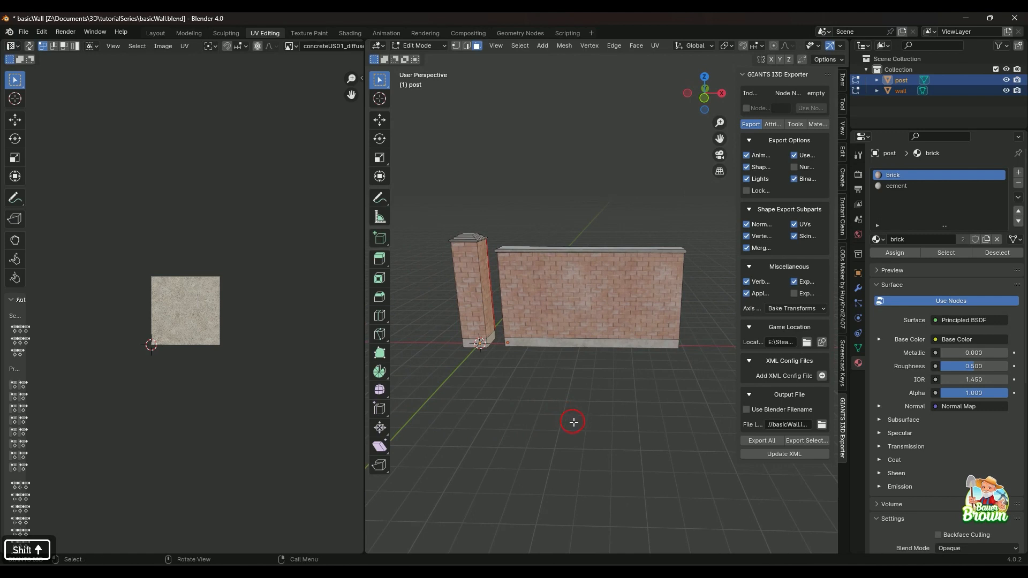
pyautogui.click(859, 349)
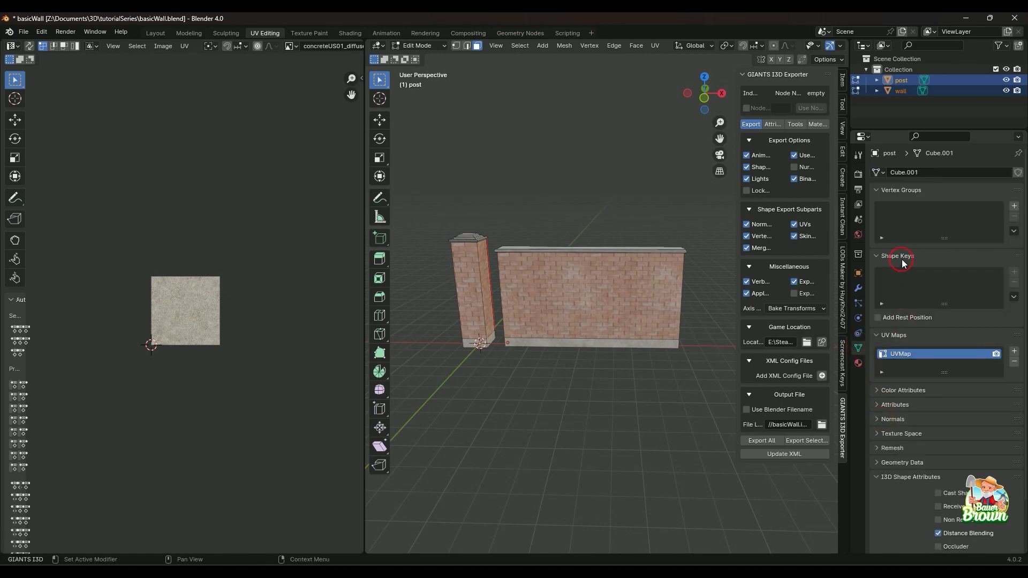
pyautogui.click(883, 337)
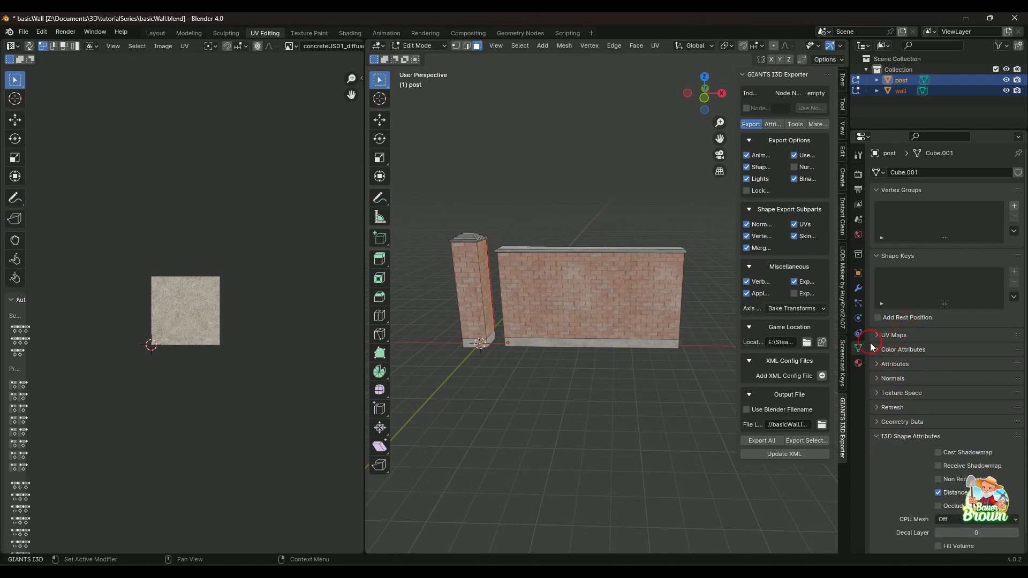
pyautogui.click(876, 337)
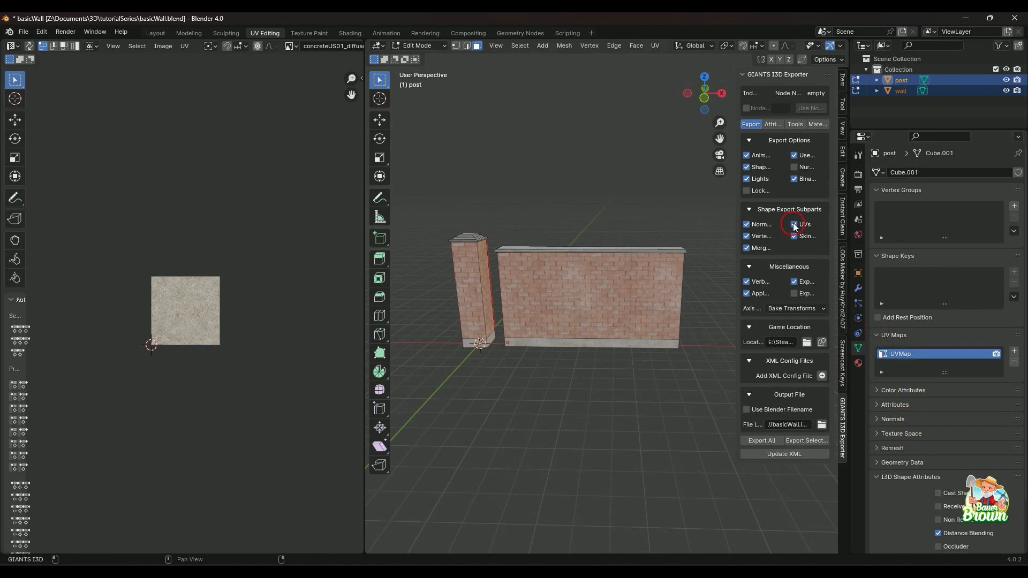
pyautogui.click(899, 84)
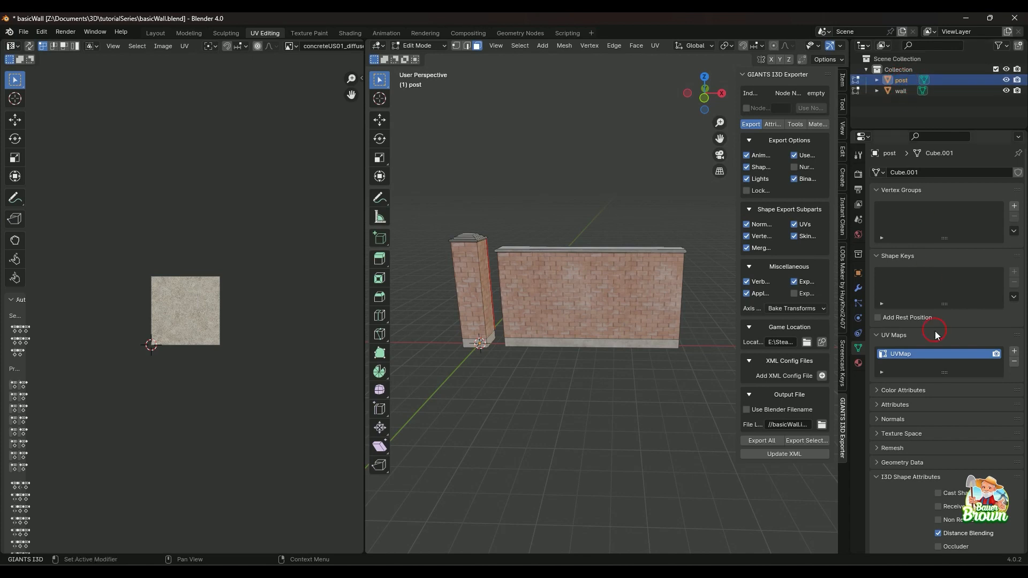
pyautogui.click(1014, 353)
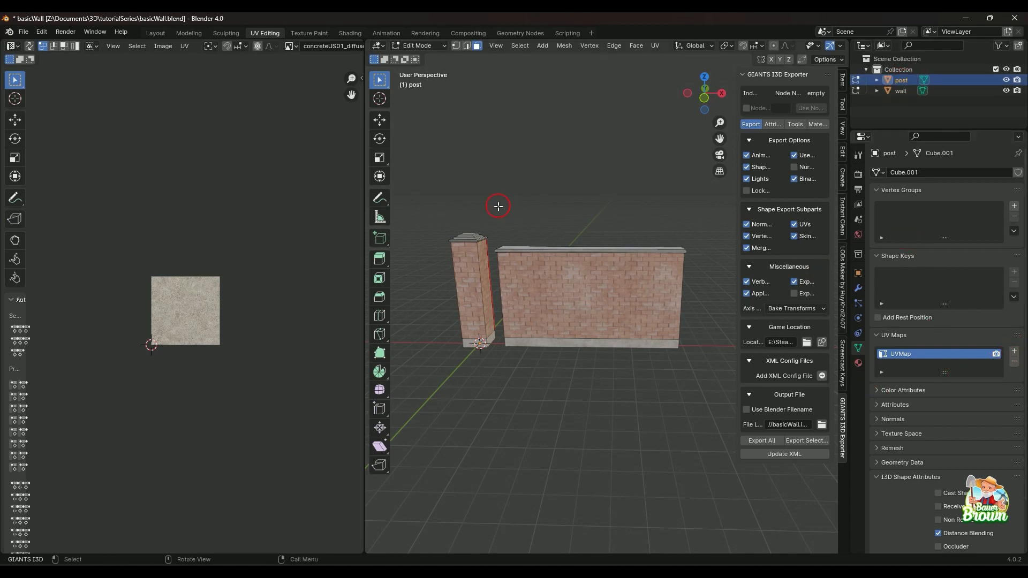
pyautogui.click(1014, 352)
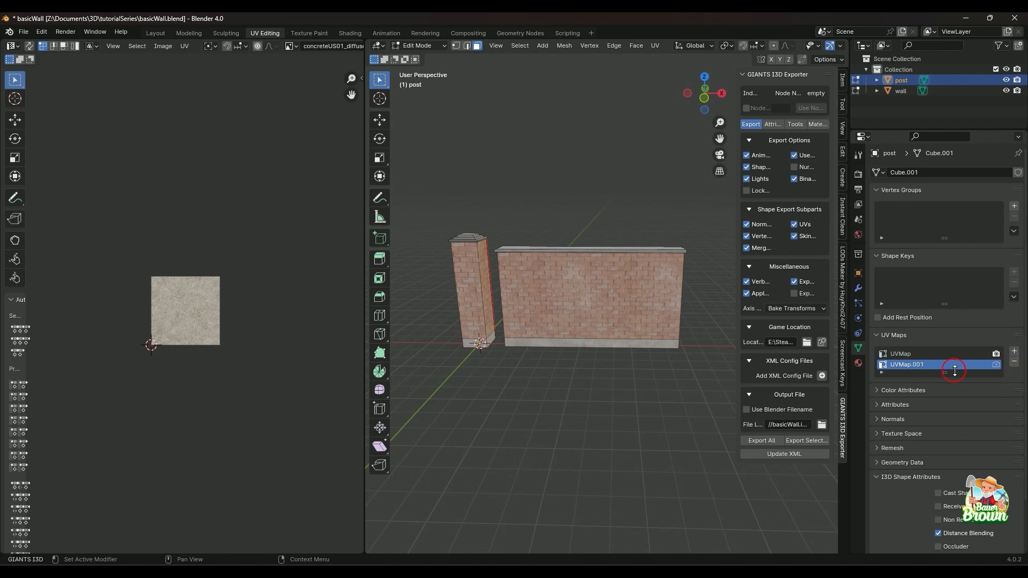
pyautogui.click(911, 354)
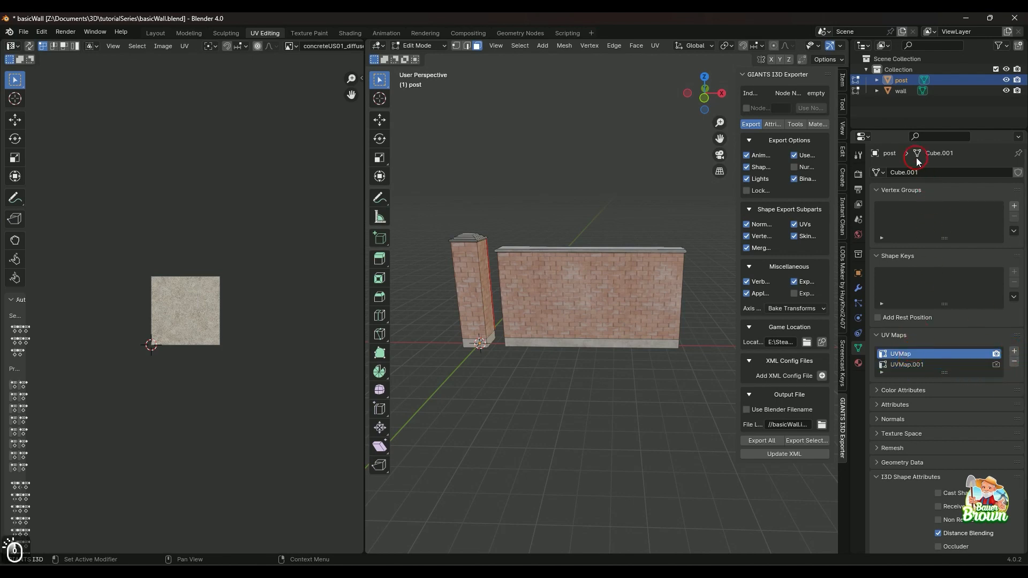
# Add a second UV map to the wall's mesh data and reselect the post.
pyautogui.click(899, 90)
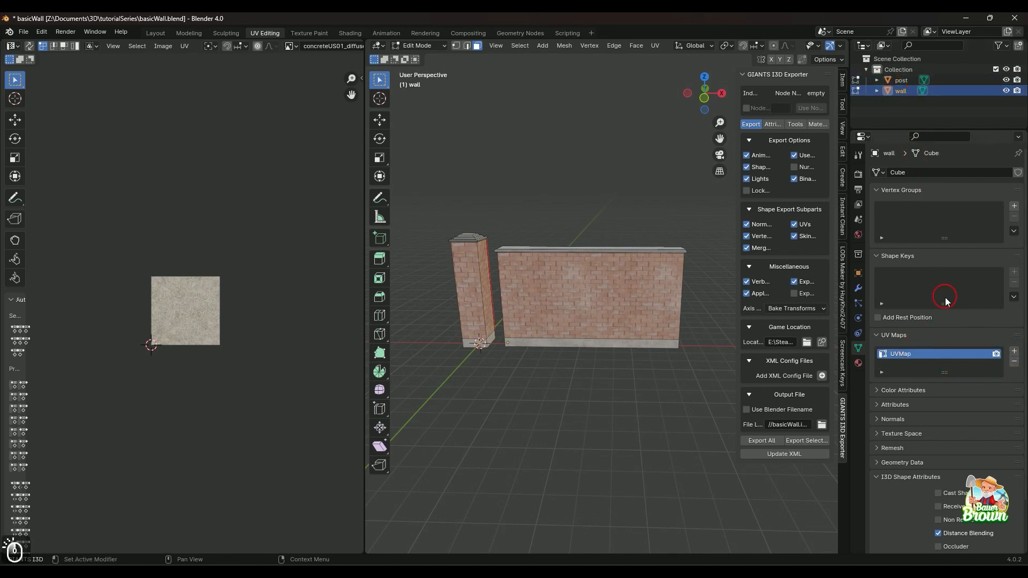
pyautogui.click(1014, 351)
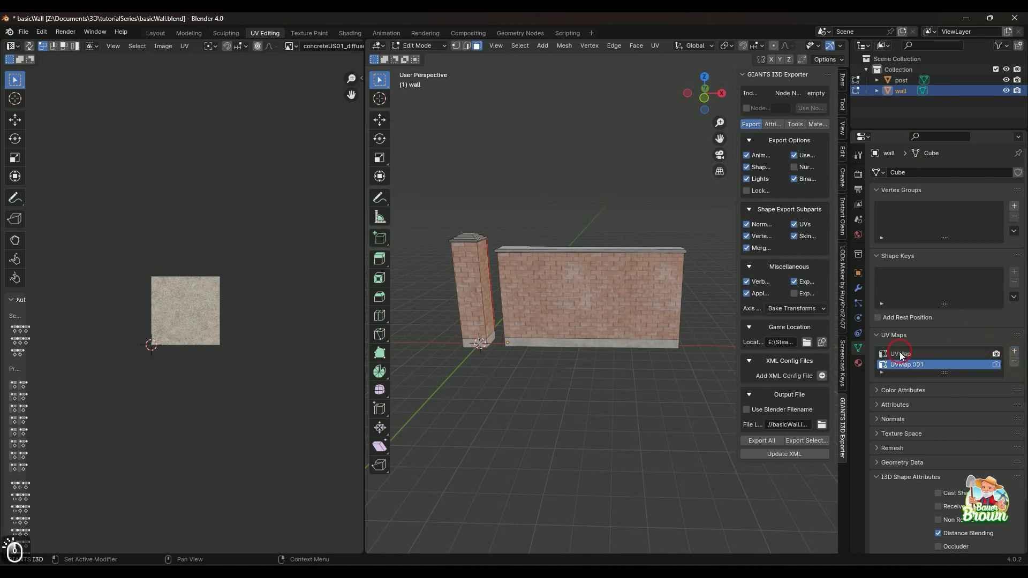
pyautogui.click(901, 80)
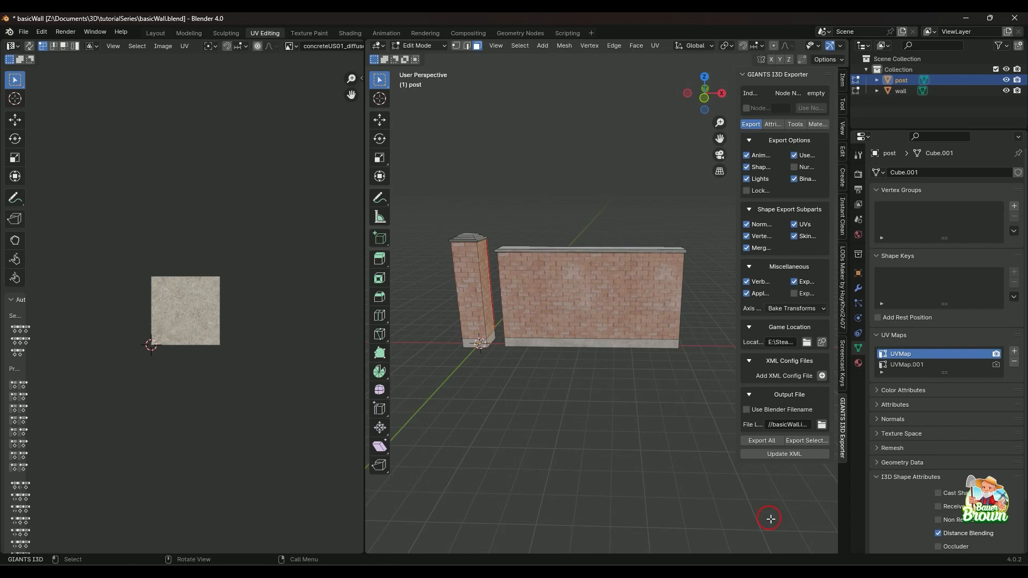
# Compare UVMap.001 with UVMap on the post by switching the active map in its mesh data.
pyautogui.click(908, 365)
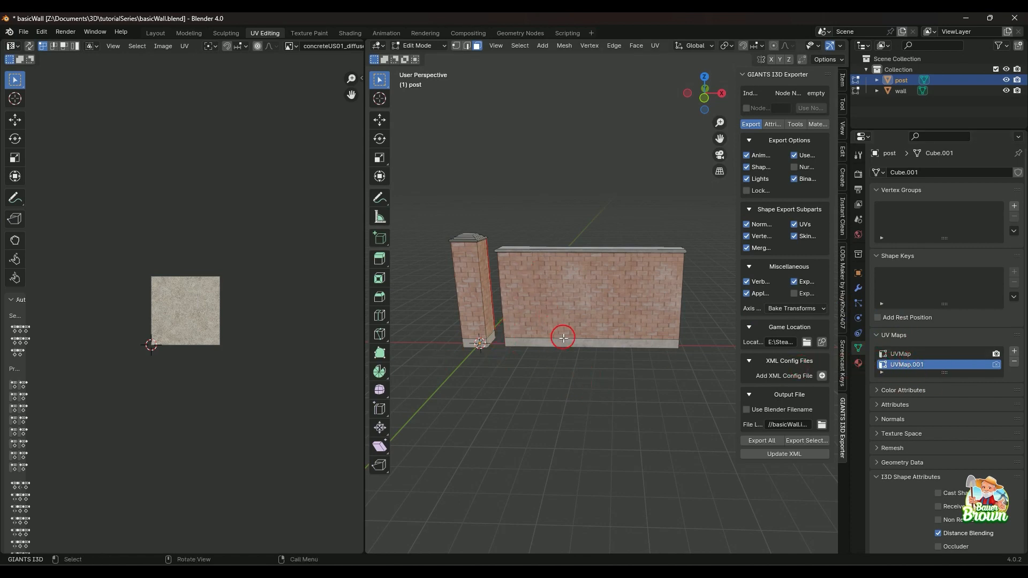
pyautogui.scroll(4, 218, 321)
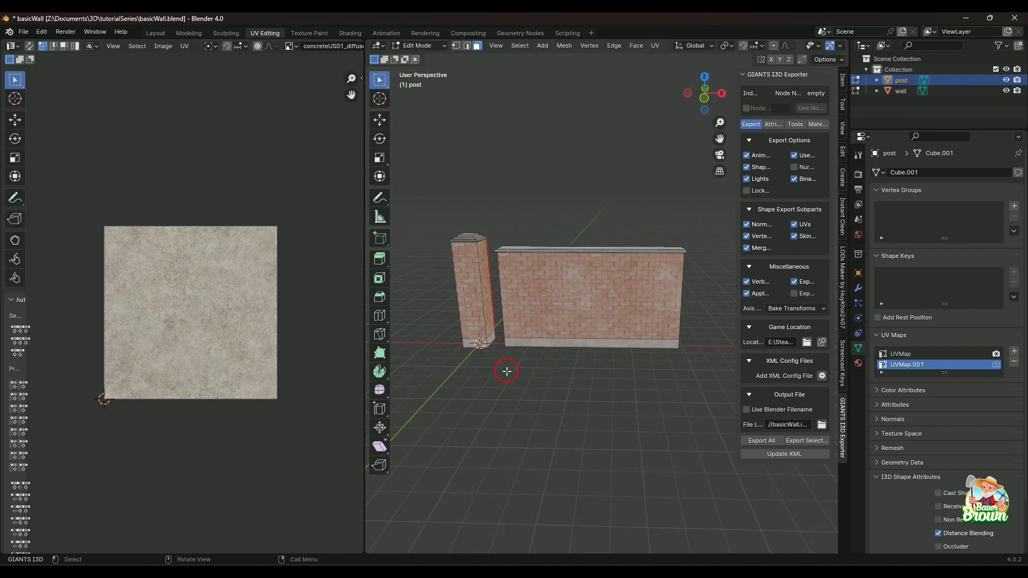
pyautogui.moveTo(507, 371); pyautogui.dragTo(585, 351, button='middle')
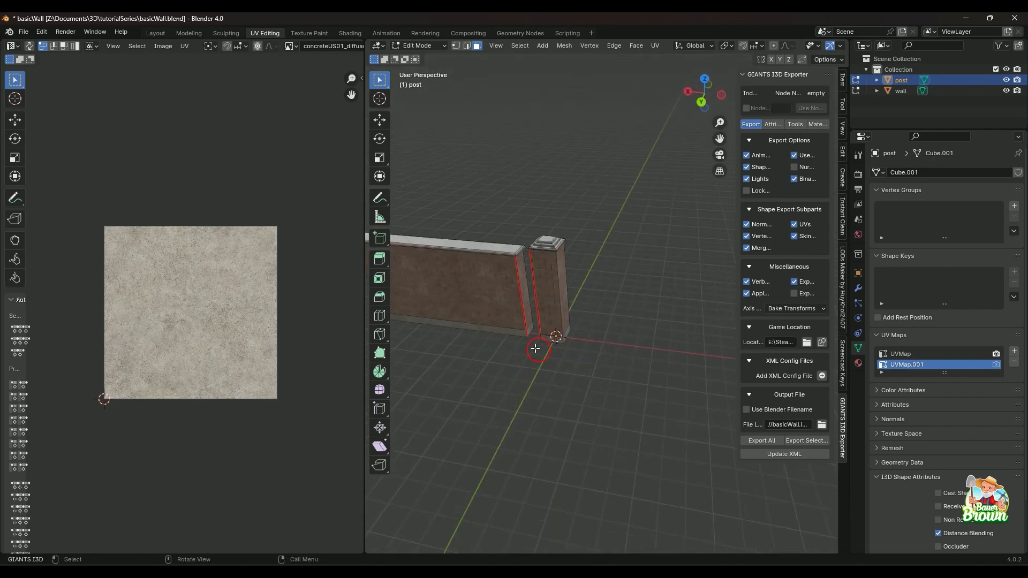
pyautogui.scroll(-10, 192, 49)
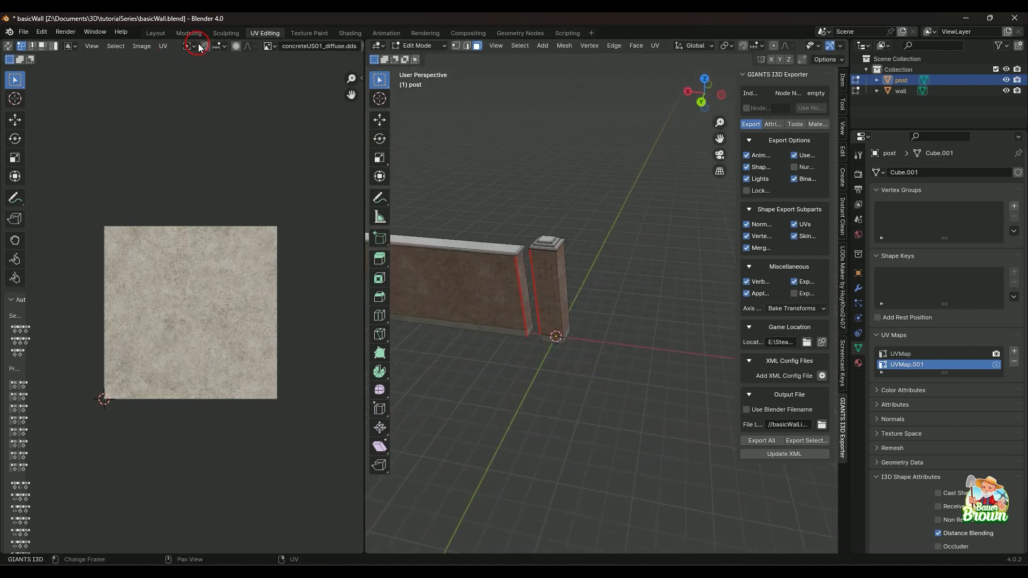
pyautogui.scroll(-2, 198, 47)
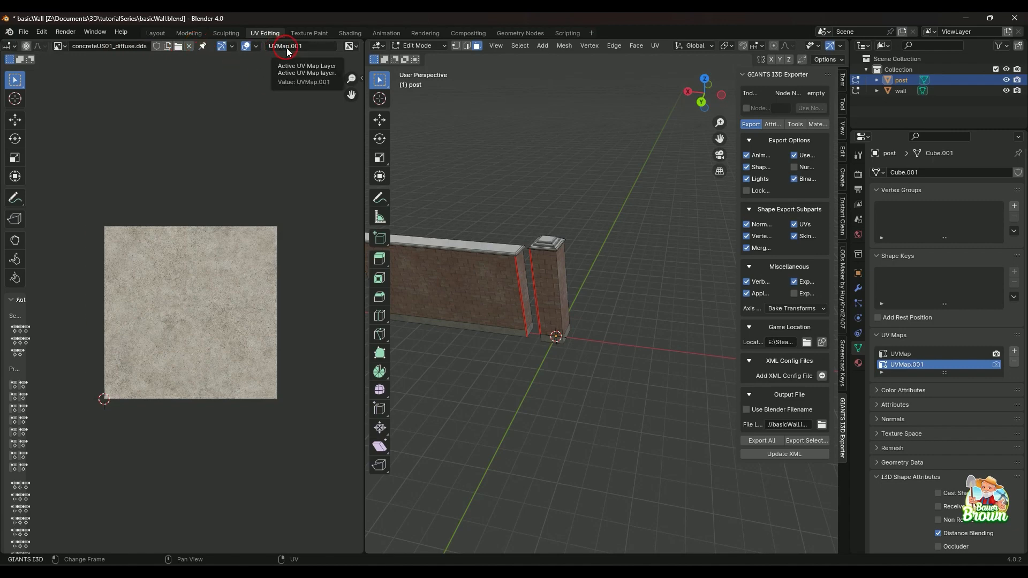
pyautogui.click(910, 354)
pyautogui.click(916, 365)
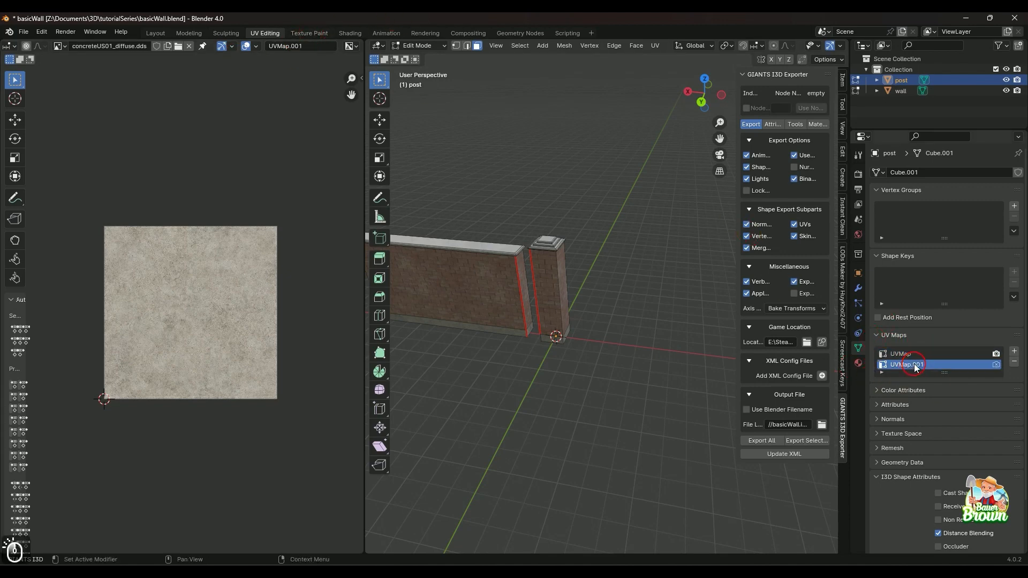
pyautogui.click(915, 358)
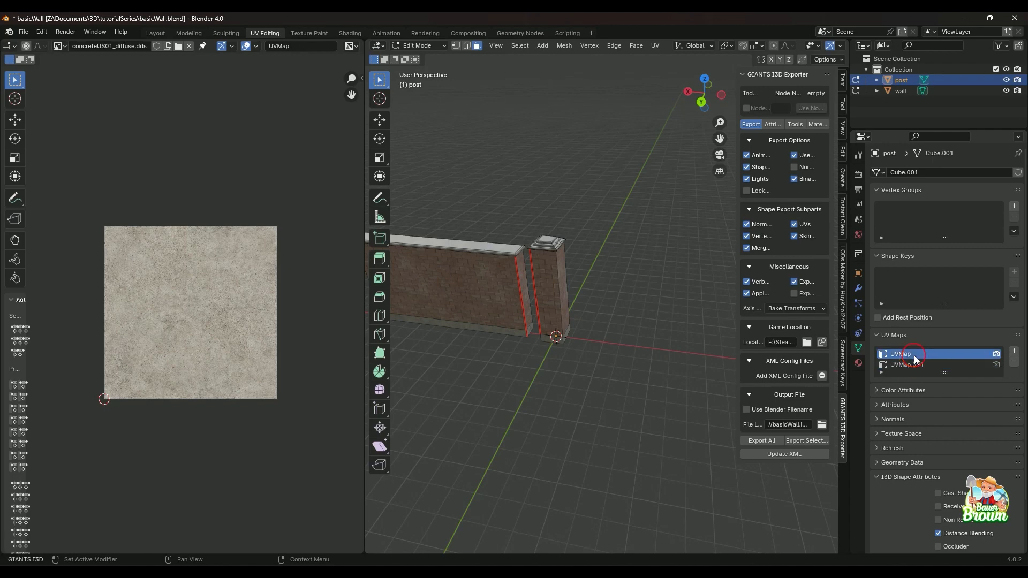
# Switch the UV editor's displayed layer to UVMap.001 and back to UVMap for the post.
pyautogui.click(300, 52)
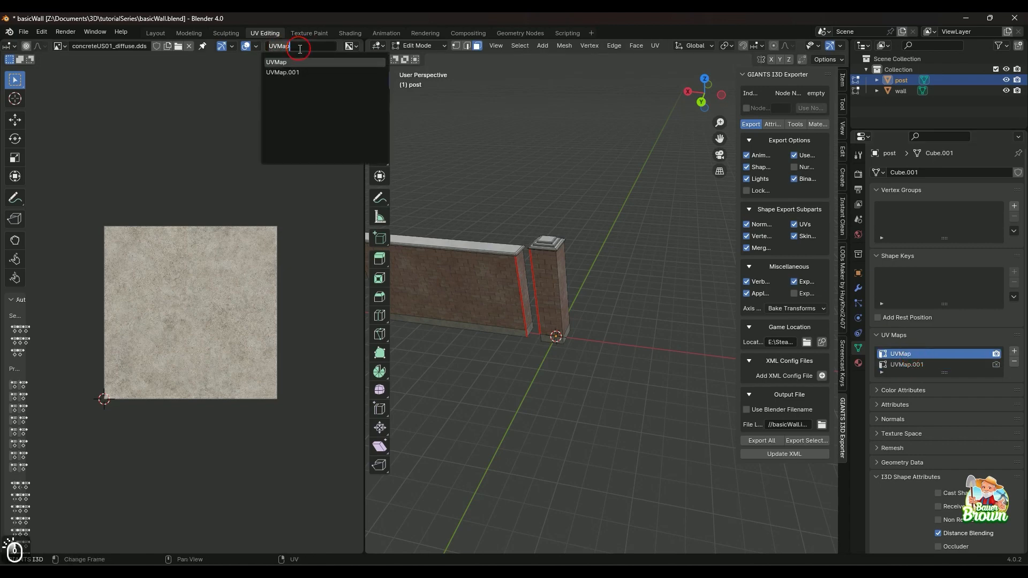
pyautogui.click(302, 68)
pyautogui.click(310, 52)
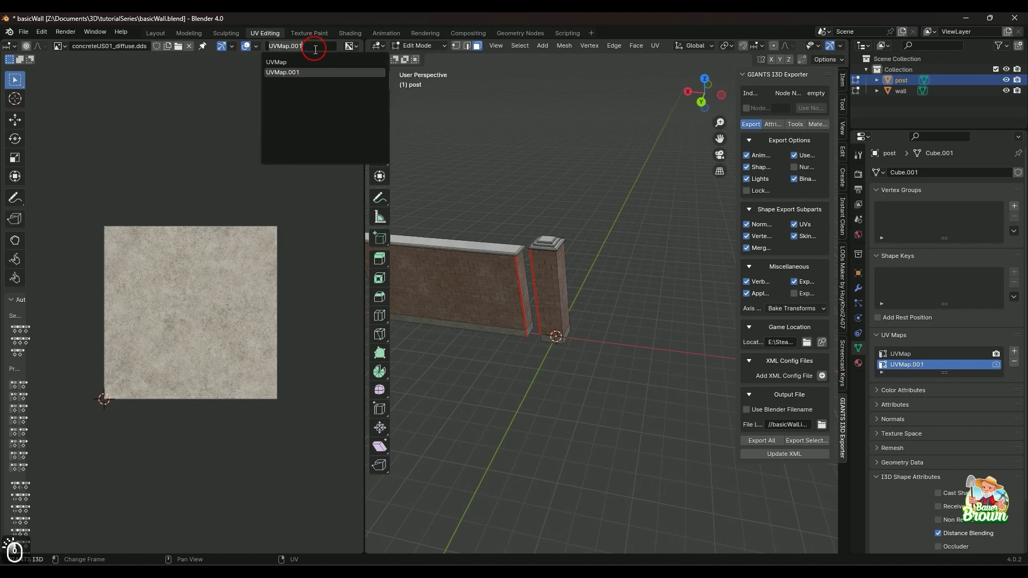
pyautogui.click(281, 57)
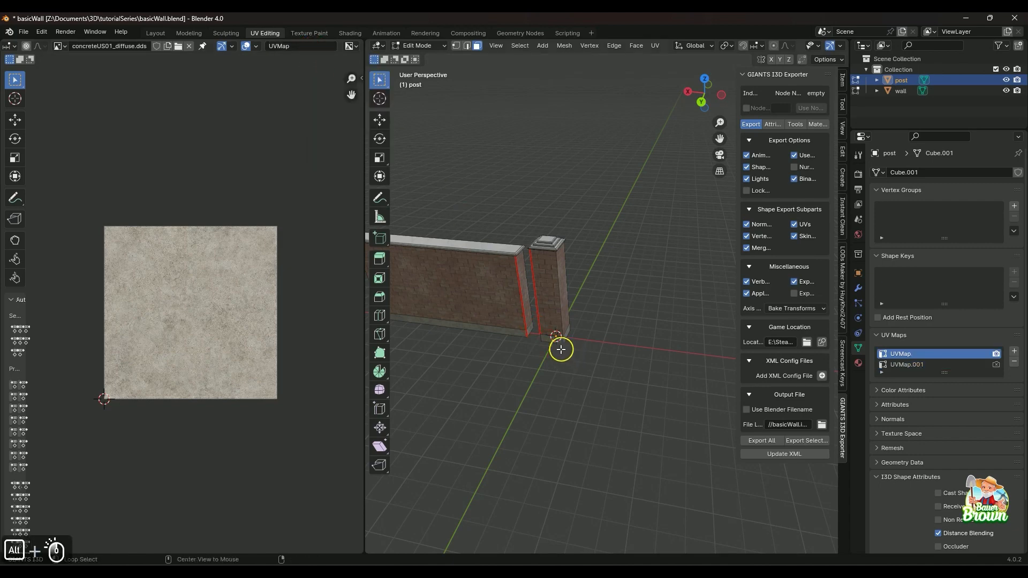
pyautogui.moveTo(558, 358); pyautogui.dragTo(530, 342, button='middle')
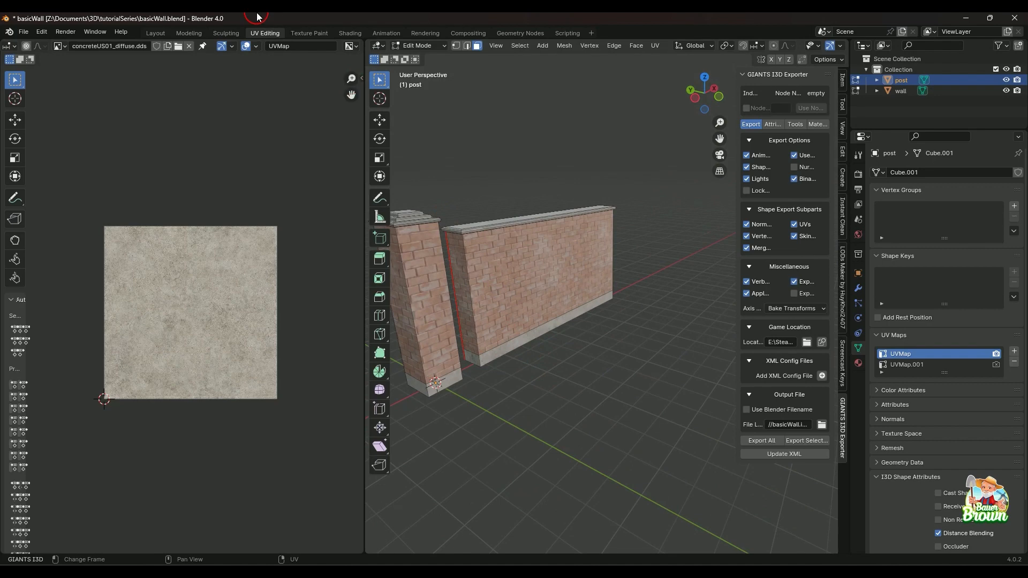
pyautogui.click(314, 52)
pyautogui.click(315, 62)
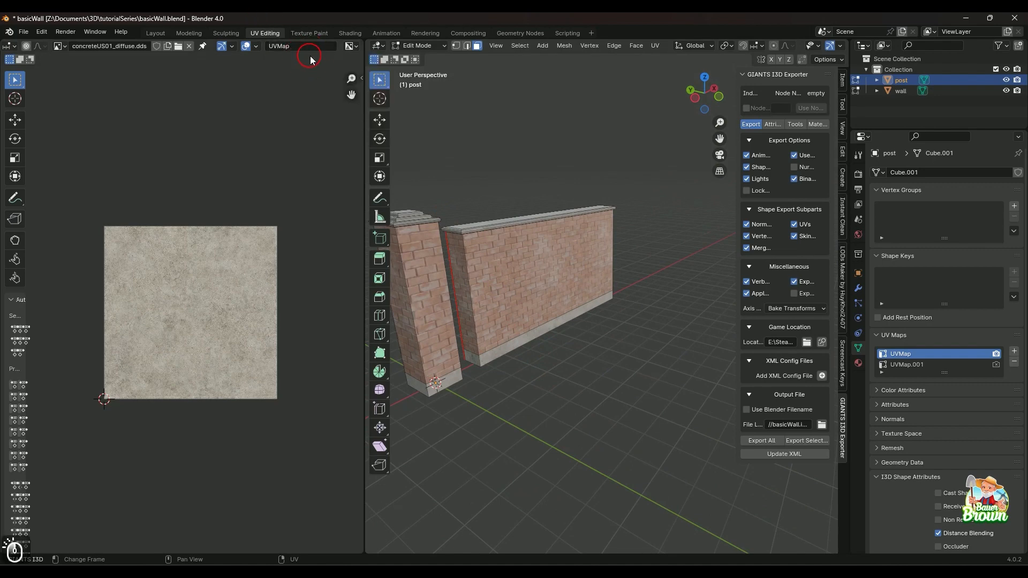
# Save basicWall.blend, select the wall together with the post, and export the selection as I3D.
pyautogui.moveTo(563, 321); pyautogui.dragTo(530, 359, button='middle')
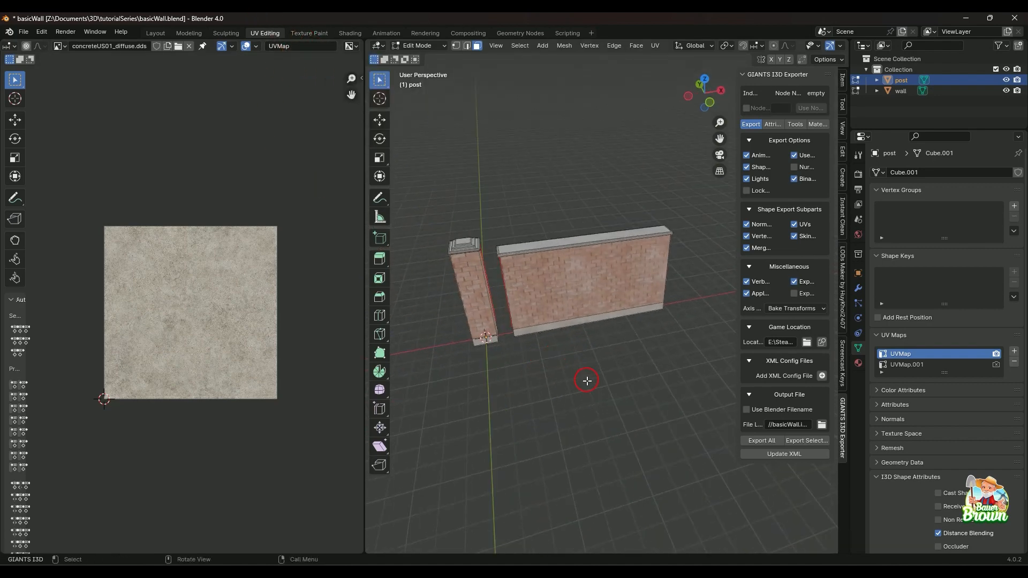
pyautogui.hotkey('ctrl', 's')
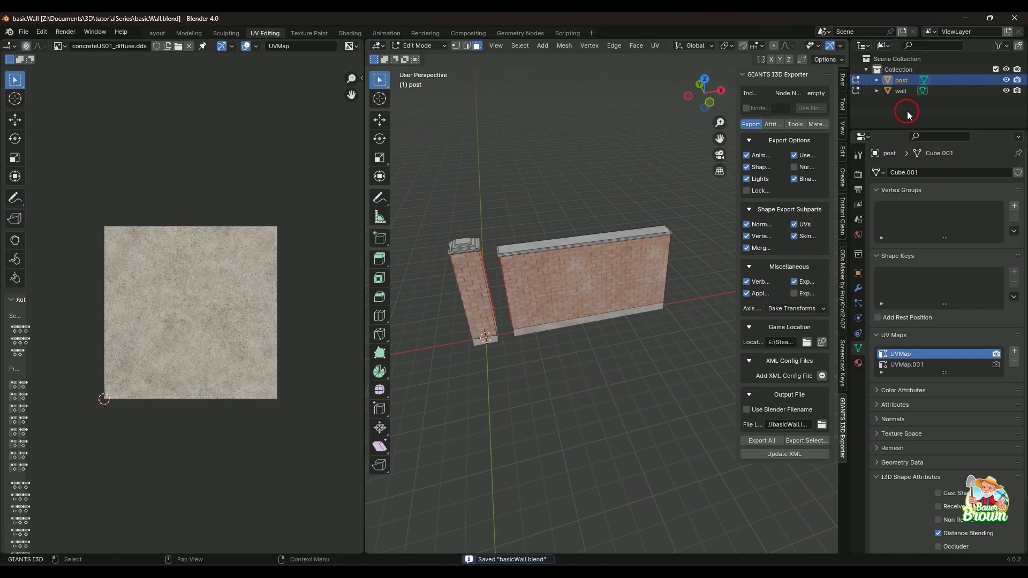
pyautogui.keyDown('ctrl'); pyautogui.click(901, 90); pyautogui.keyUp('ctrl')
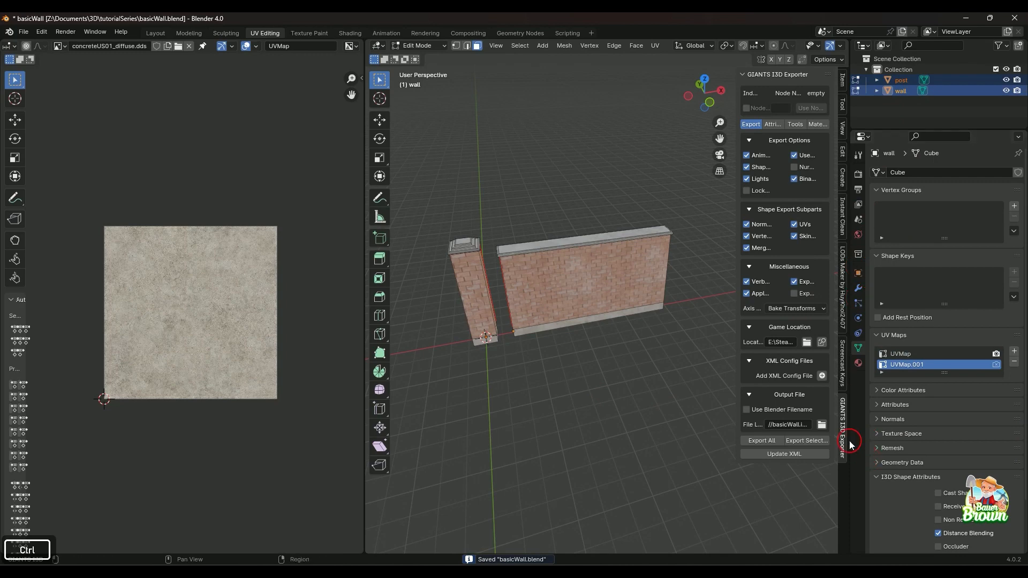
pyautogui.click(812, 441)
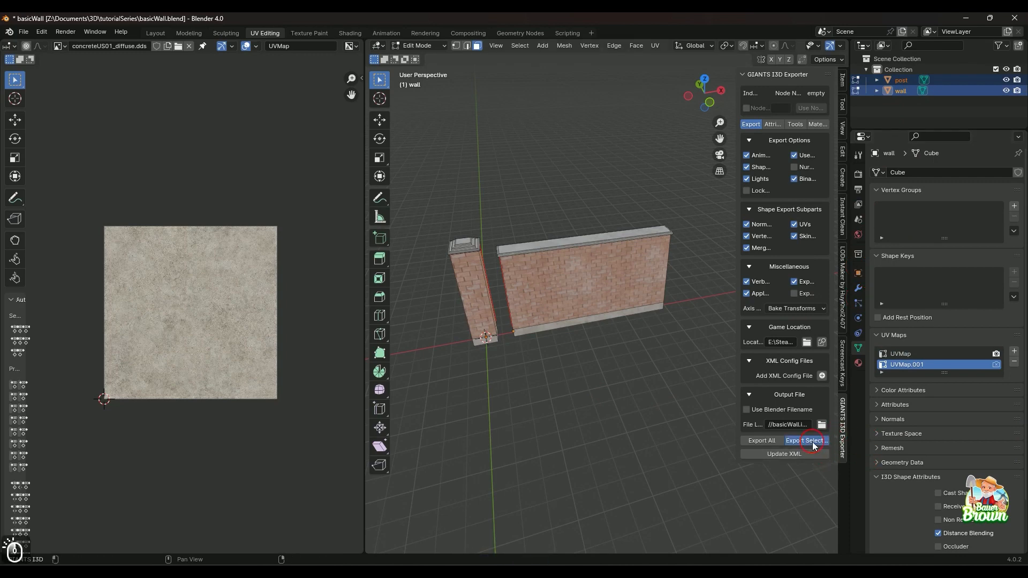
# Open the re-exported basicWall i3d file from the tutorialSeries folder in GIANTS Editor.
pyautogui.moveTo(493, 568)
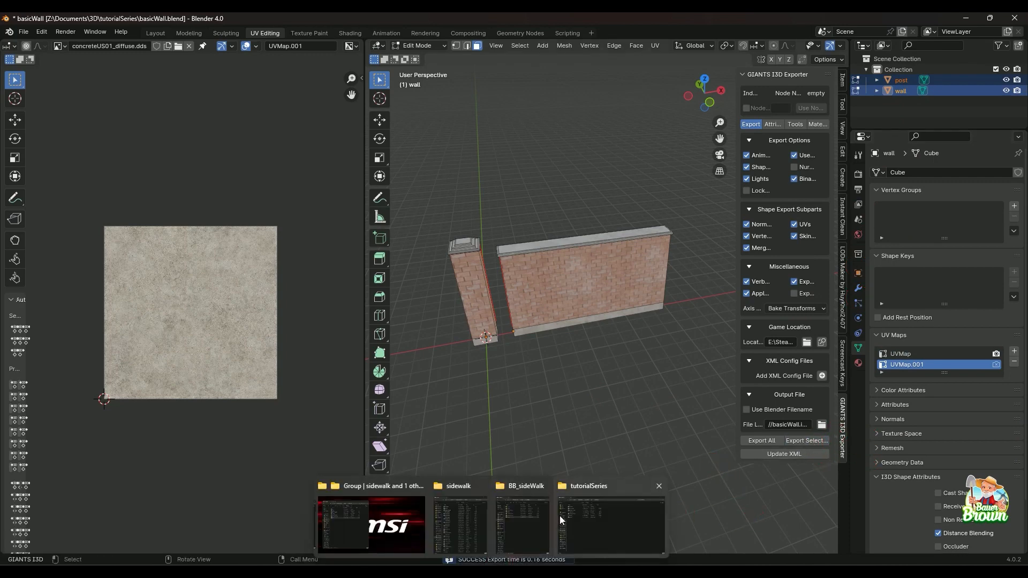
pyautogui.click(577, 493)
pyautogui.click(143, 242)
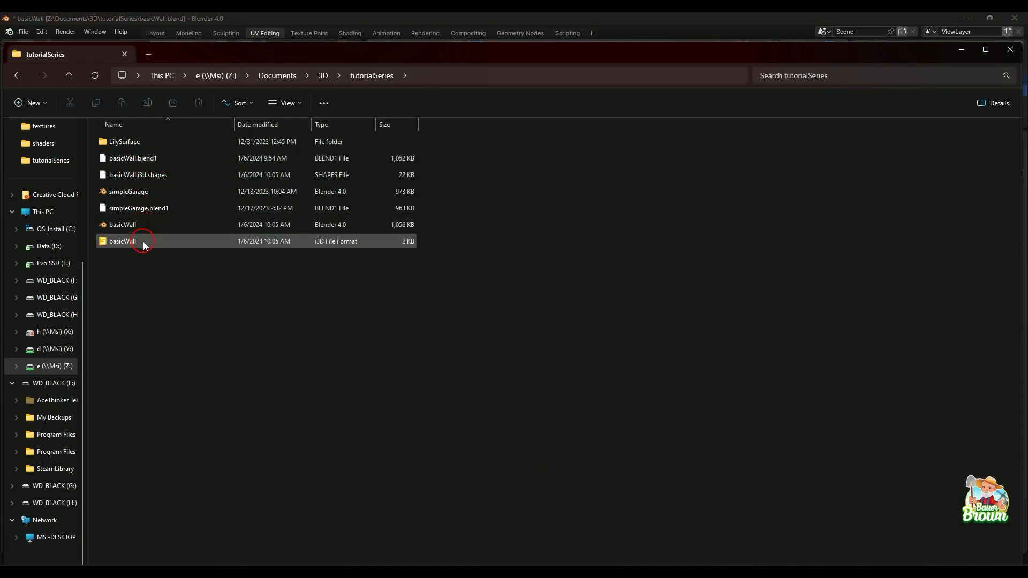
pyautogui.doubleClick(143, 242)
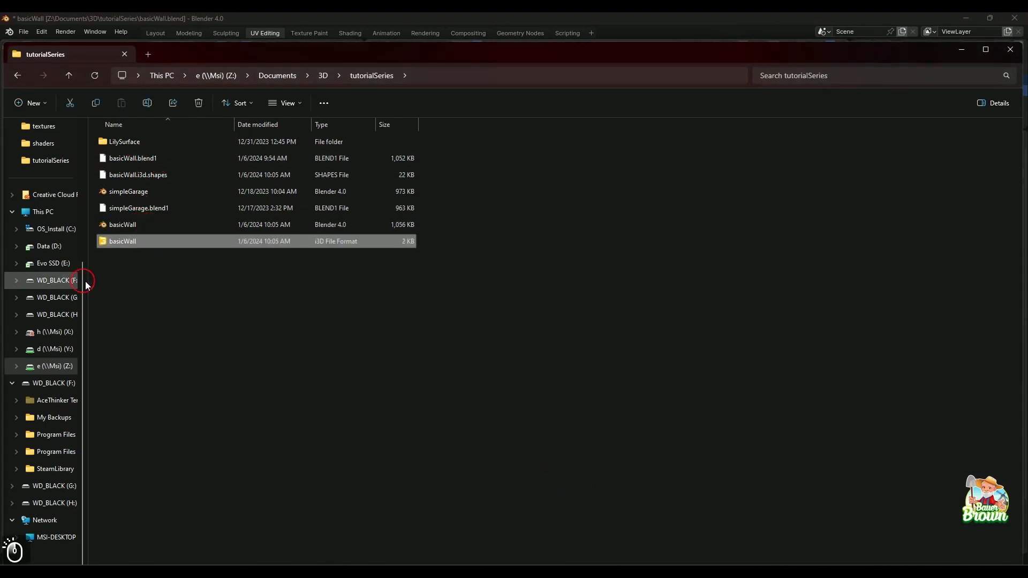
pyautogui.click(341, 306)
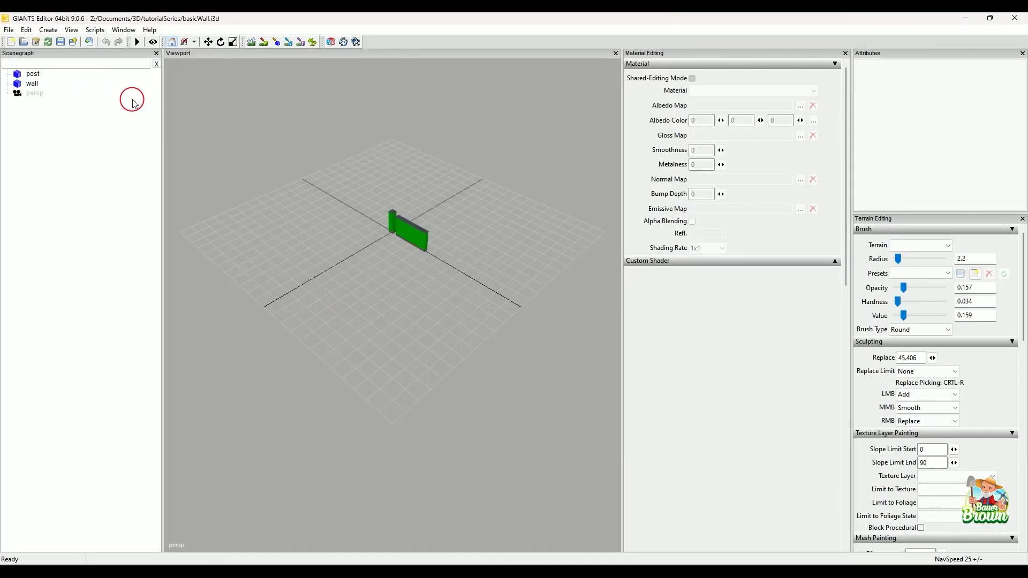
# Examine the imported post and wall and their surface materials up close in the viewport.
pyautogui.scroll(3, 425, 329)
pyautogui.scroll(3, 435, 322)
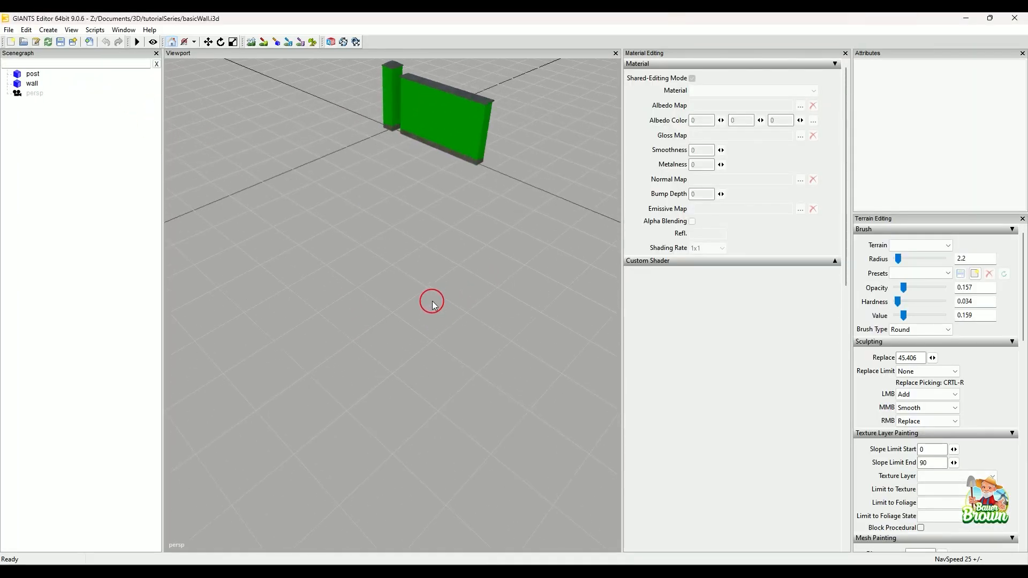
pyautogui.keyDown('alt'); pyautogui.moveTo(394, 294); pyautogui.dragTo(446, 345); pyautogui.keyUp('alt')
pyautogui.keyDown('alt'); pyautogui.scroll(3, 447, 343); pyautogui.keyUp('alt')
pyautogui.keyDown('alt'); pyautogui.moveTo(464, 351); pyautogui.dragTo(463, 343, button='middle'); pyautogui.keyUp('alt')
pyautogui.keyDown('alt'); pyautogui.moveTo(464, 343); pyautogui.dragTo(459, 329); pyautogui.keyUp('alt')
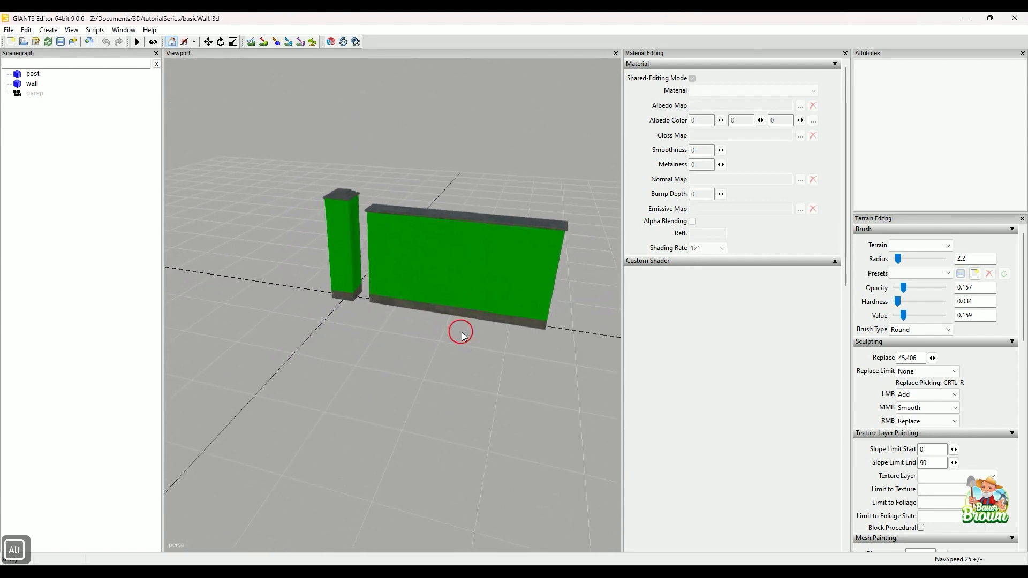
pyautogui.moveTo(460, 329)
pyautogui.keyDown('alt'); pyautogui.mouseDown(button='middle')
pyautogui.moveTo(484, 341)
pyautogui.moveTo(473, 342)
pyautogui.mouseUp(button='middle'); pyautogui.keyUp('alt')
pyautogui.keyDown('alt'); pyautogui.scroll(3, 481, 346); pyautogui.keyUp('alt')
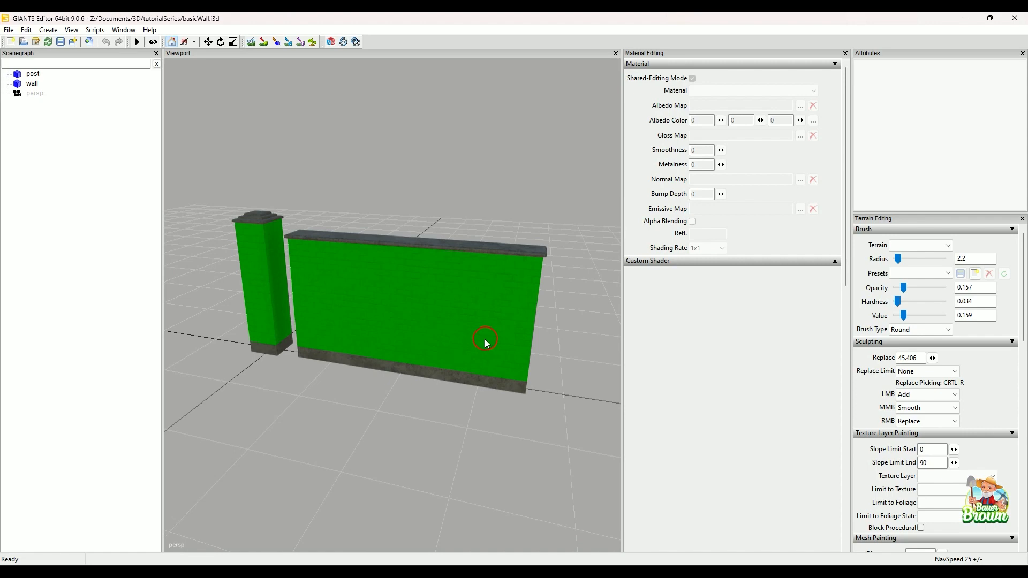
# Set the albedo map of the post's brick material to brickWall01_diffuse from the mapUS textures folder.
pyautogui.click(43, 79)
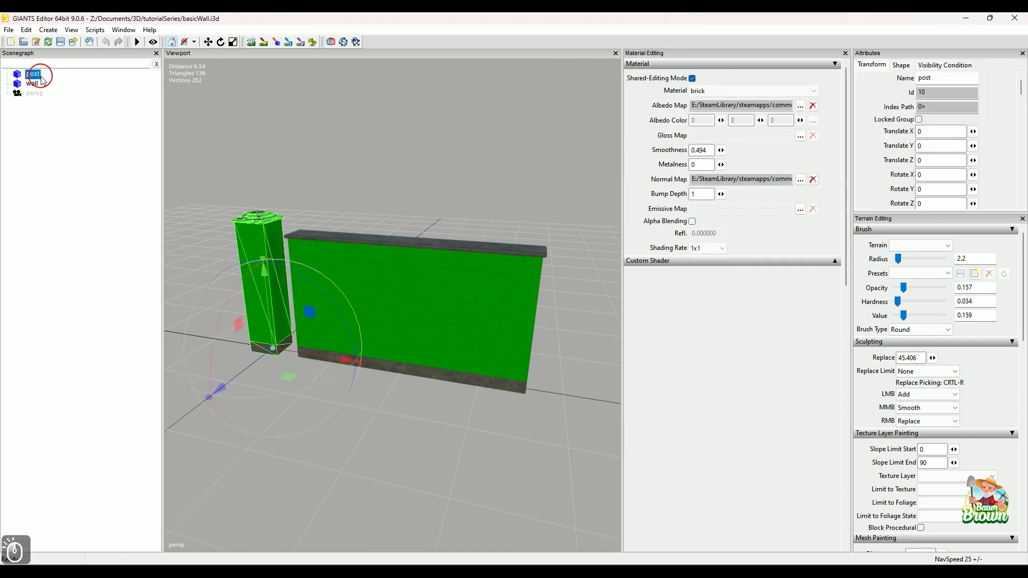
pyautogui.click(800, 107)
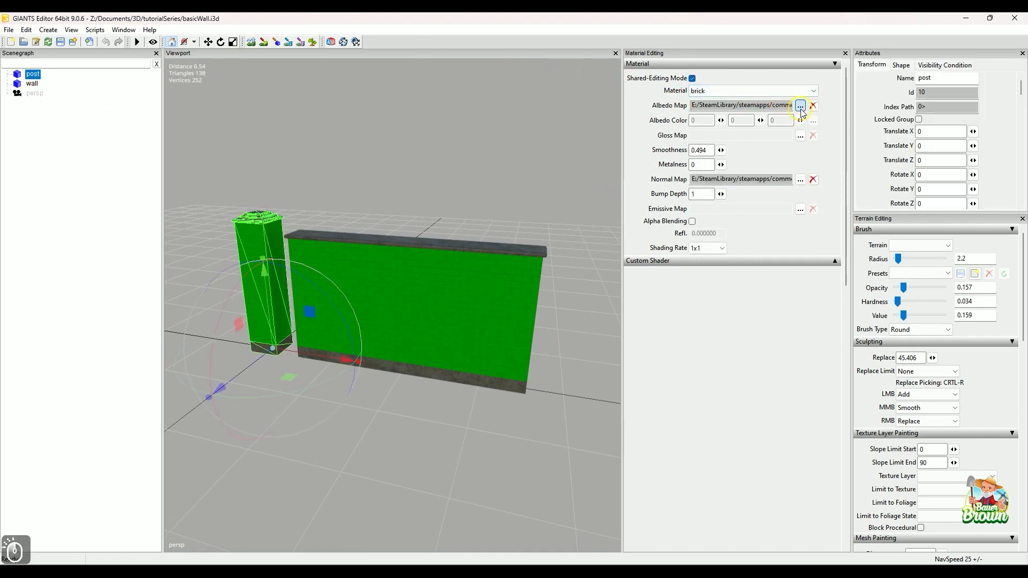
pyautogui.click(426, 92)
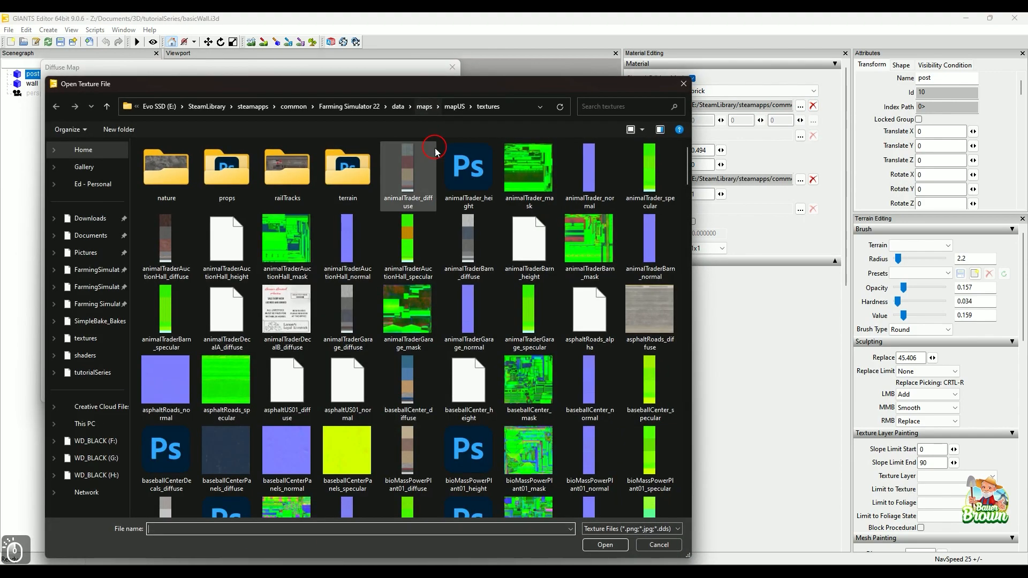
pyautogui.scroll(-3, 454, 341)
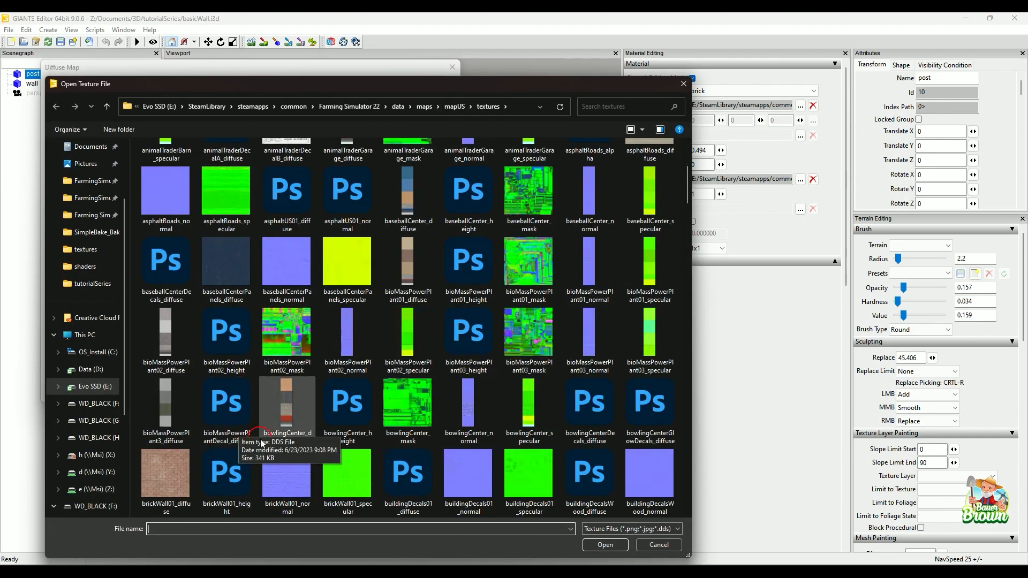
pyautogui.click(167, 474)
pyautogui.click(605, 545)
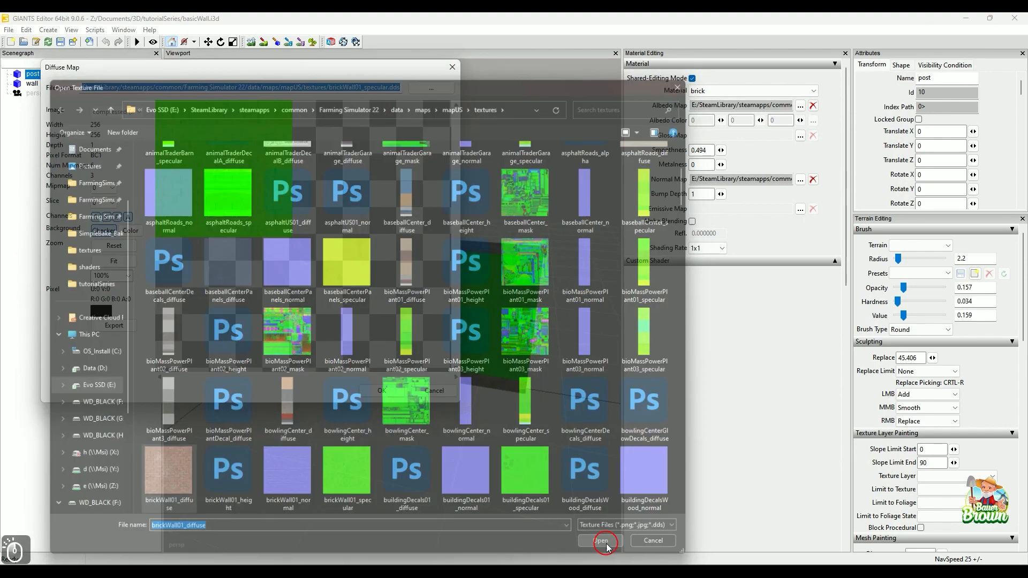
pyautogui.click(382, 392)
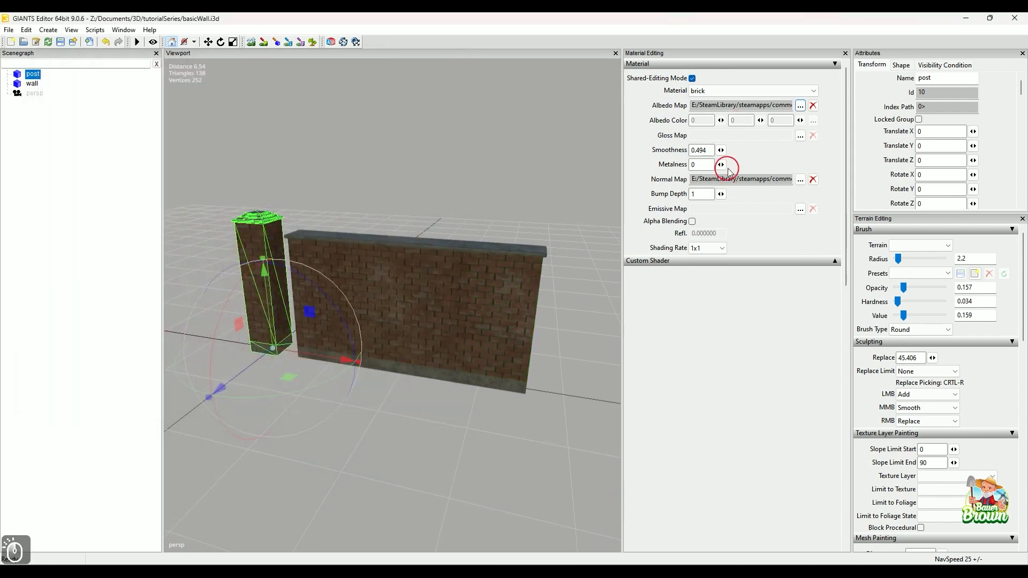
# Assign brickWall01_specular as the gloss map of the brick material, deselect the post, and check the brick surfaces.
pyautogui.click(800, 135)
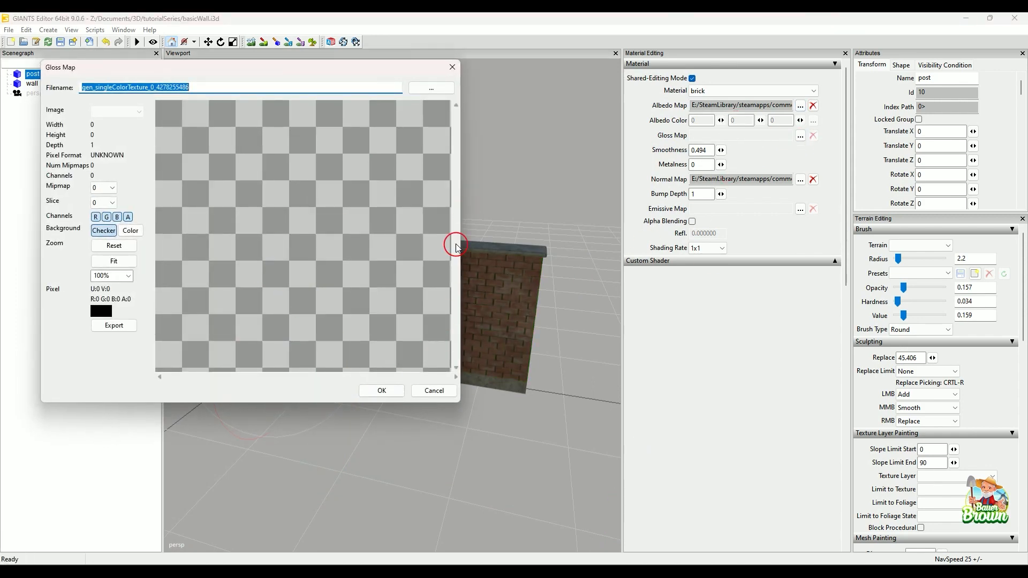
pyautogui.click(432, 93)
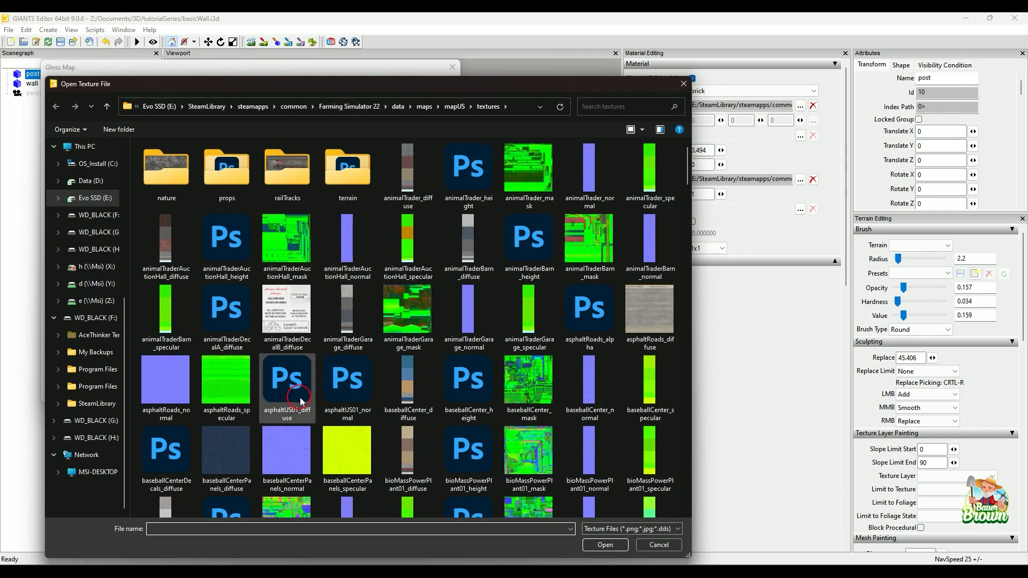
pyautogui.scroll(-5, 301, 397)
pyautogui.click(349, 485)
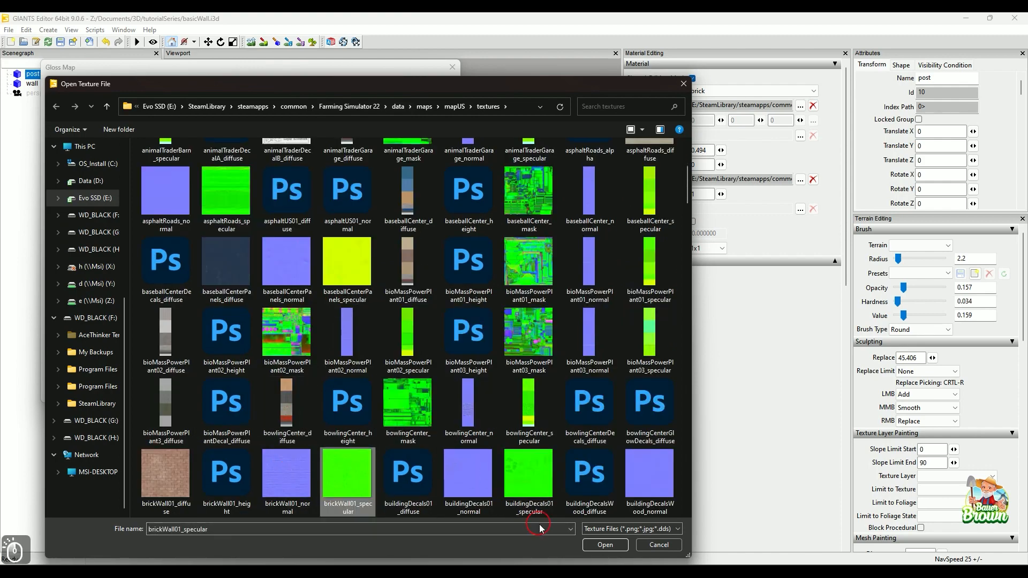
pyautogui.click(604, 544)
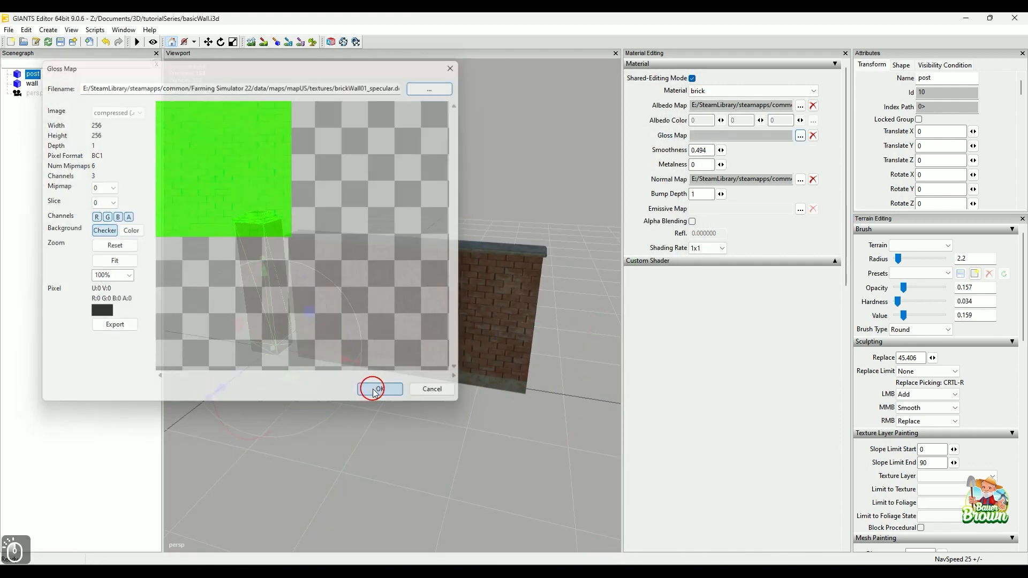
pyautogui.click(377, 390)
pyautogui.click(423, 418)
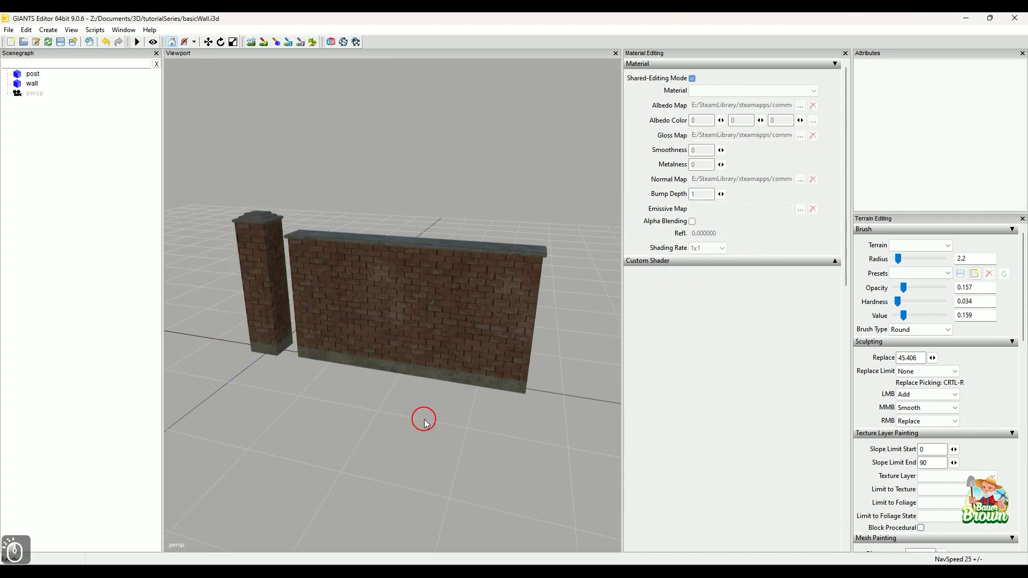
pyautogui.keyDown('alt'); pyautogui.moveTo(384, 434); pyautogui.dragTo(476, 425); pyautogui.keyUp('alt')
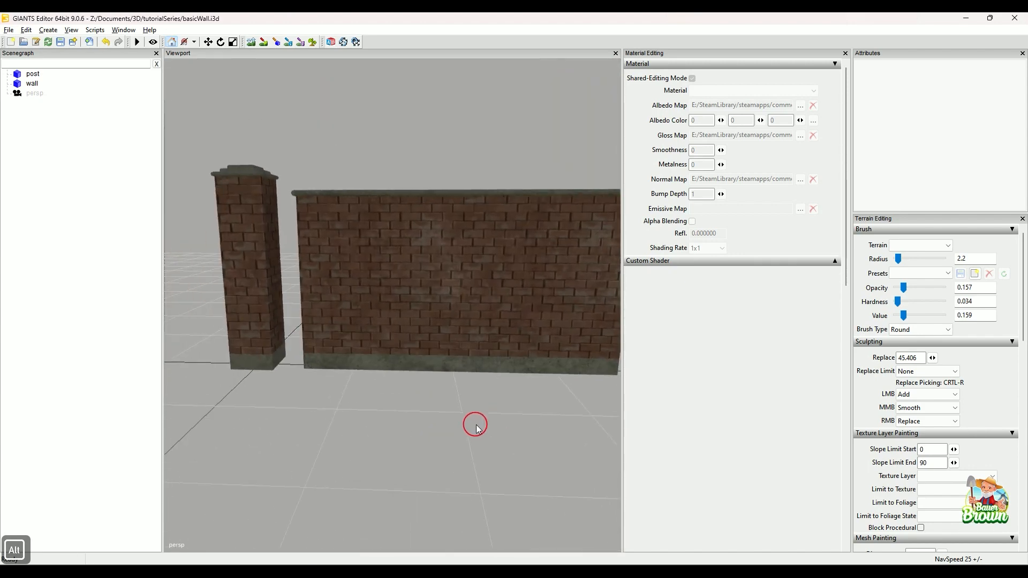
# Apply buildingShader as the custom shader of the wall's brick material and choose a variation that offers a parallax map.
pyautogui.click(835, 262)
pyautogui.click(32, 83)
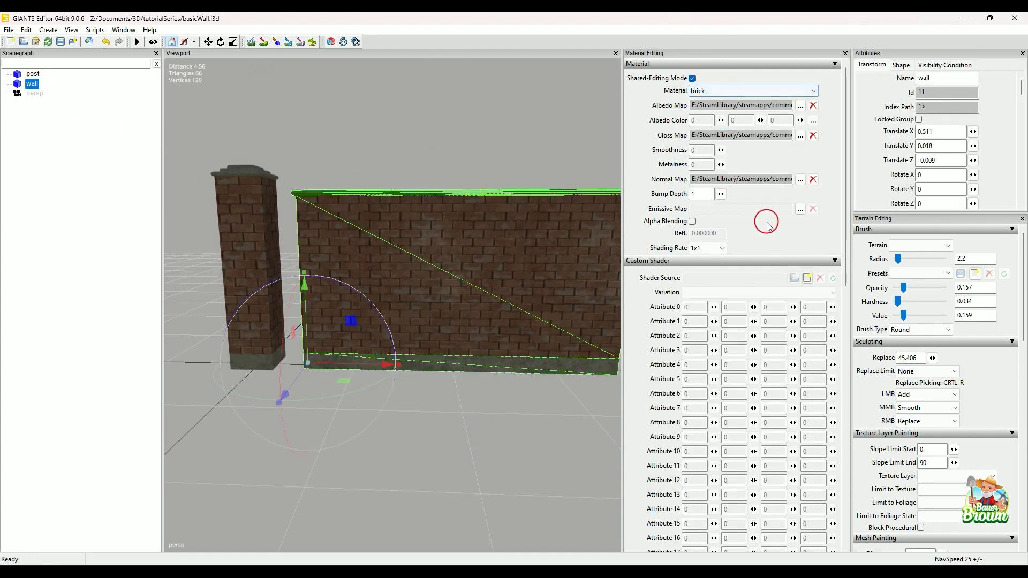
pyautogui.click(807, 278)
pyautogui.click(266, 171)
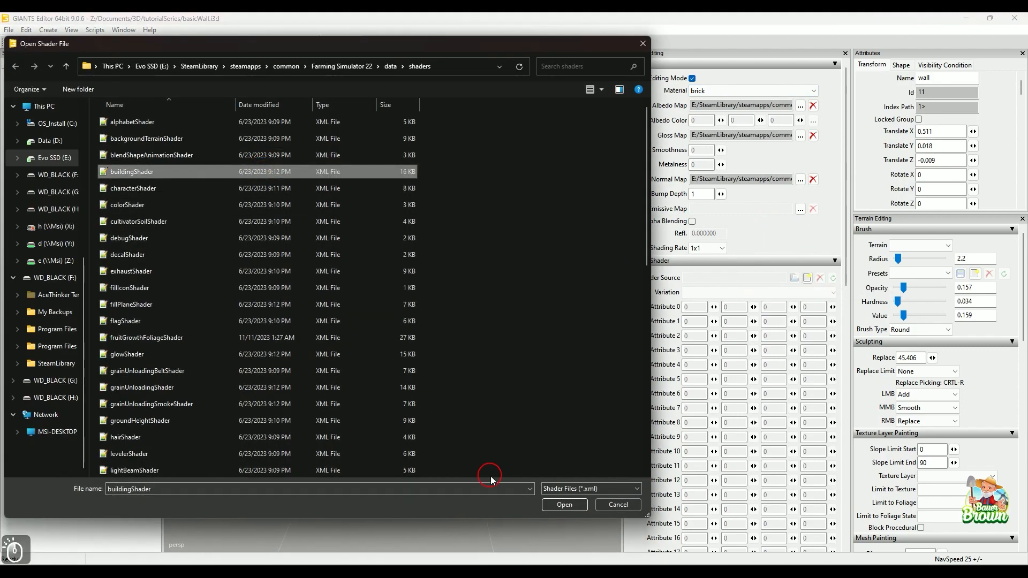
pyautogui.click(554, 508)
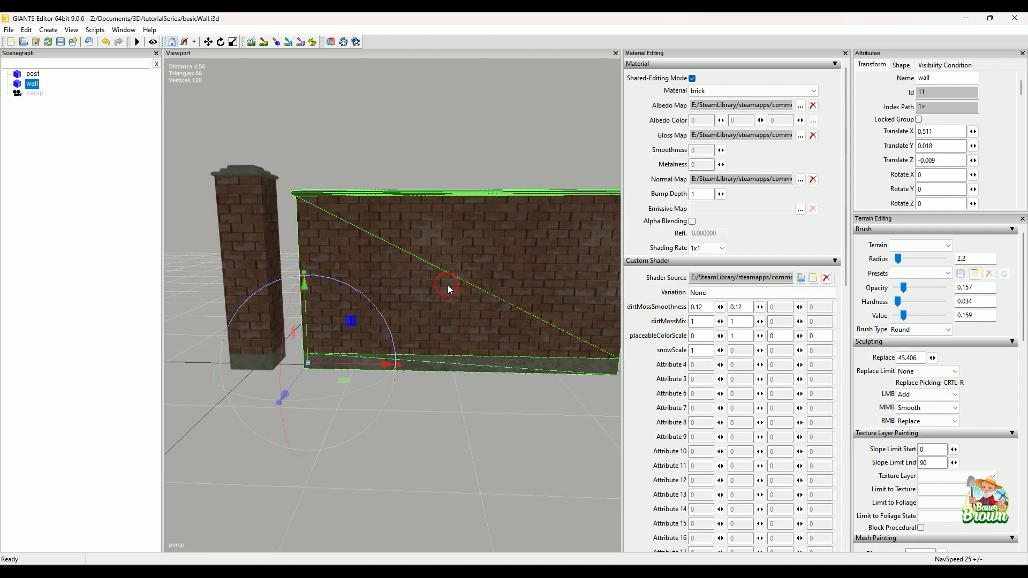
pyautogui.click(754, 293)
pyautogui.click(752, 315)
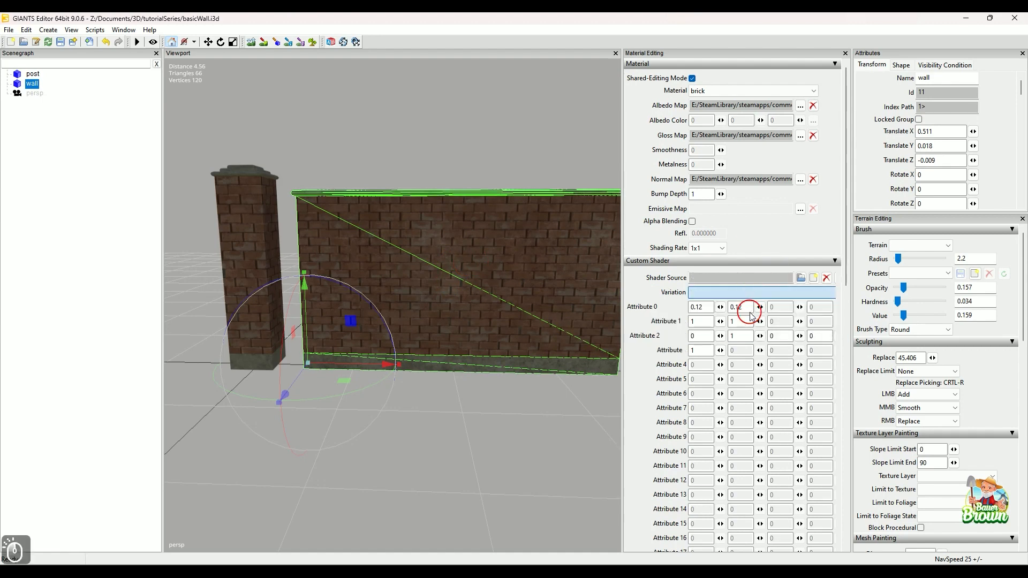
# Set the brick shader's mask map, Custom Texture 0, to brickWall01_specular from the mapUS textures folder.
pyautogui.scroll(-10, 715, 450)
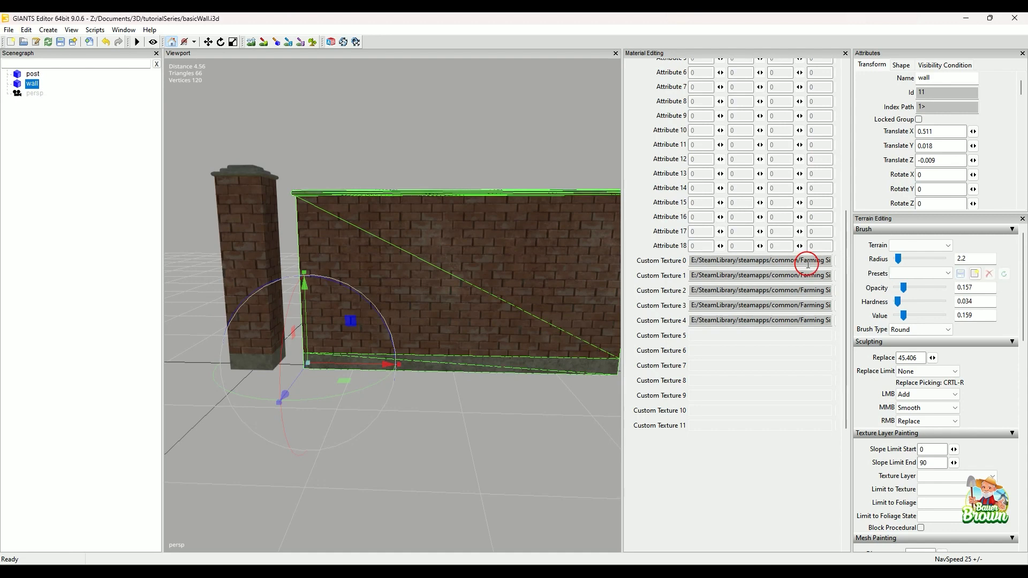
pyautogui.click(836, 261)
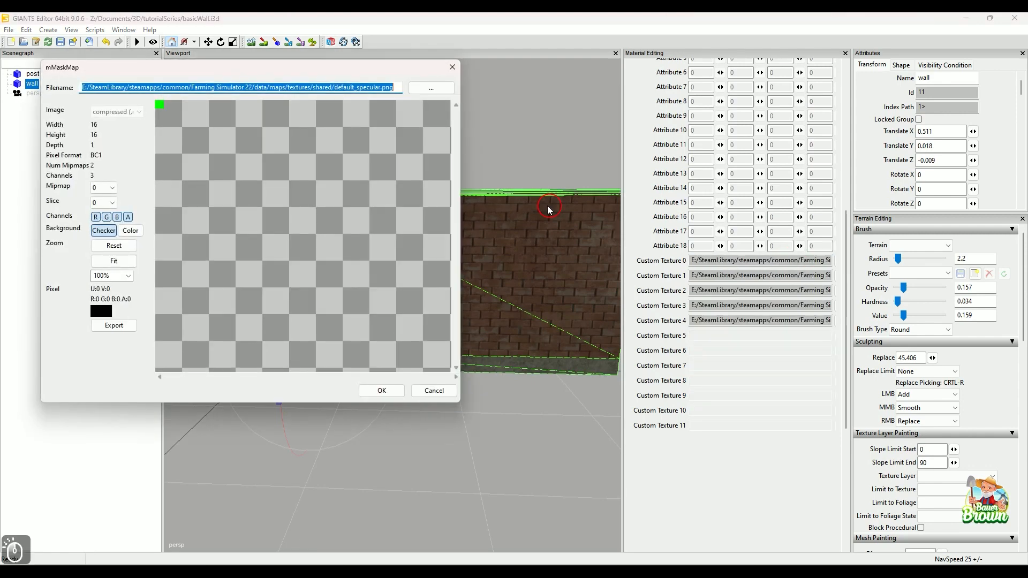
pyautogui.click(429, 91)
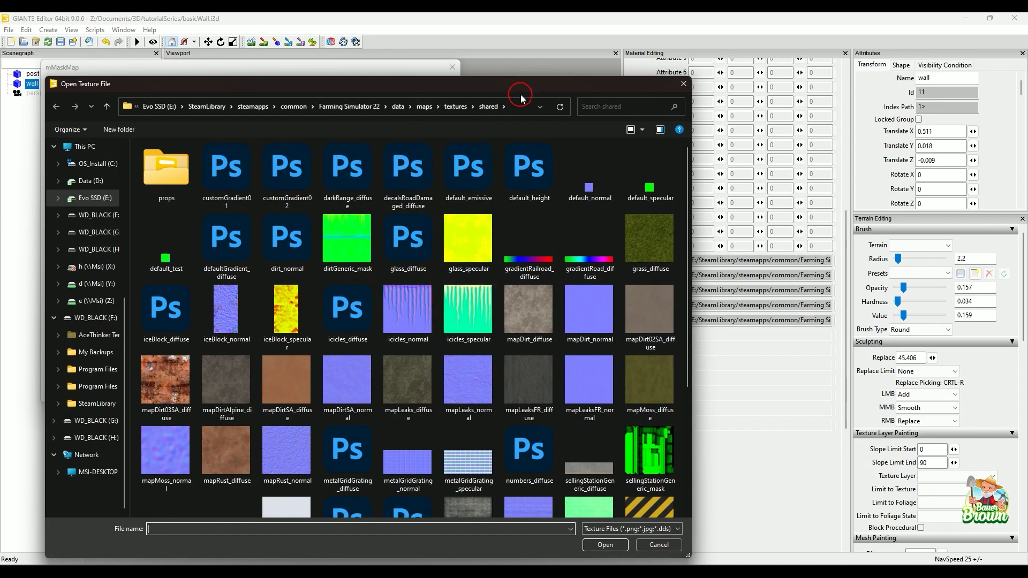
pyautogui.click(428, 112)
pyautogui.doubleClick(193, 200)
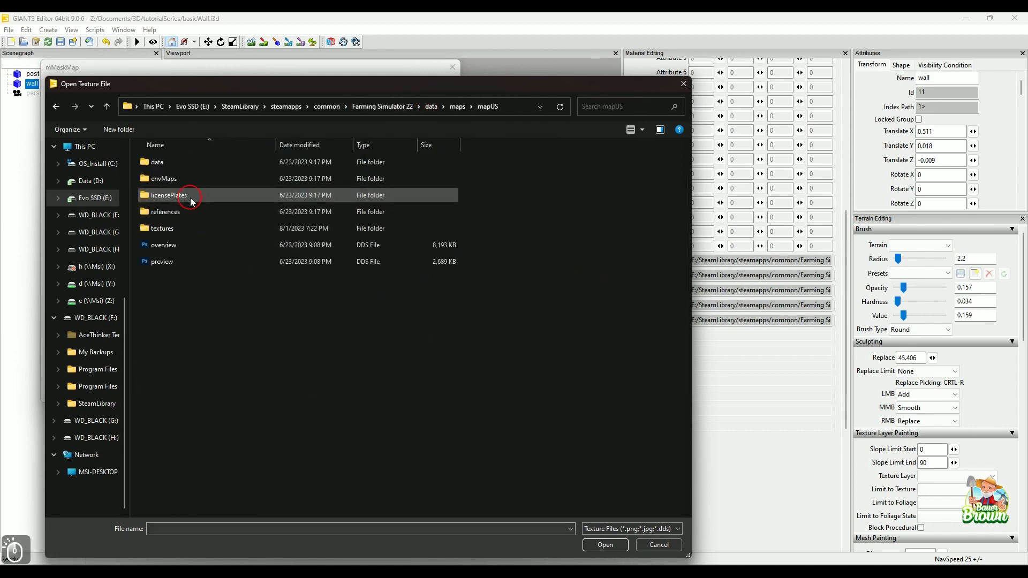
pyautogui.doubleClick(198, 227)
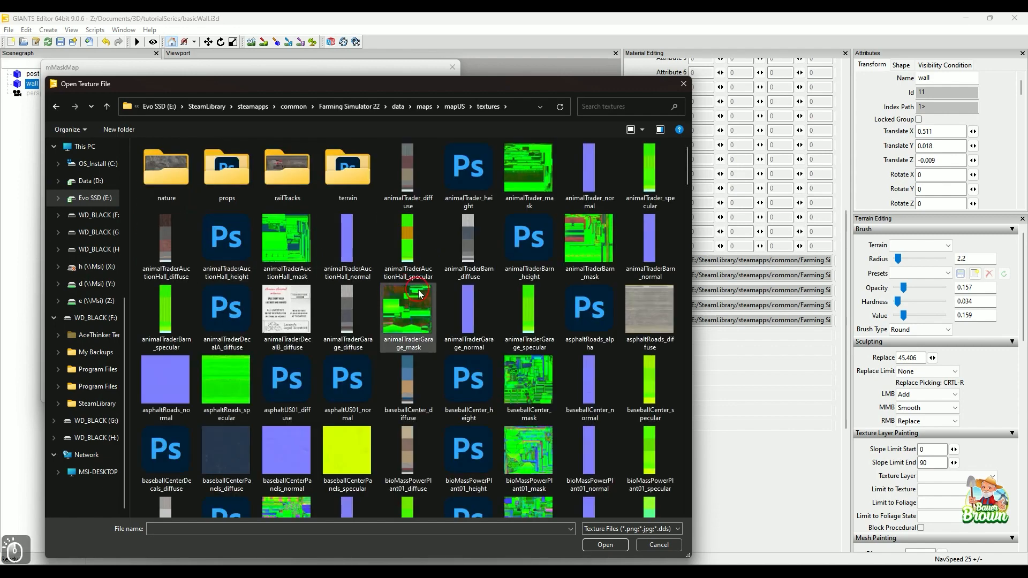
pyautogui.scroll(-3, 421, 358)
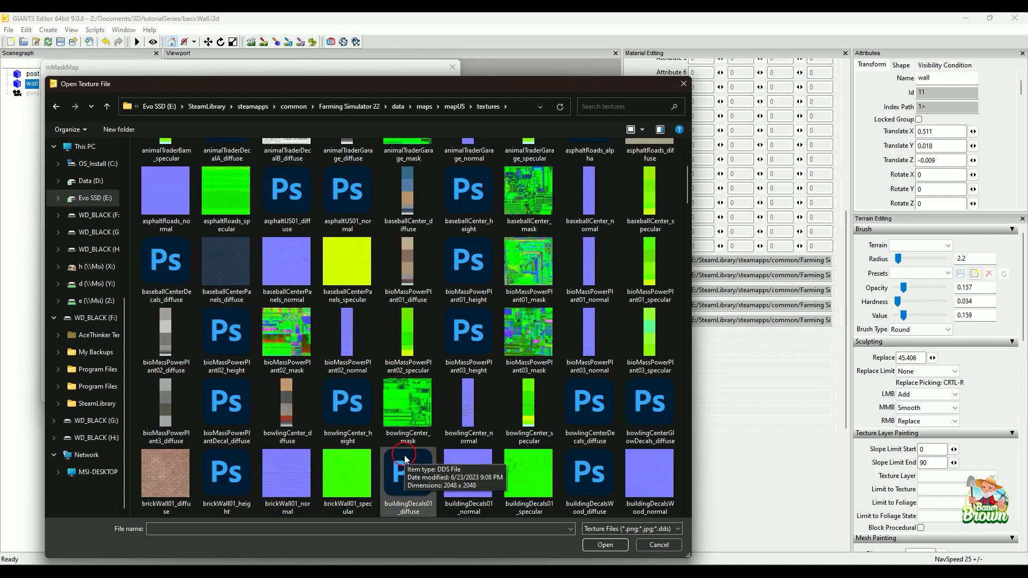
pyautogui.click(344, 472)
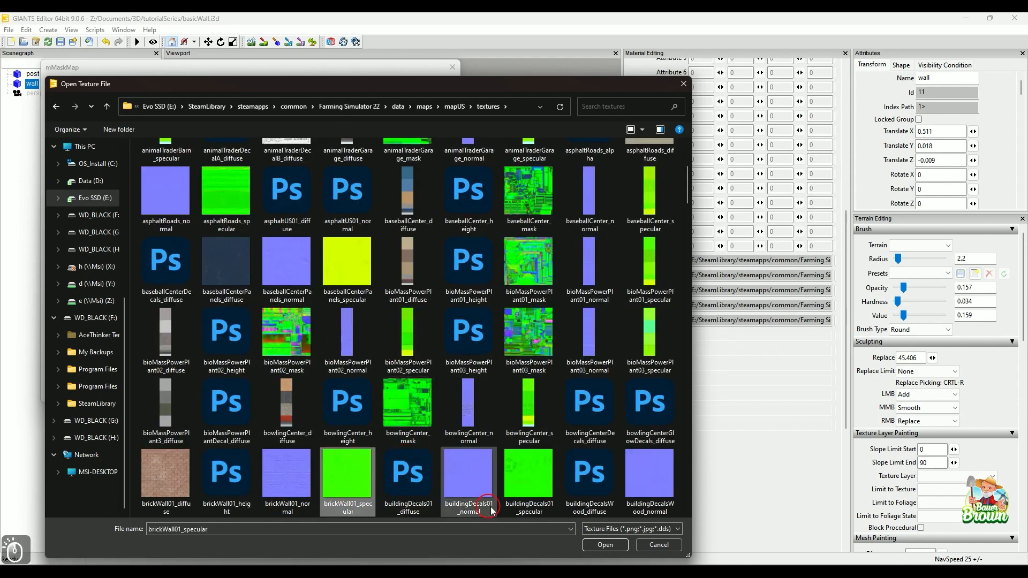
pyautogui.click(602, 545)
pyautogui.click(391, 396)
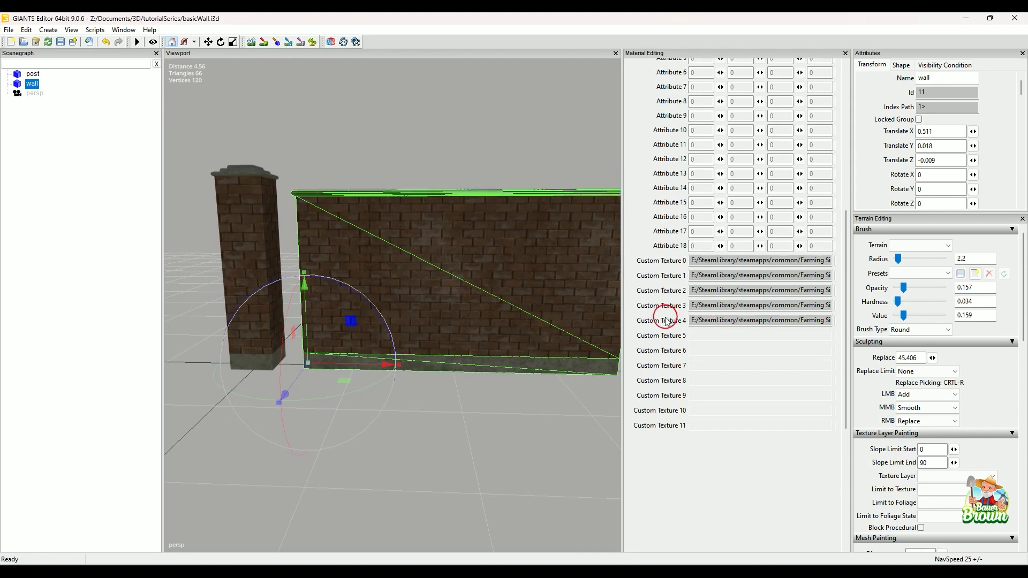
# Set the brick shader's parallax map, Custom Texture 4, to brickWall01_height from the mapUS textures folder.
pyautogui.click(836, 322)
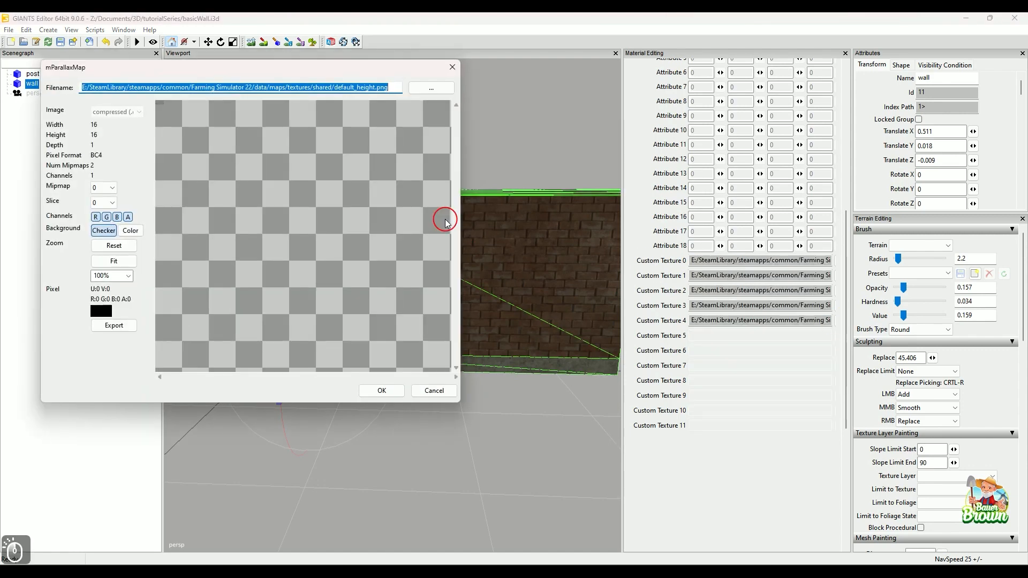
pyautogui.click(423, 92)
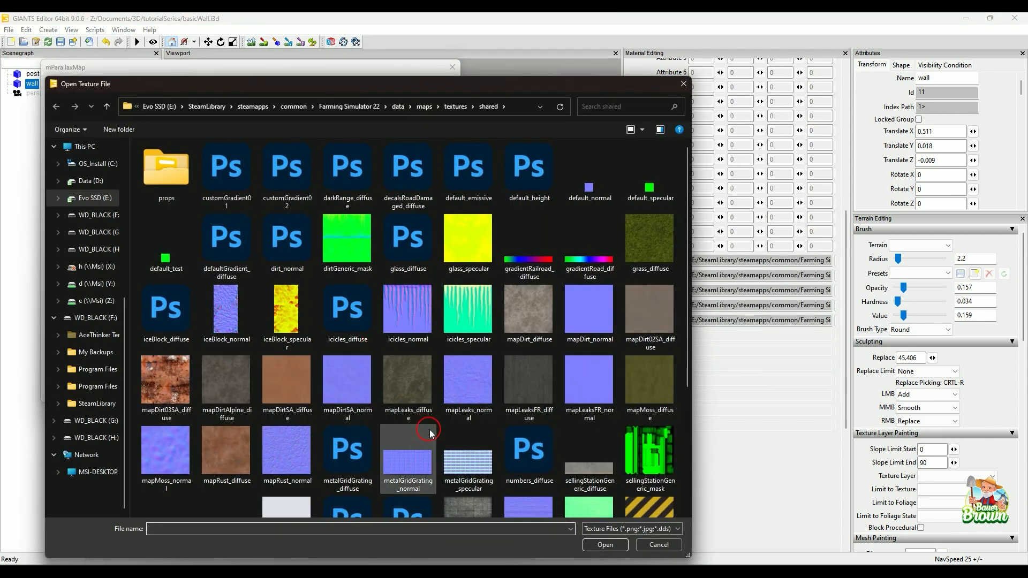
pyautogui.click(424, 106)
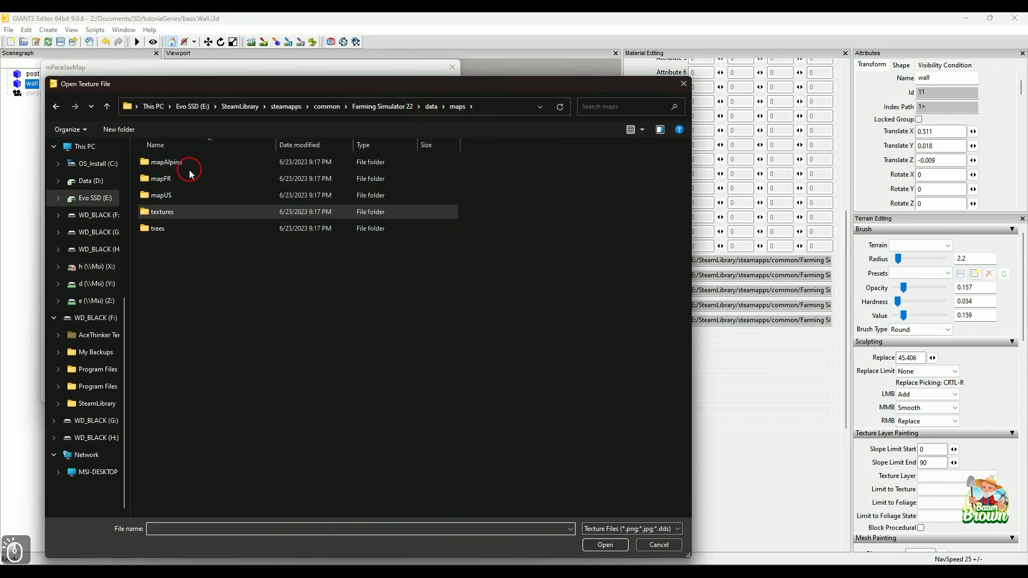
pyautogui.doubleClick(191, 199)
pyautogui.doubleClick(172, 232)
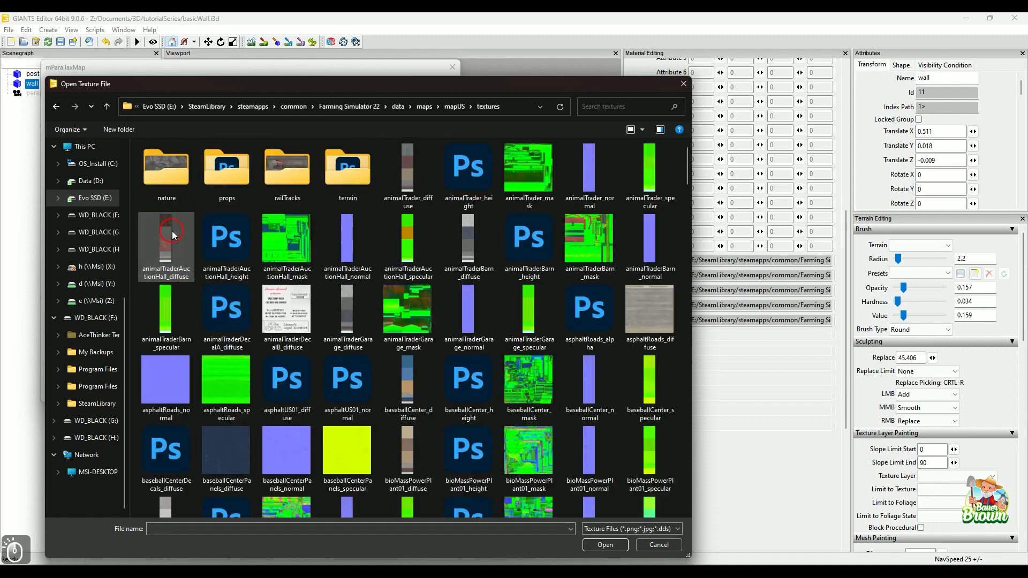
pyautogui.scroll(-5, 364, 364)
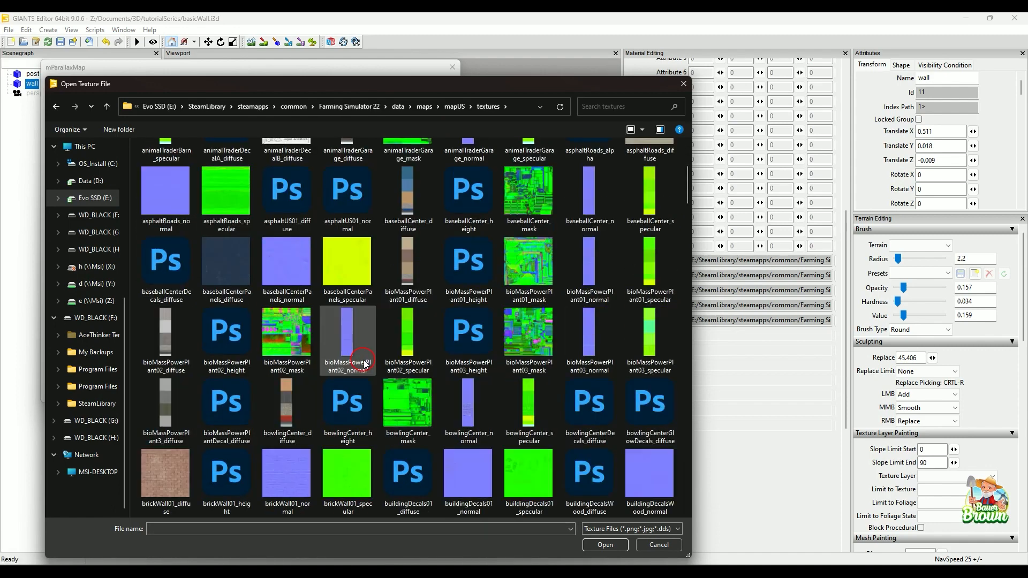
pyautogui.click(228, 485)
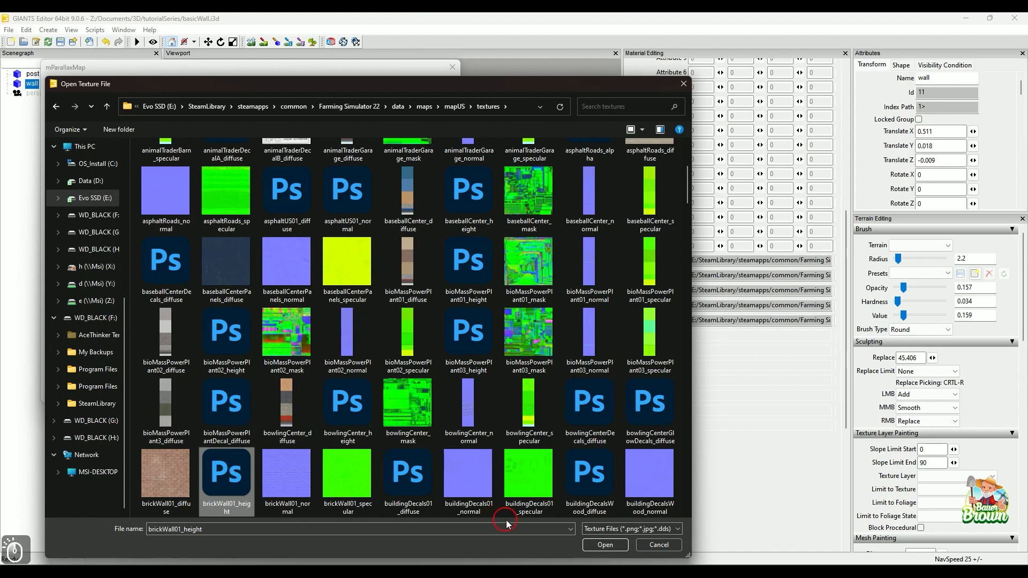
pyautogui.click(591, 546)
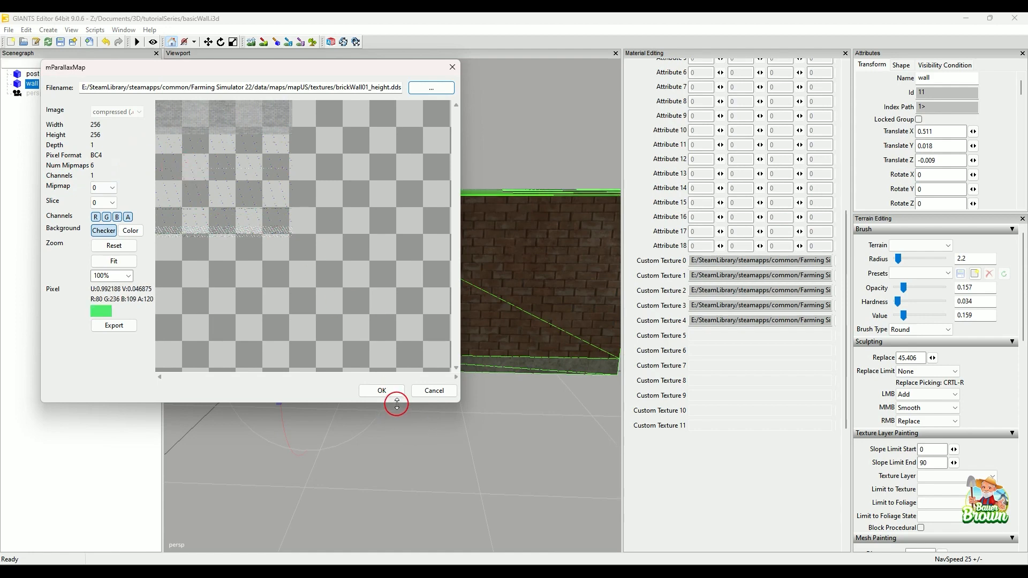
pyautogui.click(382, 391)
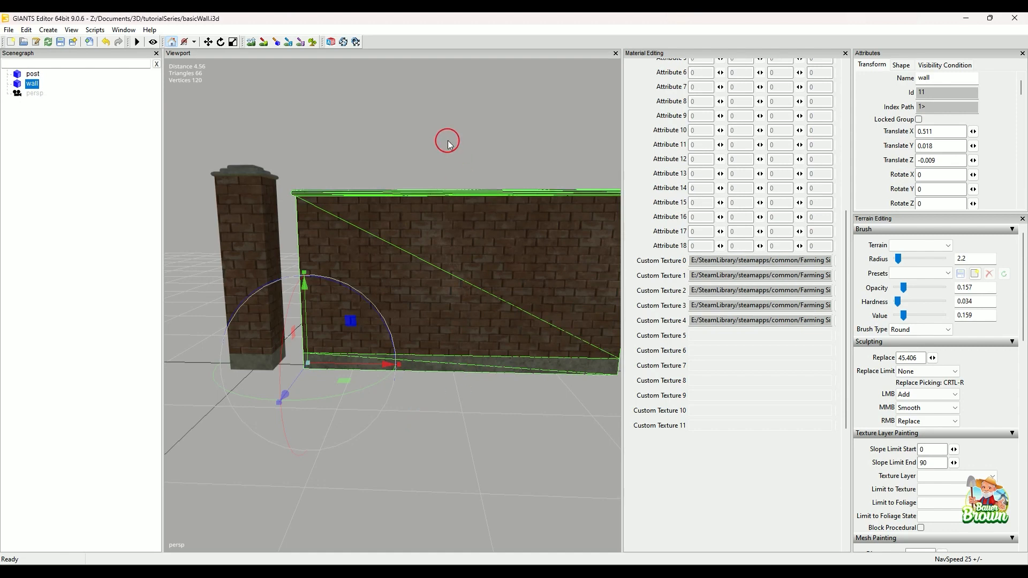
# Examine the parallax relief of the wall's brick surface up close and from different angles.
pyautogui.keyDown('alt'); pyautogui.moveTo(447, 401); pyautogui.dragTo(474, 434); pyautogui.keyUp('alt')
pyautogui.keyDown('alt'); pyautogui.scroll(5, 461, 434); pyautogui.keyUp('alt')
pyautogui.keyDown('alt'); pyautogui.scroll(-2, 475, 433); pyautogui.keyUp('alt')
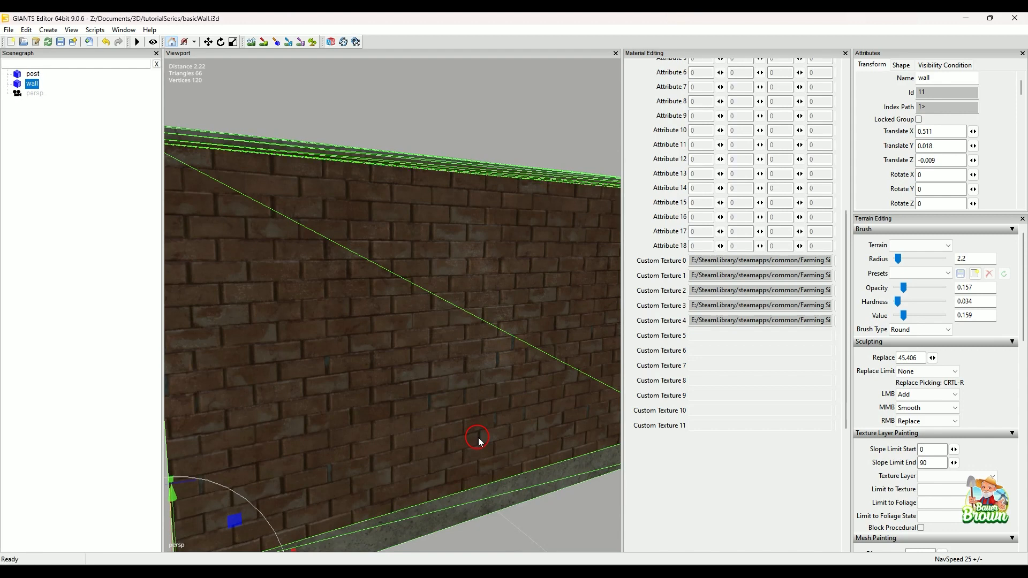
pyautogui.keyDown('alt'); pyautogui.moveTo(449, 441); pyautogui.dragTo(467, 454); pyautogui.keyUp('alt')
pyautogui.keyDown('alt'); pyautogui.scroll(4, 482, 436); pyautogui.keyUp('alt')
pyautogui.keyDown('alt'); pyautogui.scroll(-6, 476, 439); pyautogui.keyUp('alt')
pyautogui.keyDown('alt'); pyautogui.scroll(3, 467, 464); pyautogui.keyUp('alt')
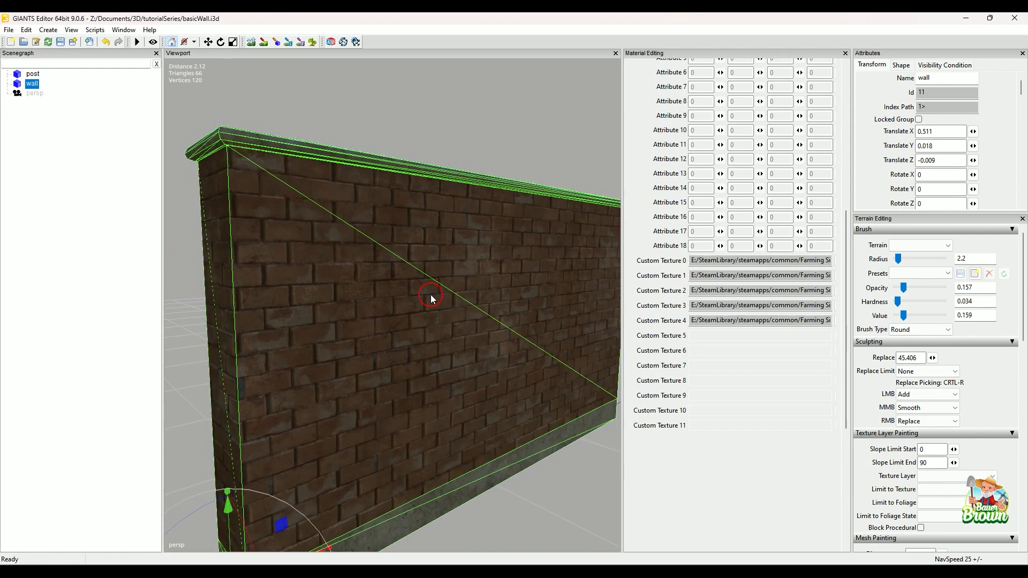
# Try a strong bump depth on the brick material, reduce it to 0.34, and deselect the wall.
pyautogui.scroll(10, 769, 273)
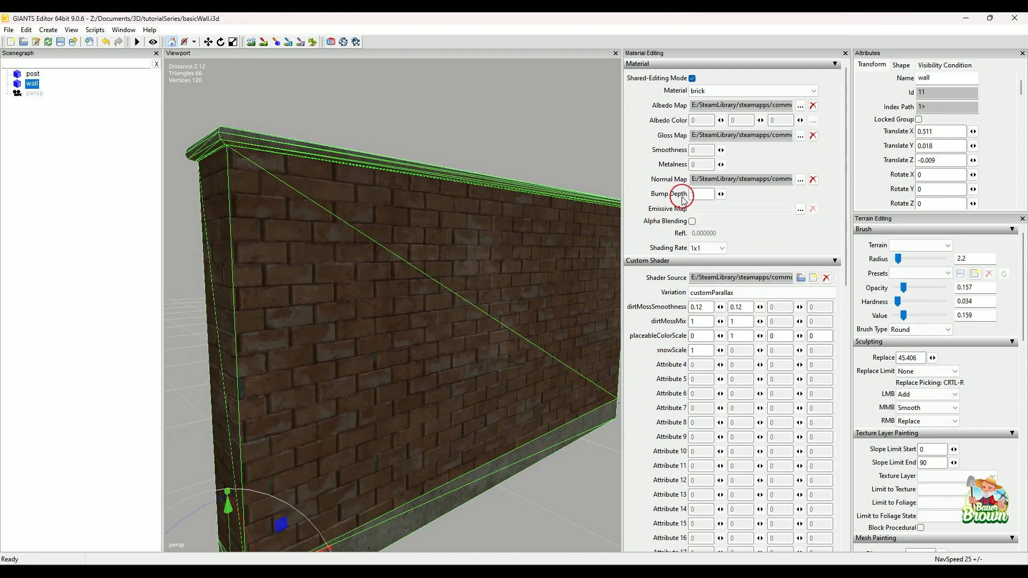
pyautogui.click(721, 195)
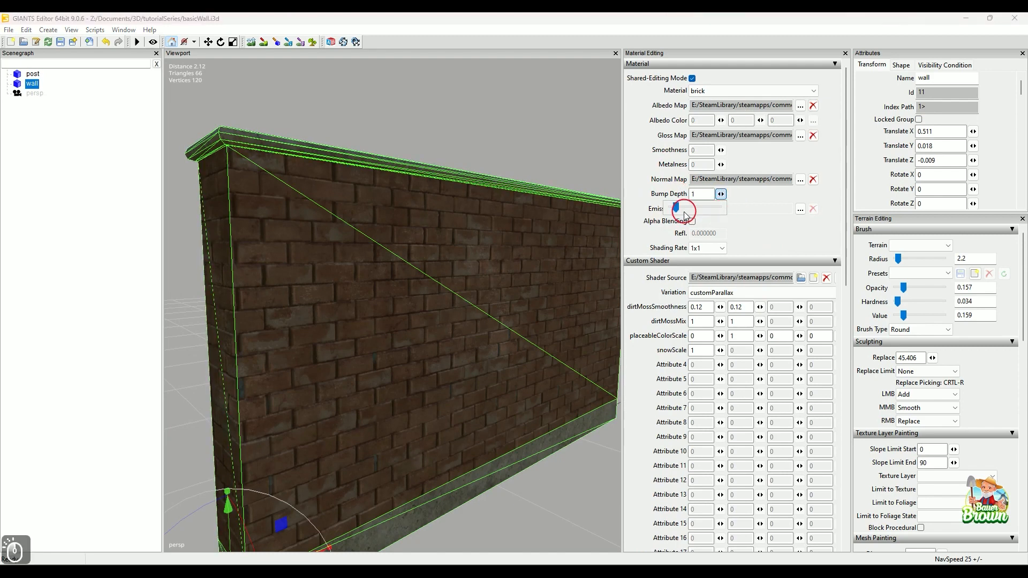
pyautogui.moveTo(678, 208)
pyautogui.mouseDown()
pyautogui.moveTo(708, 212)
pyautogui.moveTo(689, 222)
pyautogui.moveTo(721, 224)
pyautogui.mouseUp()
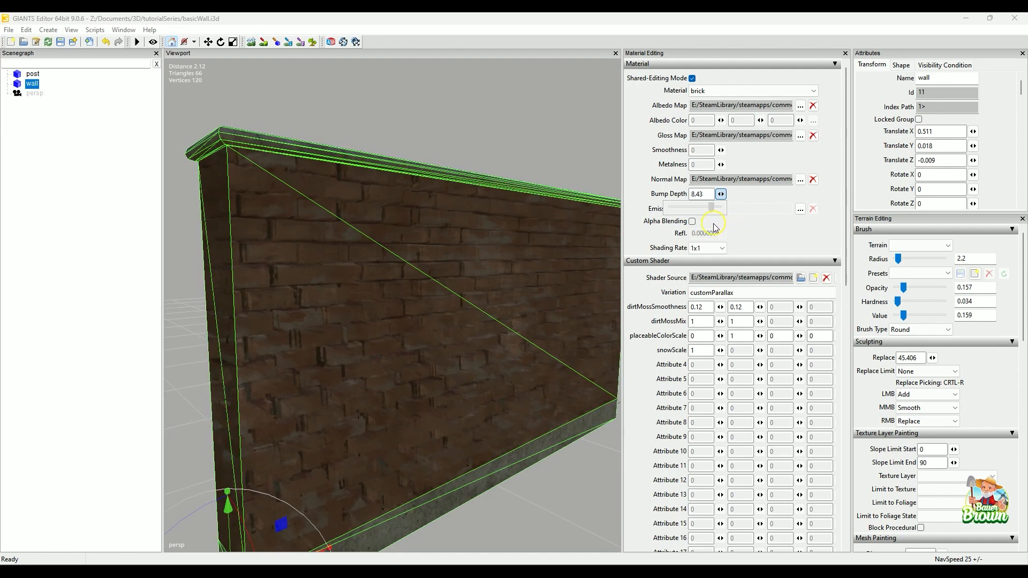
pyautogui.moveTo(713, 221)
pyautogui.mouseDown()
pyautogui.moveTo(713, 208)
pyautogui.moveTo(679, 208)
pyautogui.mouseUp()
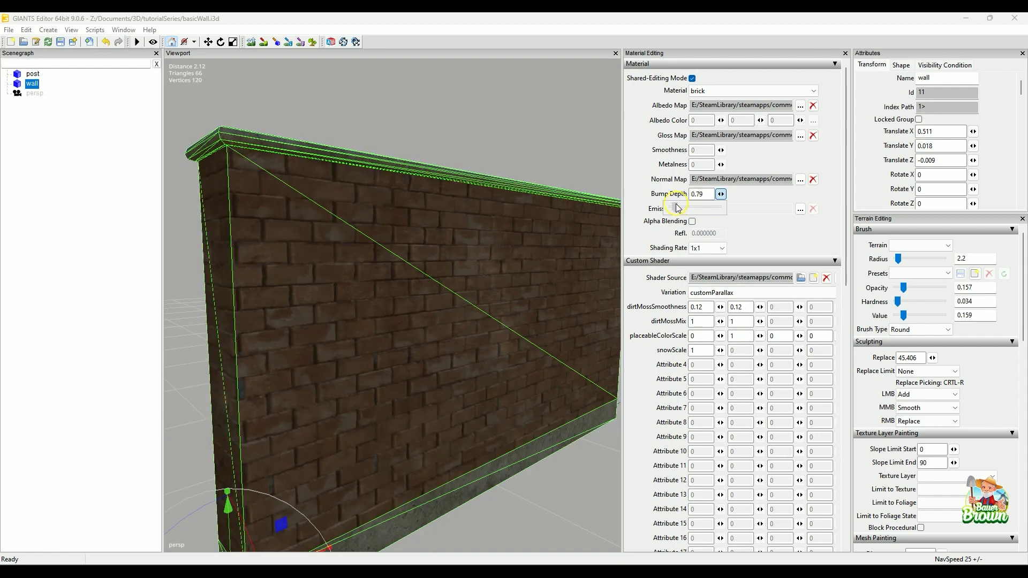
pyautogui.moveTo(677, 207); pyautogui.dragTo(676, 207)
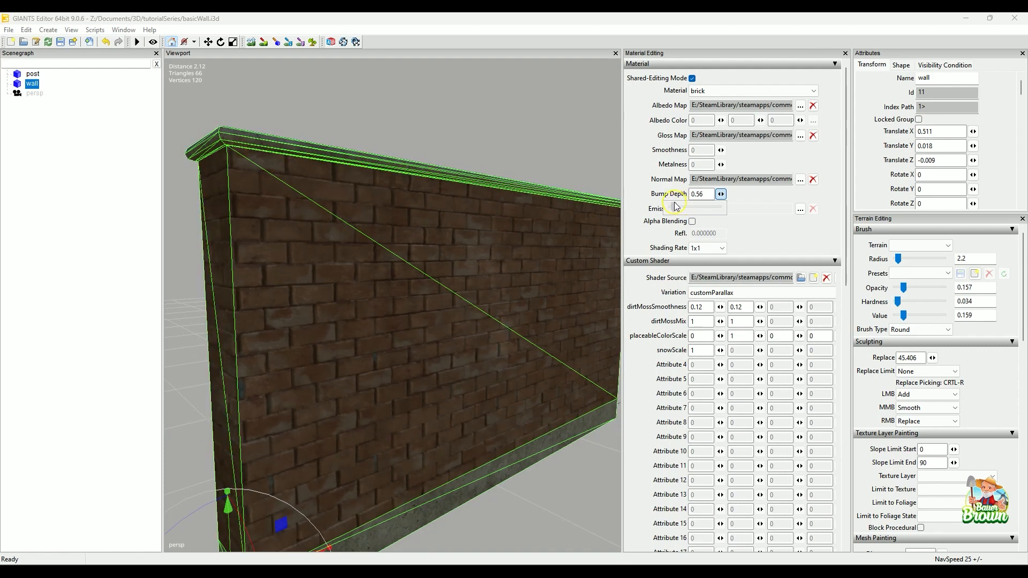
pyautogui.click(505, 144)
# Inspect the brick and cement surfaces of the wall and post from several angles and distances.
pyautogui.scroll(-5, 505, 146)
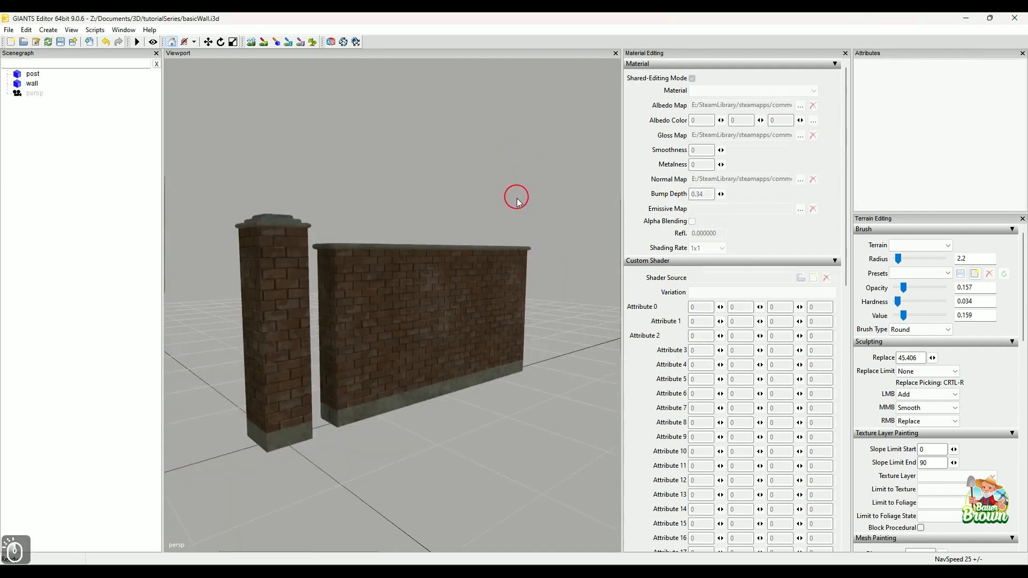
pyautogui.keyDown('alt'); pyautogui.moveTo(529, 269); pyautogui.dragTo(458, 302); pyautogui.keyUp('alt')
pyautogui.keyDown('alt'); pyautogui.moveTo(499, 273); pyautogui.dragTo(493, 332); pyautogui.keyUp('alt')
pyautogui.keyDown('alt'); pyautogui.moveTo(493, 332); pyautogui.dragTo(475, 324, button='right'); pyautogui.keyUp('alt')
pyautogui.keyDown('alt'); pyautogui.moveTo(475, 323); pyautogui.dragTo(409, 315); pyautogui.keyUp('alt')
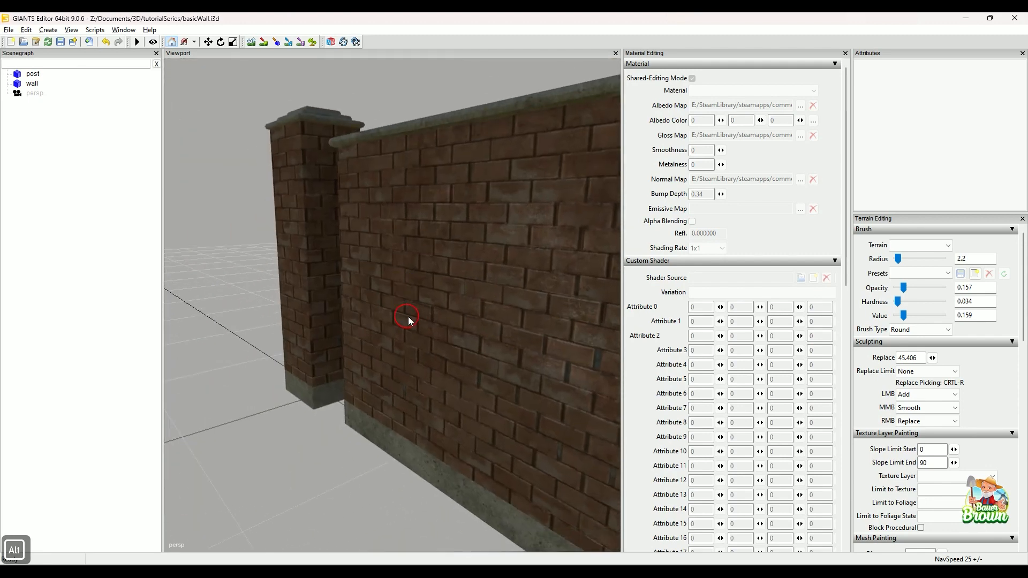
pyautogui.keyDown('alt'); pyautogui.moveTo(439, 314); pyautogui.dragTo(434, 316, button='right'); pyautogui.keyUp('alt')
pyautogui.keyDown('alt'); pyautogui.moveTo(434, 316); pyautogui.dragTo(464, 347); pyautogui.keyUp('alt')
pyautogui.keyDown('alt'); pyautogui.moveTo(465, 350); pyautogui.dragTo(465, 338, button='right'); pyautogui.keyUp('alt')
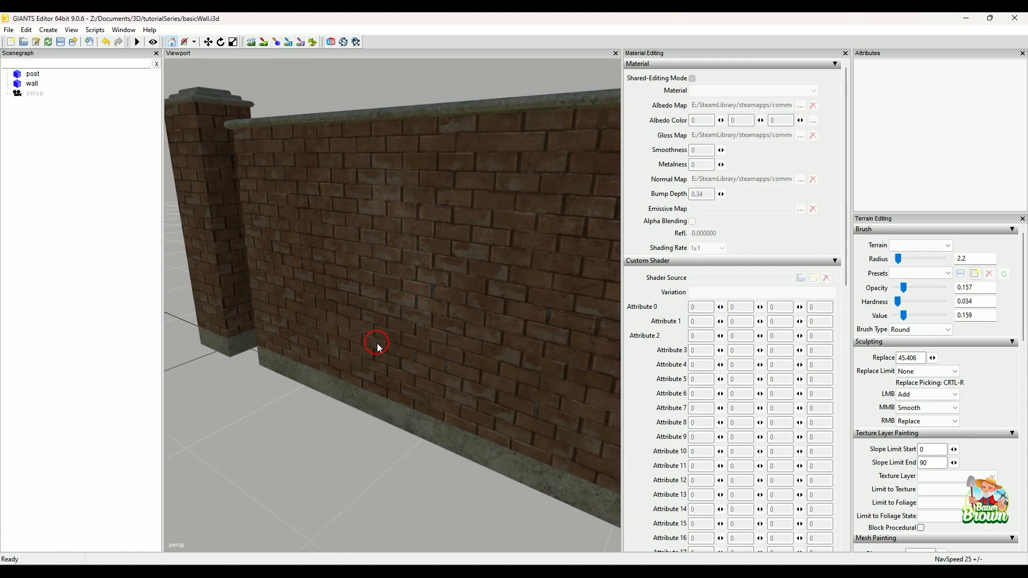
pyautogui.keyDown('alt'); pyautogui.moveTo(349, 358); pyautogui.dragTo(457, 361); pyautogui.keyUp('alt')
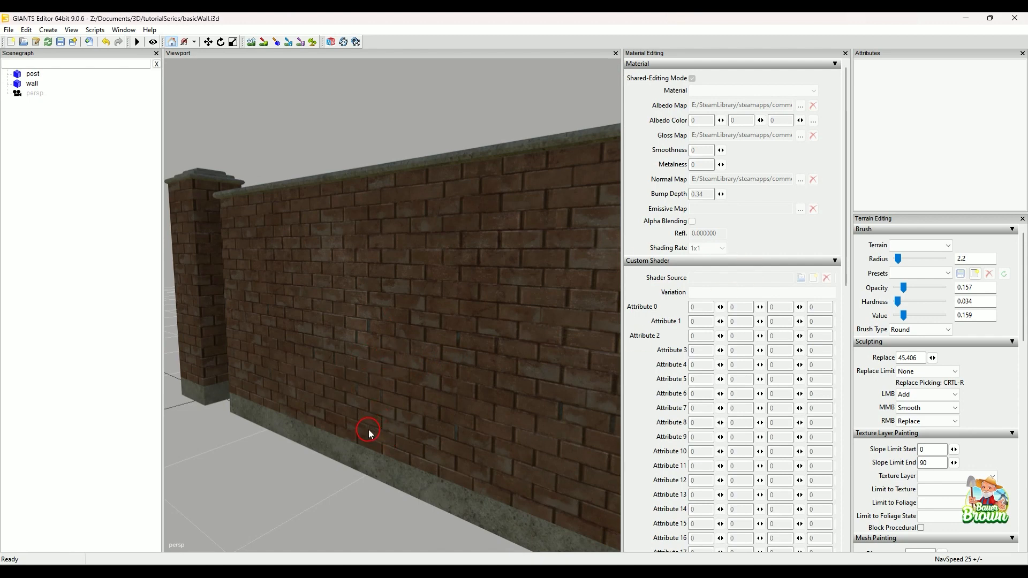
pyautogui.keyDown('alt'); pyautogui.moveTo(367, 411); pyautogui.dragTo(418, 438); pyautogui.keyUp('alt')
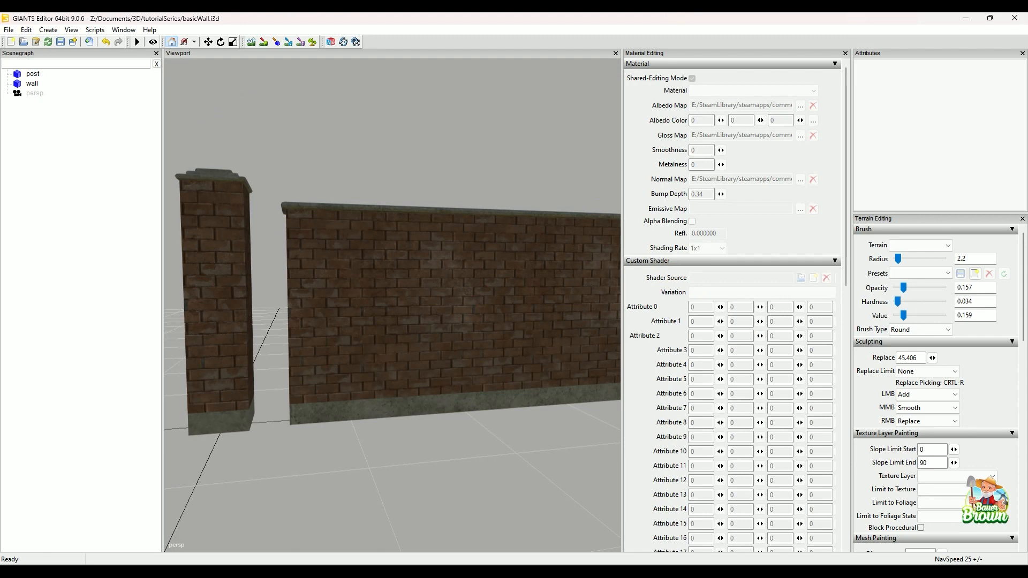
# Show the cement material of the post and review its maps and shader settings.
pyautogui.click(30, 76)
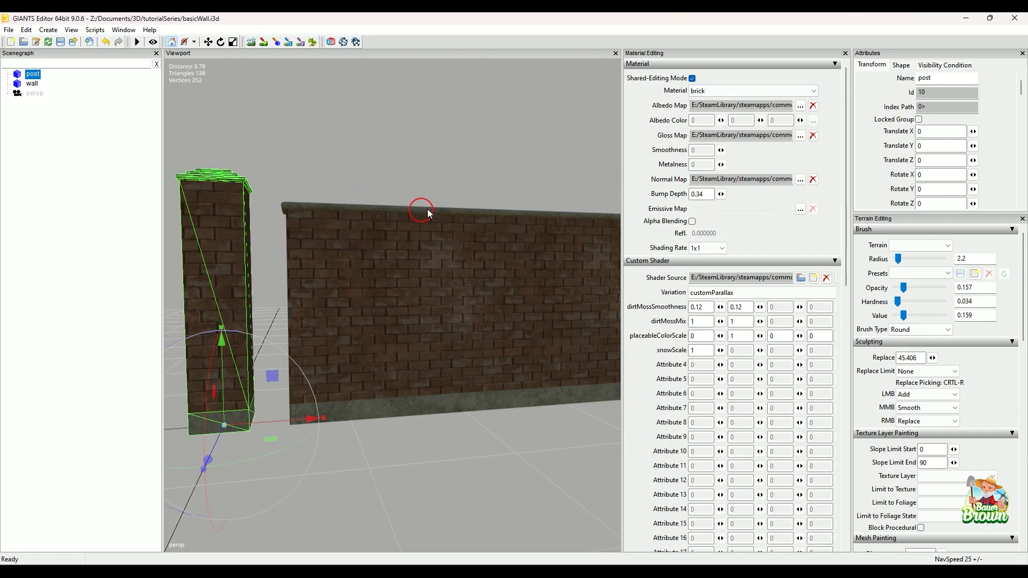
pyautogui.click(705, 91)
pyautogui.click(717, 106)
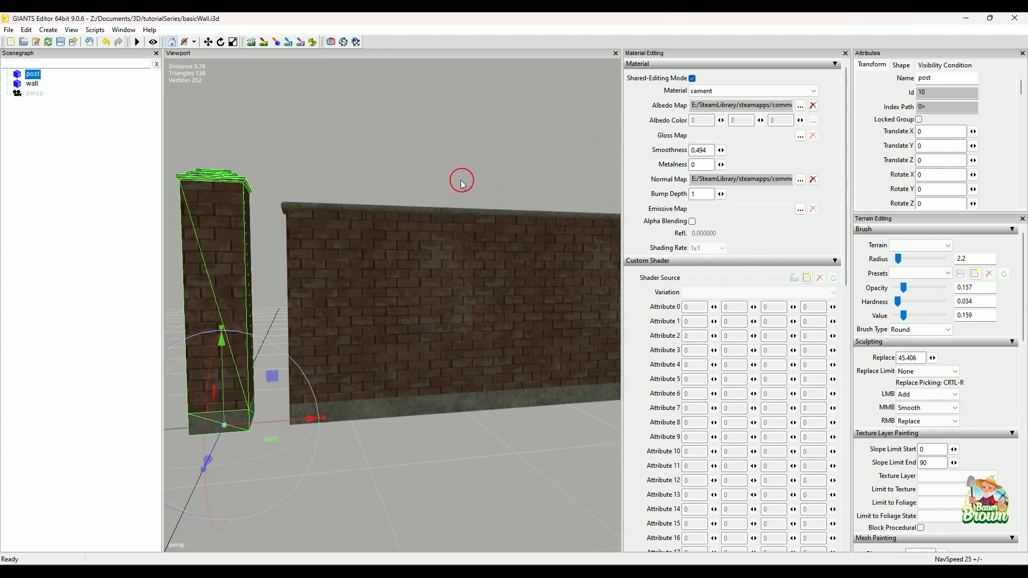
# Group the wall and post together and rename the group BB_brickWall.
pyautogui.click(32, 84)
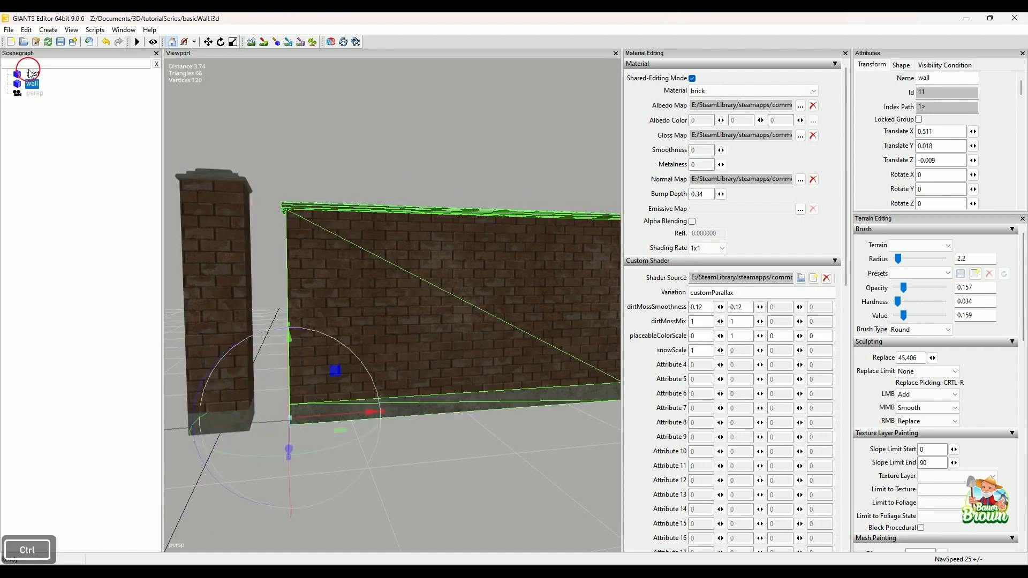
pyautogui.keyDown('ctrl'); pyautogui.click(30, 76); pyautogui.keyUp('ctrl')
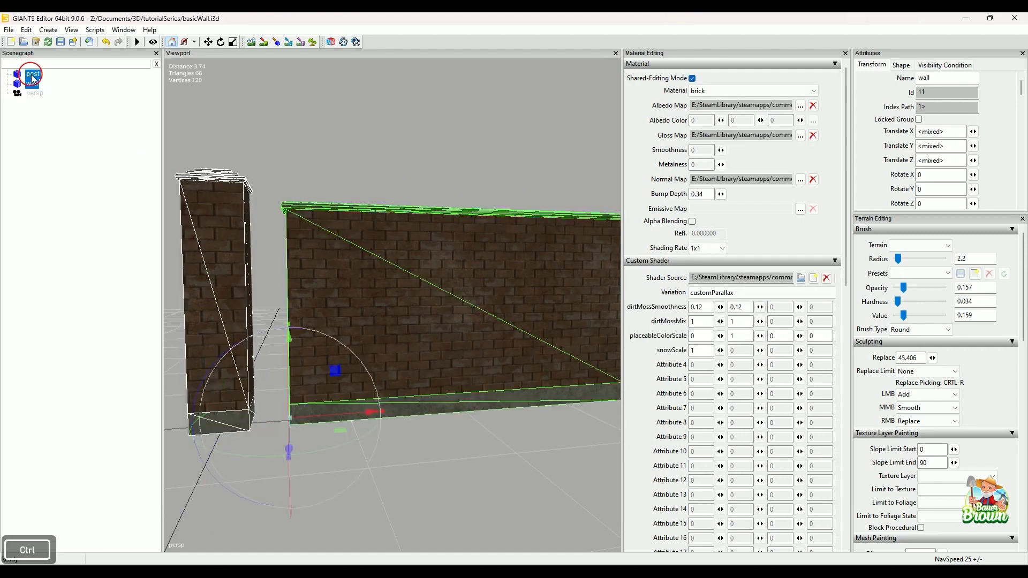
pyautogui.hotkey('ctrl', 'g')
pyautogui.doubleClick(50, 75)
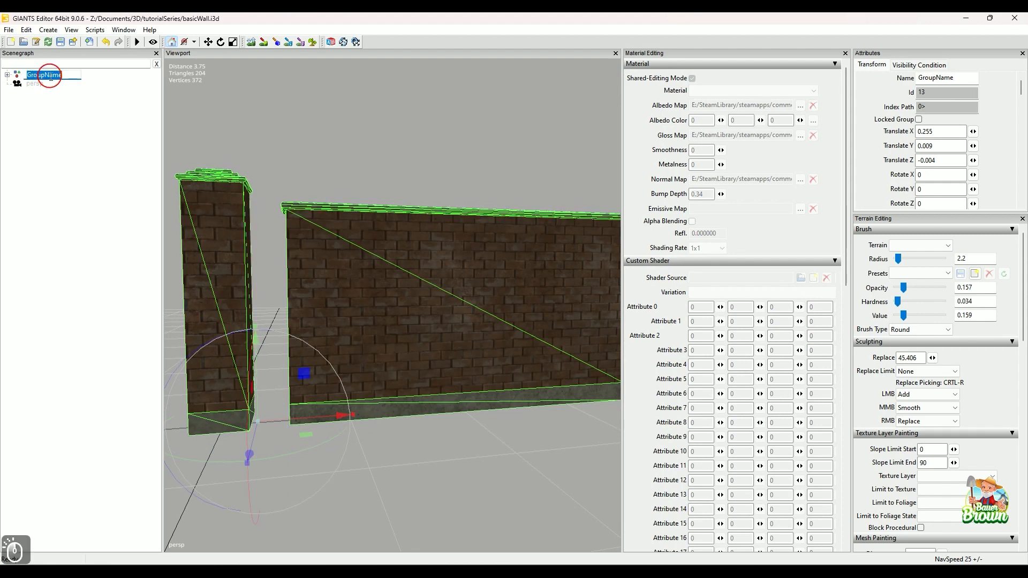
pyautogui.write('BB_')
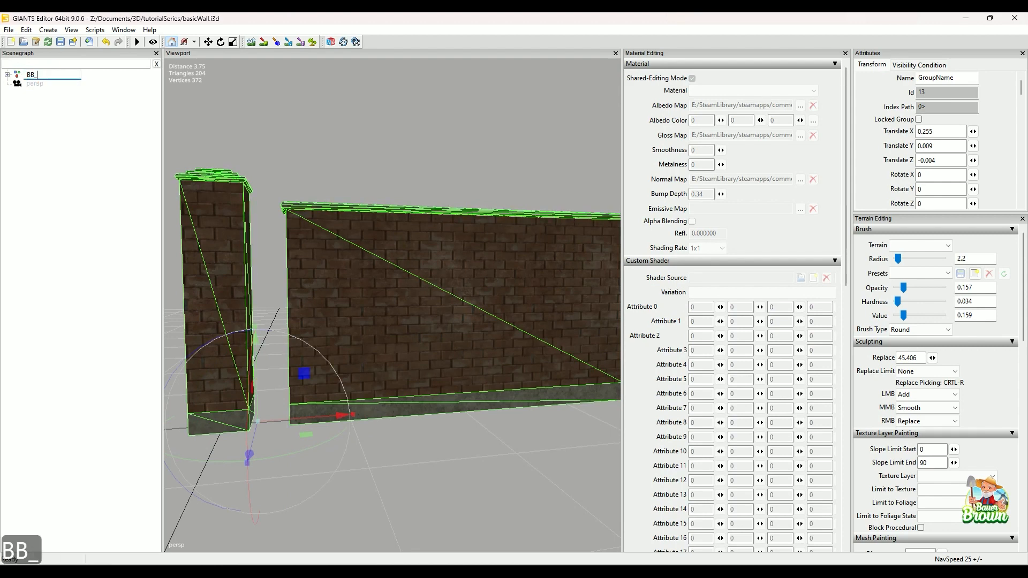
pyautogui.write('brickWall')
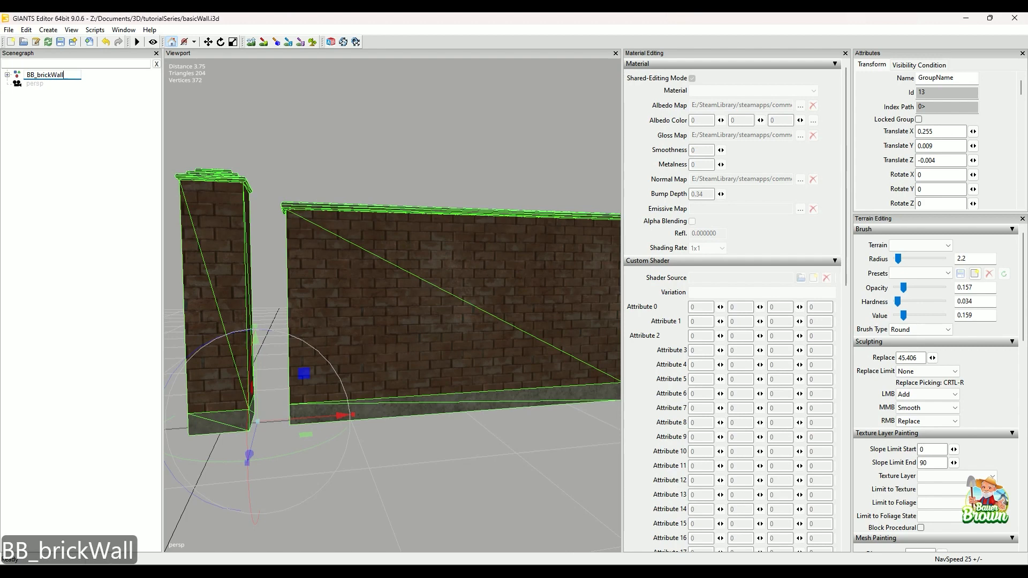
pyautogui.press('Return')
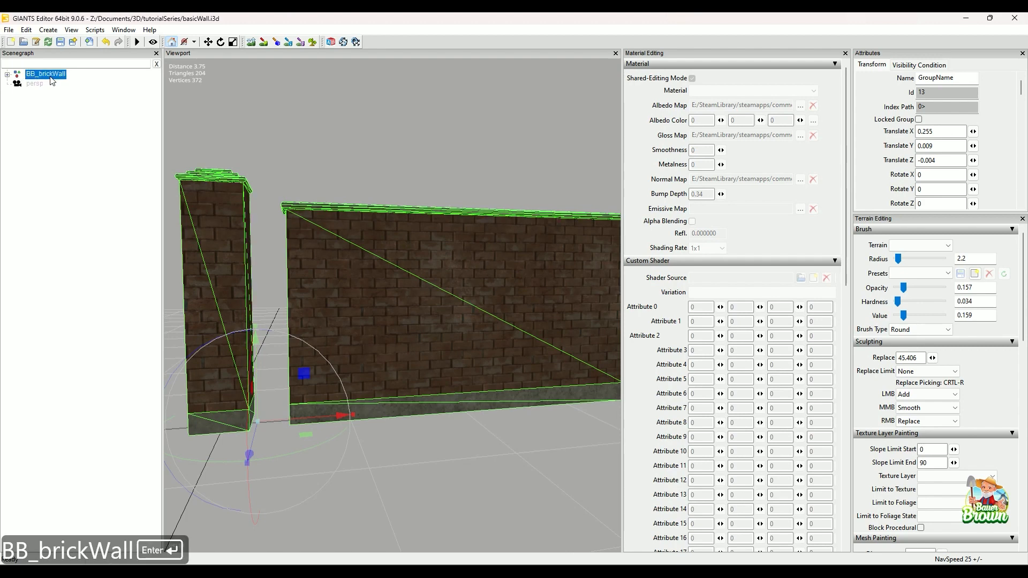
# Make the wall in the BB_brickWall group a rigid body and check its shape and collision settings.
pyautogui.click(7, 75)
pyautogui.click(42, 84)
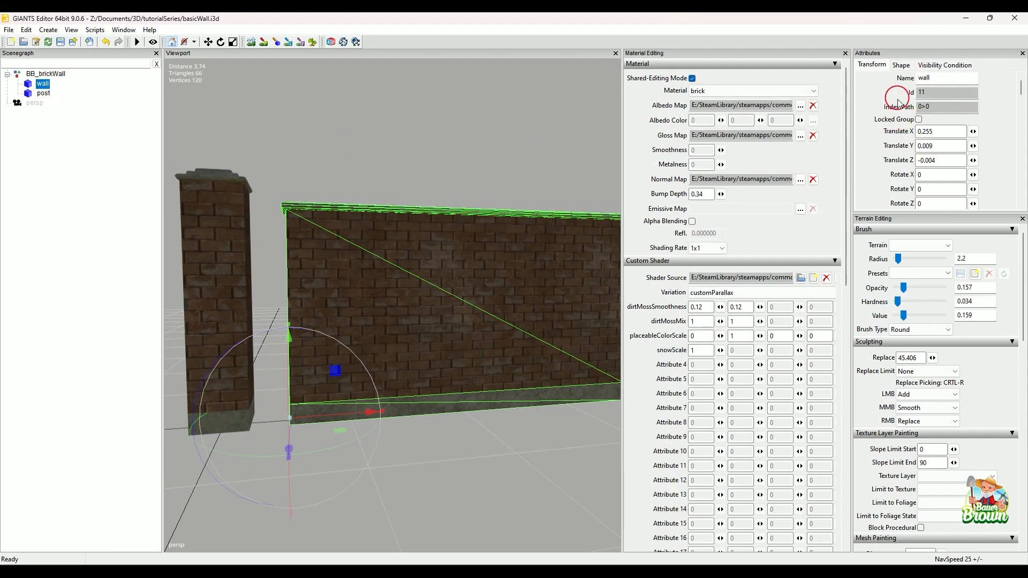
pyautogui.scroll(-1, 923, 138)
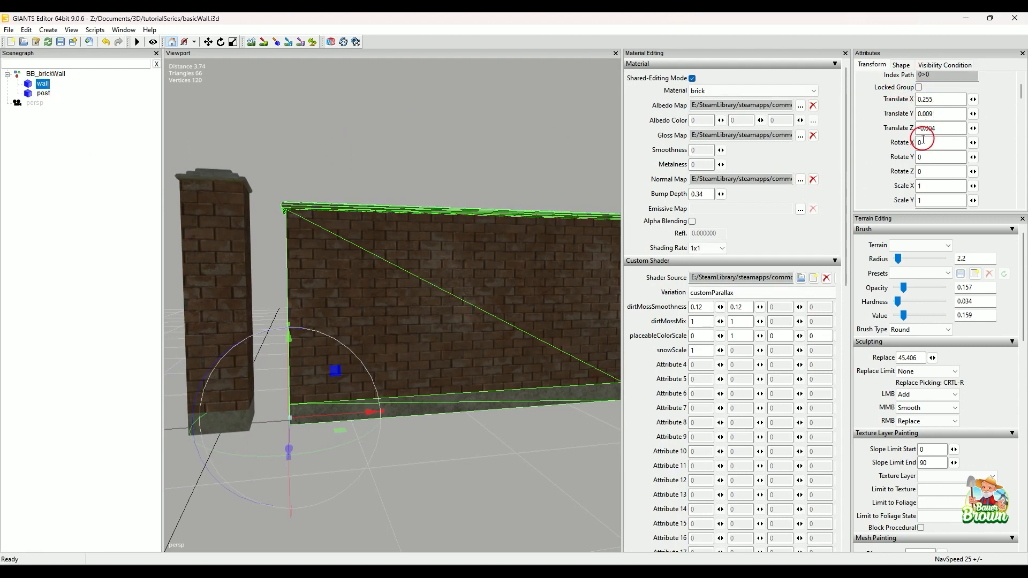
pyautogui.scroll(-2, 924, 141)
pyautogui.scroll(-1, 916, 160)
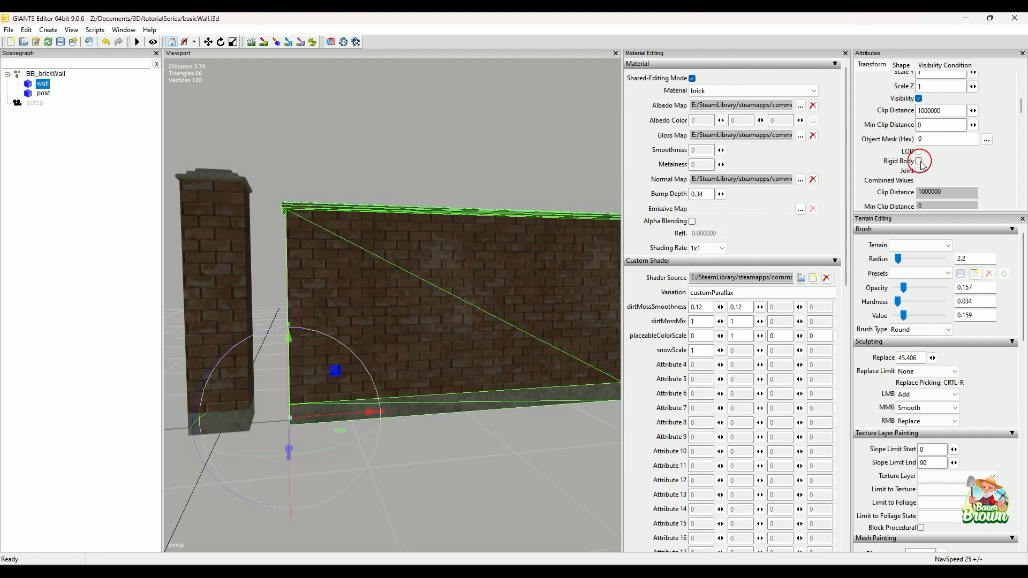
pyautogui.click(918, 161)
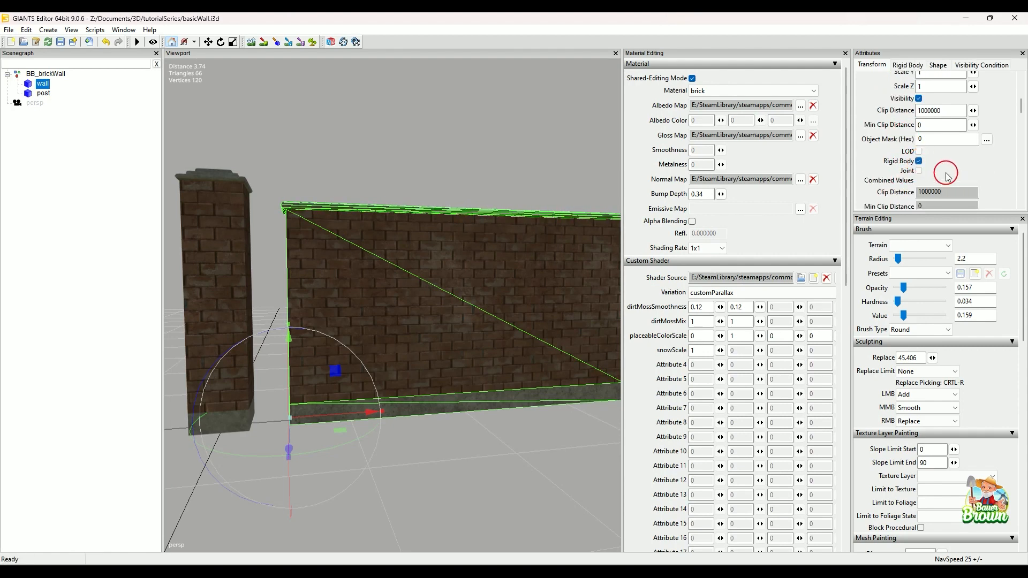
pyautogui.click(938, 68)
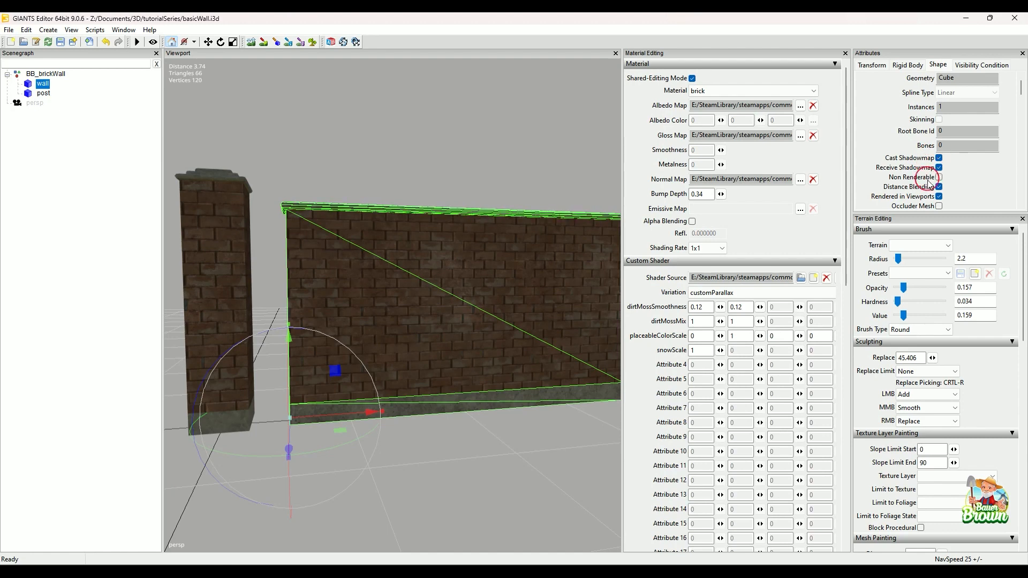
pyautogui.click(909, 66)
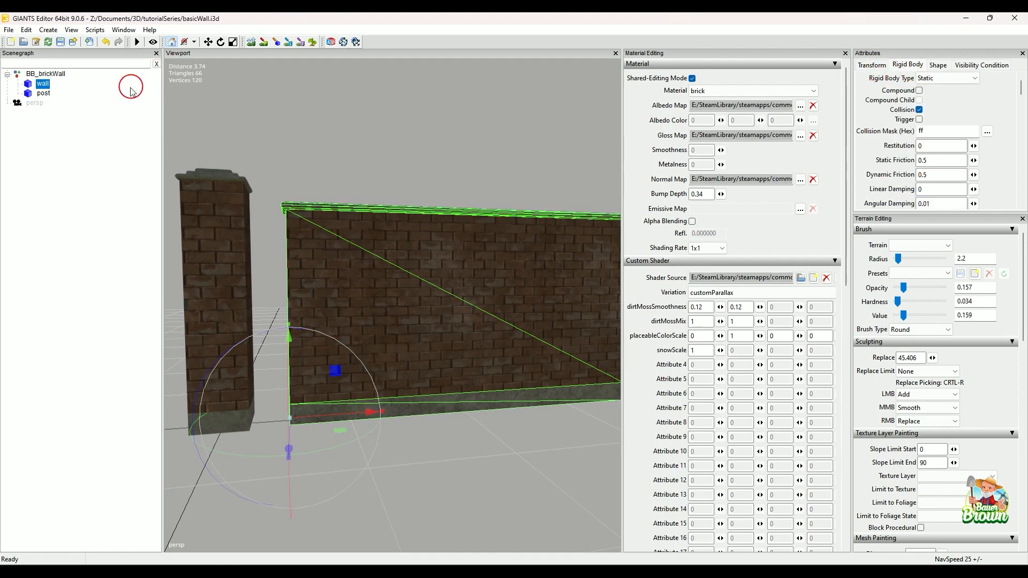
# Make the post in the BB_brickWall group a rigid body and check its shape settings.
pyautogui.click(45, 94)
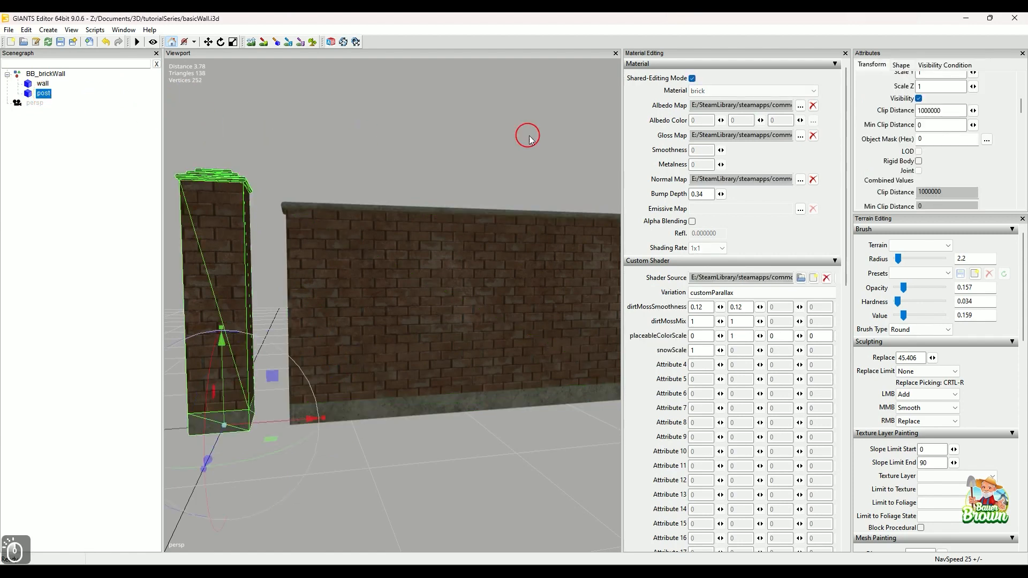
pyautogui.click(919, 161)
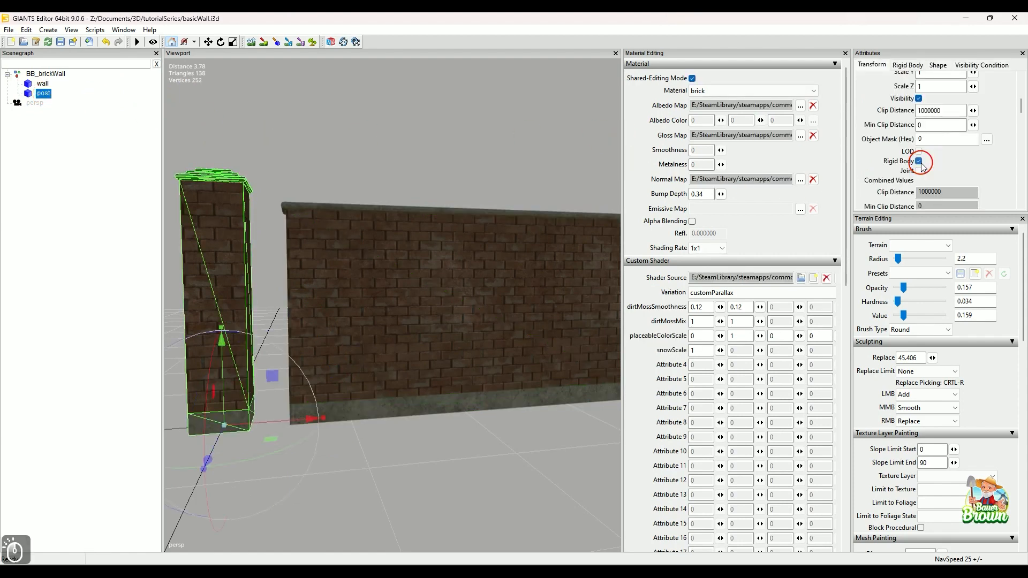
pyautogui.click(940, 66)
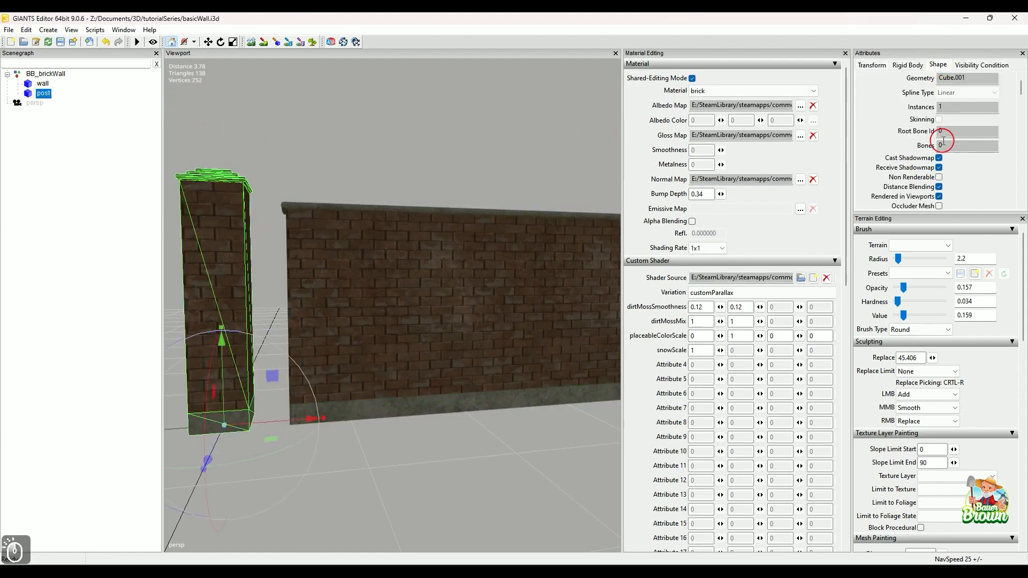
pyautogui.click(879, 66)
pyautogui.scroll(-4, 449, 308)
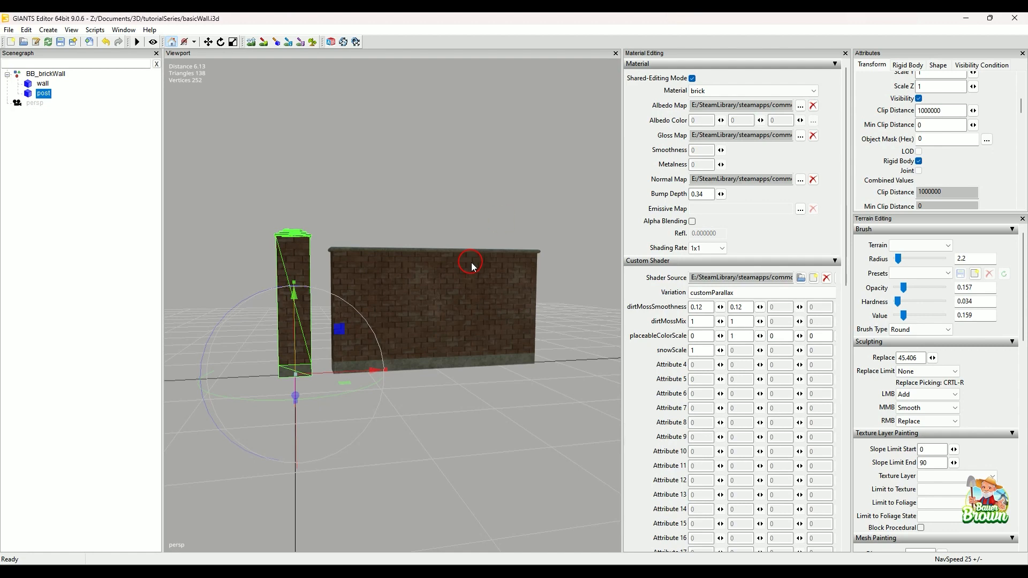
# Save basicWall.i3d with the finished wall and post, and close the file.
pyautogui.keyDown('alt'); pyautogui.moveTo(472, 266); pyautogui.dragTo(491, 310); pyautogui.keyUp('alt')
pyautogui.keyDown('alt'); pyautogui.scroll(4, 461, 323); pyautogui.keyUp('alt')
pyautogui.keyDown('alt'); pyautogui.scroll(-3, 491, 310); pyautogui.keyUp('alt')
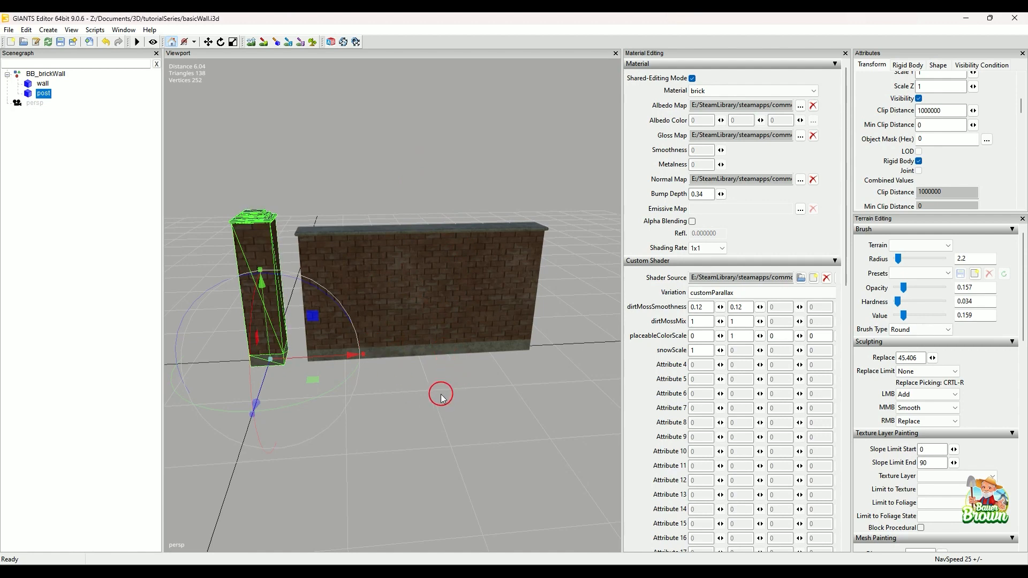
pyautogui.hotkey('ctrl', 's')
pyautogui.click(1014, 18)
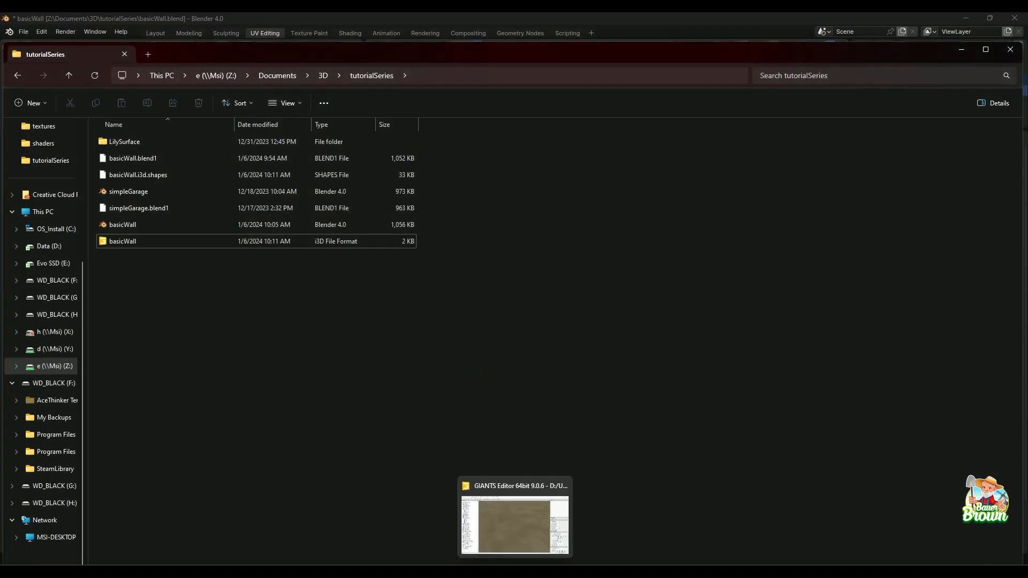
# Switch to the Merrick_County map and place a smaller tutorialSeries folder window over it, leaving part of the viewport free.
pyautogui.click(506, 536)
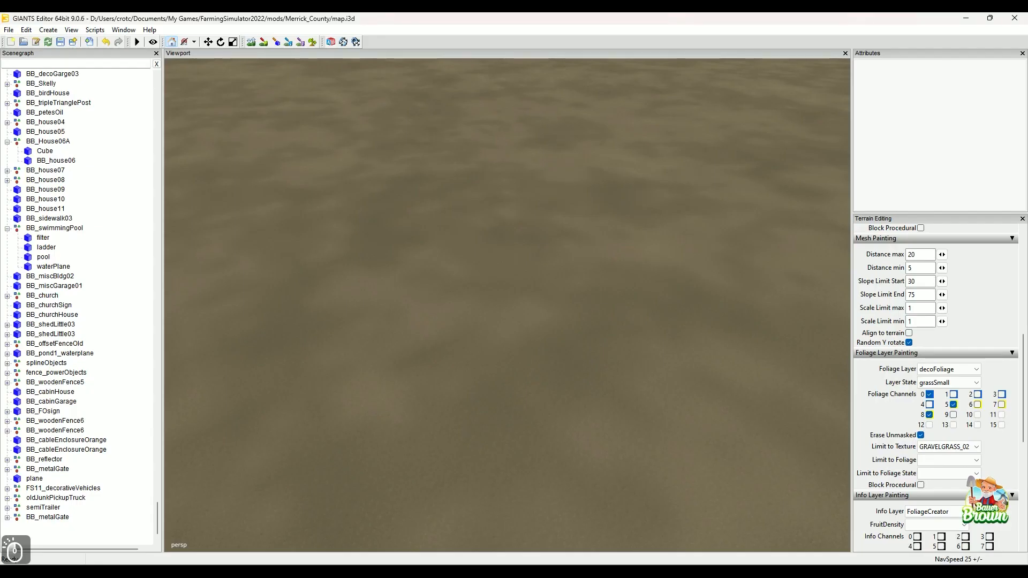
pyautogui.click(610, 514)
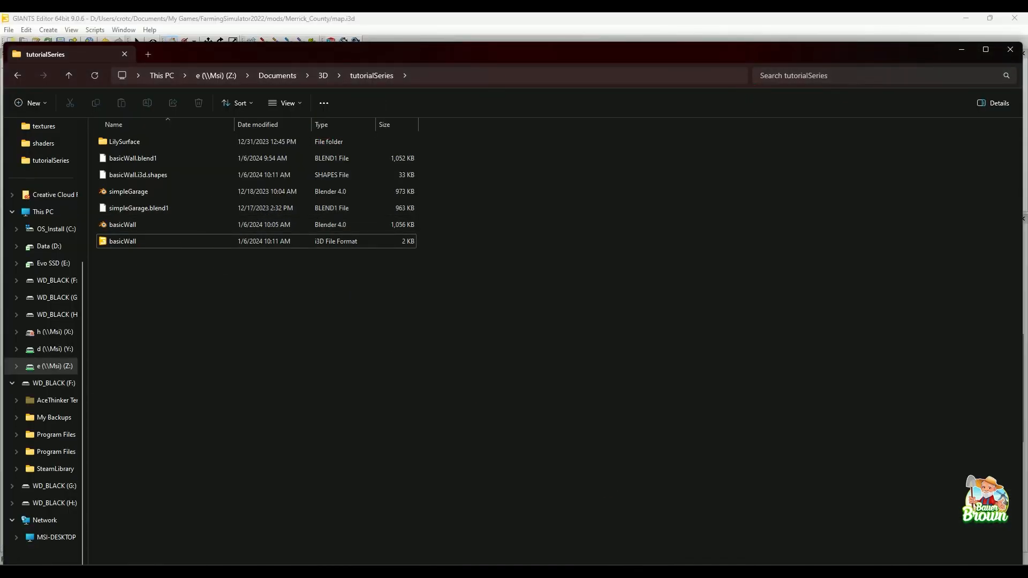
pyautogui.click(986, 49)
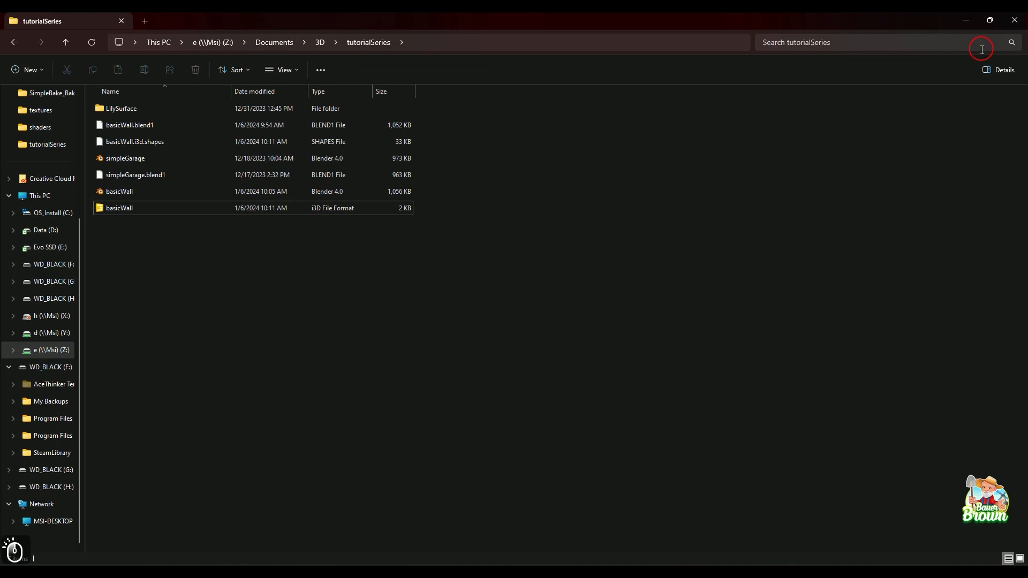
pyautogui.click(985, 20)
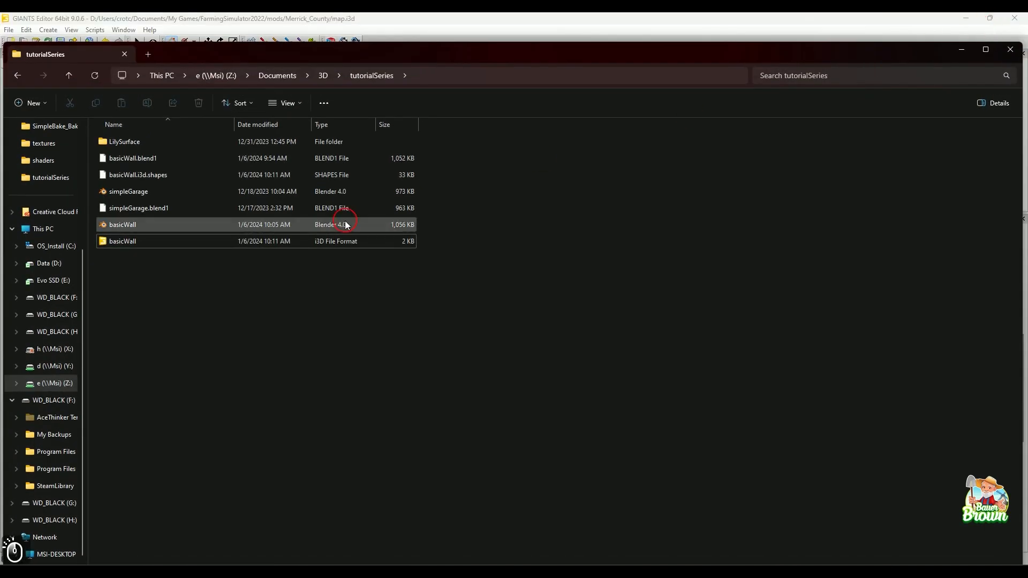
pyautogui.click(986, 49)
pyautogui.click(989, 20)
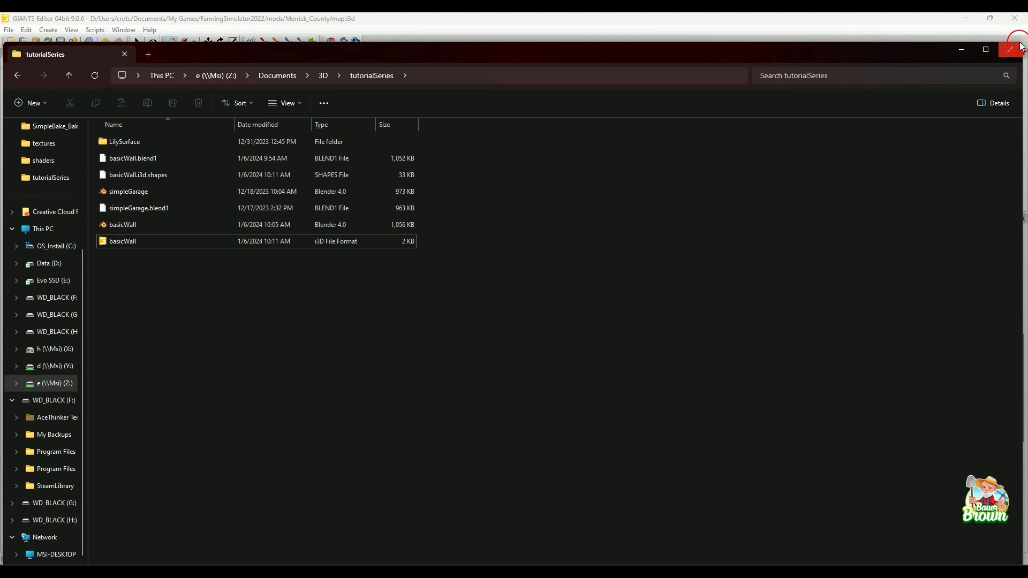
pyautogui.moveTo(1021, 43); pyautogui.dragTo(516, 191)
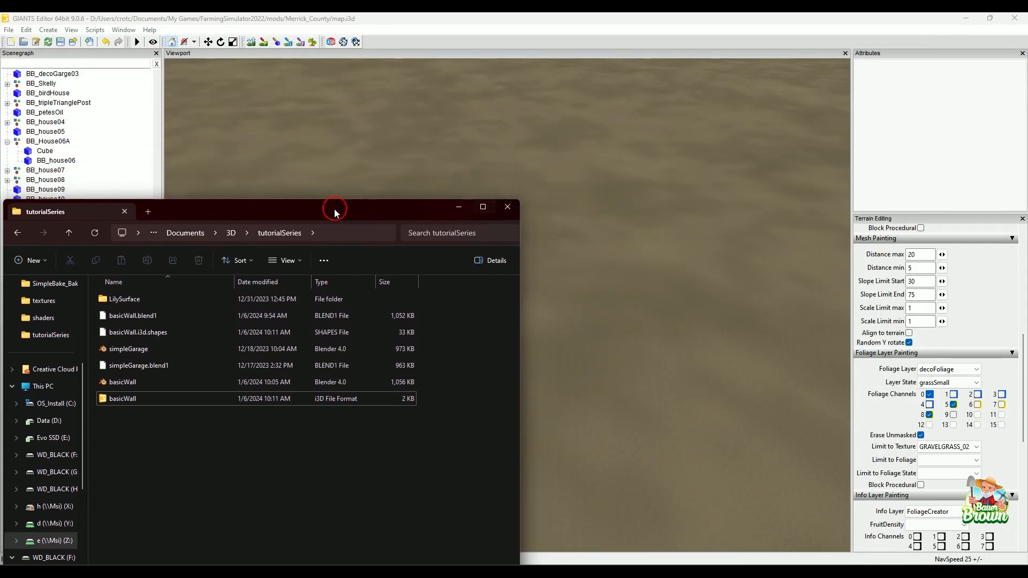
pyautogui.moveTo(335, 211); pyautogui.dragTo(335, 144)
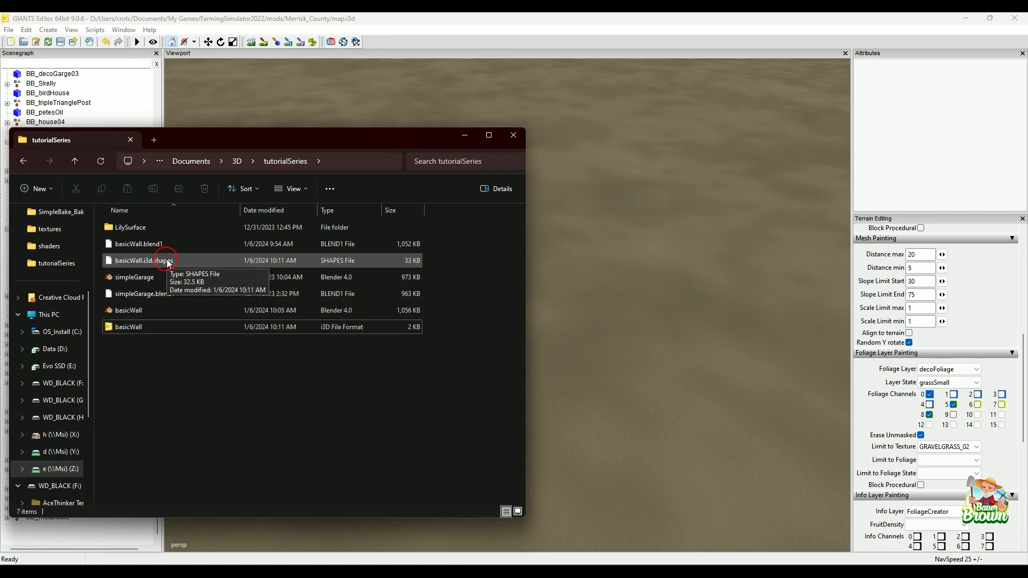
# Import basicWall.i3d from the tutorialSeries folder into the map and place the BB_brickWall group on the open terrain.
pyautogui.moveTo(155, 328); pyautogui.dragTo(579, 328)
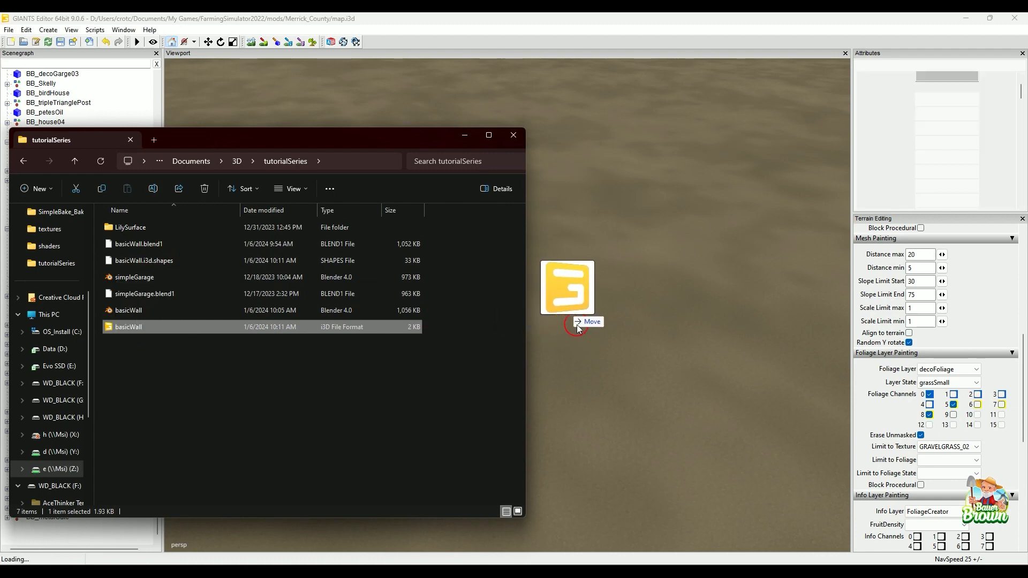
pyautogui.click(463, 138)
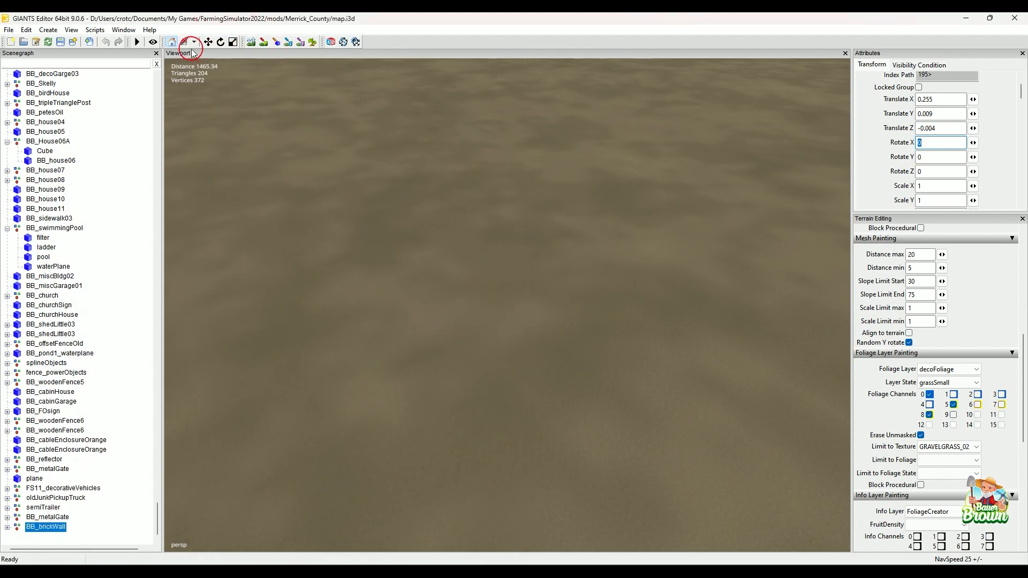
pyautogui.hotkey('ctrl', 'b')
pyautogui.click(403, 354)
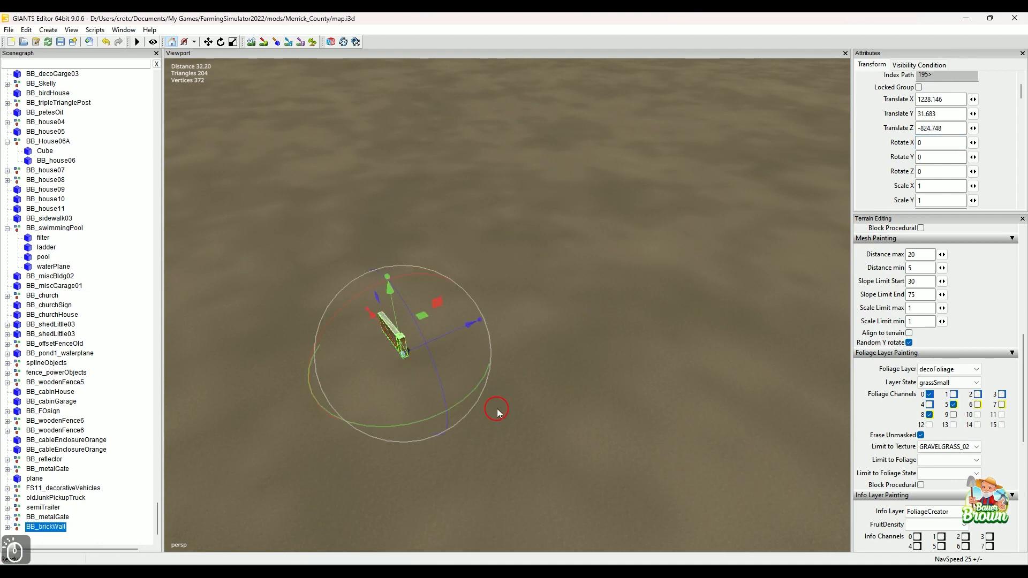
# Inspect the brick, cement caps and shadows of the placed wall and post on the map from several angles and distances.
pyautogui.keyDown('alt'); pyautogui.moveTo(497, 410); pyautogui.dragTo(438, 383); pyautogui.keyUp('alt')
pyautogui.keyDown('alt'); pyautogui.moveTo(571, 395); pyautogui.dragTo(503, 406, button='middle'); pyautogui.keyUp('alt')
pyautogui.keyDown('alt'); pyautogui.moveTo(502, 406); pyautogui.dragTo(394, 339); pyautogui.keyUp('alt')
pyautogui.keyDown('alt'); pyautogui.scroll(8, 445, 389); pyautogui.keyUp('alt')
pyautogui.click(394, 344)
pyautogui.keyDown('alt'); pyautogui.moveTo(503, 426); pyautogui.dragTo(468, 390); pyautogui.keyUp('alt')
pyautogui.keyDown('alt'); pyautogui.moveTo(477, 407); pyautogui.dragTo(466, 390, button='middle'); pyautogui.keyUp('alt')
pyautogui.keyDown('alt'); pyautogui.moveTo(466, 390); pyautogui.dragTo(477, 416); pyautogui.keyUp('alt')
pyautogui.keyDown('alt'); pyautogui.moveTo(477, 415); pyautogui.dragTo(476, 405, button='middle'); pyautogui.keyUp('alt')
pyautogui.keyDown('alt'); pyautogui.scroll(3, 476, 405); pyautogui.keyUp('alt')
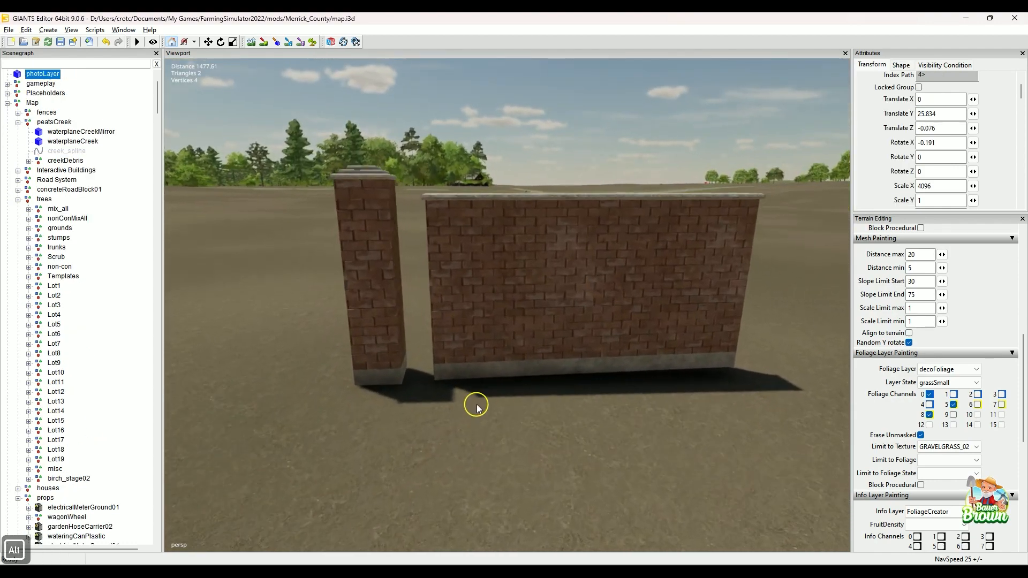
pyautogui.keyDown('alt'); pyautogui.scroll(5, 481, 407); pyautogui.keyUp('alt')
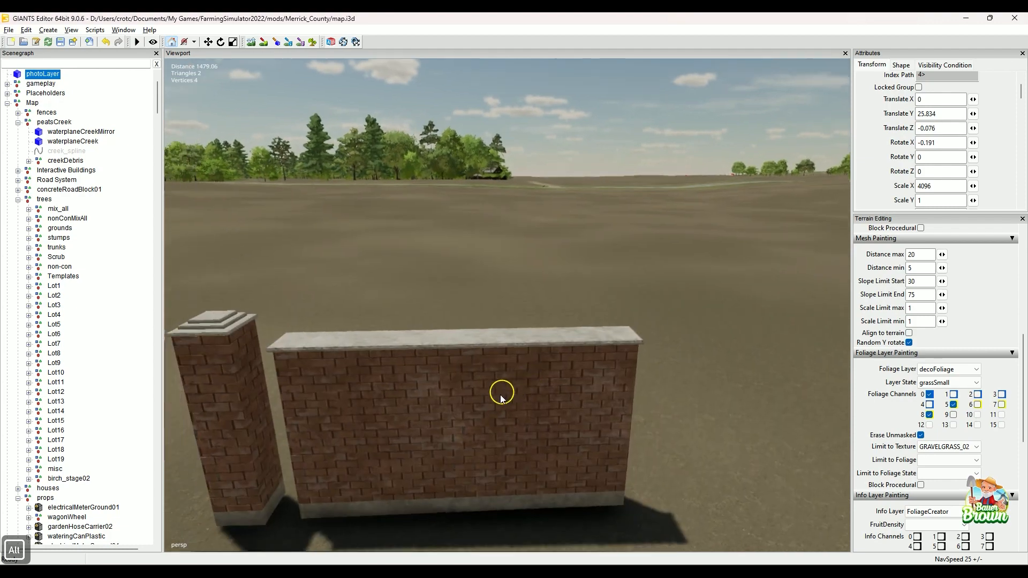
pyautogui.keyDown('alt'); pyautogui.moveTo(501, 396); pyautogui.dragTo(518, 418); pyautogui.keyUp('alt')
pyautogui.keyDown('alt'); pyautogui.moveTo(518, 422); pyautogui.dragTo(513, 412, button='middle'); pyautogui.keyUp('alt')
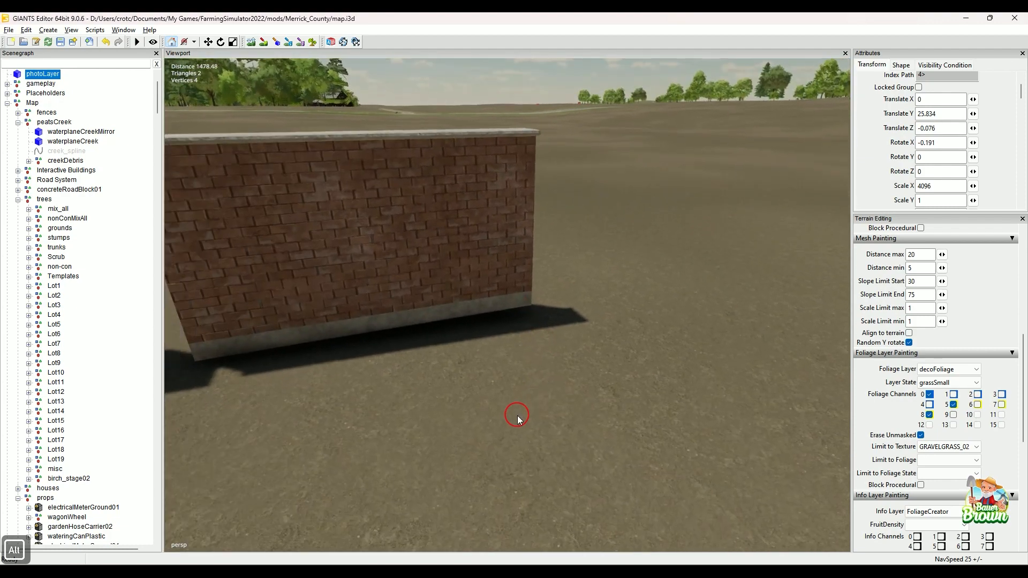
pyautogui.keyDown('alt'); pyautogui.moveTo(517, 418); pyautogui.dragTo(480, 418); pyautogui.keyUp('alt')
pyautogui.keyDown('alt'); pyautogui.scroll(-5, 498, 416); pyautogui.keyUp('alt')
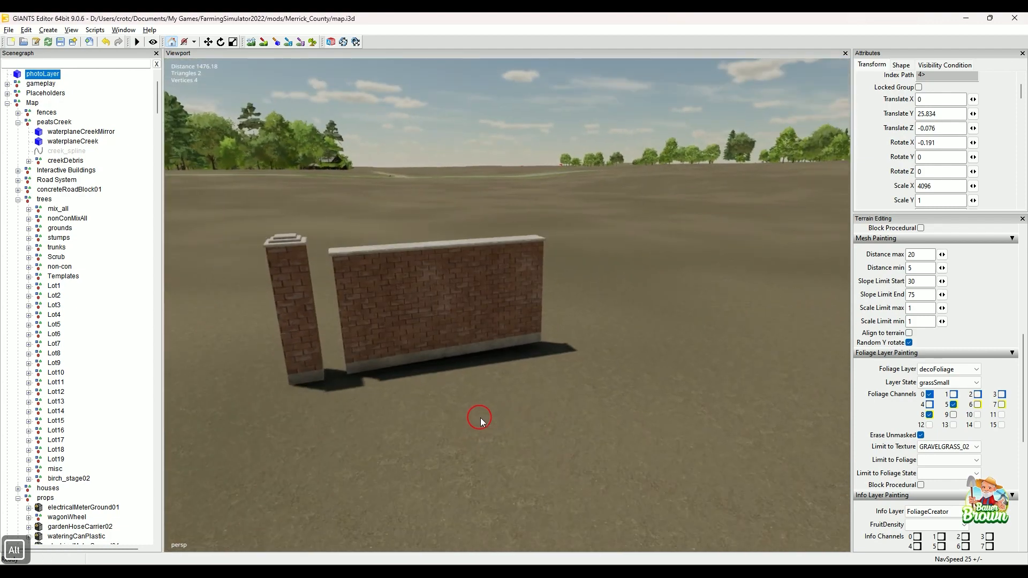
pyautogui.keyDown('alt'); pyautogui.moveTo(480, 417); pyautogui.dragTo(486, 419, button='middle'); pyautogui.keyUp('alt')
pyautogui.keyDown('alt'); pyautogui.moveTo(461, 420); pyautogui.dragTo(486, 423); pyautogui.keyUp('alt')
pyautogui.keyDown('alt'); pyautogui.moveTo(486, 422); pyautogui.dragTo(497, 425, button='middle'); pyautogui.keyUp('alt')
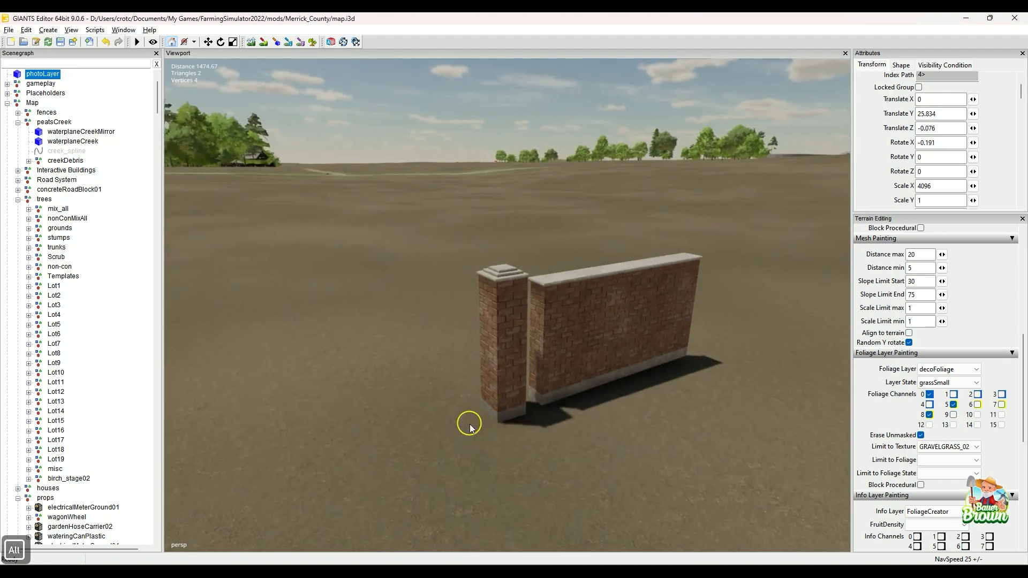
pyautogui.keyDown('alt'); pyautogui.scroll(4, 477, 432); pyautogui.keyUp('alt')
pyautogui.keyDown('alt'); pyautogui.moveTo(470, 424); pyautogui.dragTo(443, 427); pyautogui.keyUp('alt')
pyautogui.keyDown('alt'); pyautogui.scroll(-5, 439, 408); pyautogui.keyUp('alt')
pyautogui.keyDown('alt'); pyautogui.moveTo(443, 427); pyautogui.dragTo(453, 435, button='middle'); pyautogui.keyUp('alt')
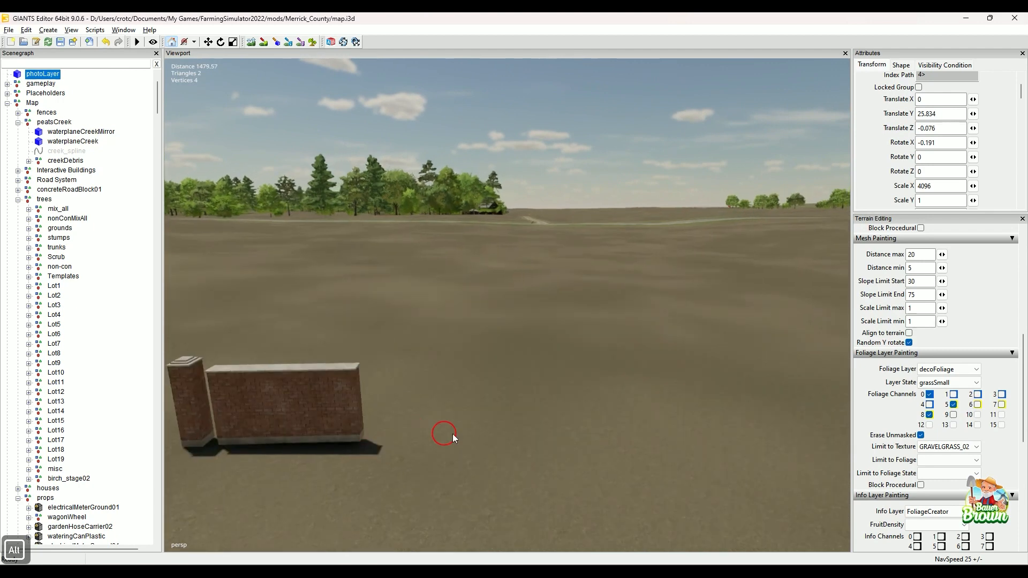
pyautogui.keyDown('alt'); pyautogui.moveTo(452, 433); pyautogui.dragTo(420, 444); pyautogui.keyUp('alt')
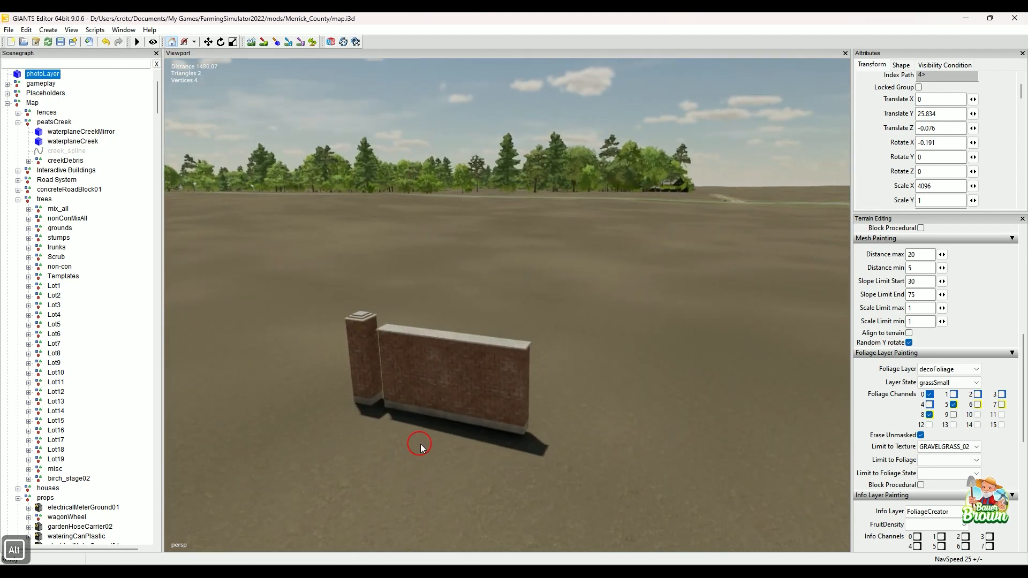